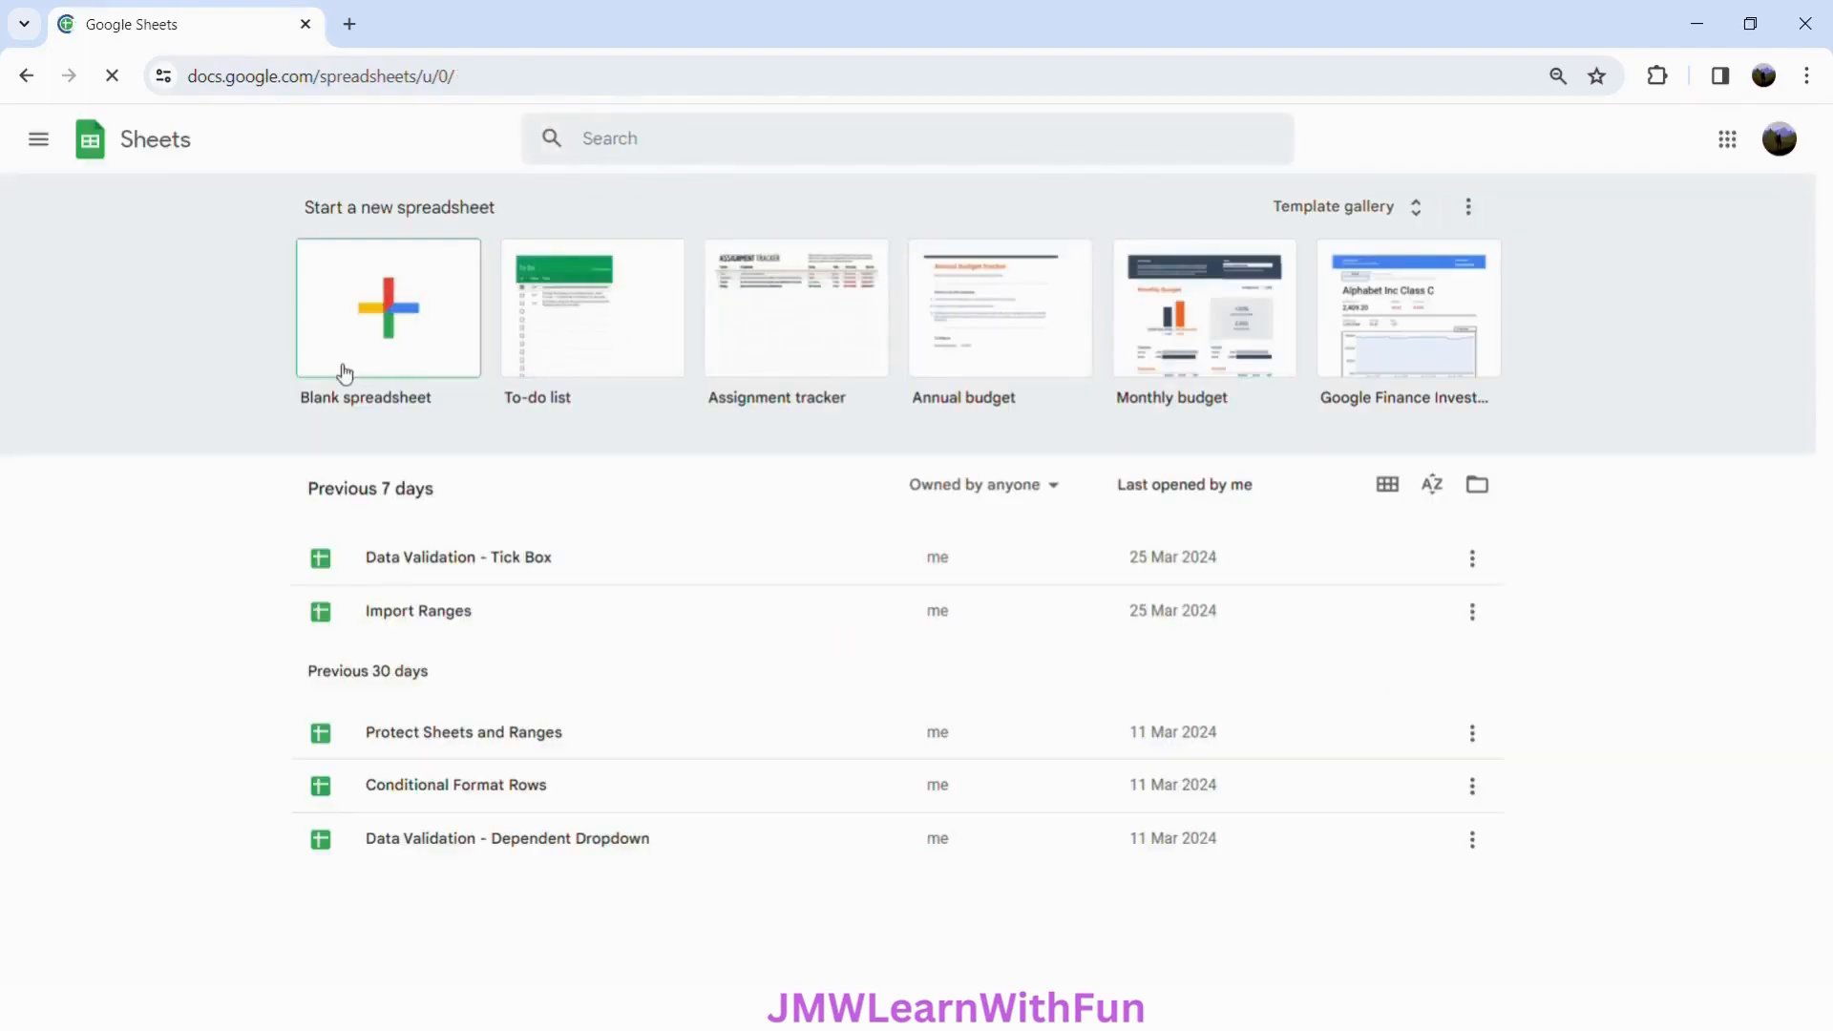
# - Create a blank spreadsheet and name it "LET function"
pyautogui.click(391, 342)
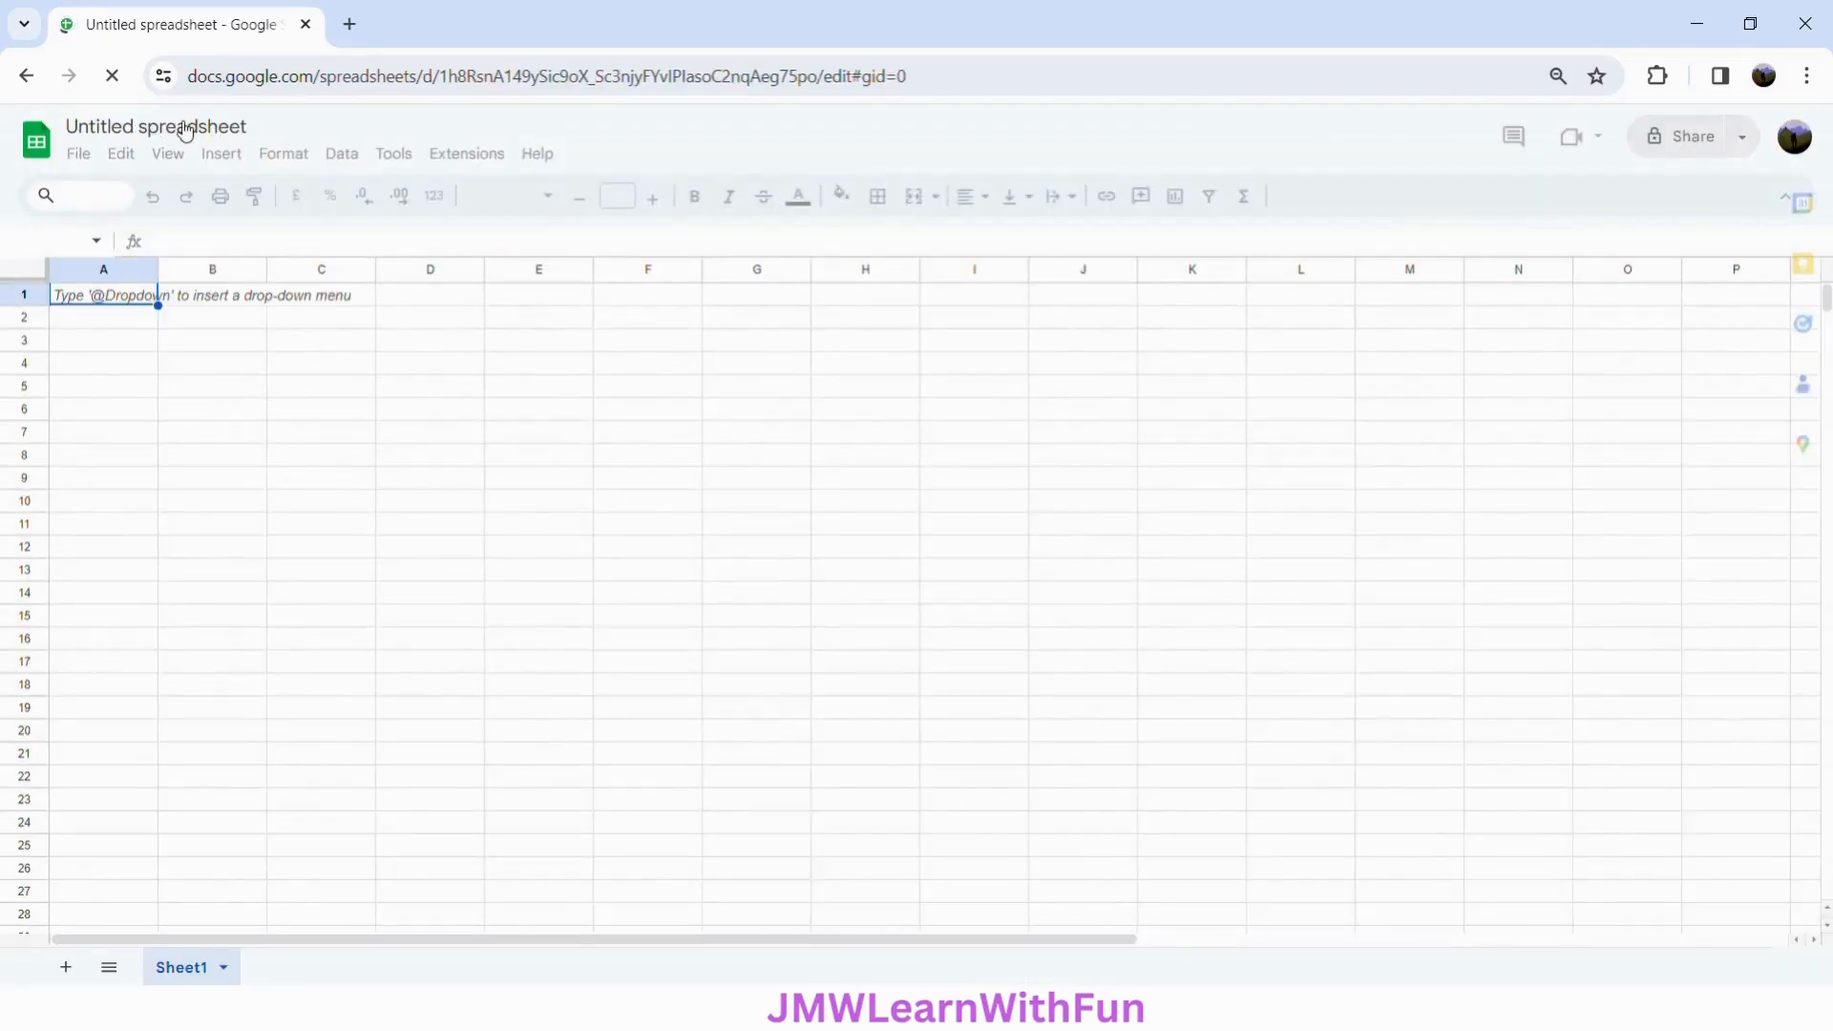
pyautogui.click(184, 130)
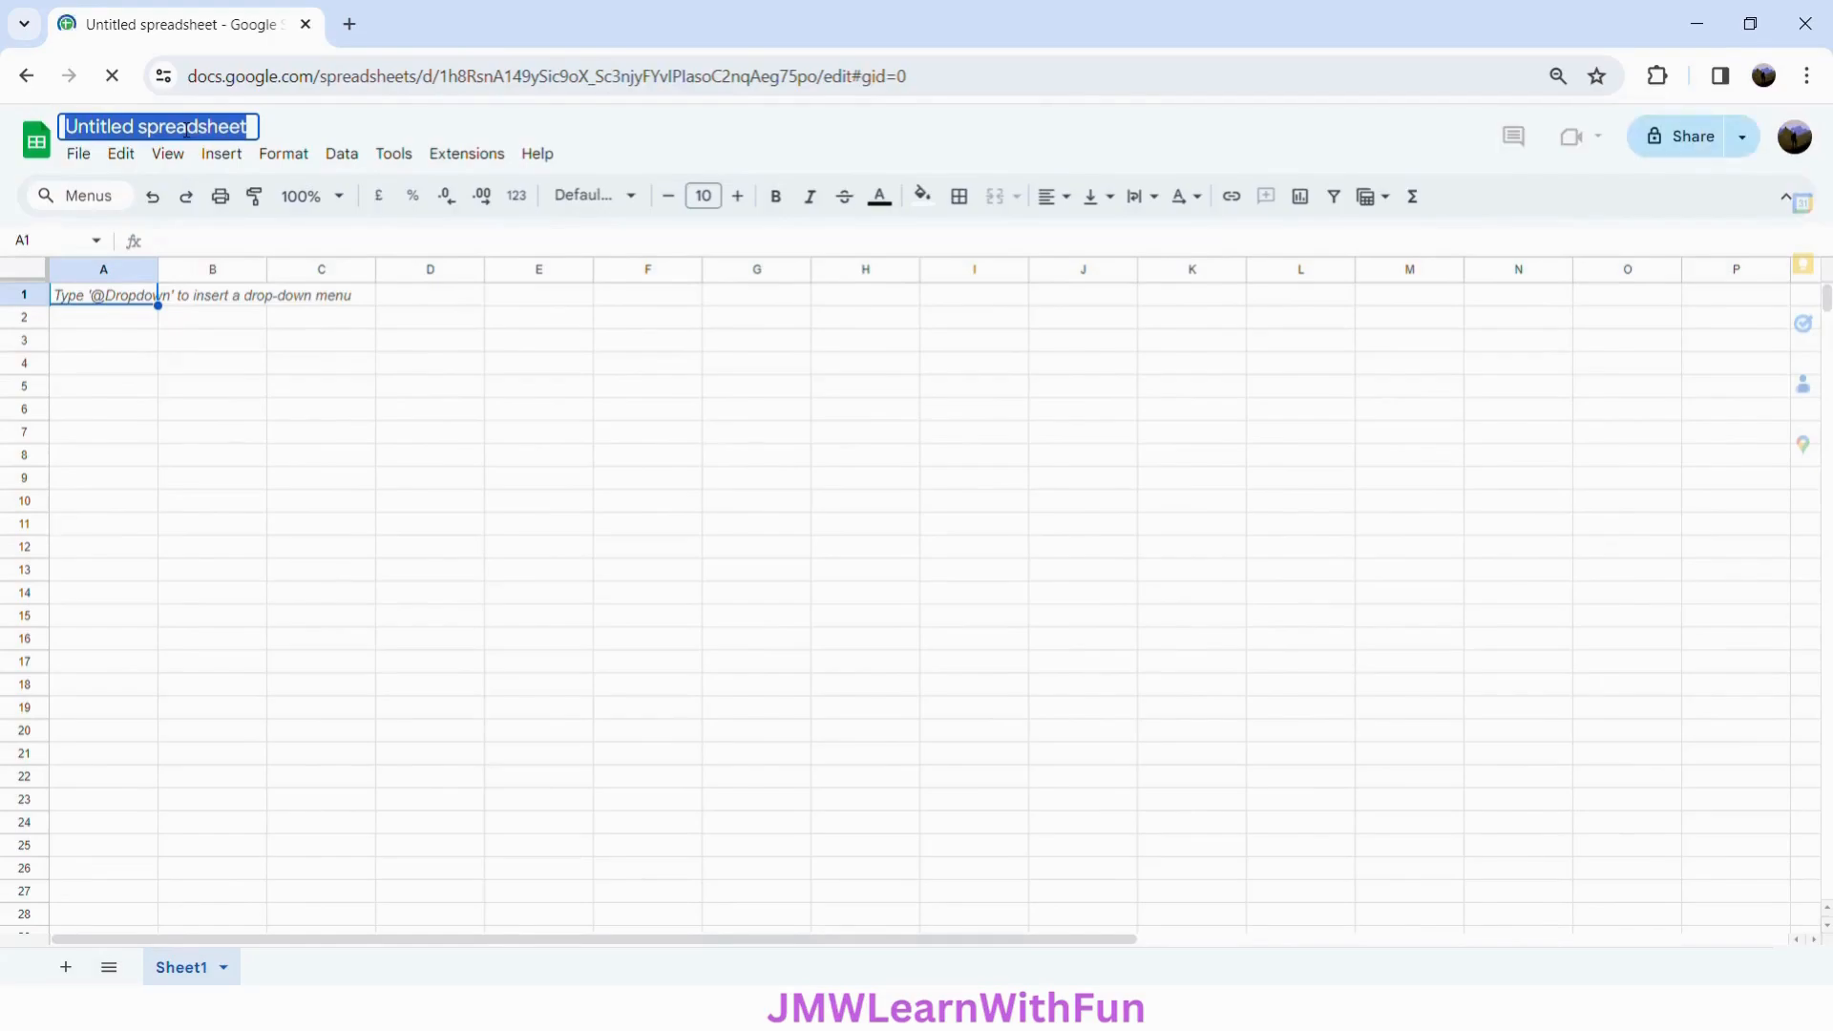
pyautogui.write('LET fun')
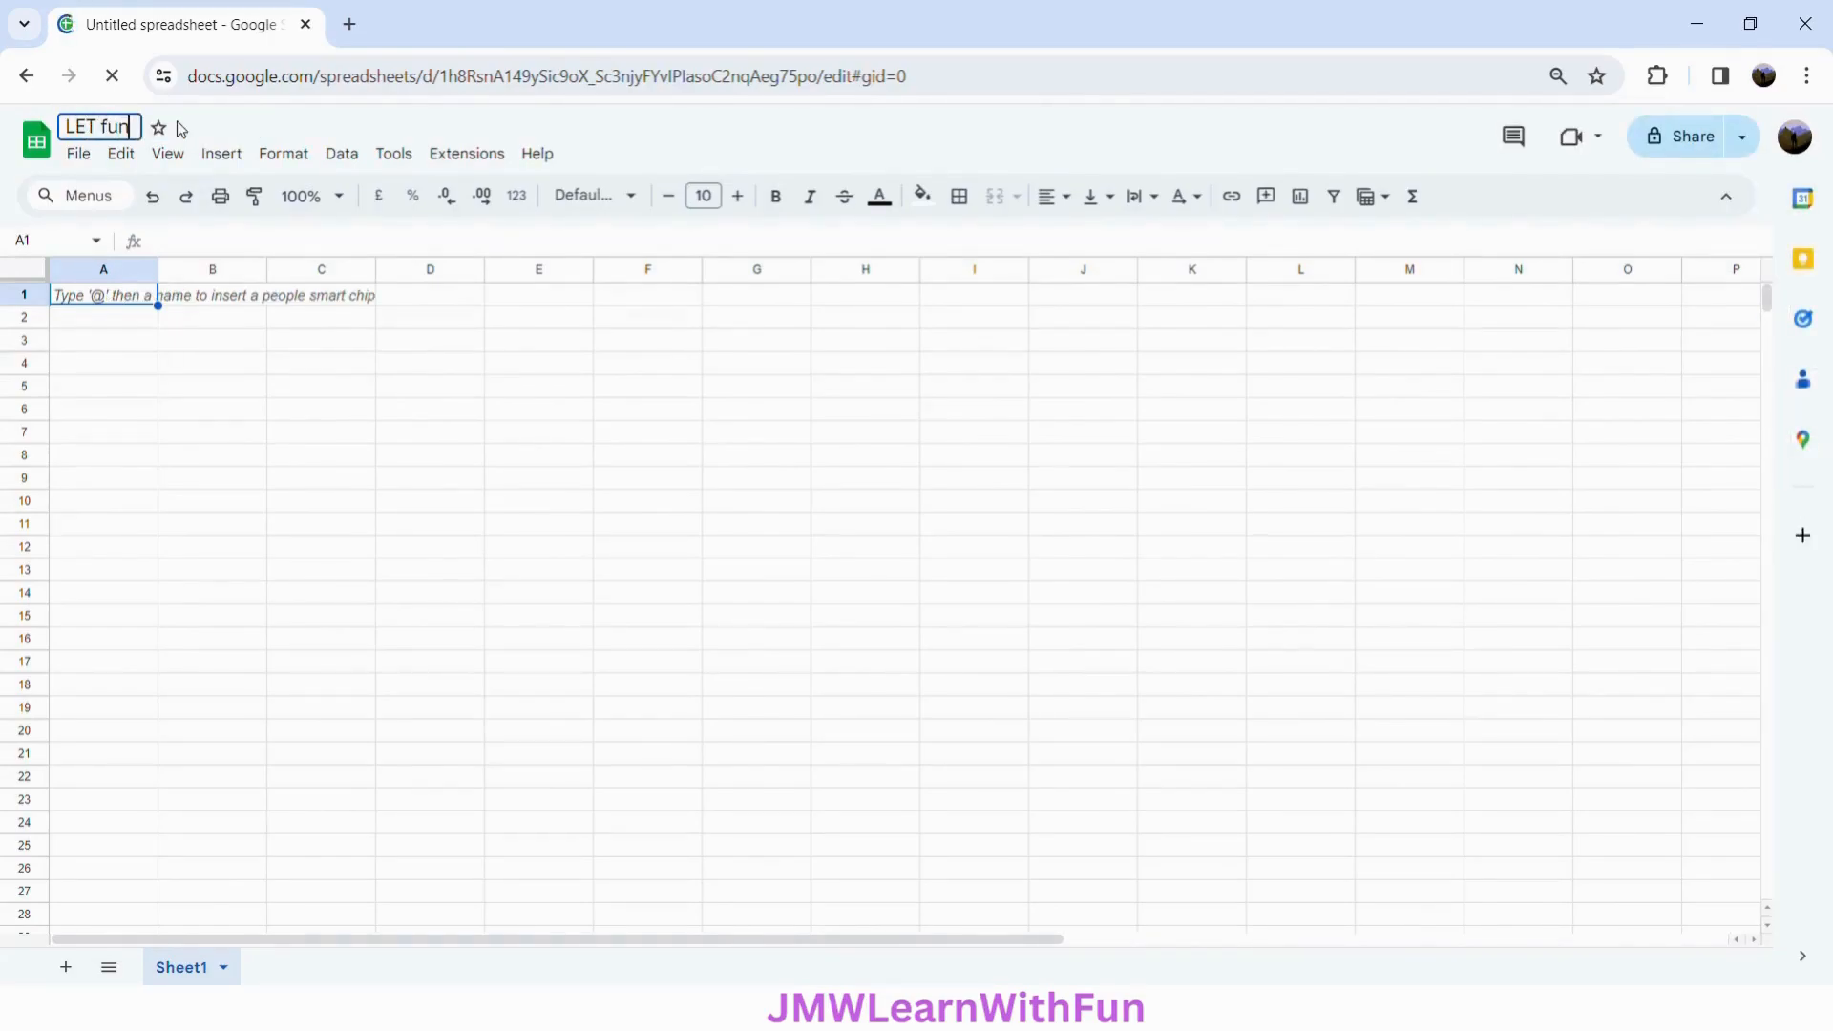
pyautogui.write('ction')
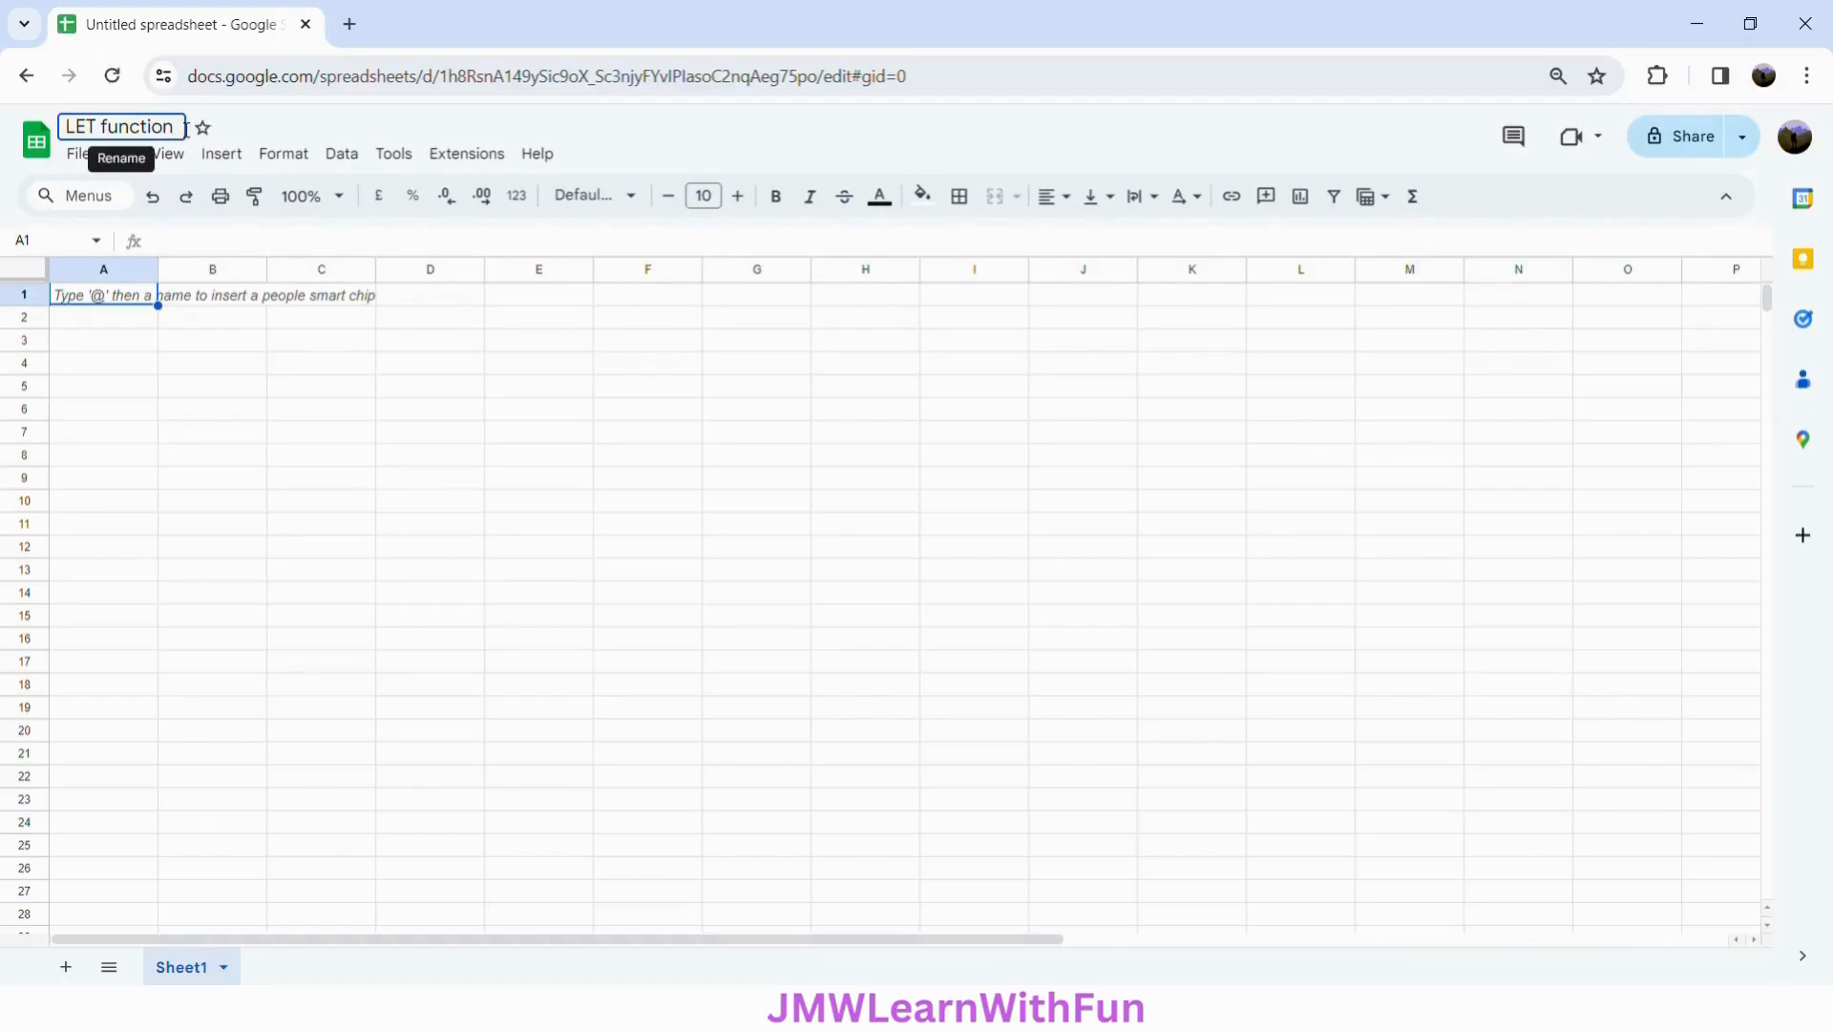
pyautogui.press('Return')
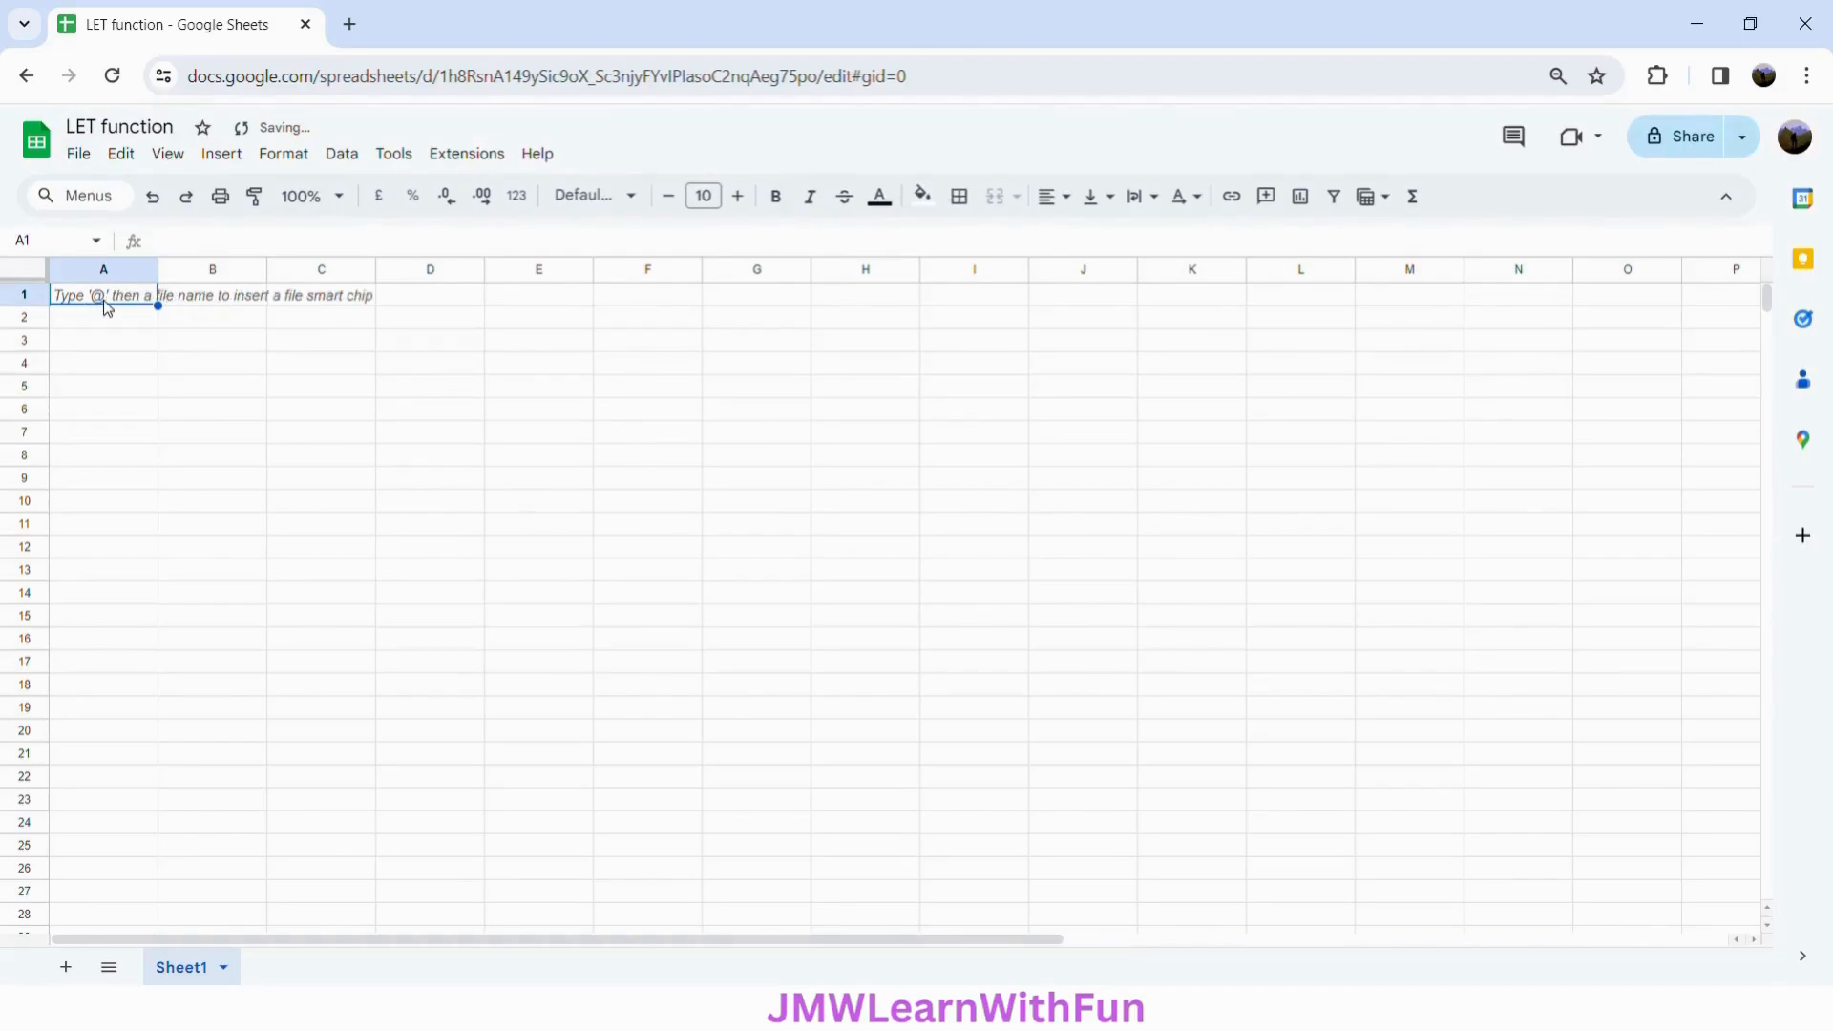
# - Enter the headers x in A1, y in B1, m in D1 and c in E1
pyautogui.write('x')
pyautogui.press('Tab')
pyautogui.write('y')
pyautogui.press('Tab')
pyautogui.press('Tab')
pyautogui.write('m')
pyautogui.press('Tab')
pyautogui.write('c')
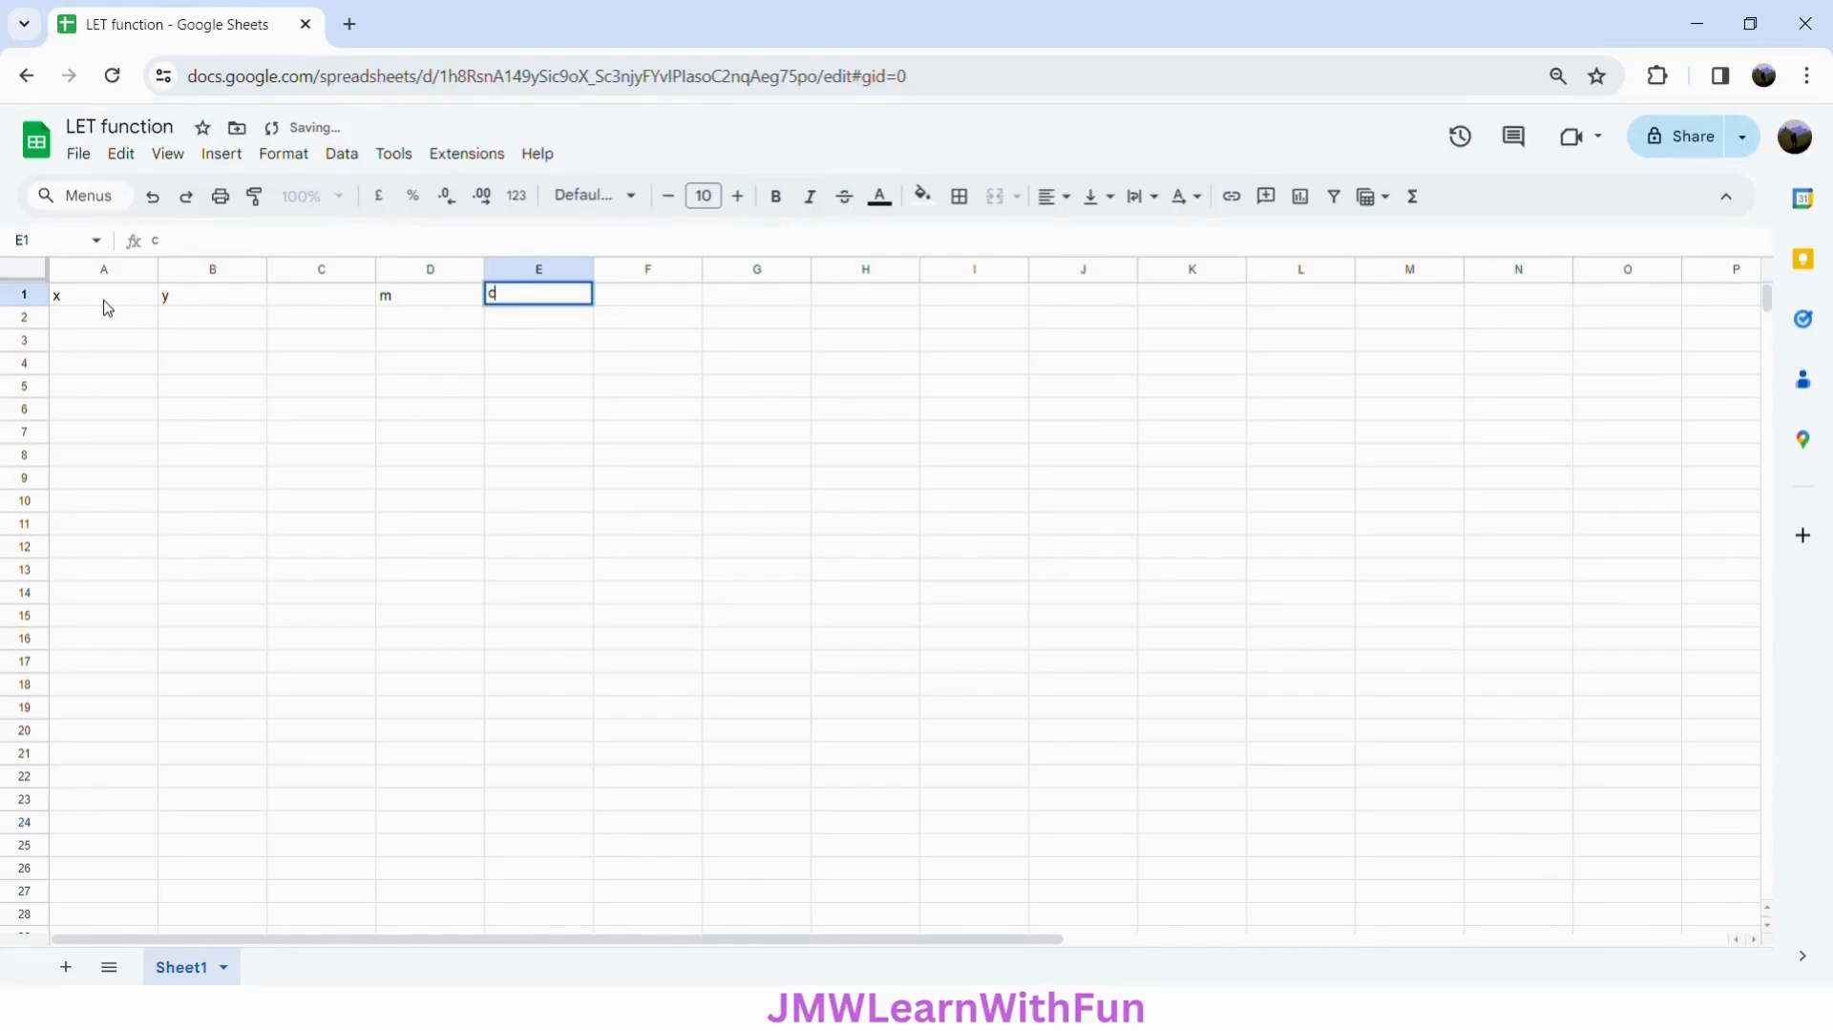
# - Fill A2:A12 with the x values 0 to 10, entering 0 and 1 and extending the series down
pyautogui.click(99, 317)
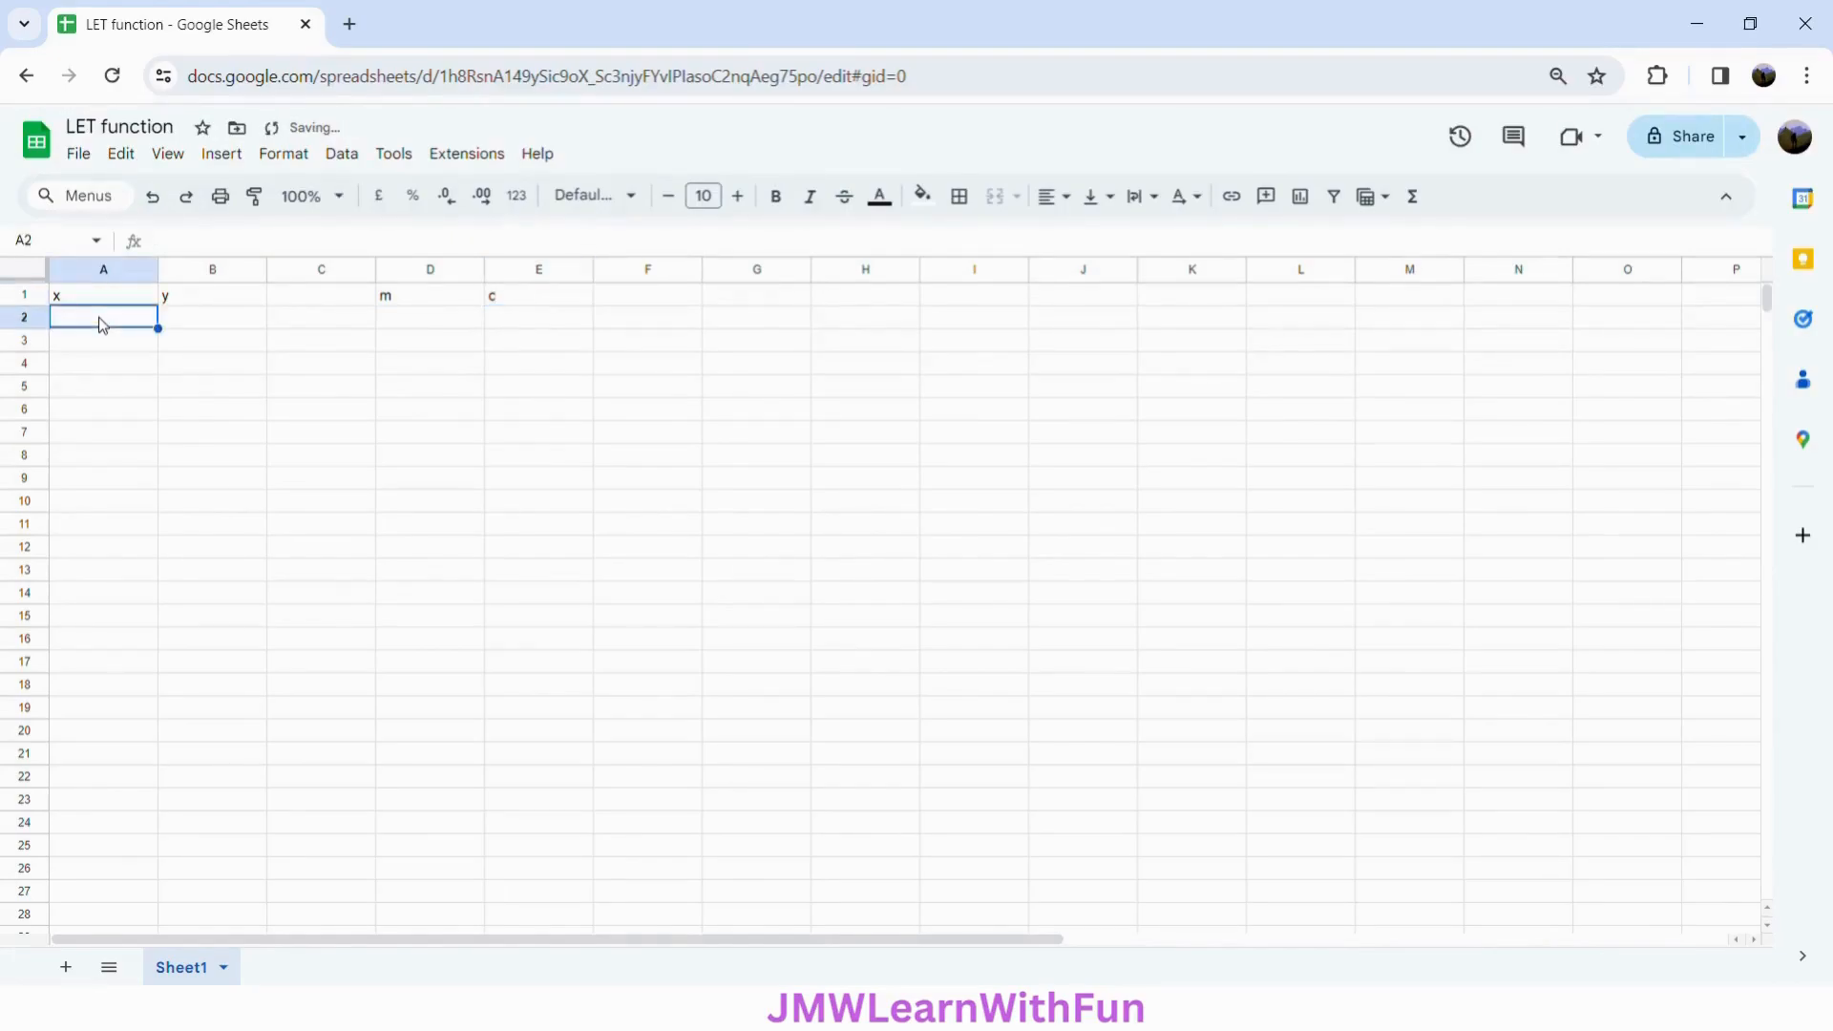
pyautogui.write('0')
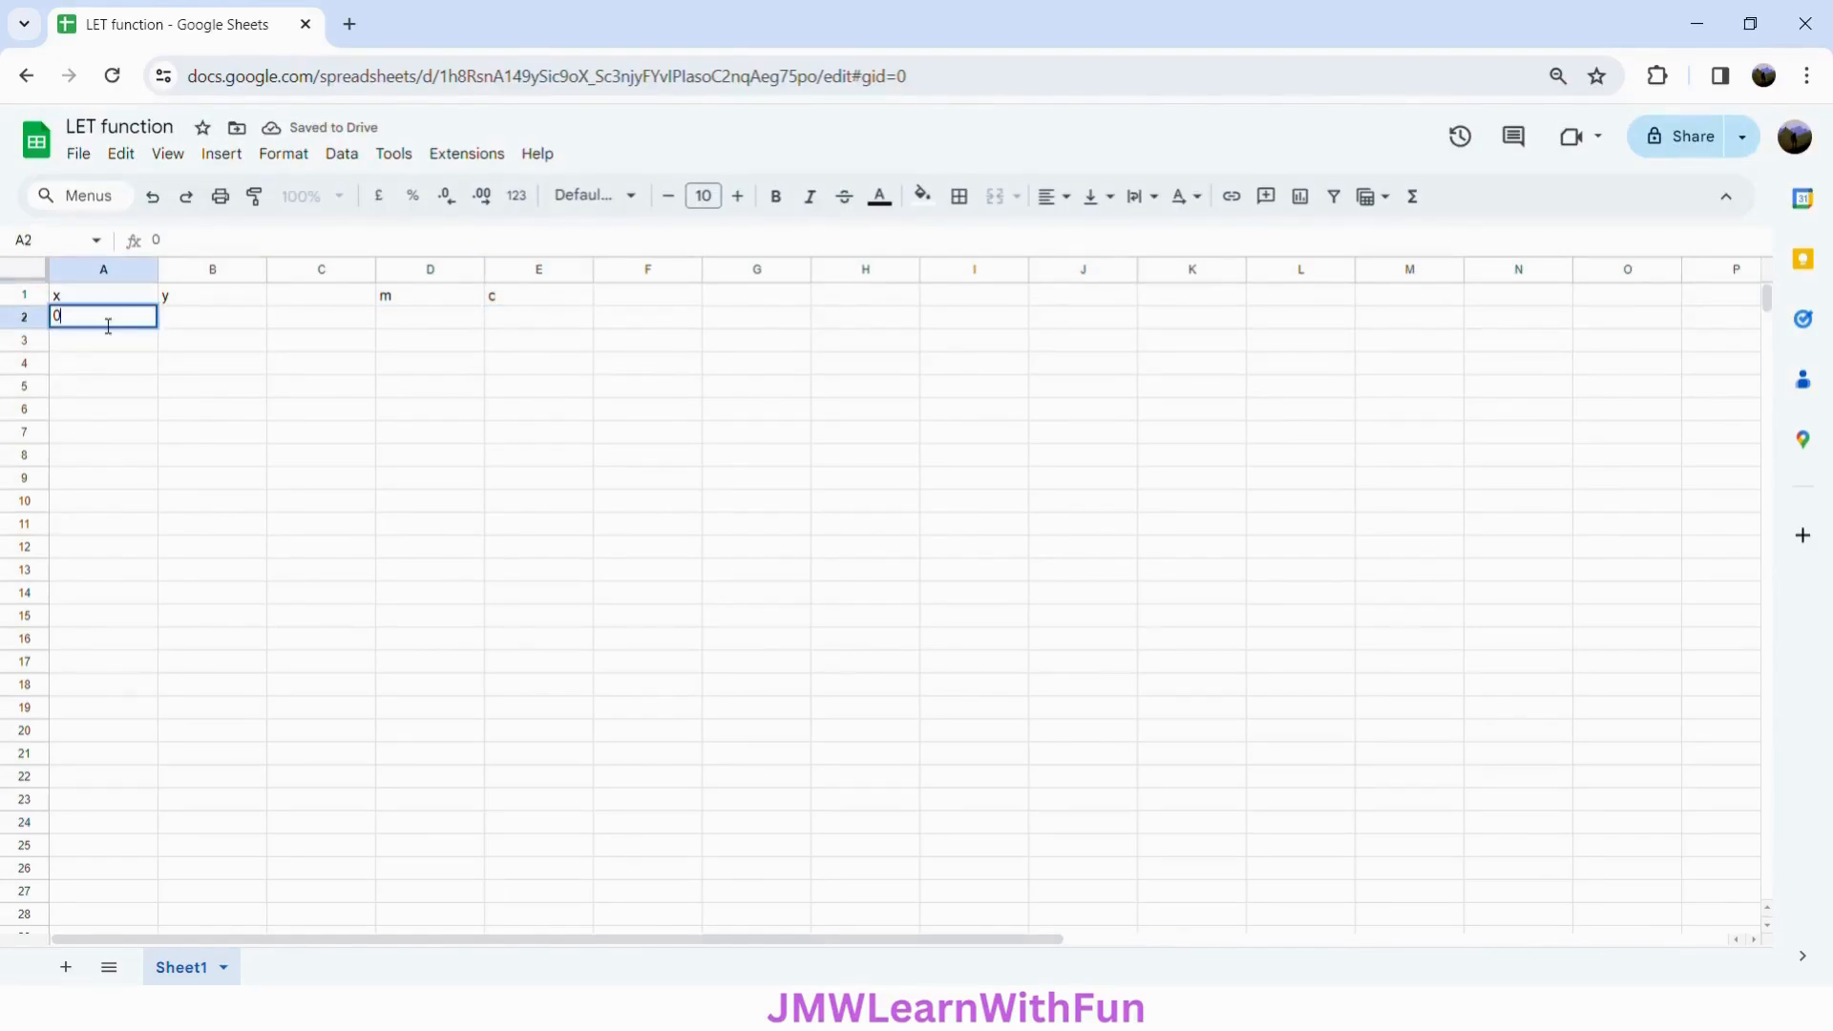
pyautogui.press('Return')
pyautogui.write('1')
pyautogui.press('Return')
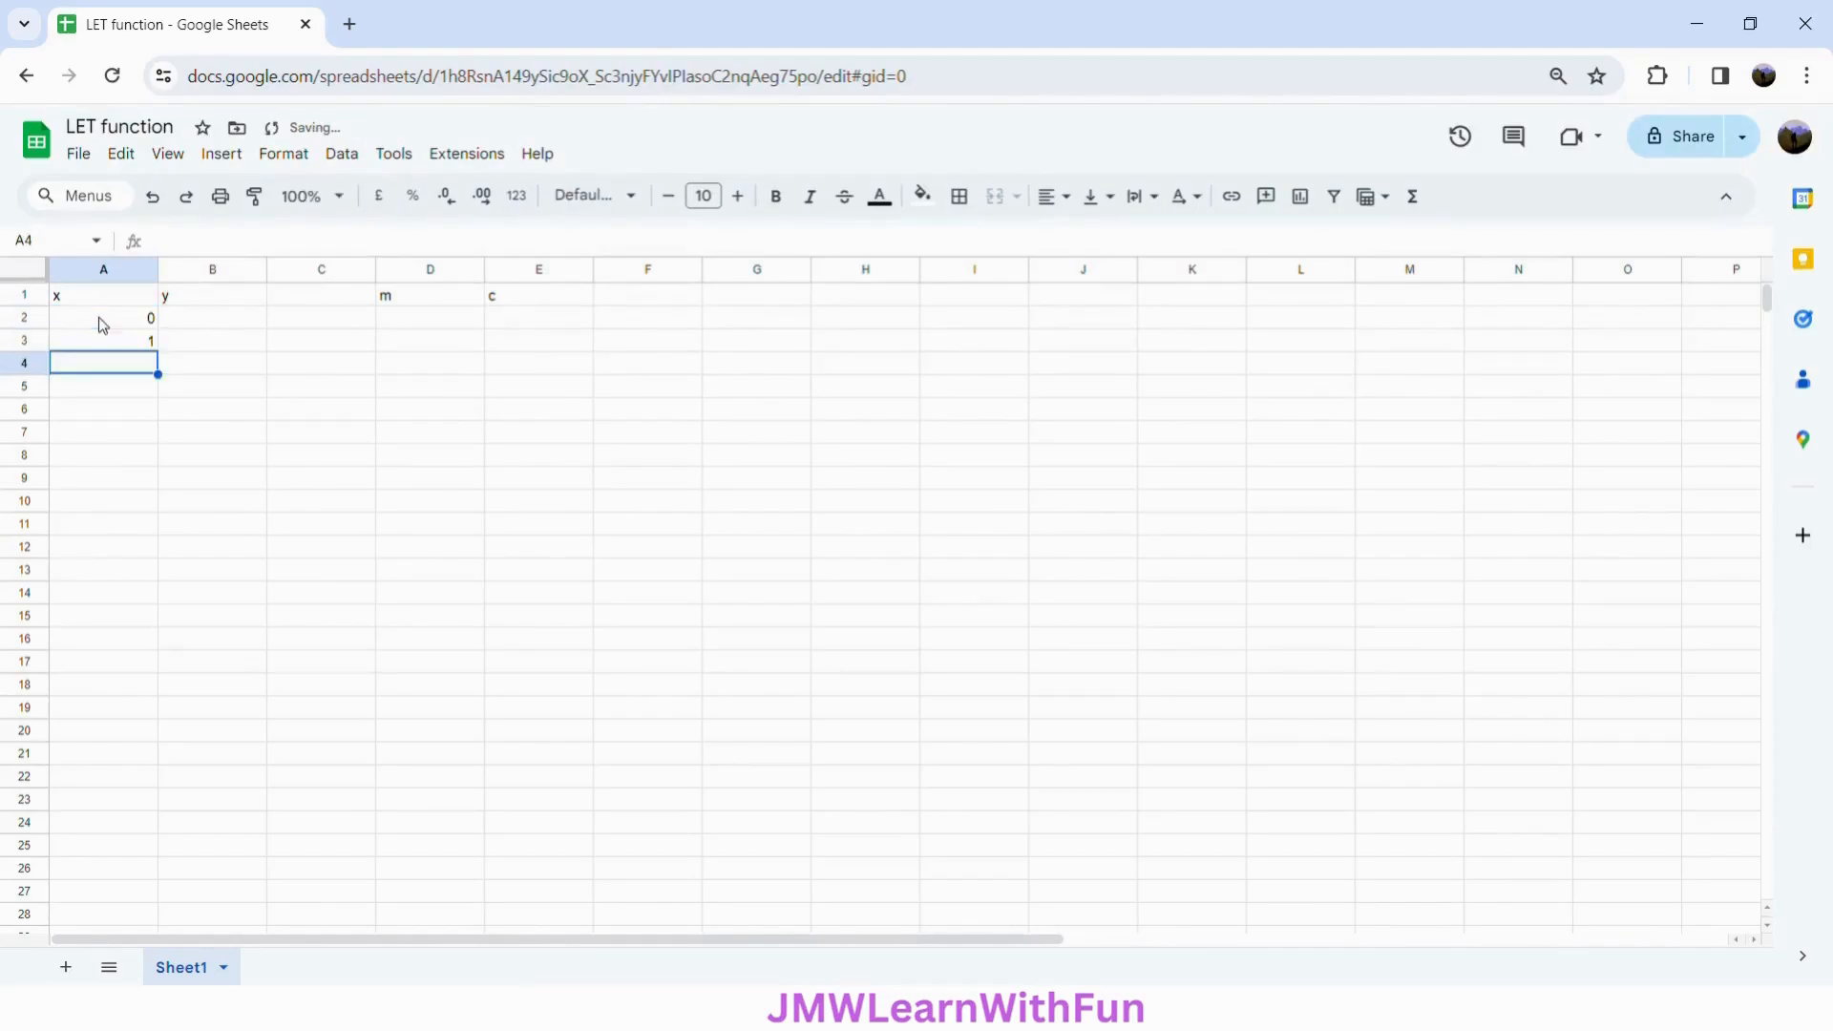
pyautogui.moveTo(113, 317); pyautogui.dragTo(145, 554)
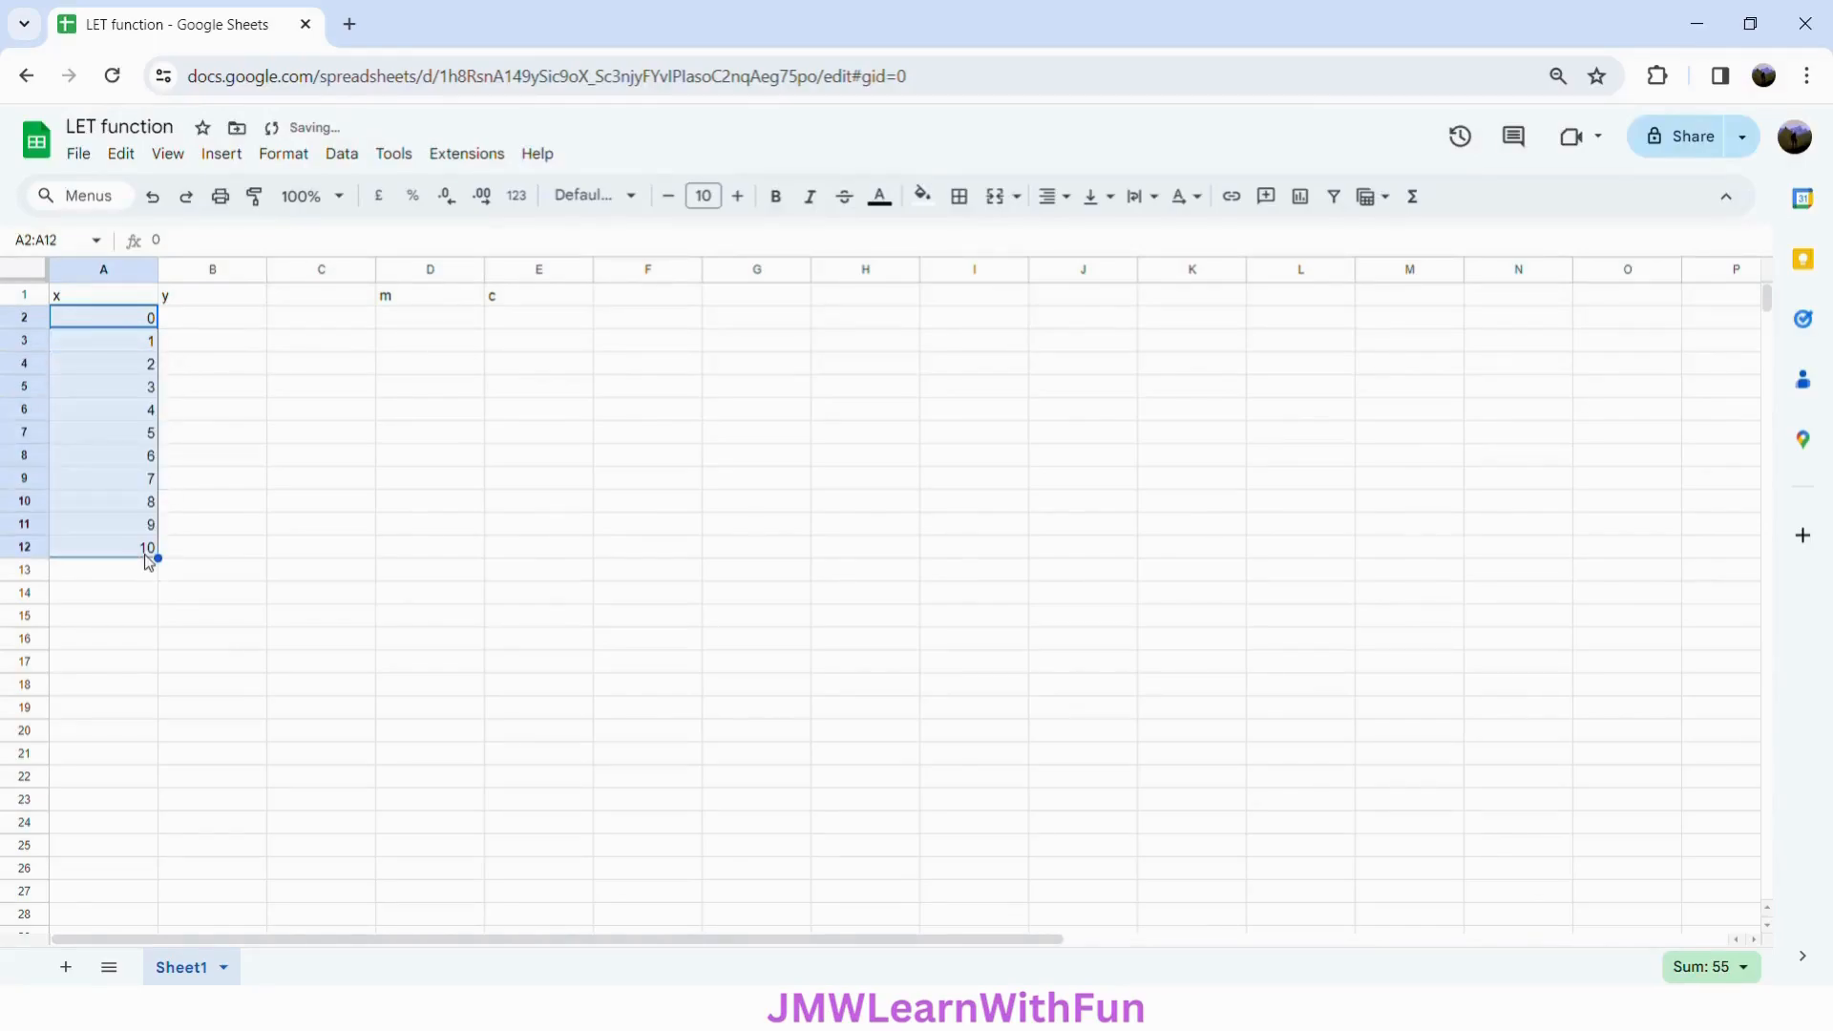
# - Add a data validation rule with the Drop-down criterion to cell D2 under the m header
pyautogui.click(210, 320)
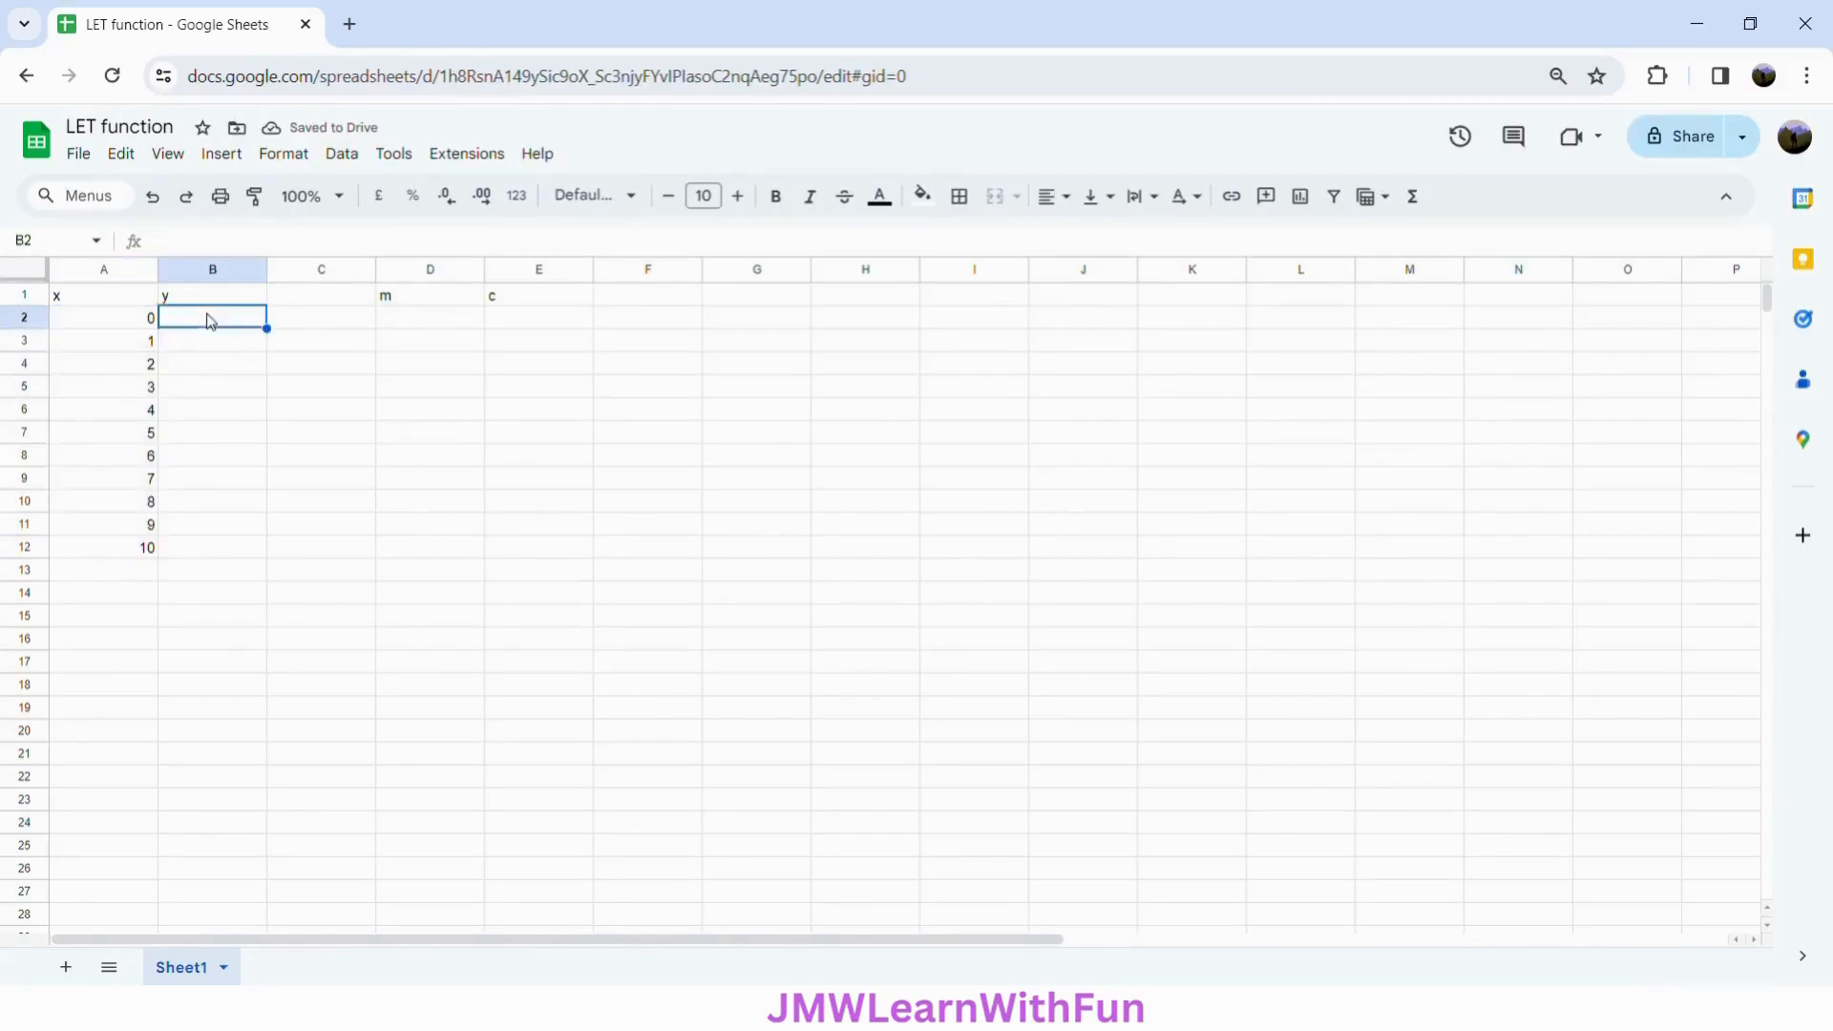
pyautogui.click(404, 321)
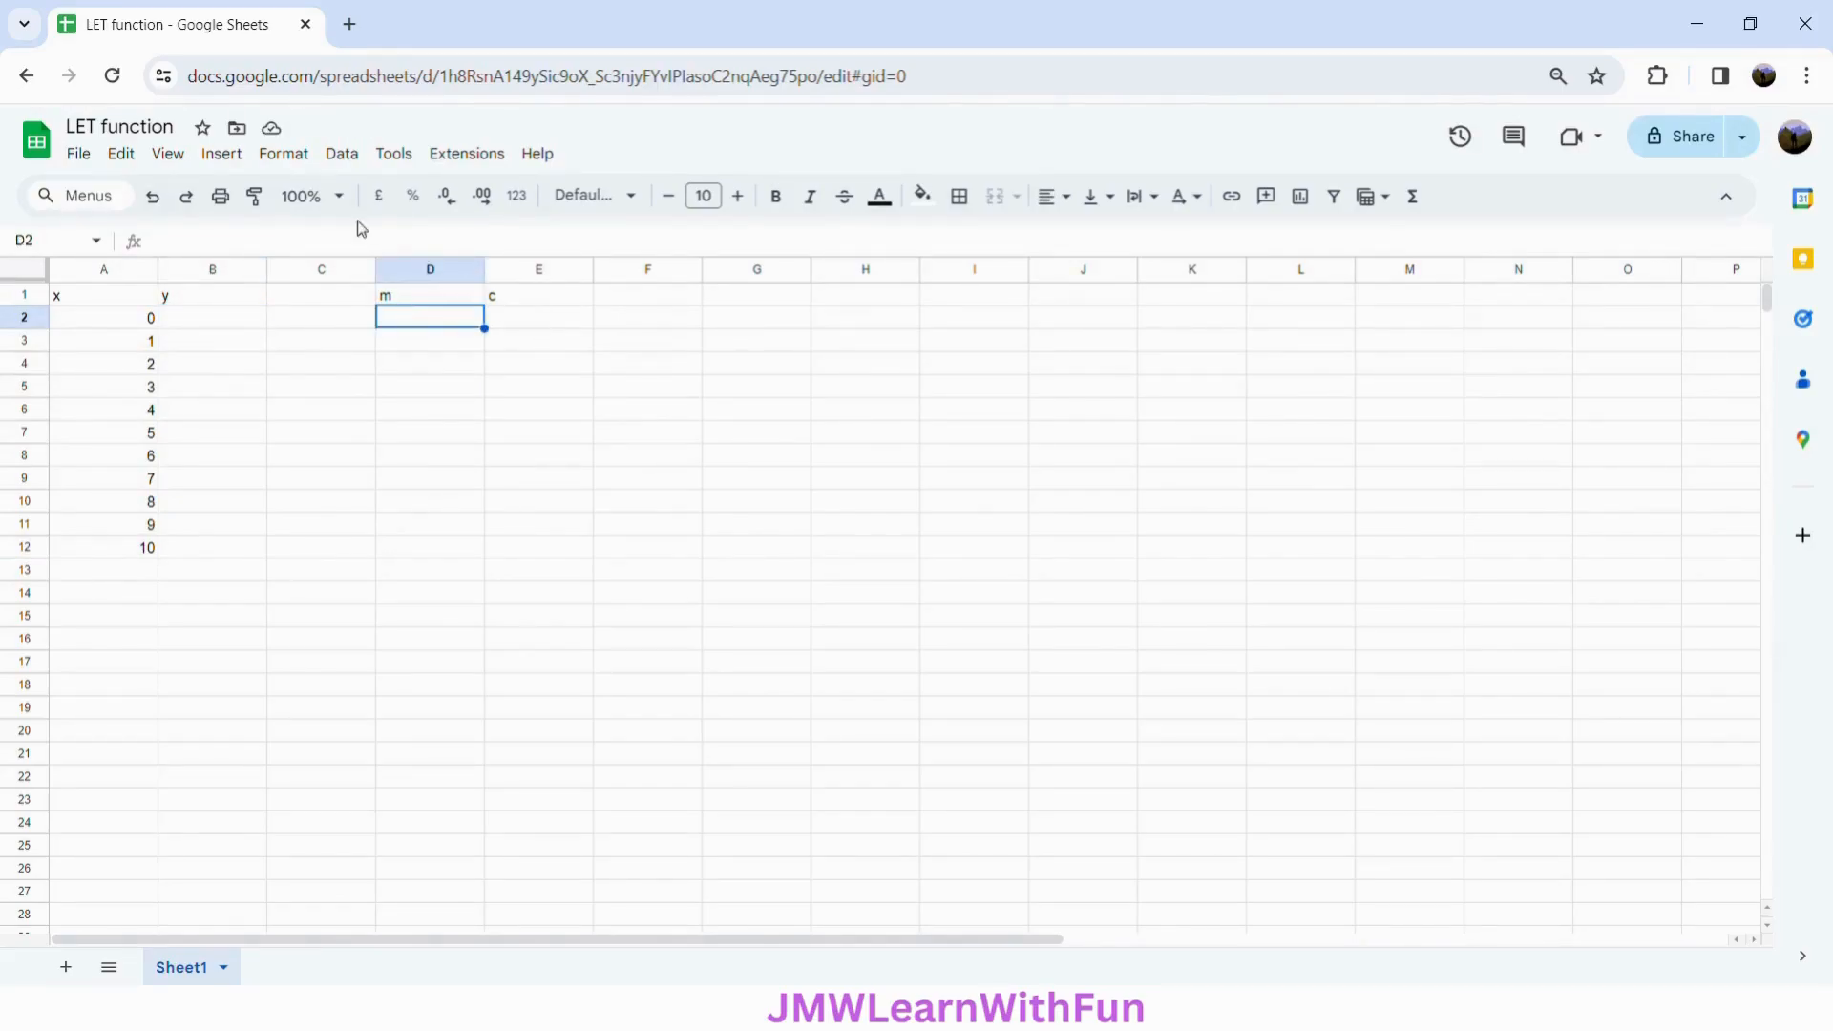
pyautogui.click(342, 155)
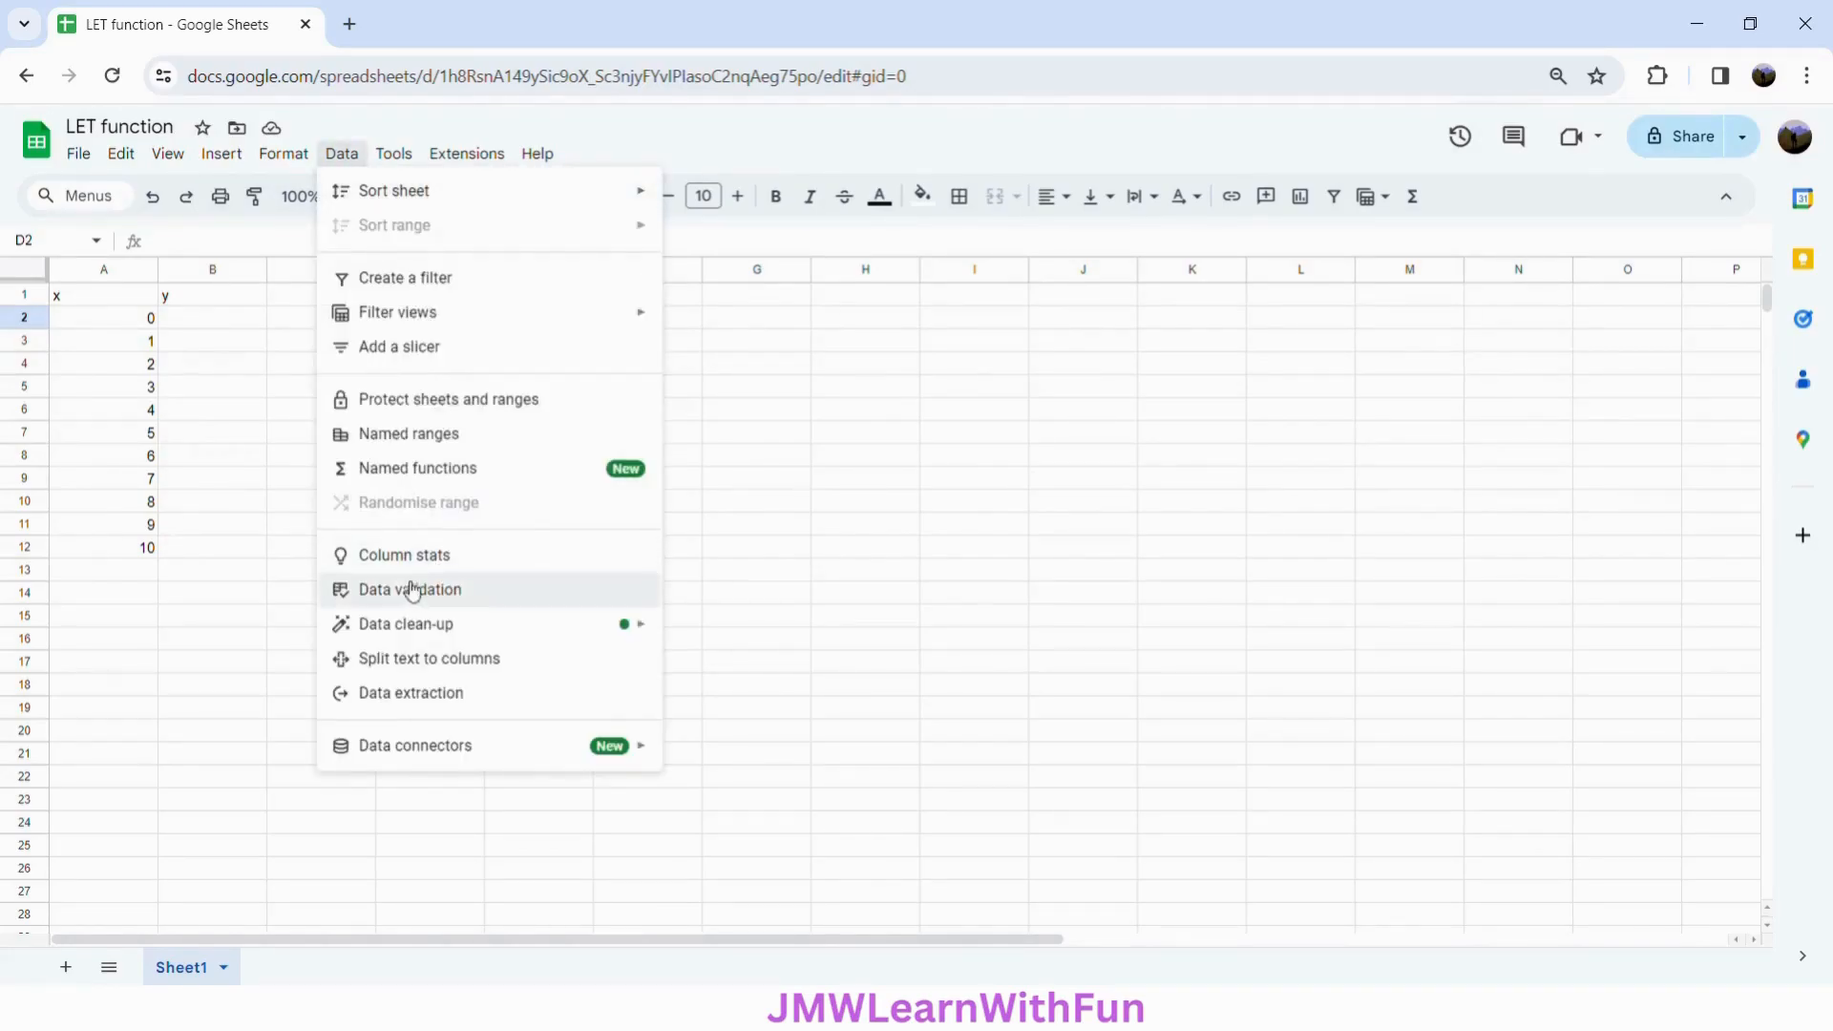
pyautogui.click(446, 602)
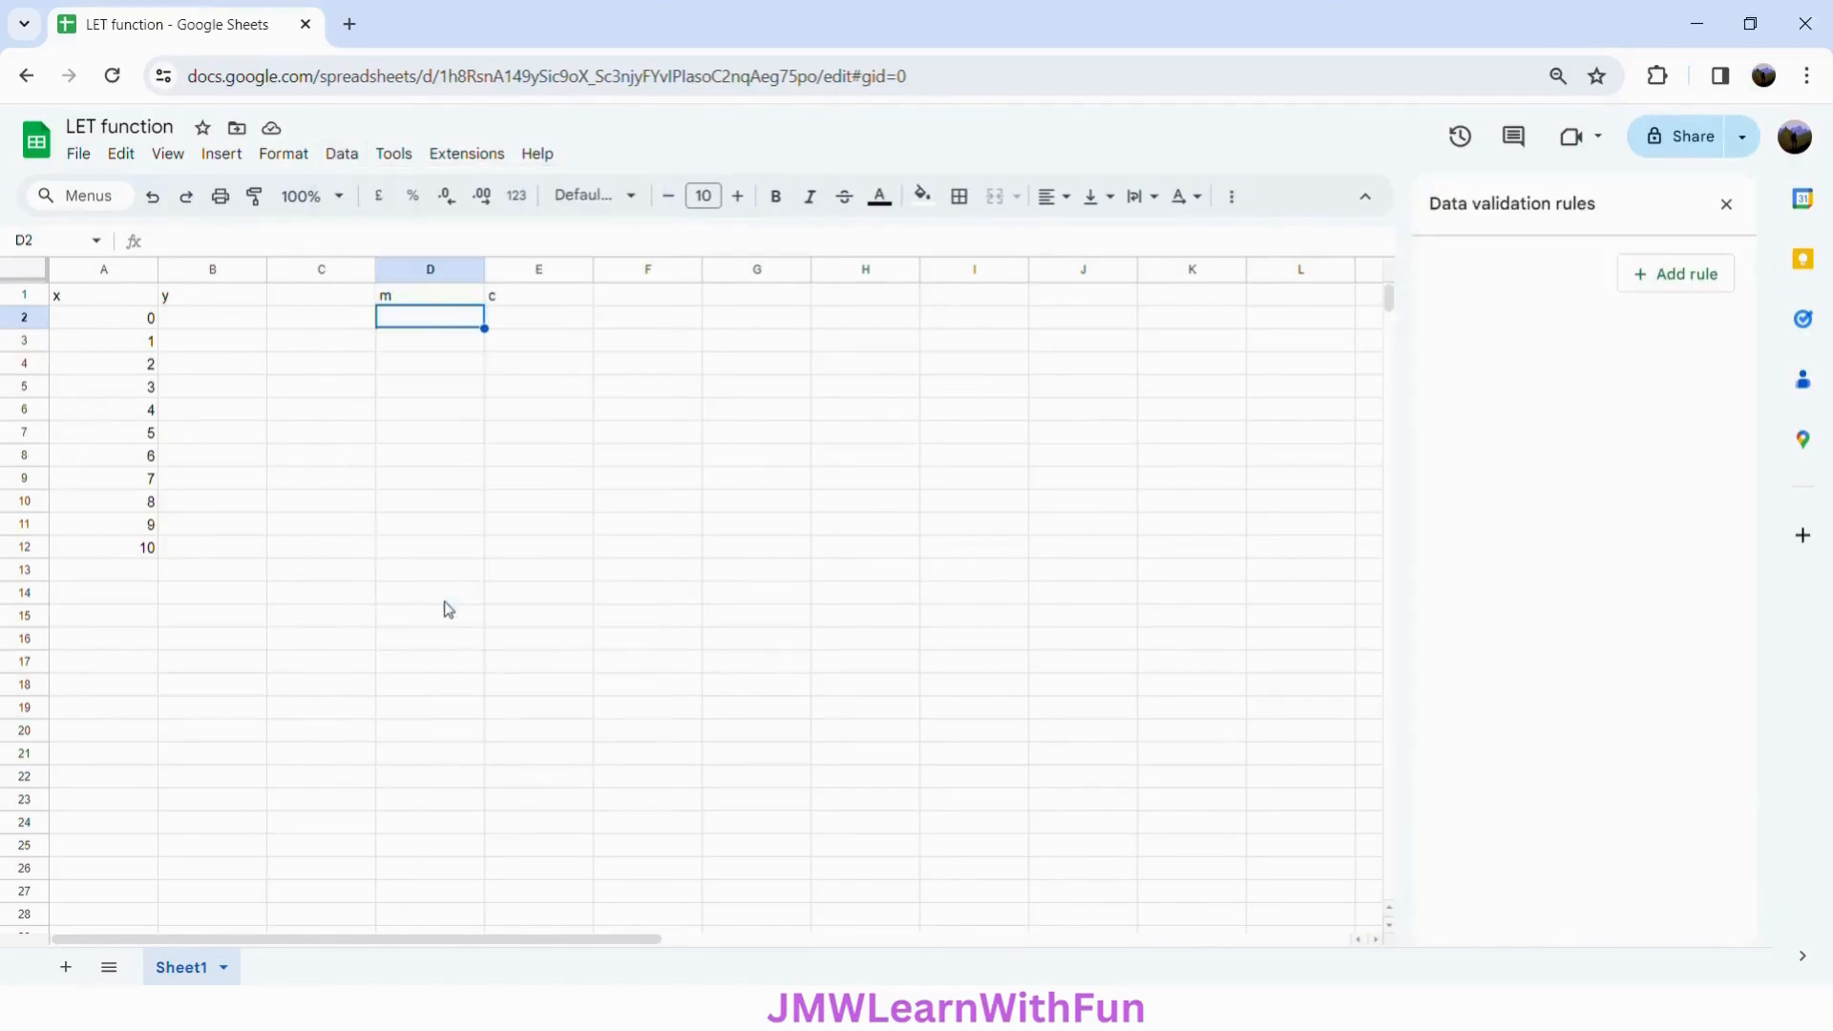
pyautogui.click(1661, 274)
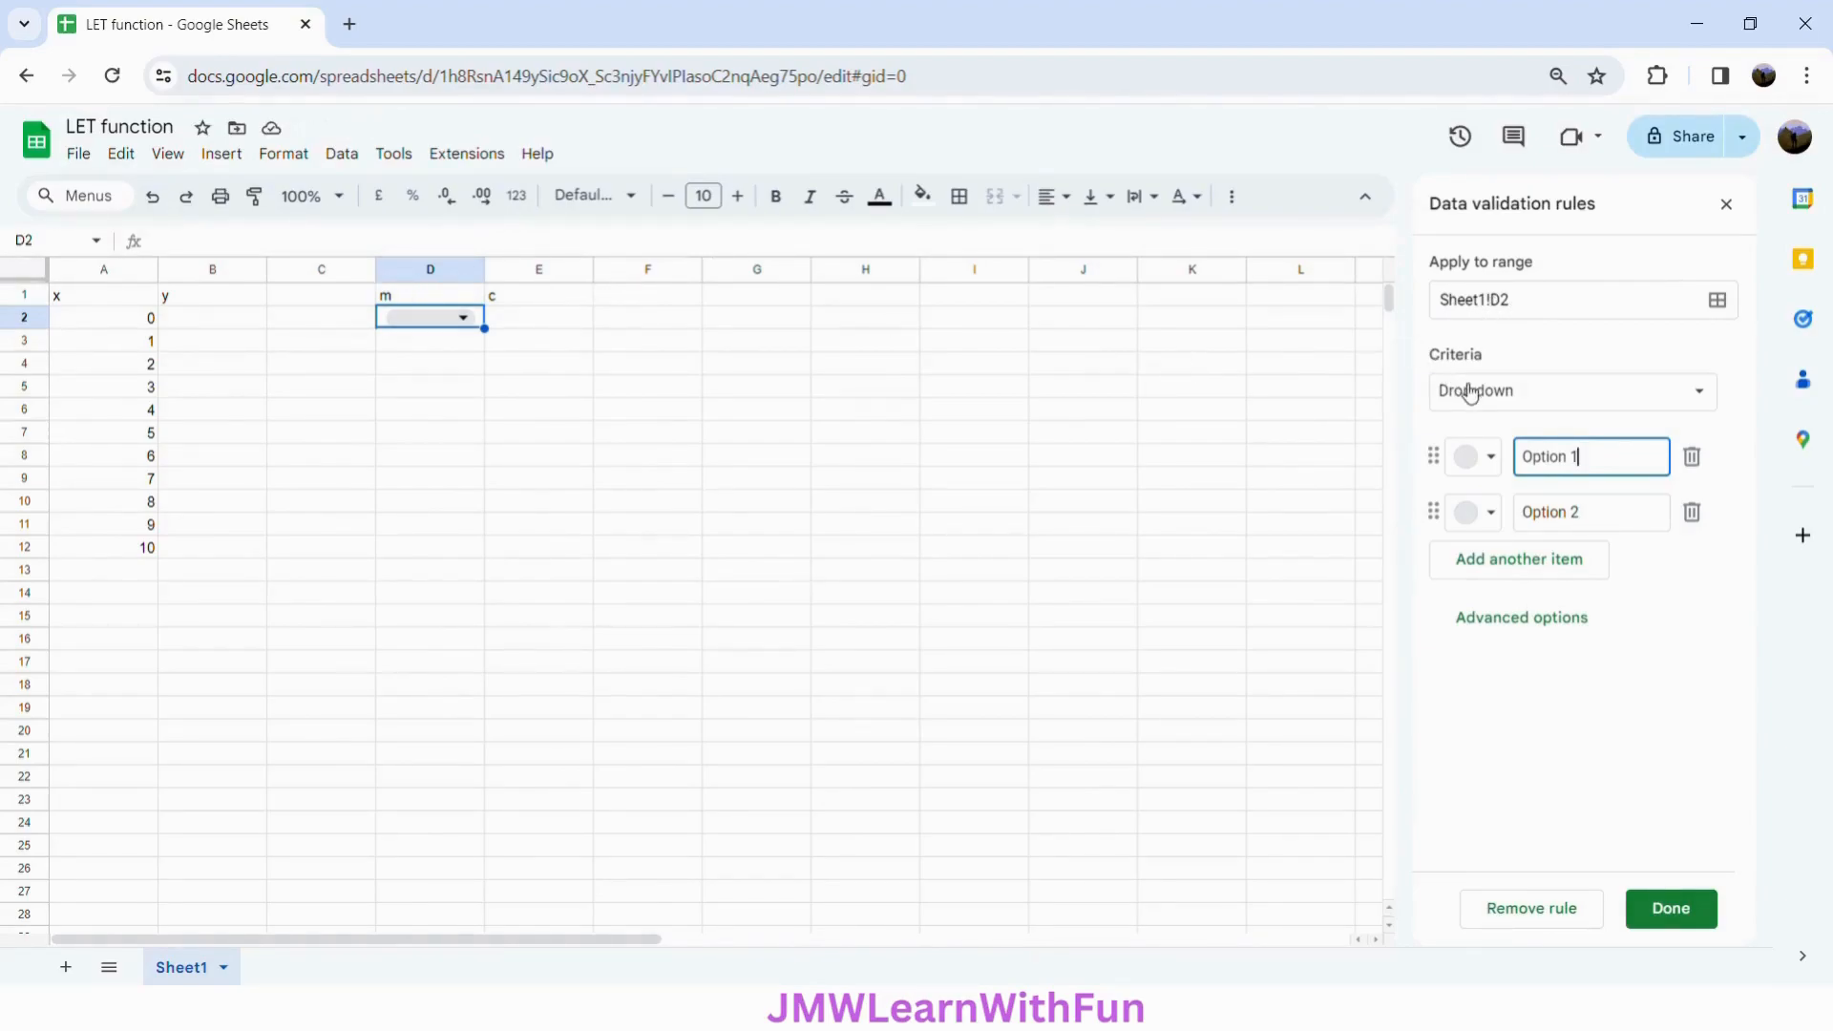
pyautogui.click(1504, 399)
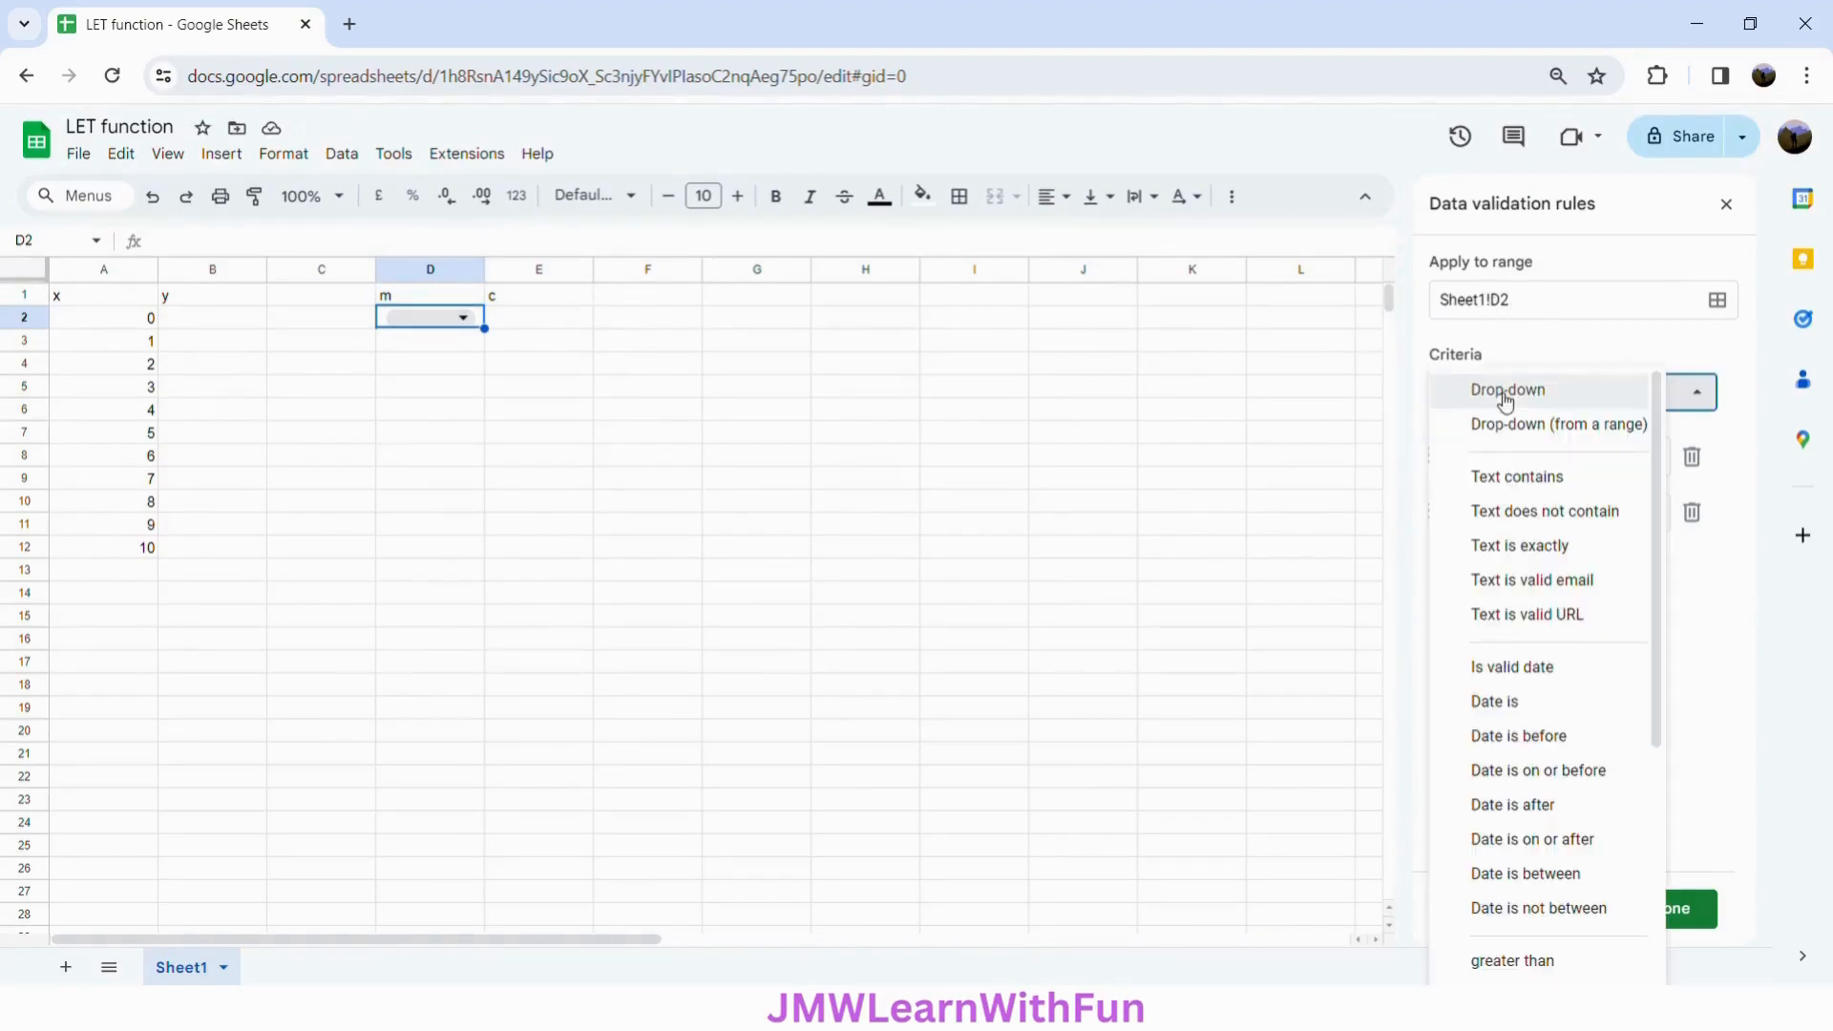
pyautogui.click(1695, 394)
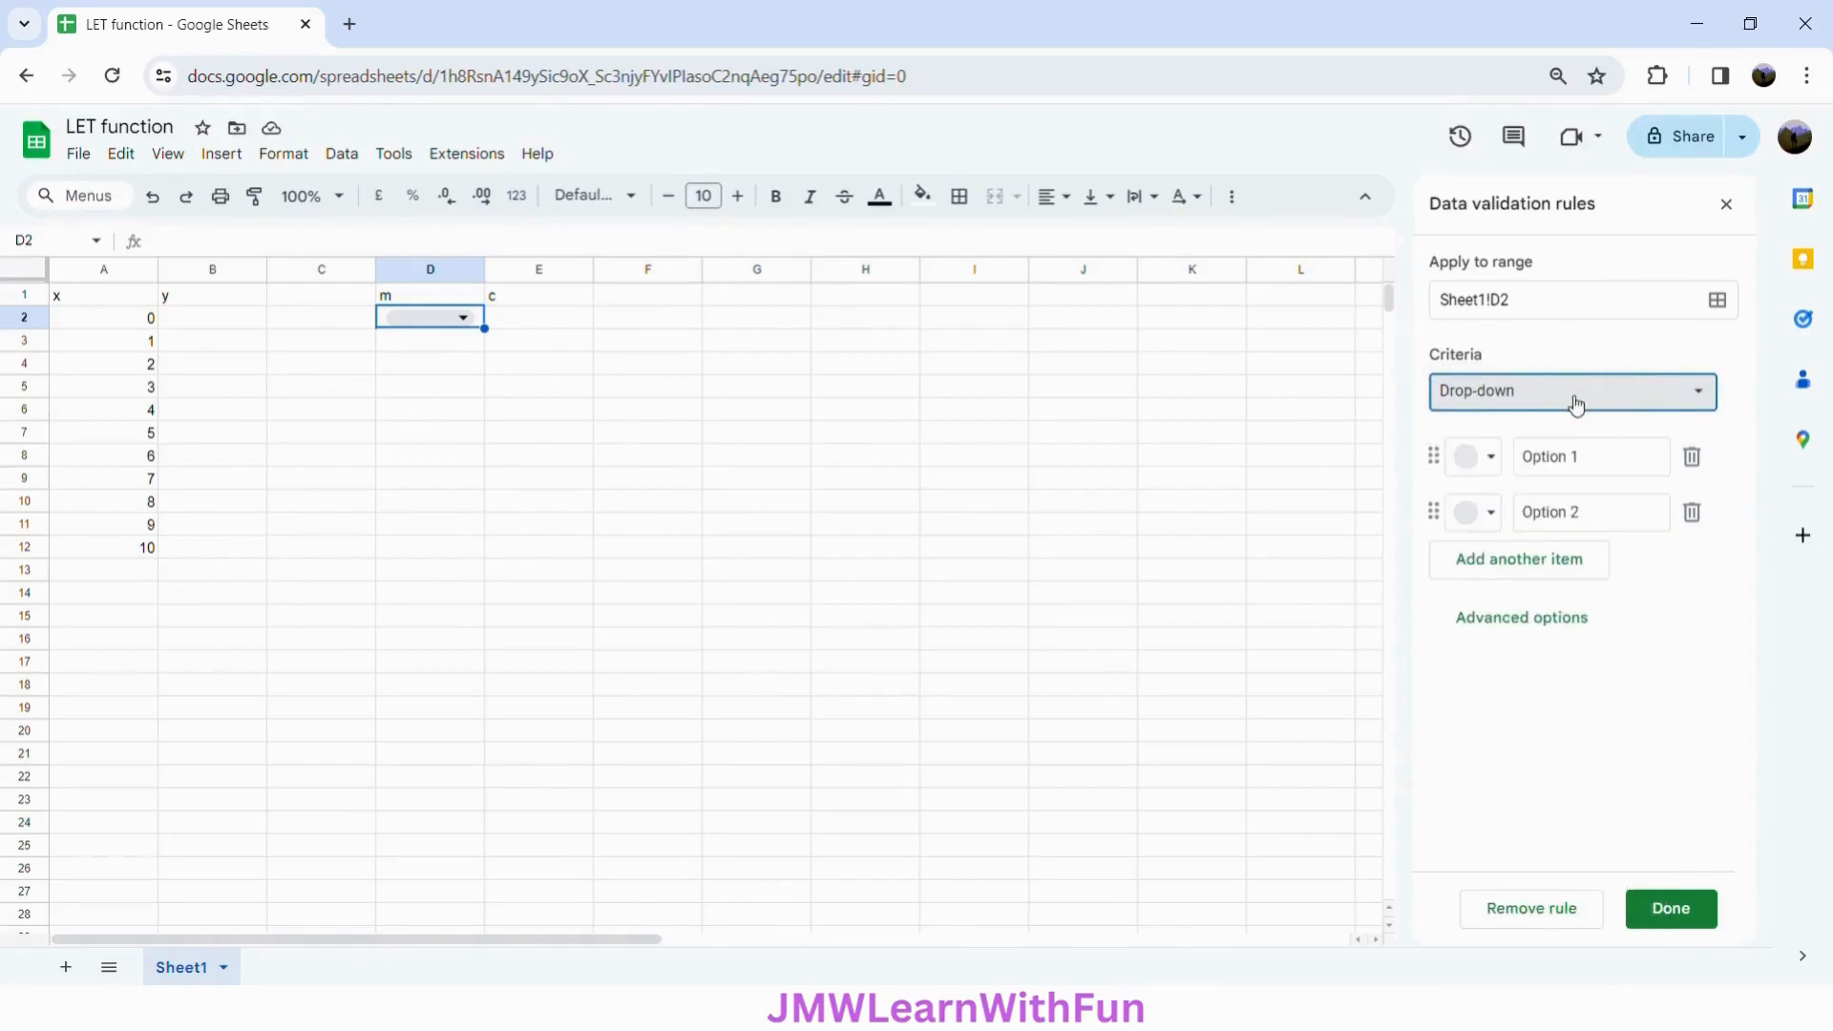
# - Define the drop-down items for D2 as 1, 2 and 3
pyautogui.click(1594, 467)
pyautogui.moveTo(1594, 467); pyautogui.dragTo(1504, 472)
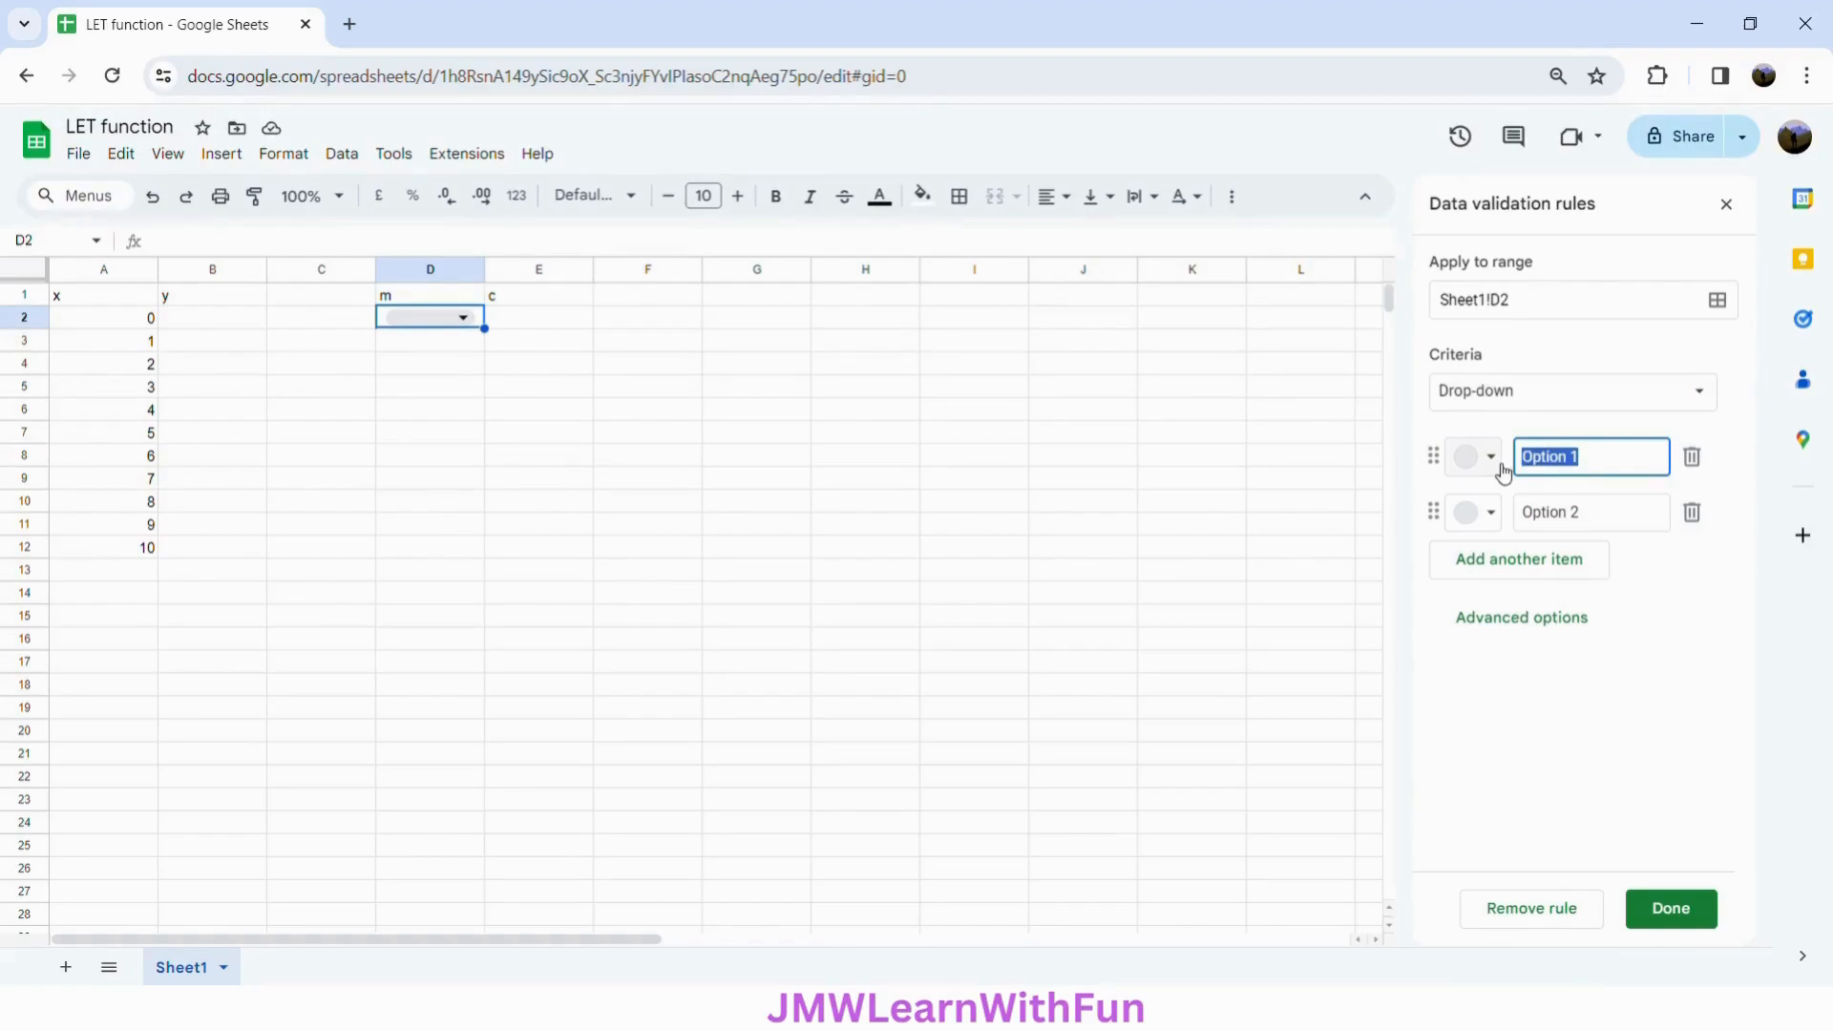
pyautogui.write('1')
pyautogui.click(1602, 522)
pyautogui.moveTo(1602, 522); pyautogui.dragTo(1518, 515)
pyautogui.write('2')
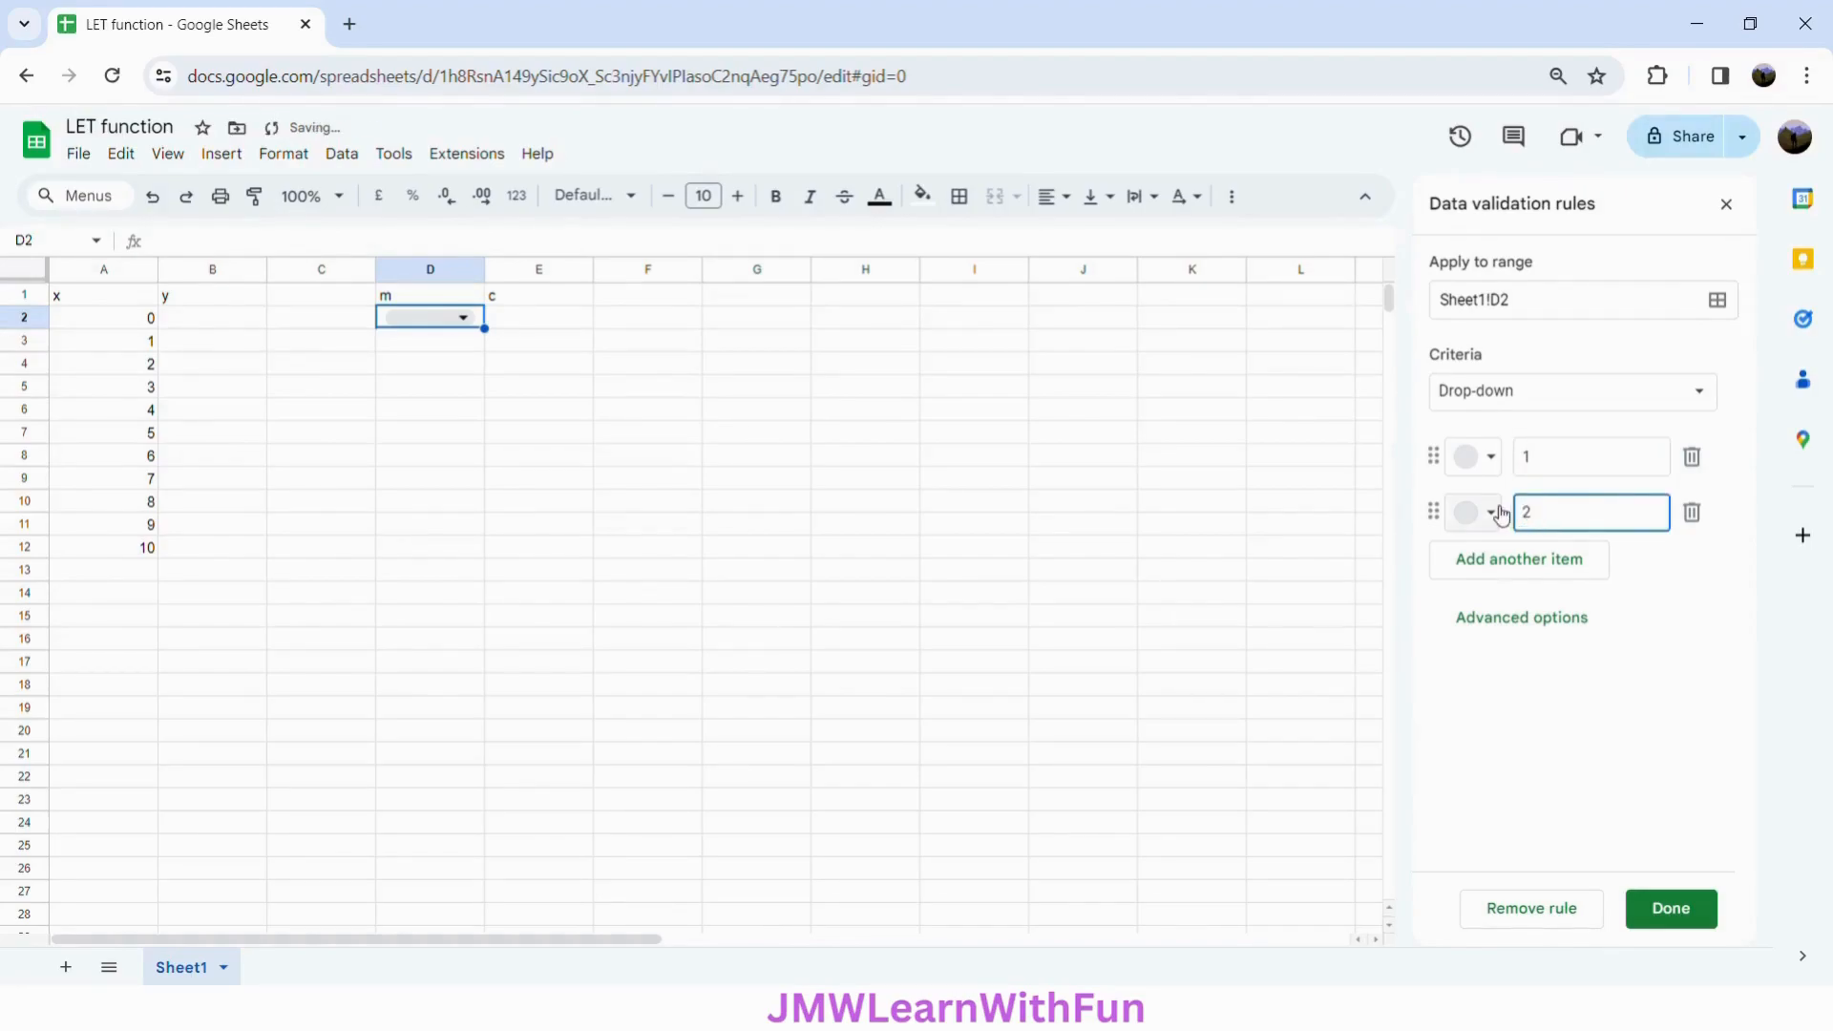
pyautogui.click(1539, 562)
pyautogui.write('3')
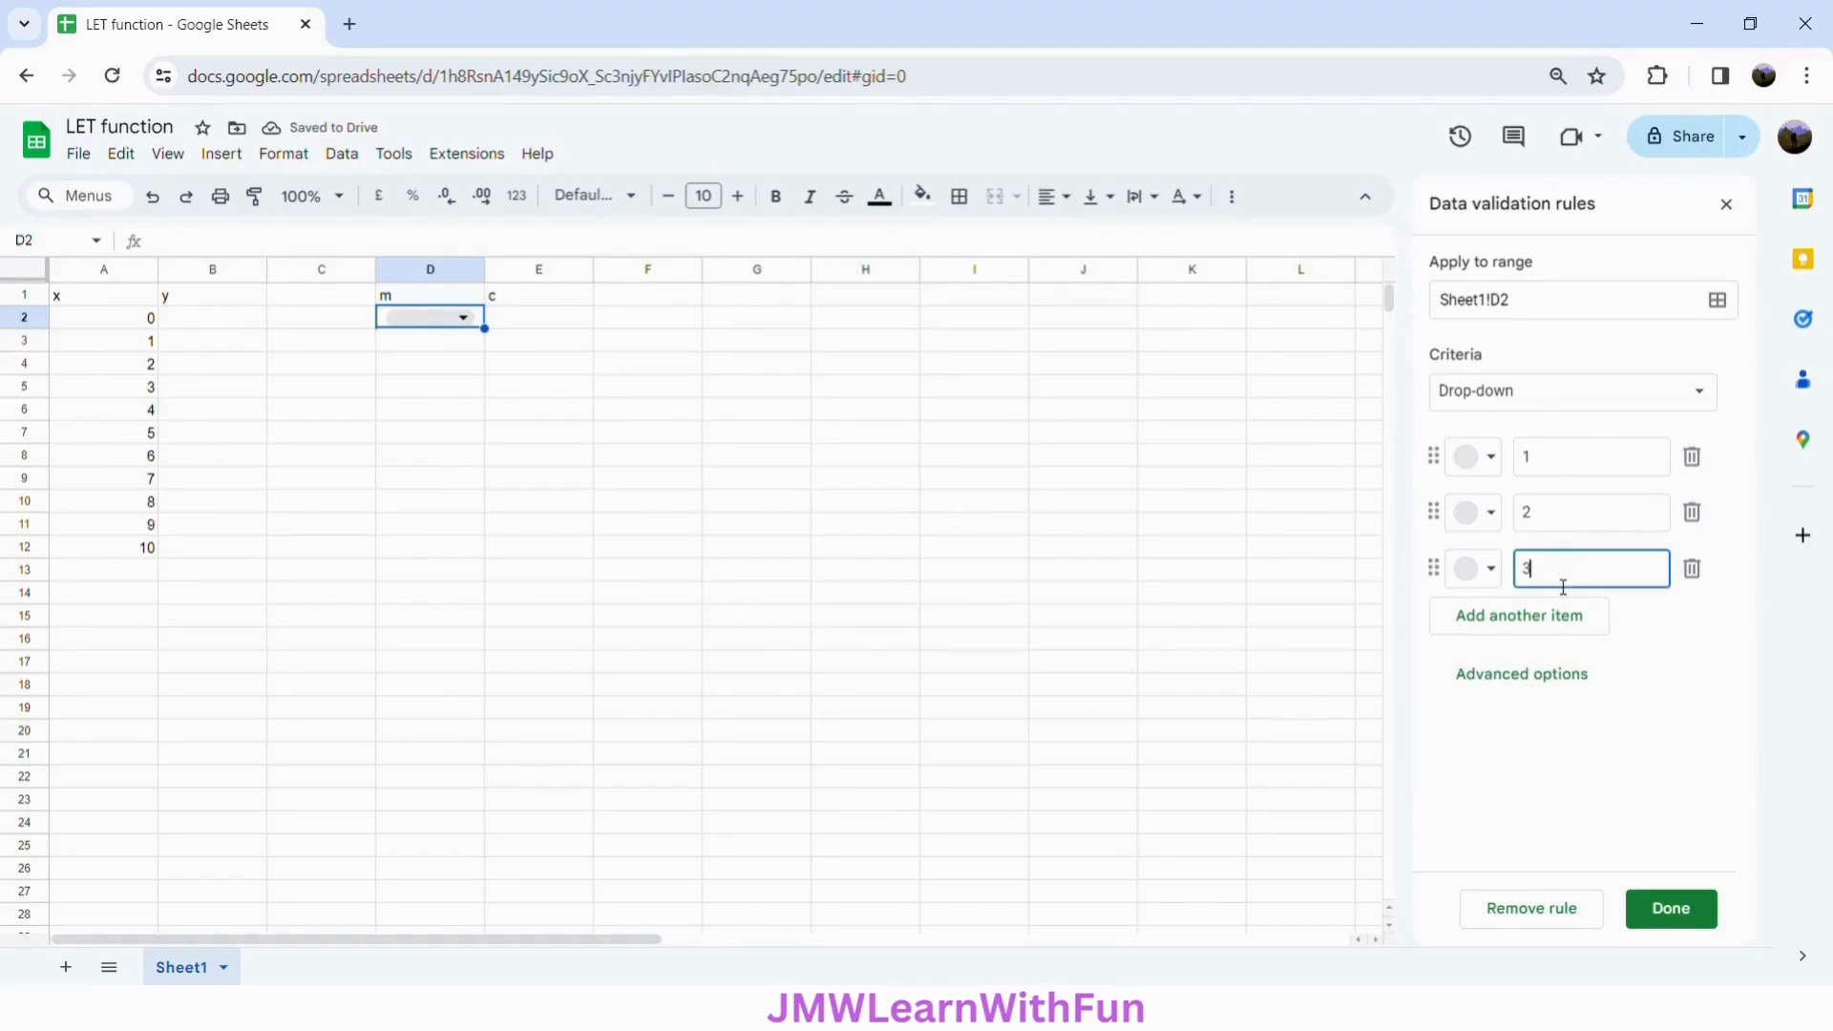
# - Colour the D2 drop-down items 1 light red, 2 light yellow and 3 light blue, and save the rule
pyautogui.click(1493, 459)
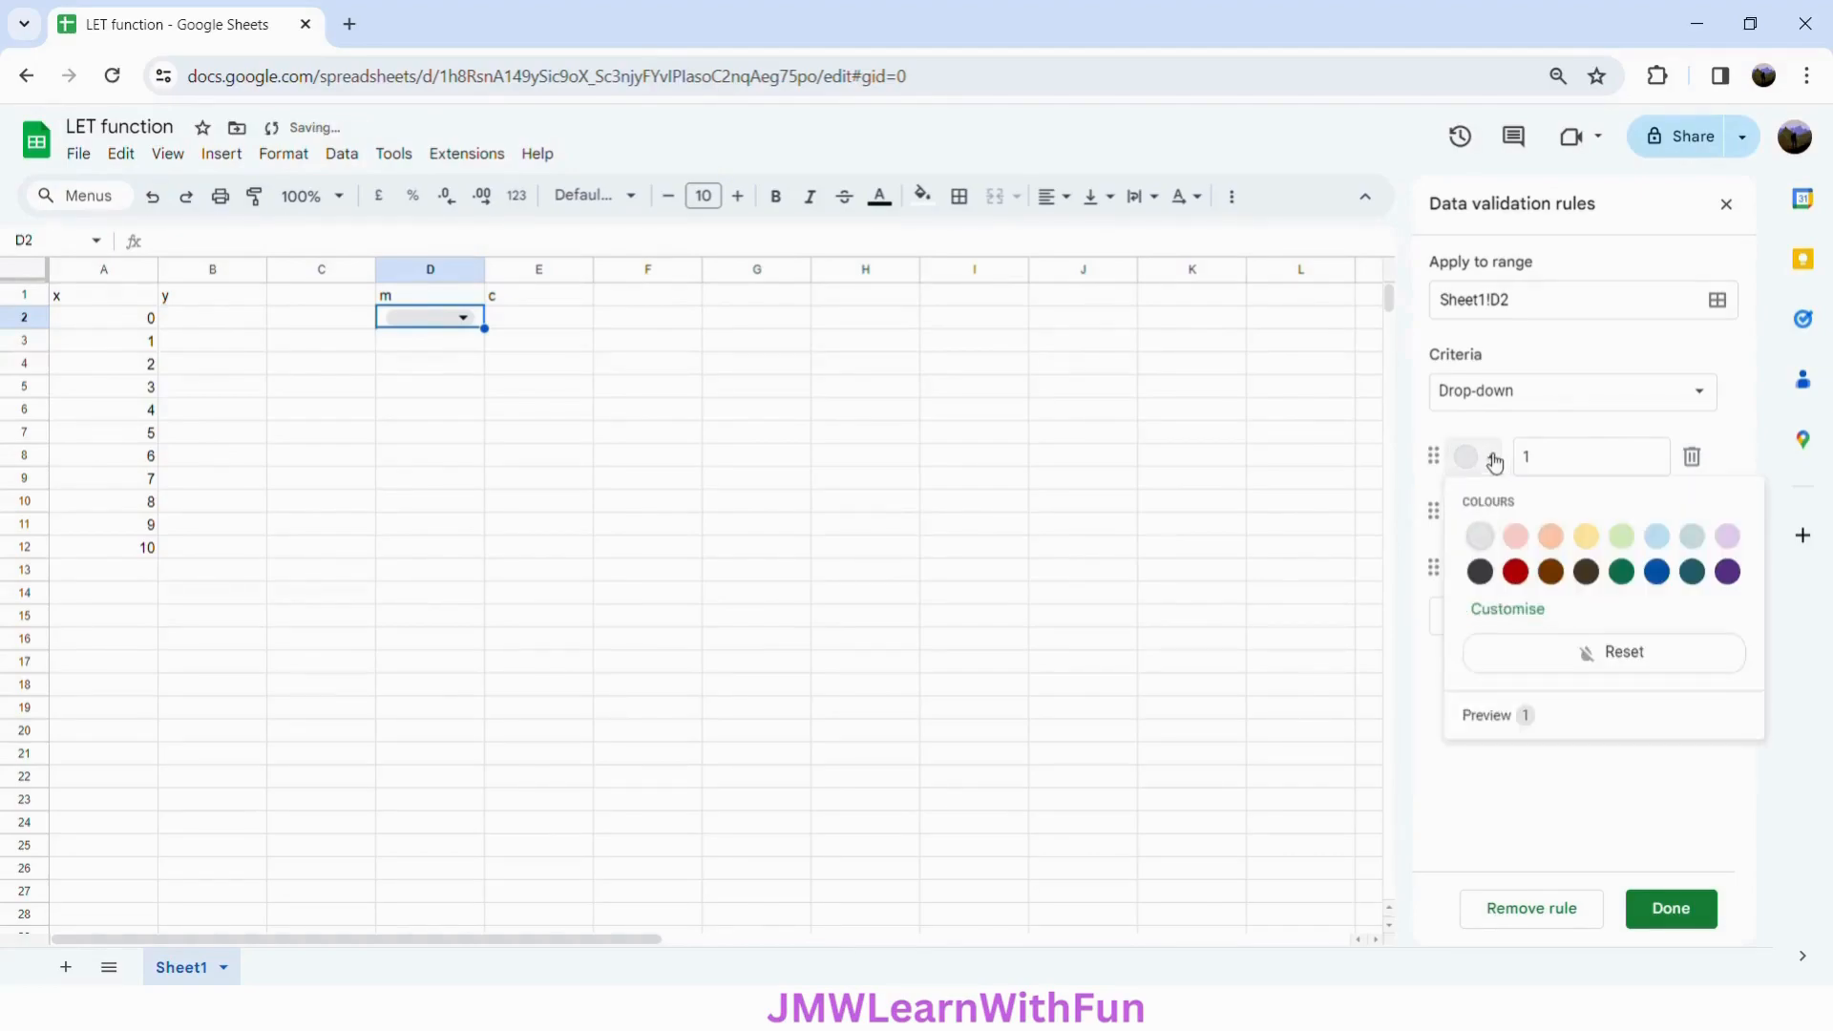
pyautogui.click(1517, 538)
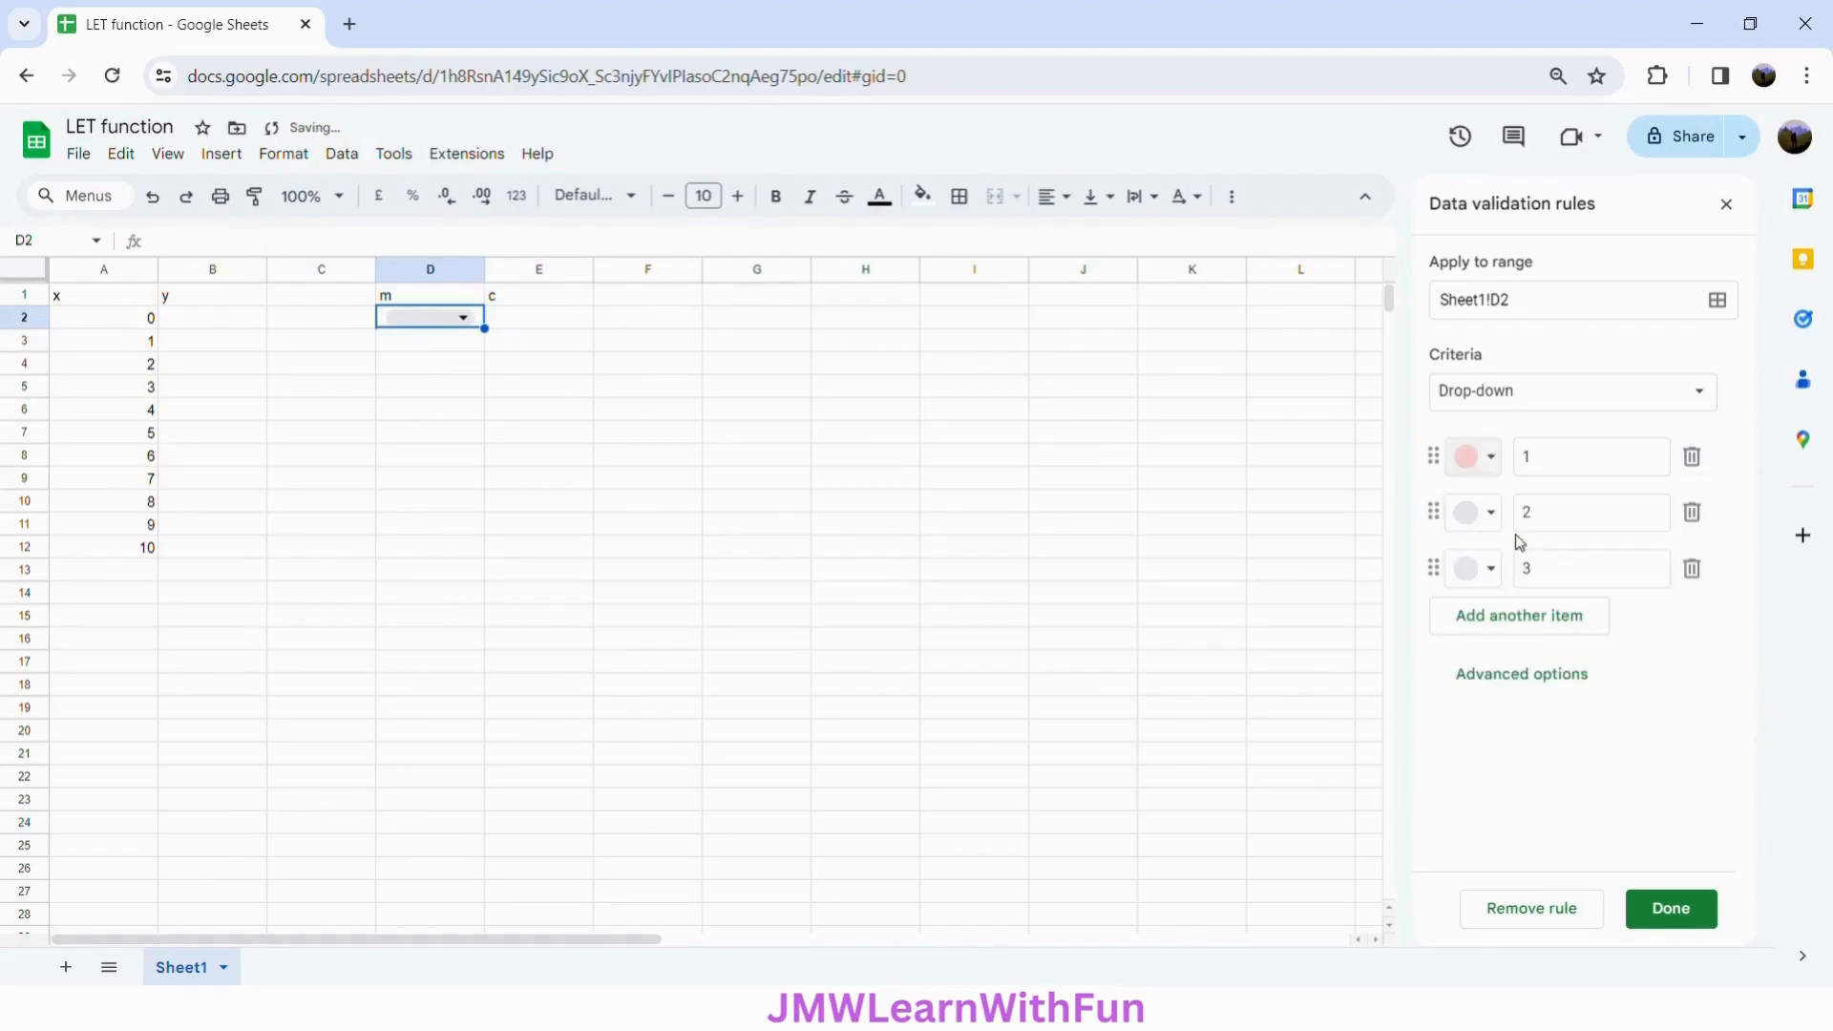
pyautogui.click(1492, 514)
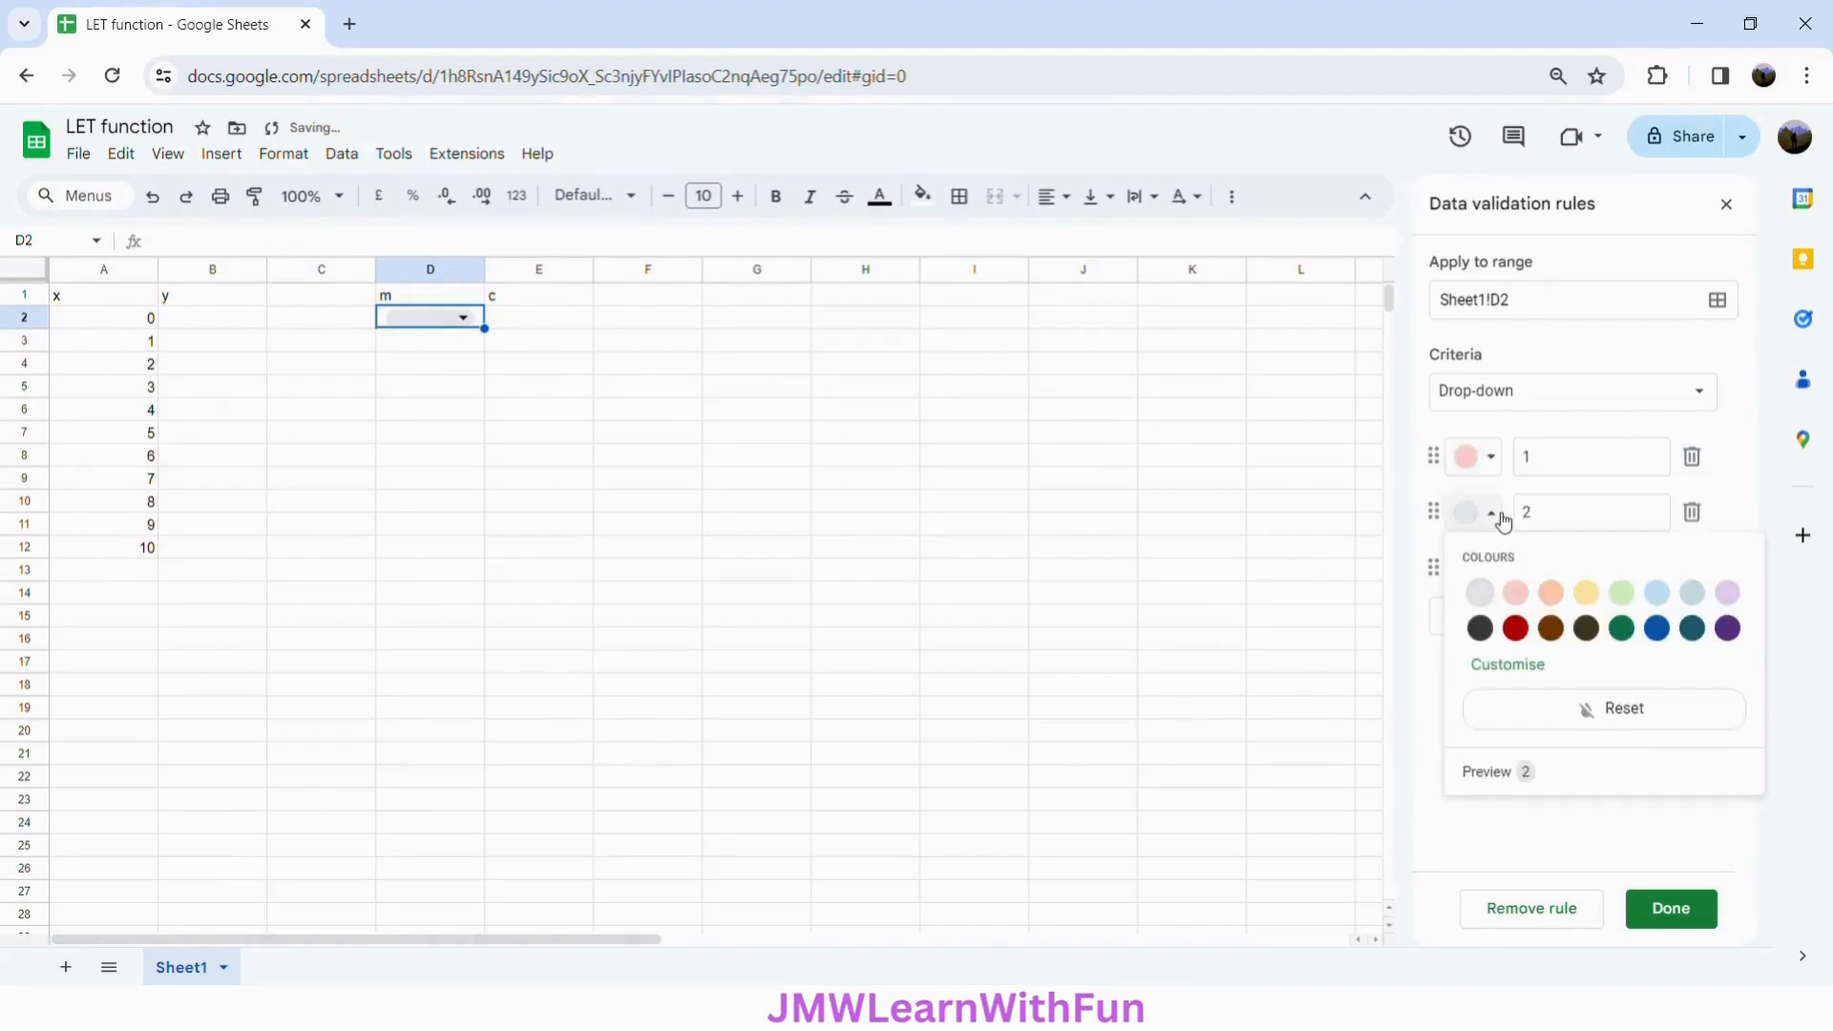
pyautogui.click(1586, 593)
pyautogui.click(1492, 572)
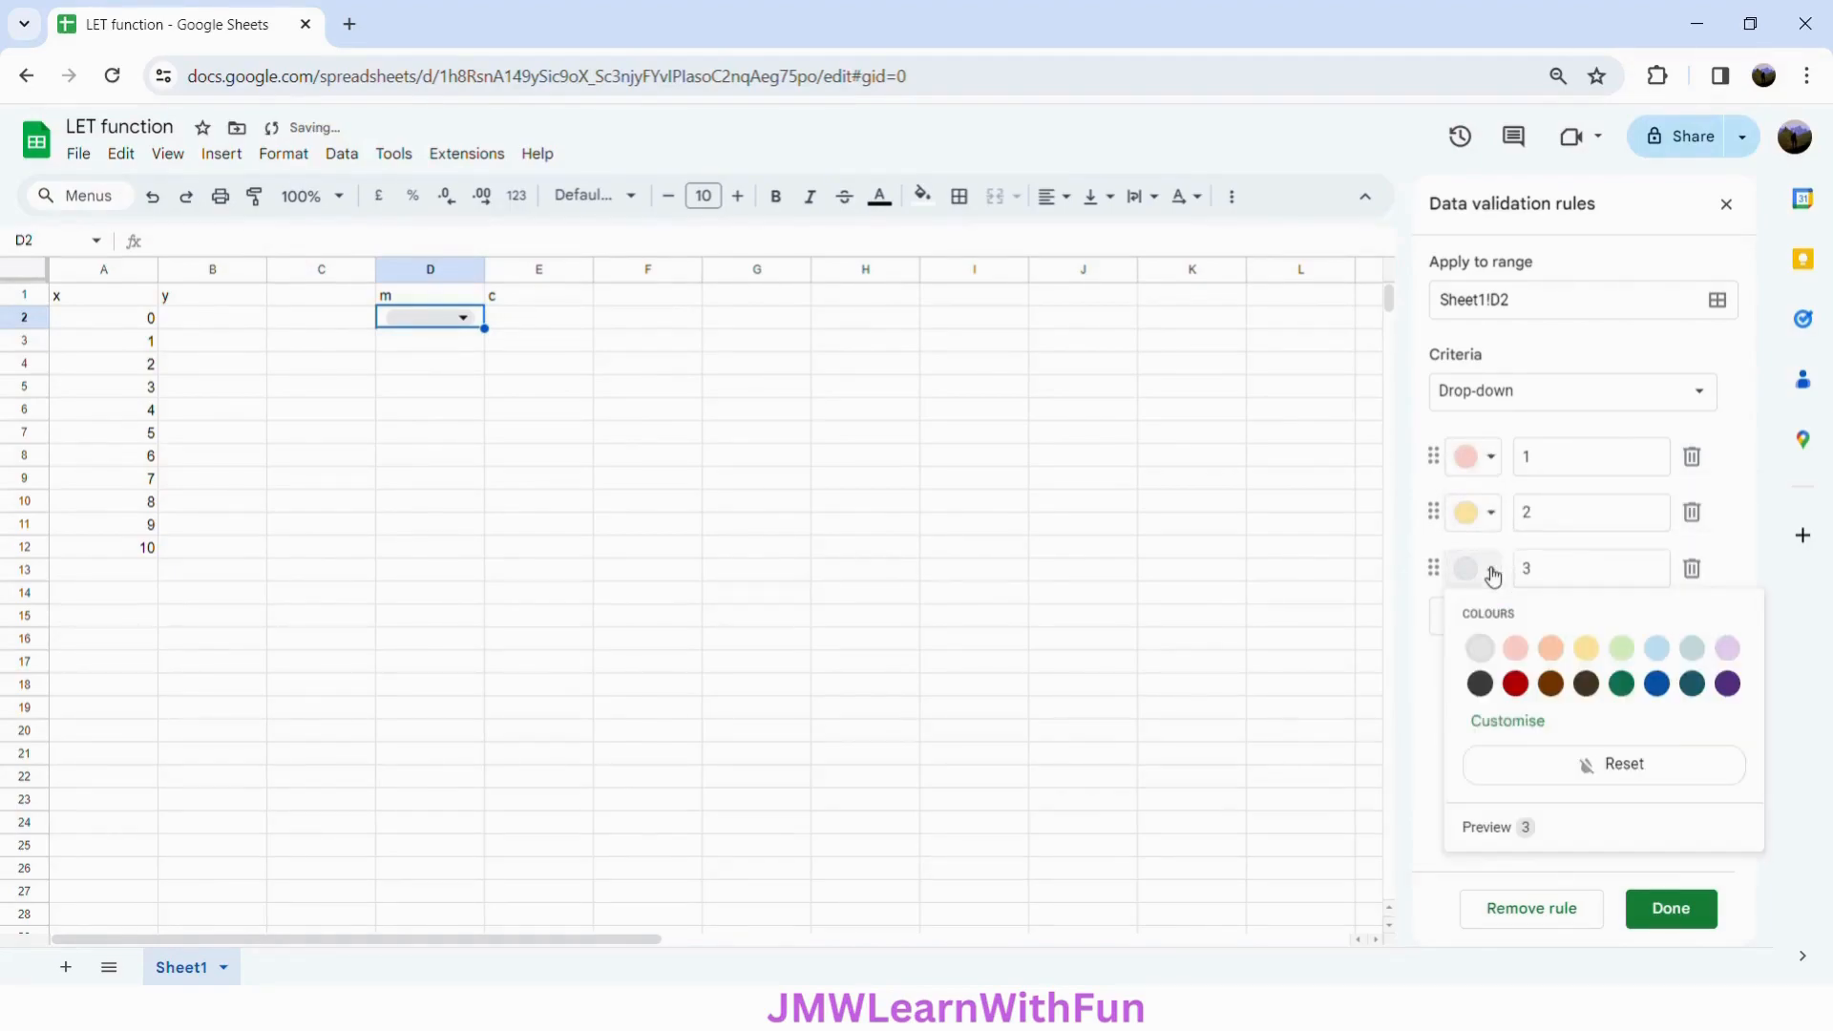
pyautogui.click(1656, 649)
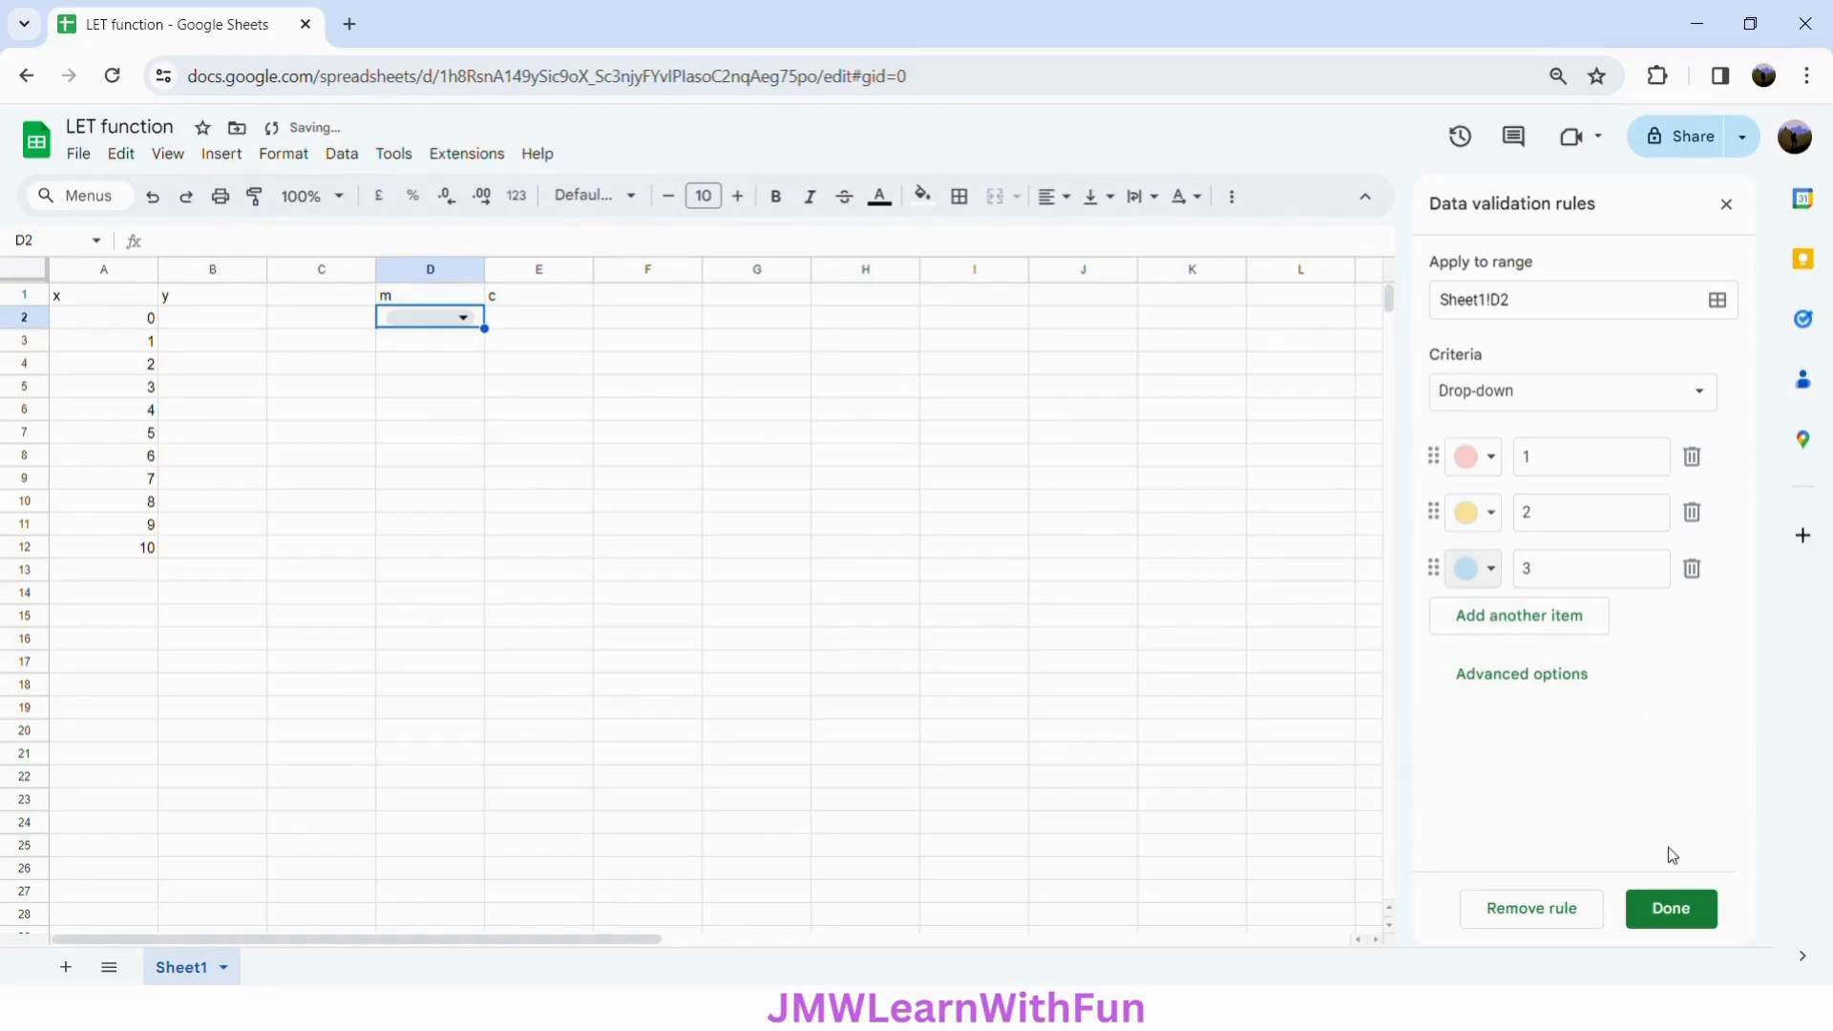
pyautogui.click(1682, 907)
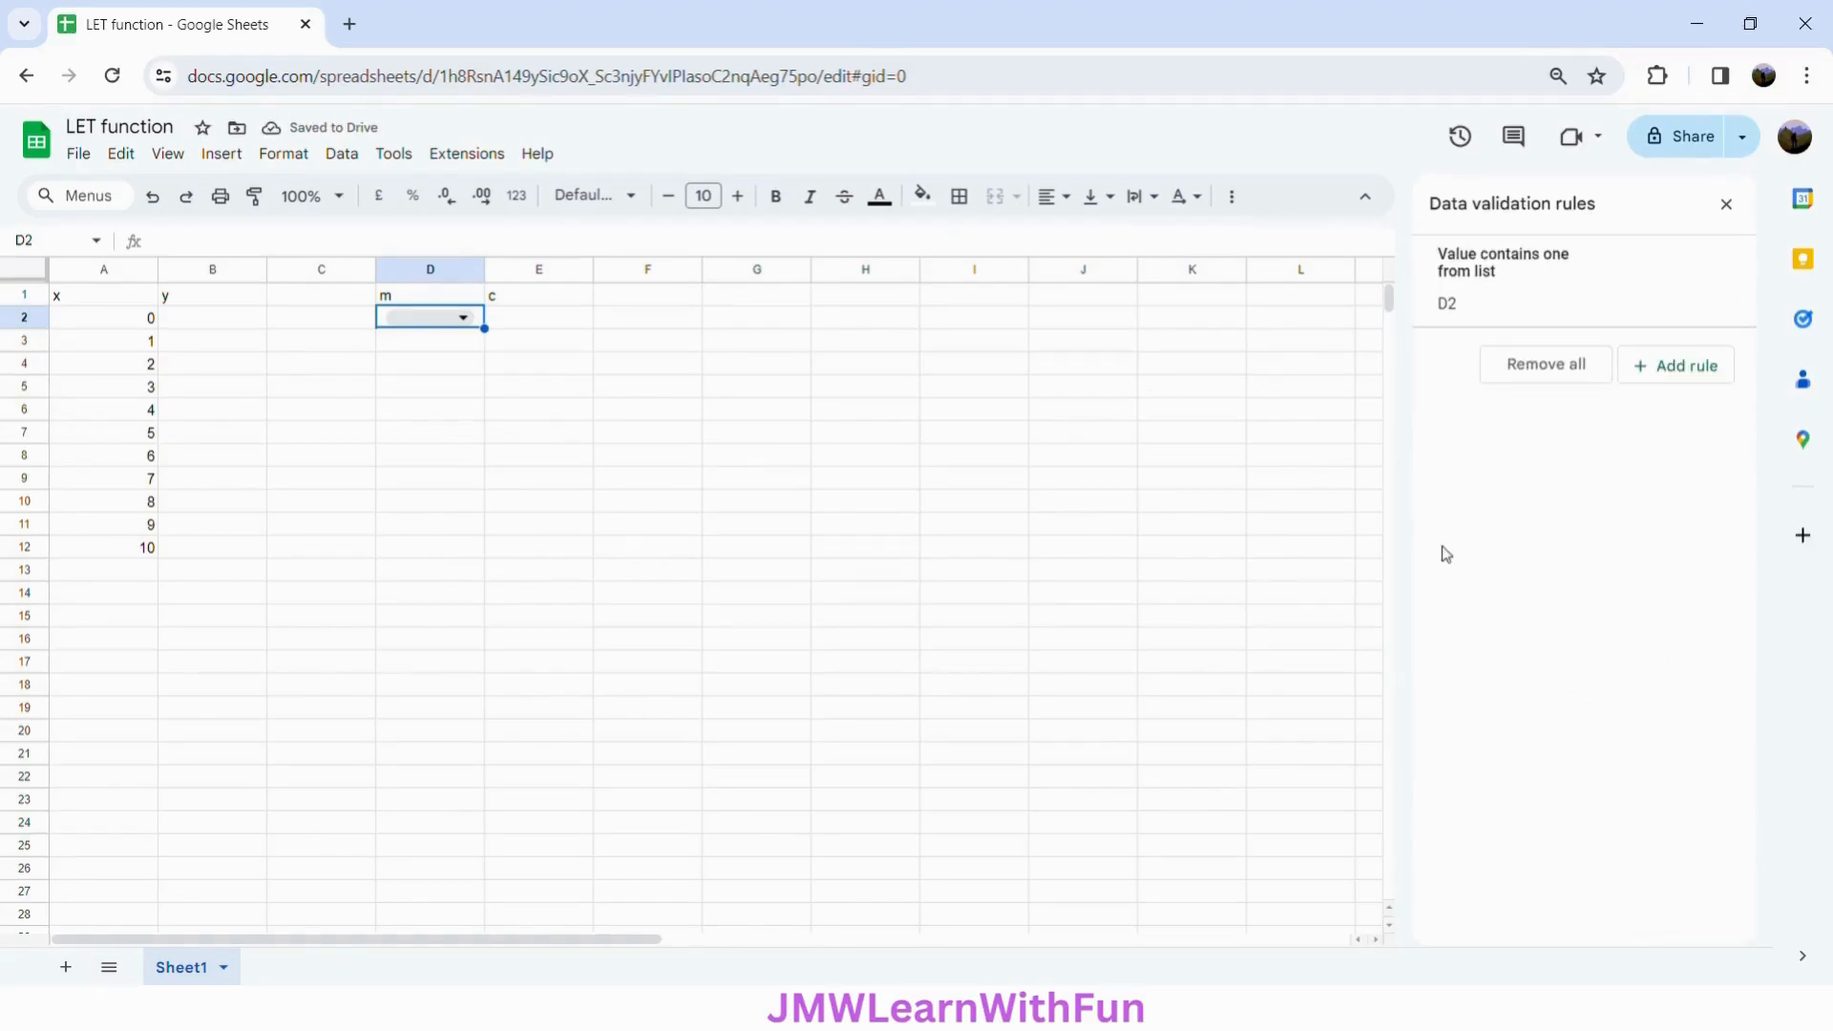
# - Add a drop-down validation rule to cell E2 under the c header with the items -1, 0 and 1
pyautogui.click(533, 318)
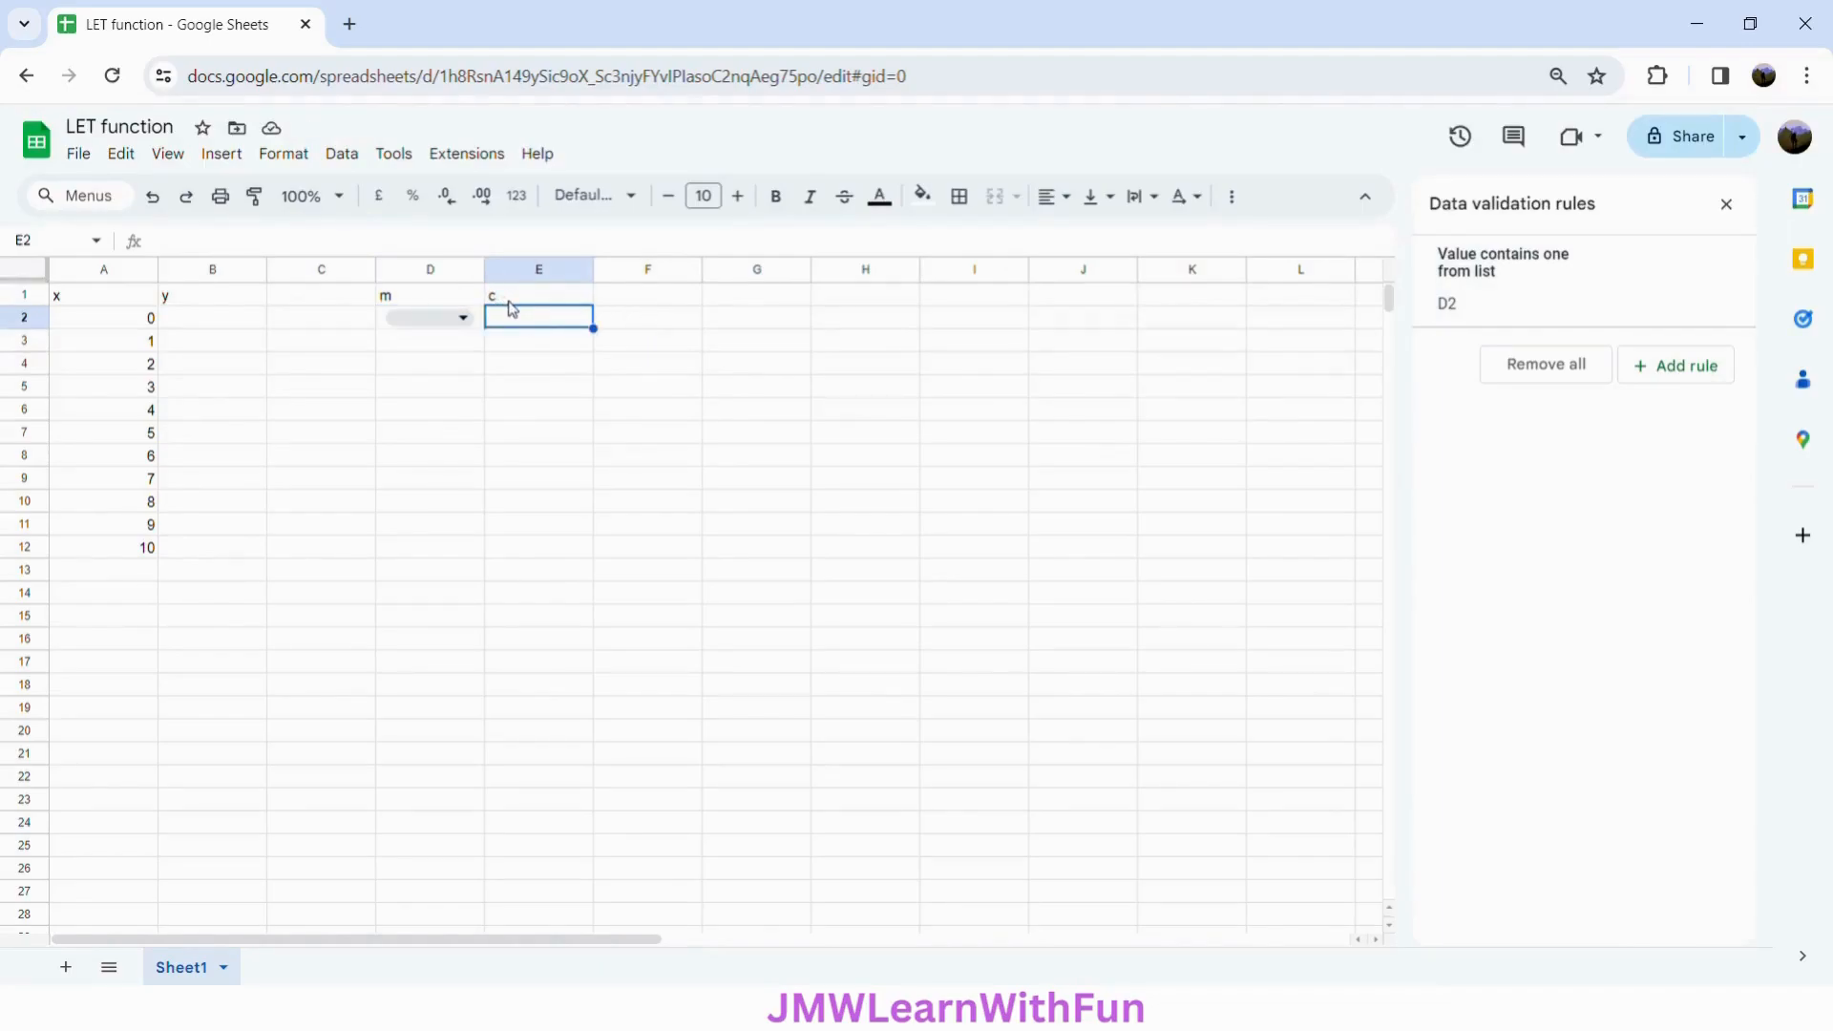
pyautogui.click(1681, 375)
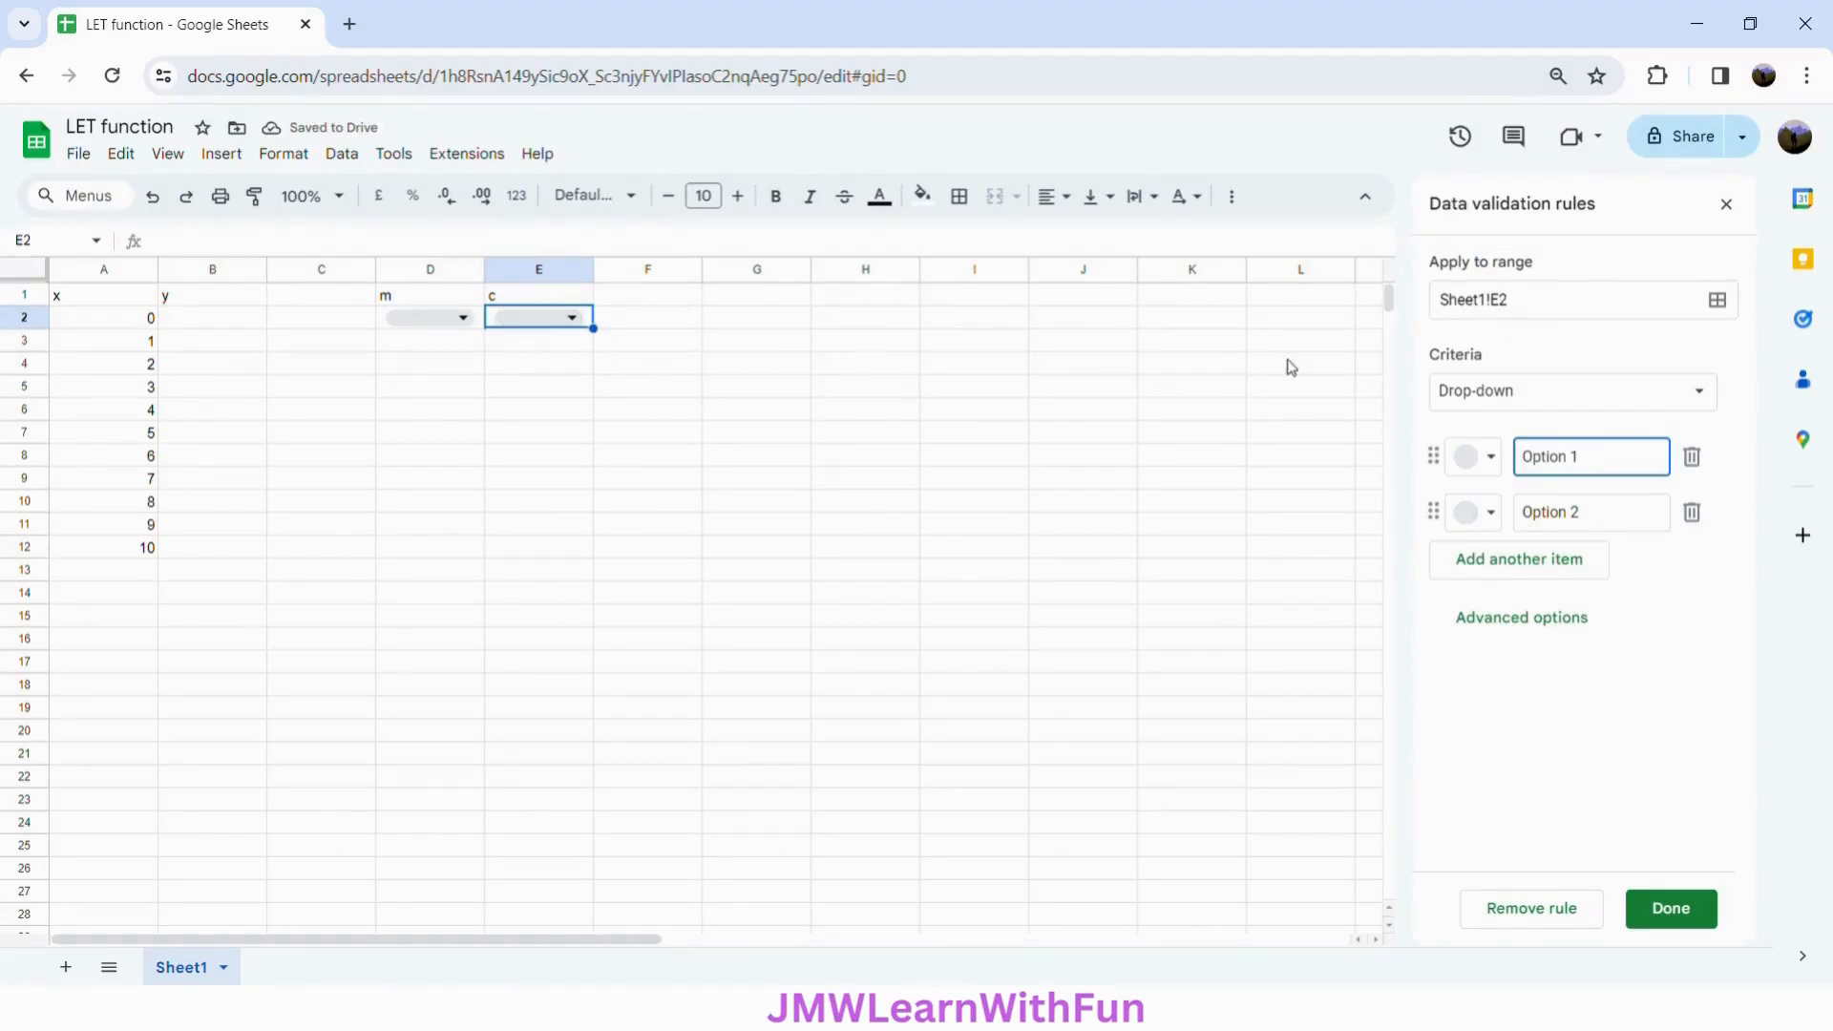
pyautogui.moveTo(1577, 455); pyautogui.dragTo(1505, 464)
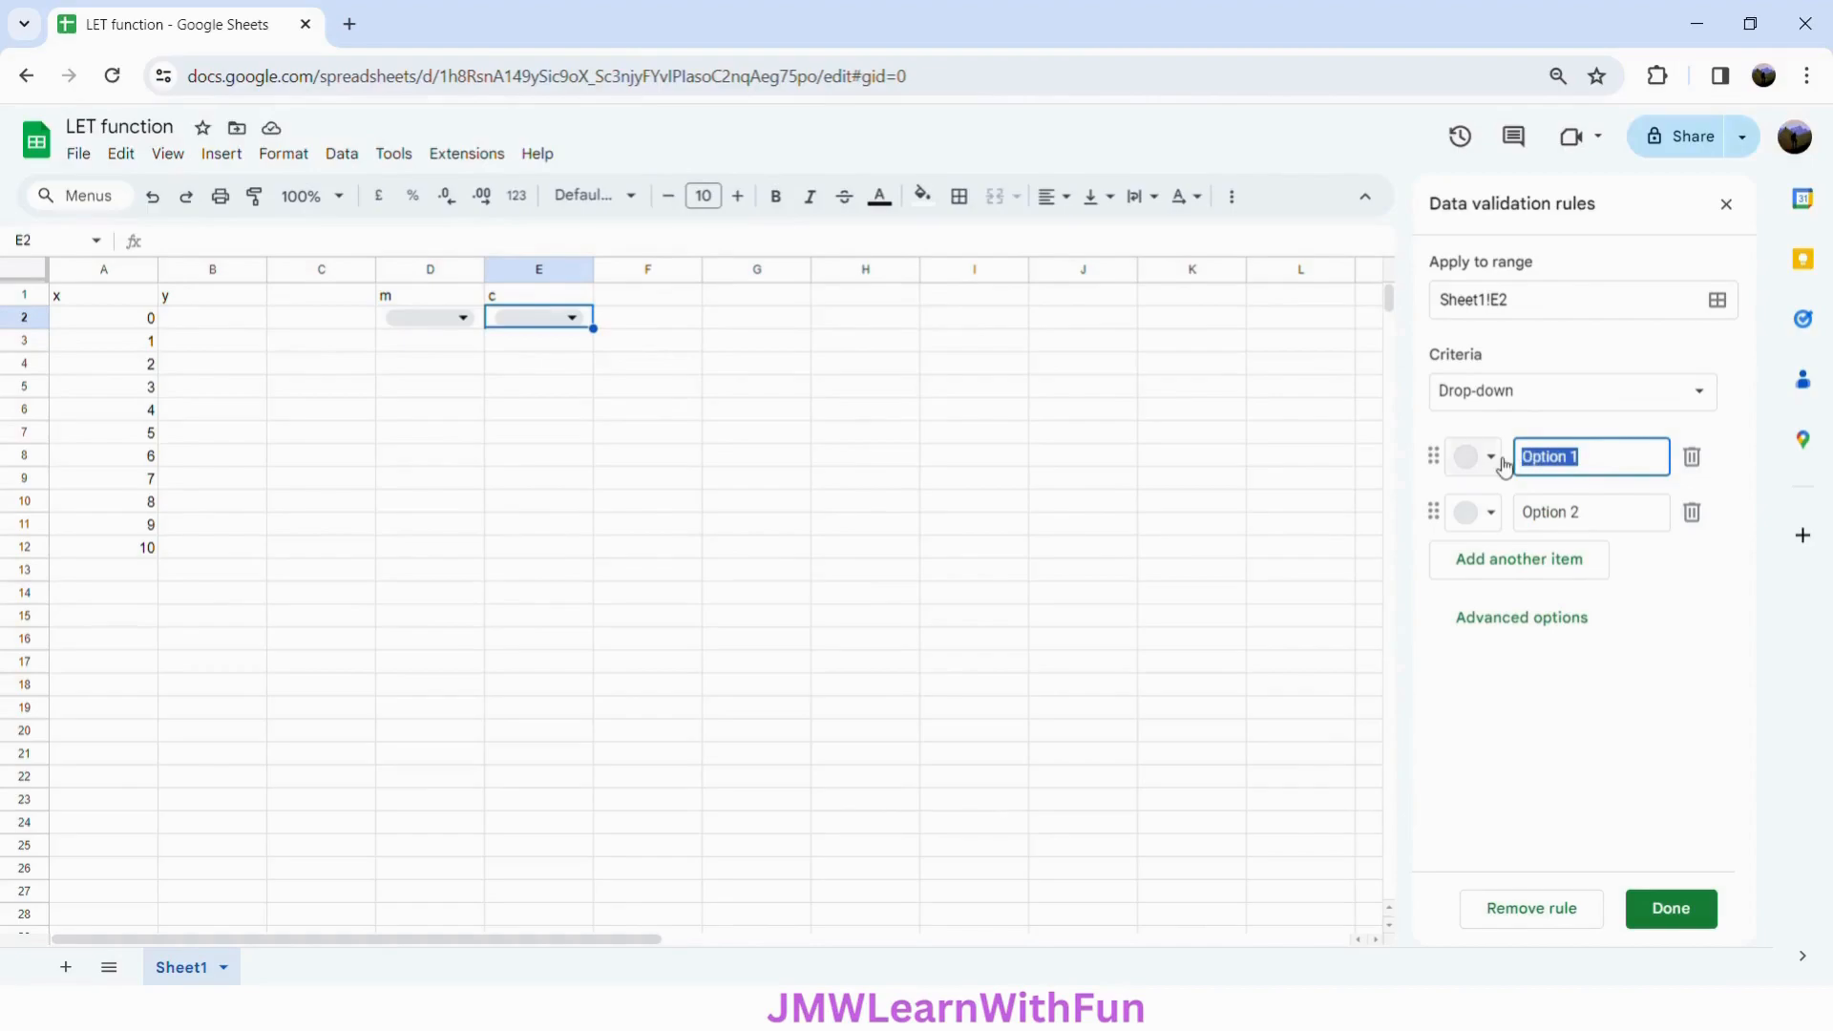
pyautogui.press('BackSpace')
pyautogui.write('-1')
pyautogui.click(1584, 527)
pyautogui.moveTo(1596, 526); pyautogui.dragTo(1485, 530)
pyautogui.write('0')
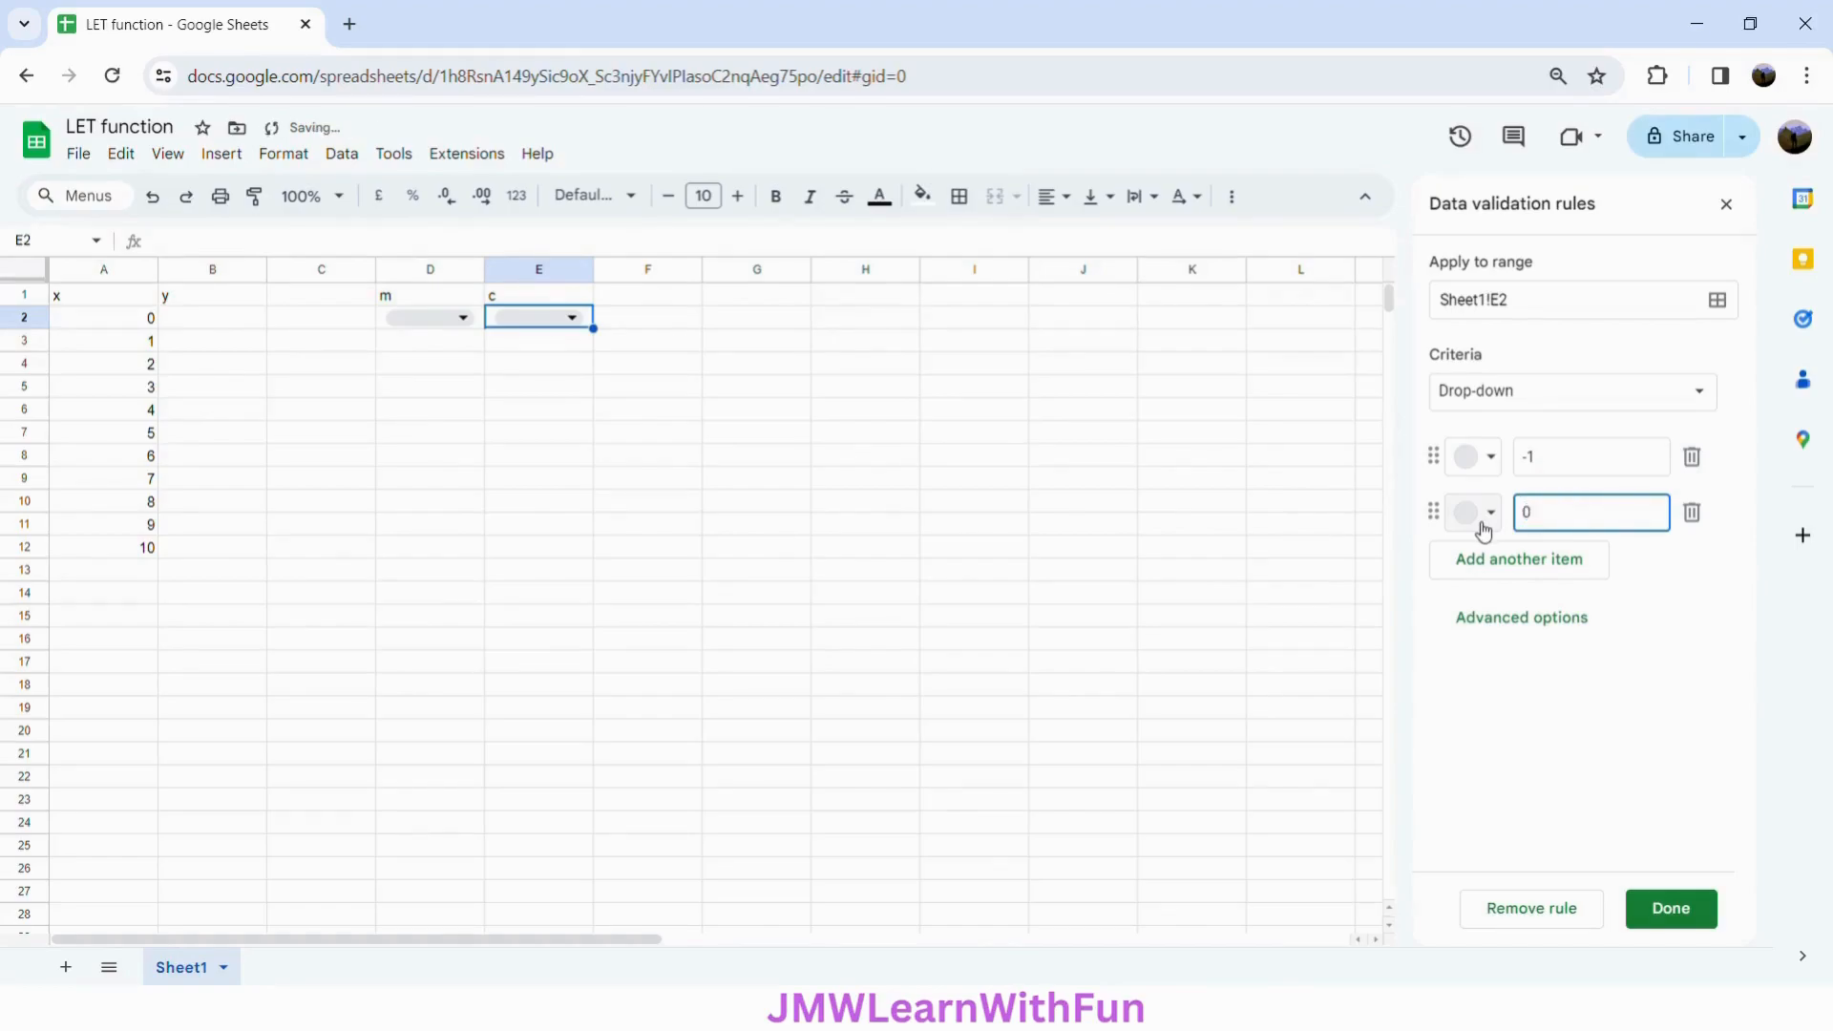
pyautogui.click(1485, 560)
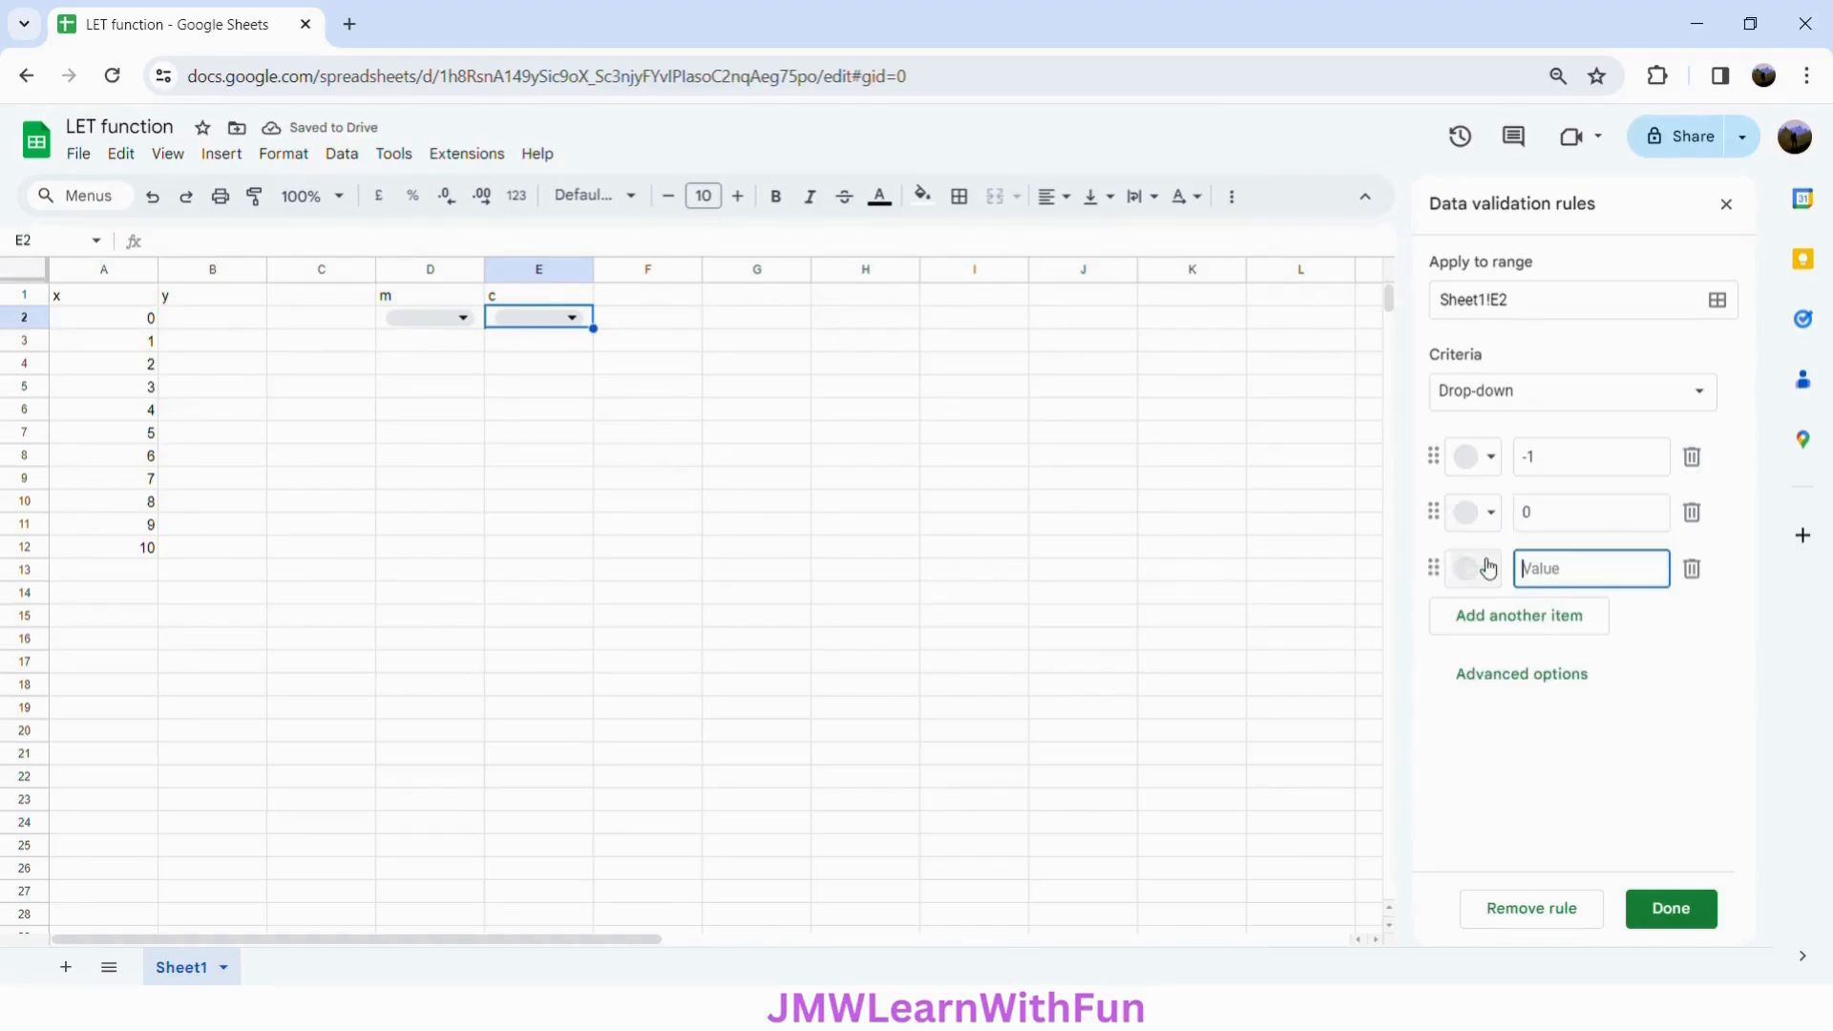
pyautogui.write('1')
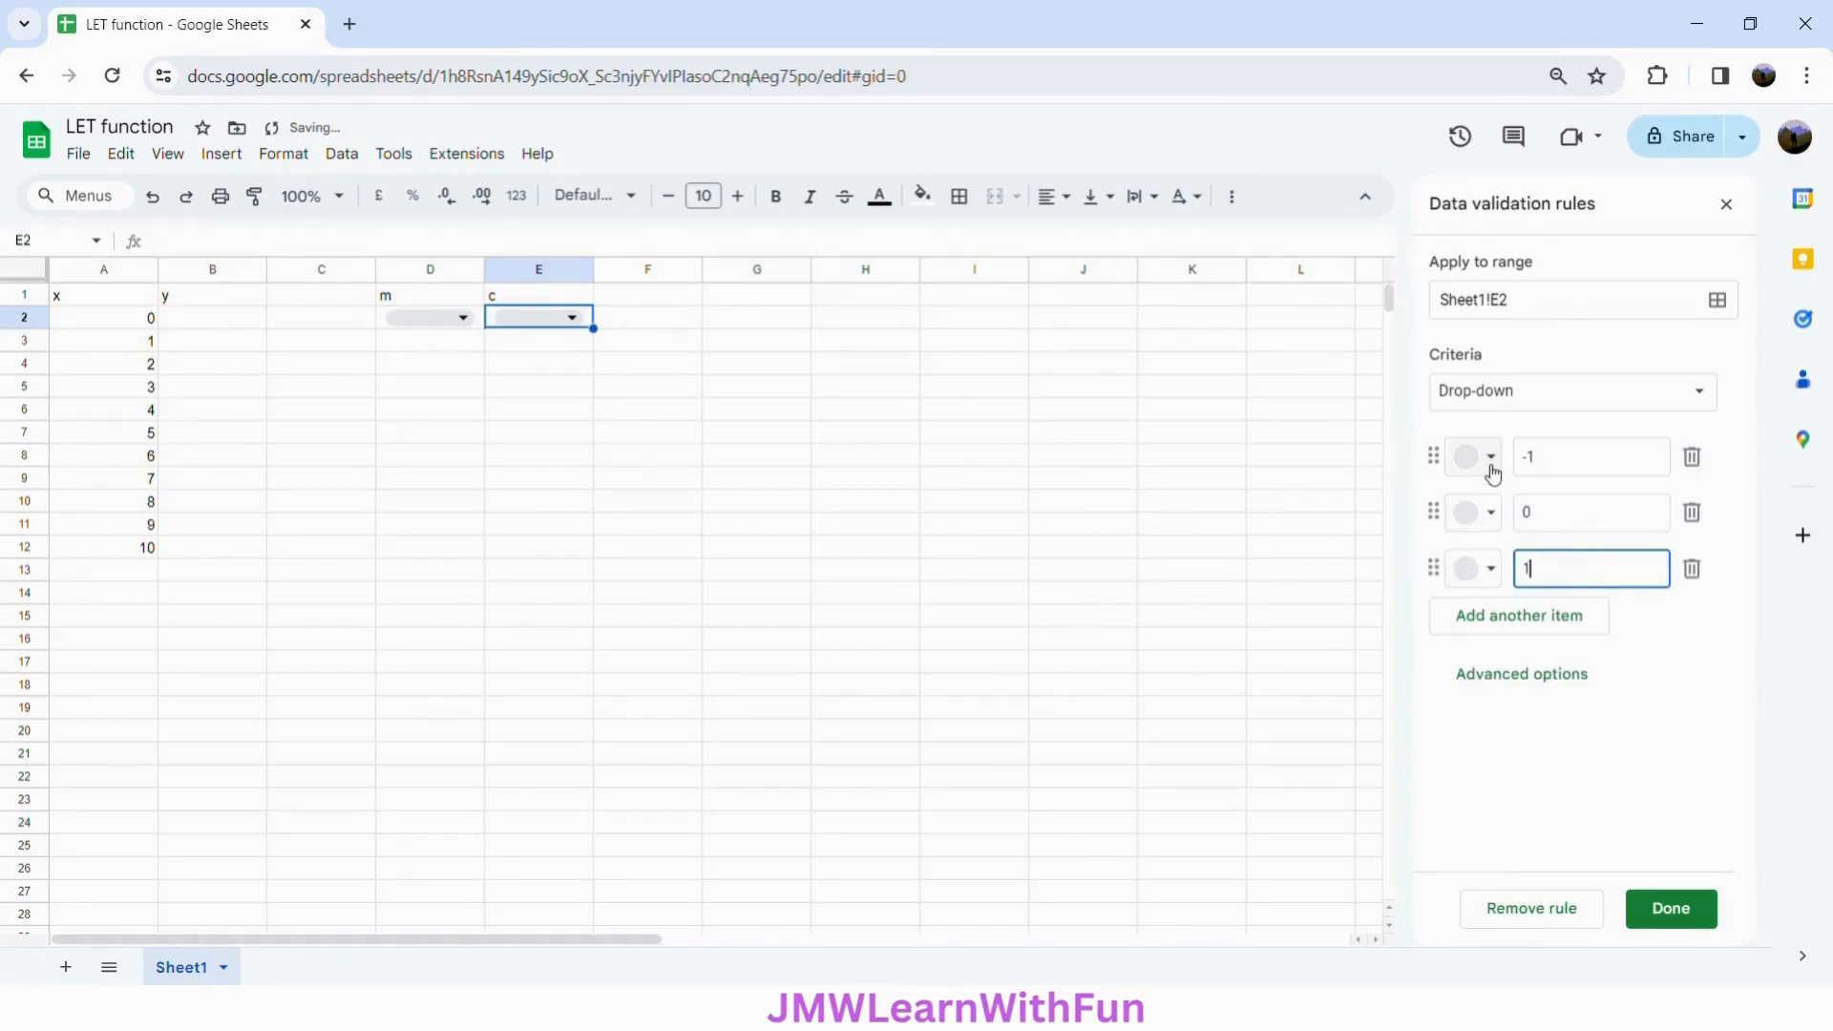
# - Colour the E2 drop-down items -1 light purple, 0 light green and 1 light grey, and save the rule
pyautogui.click(1491, 463)
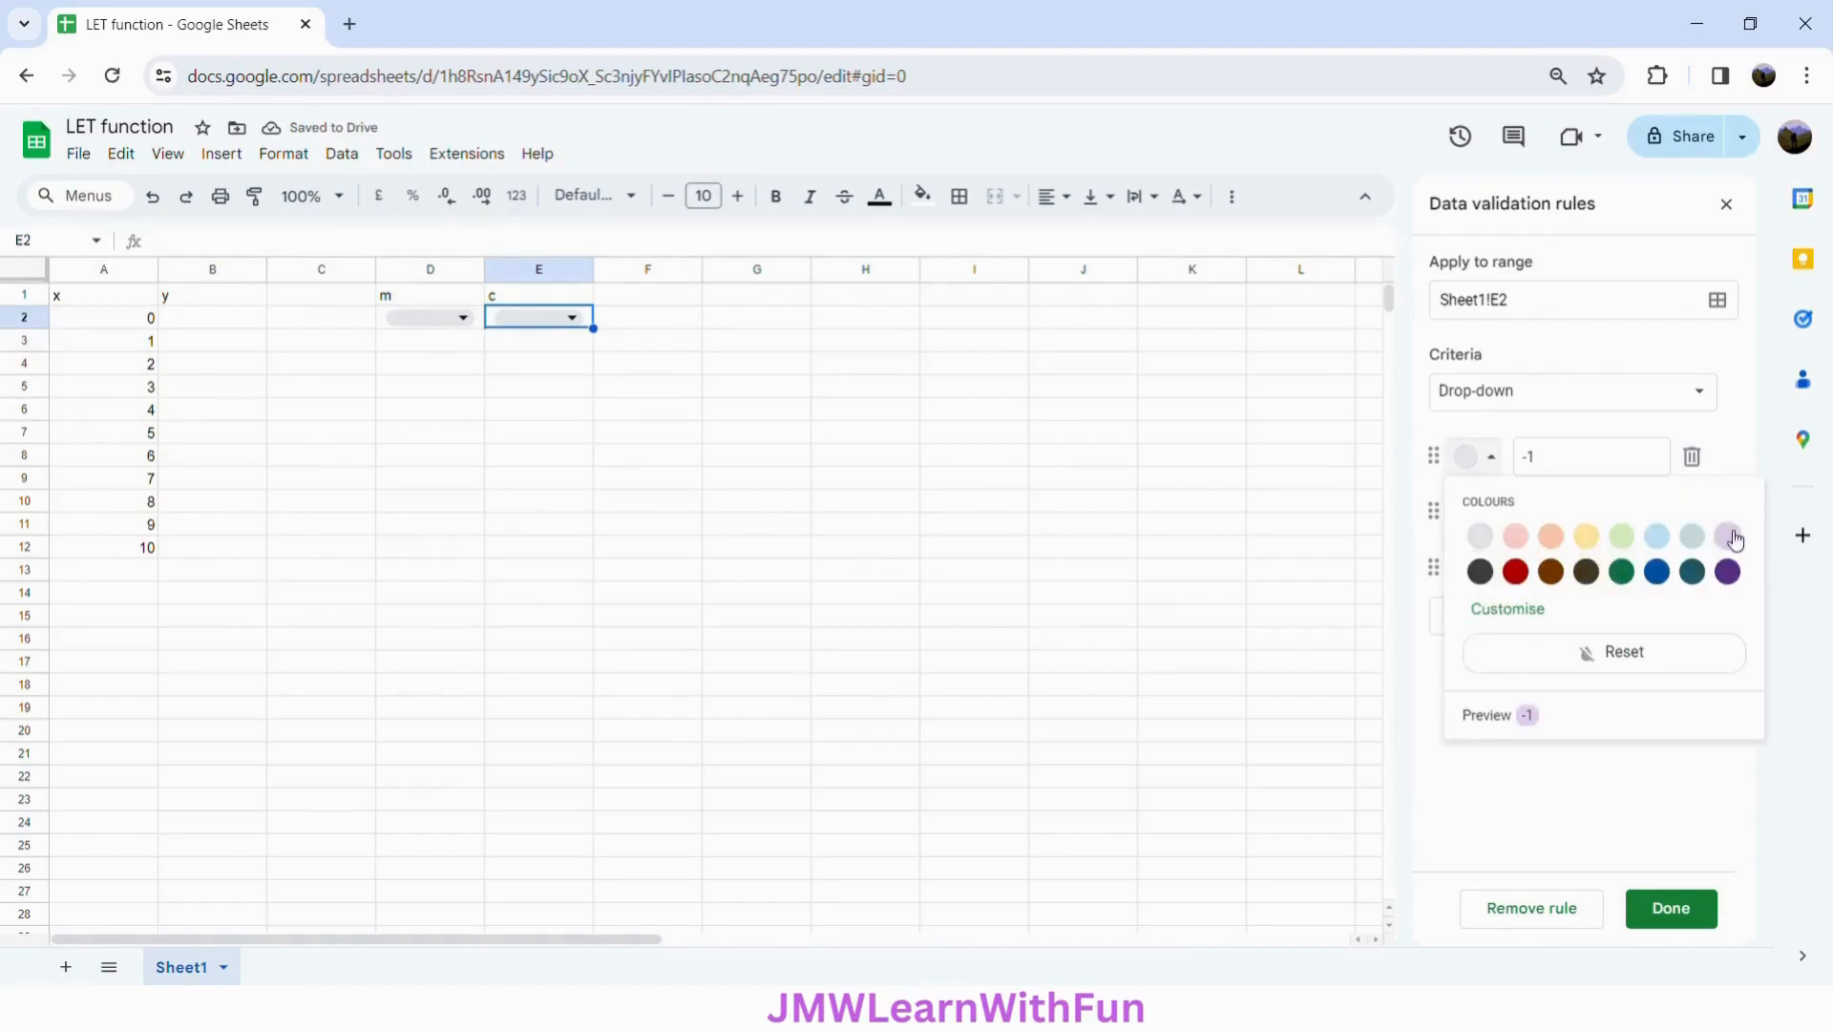
pyautogui.click(1727, 535)
pyautogui.click(1485, 513)
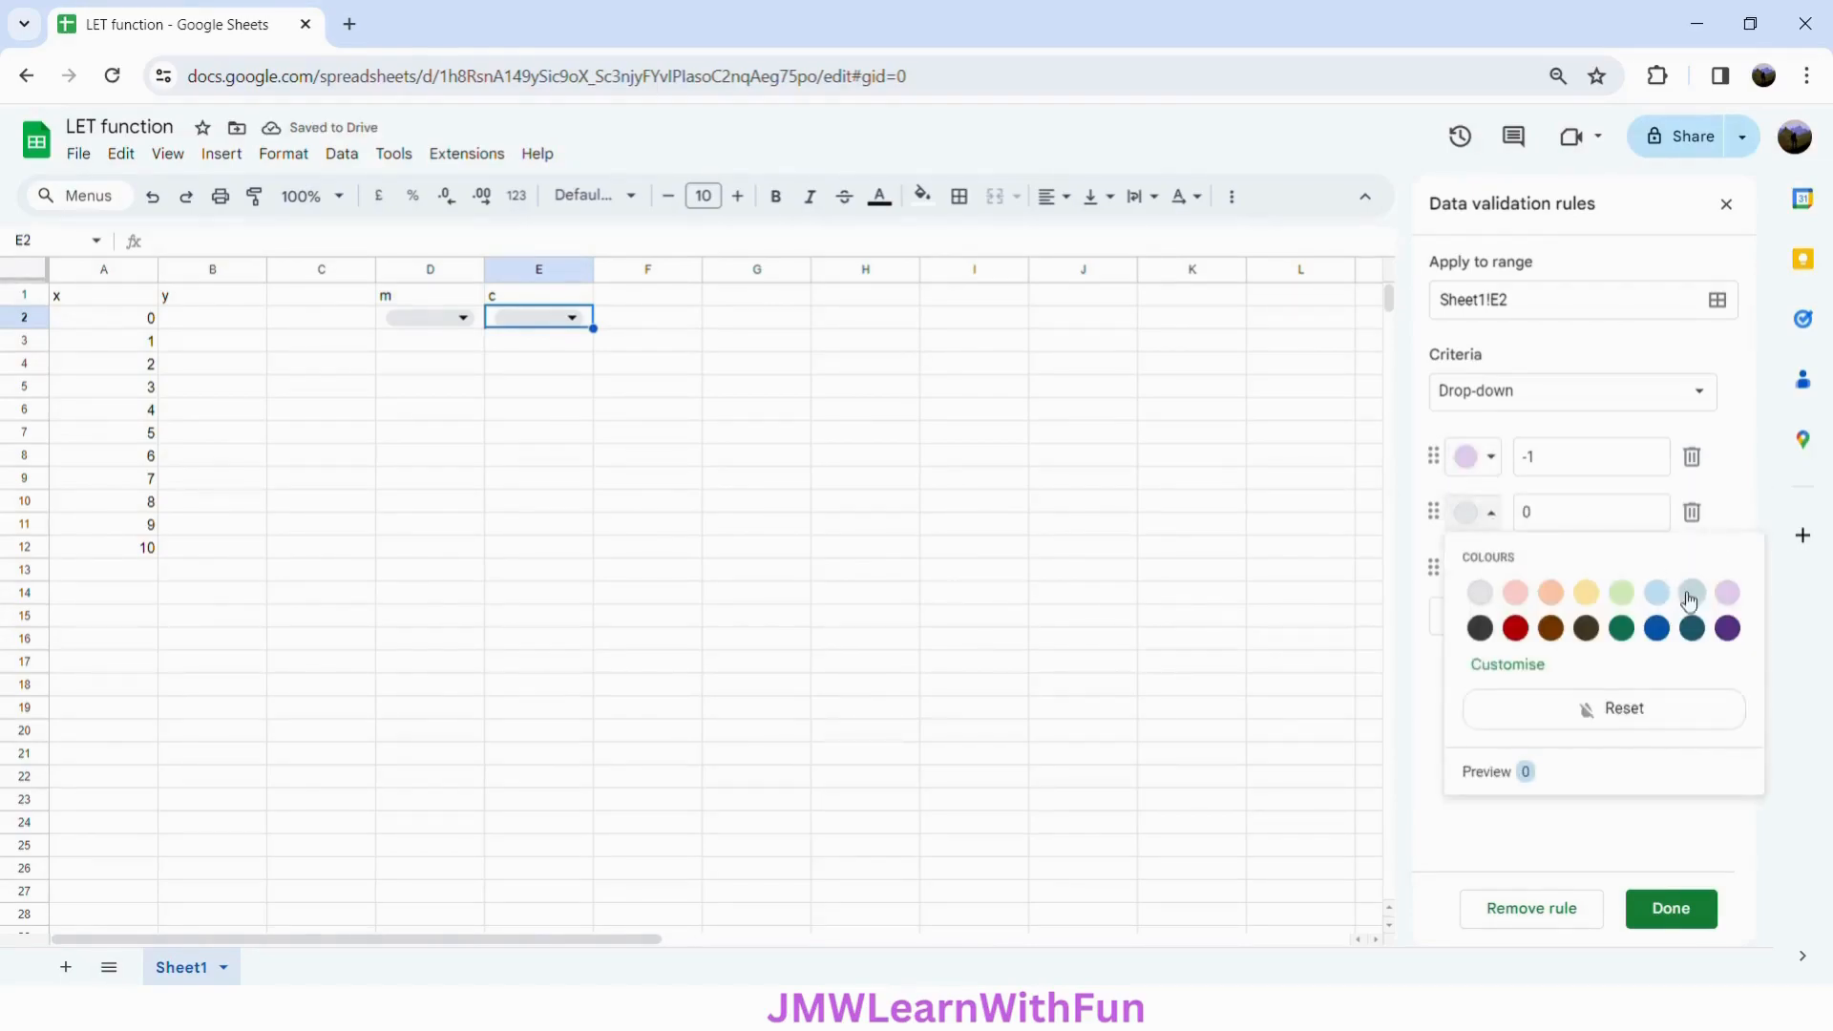
pyautogui.click(1621, 593)
pyautogui.click(1491, 575)
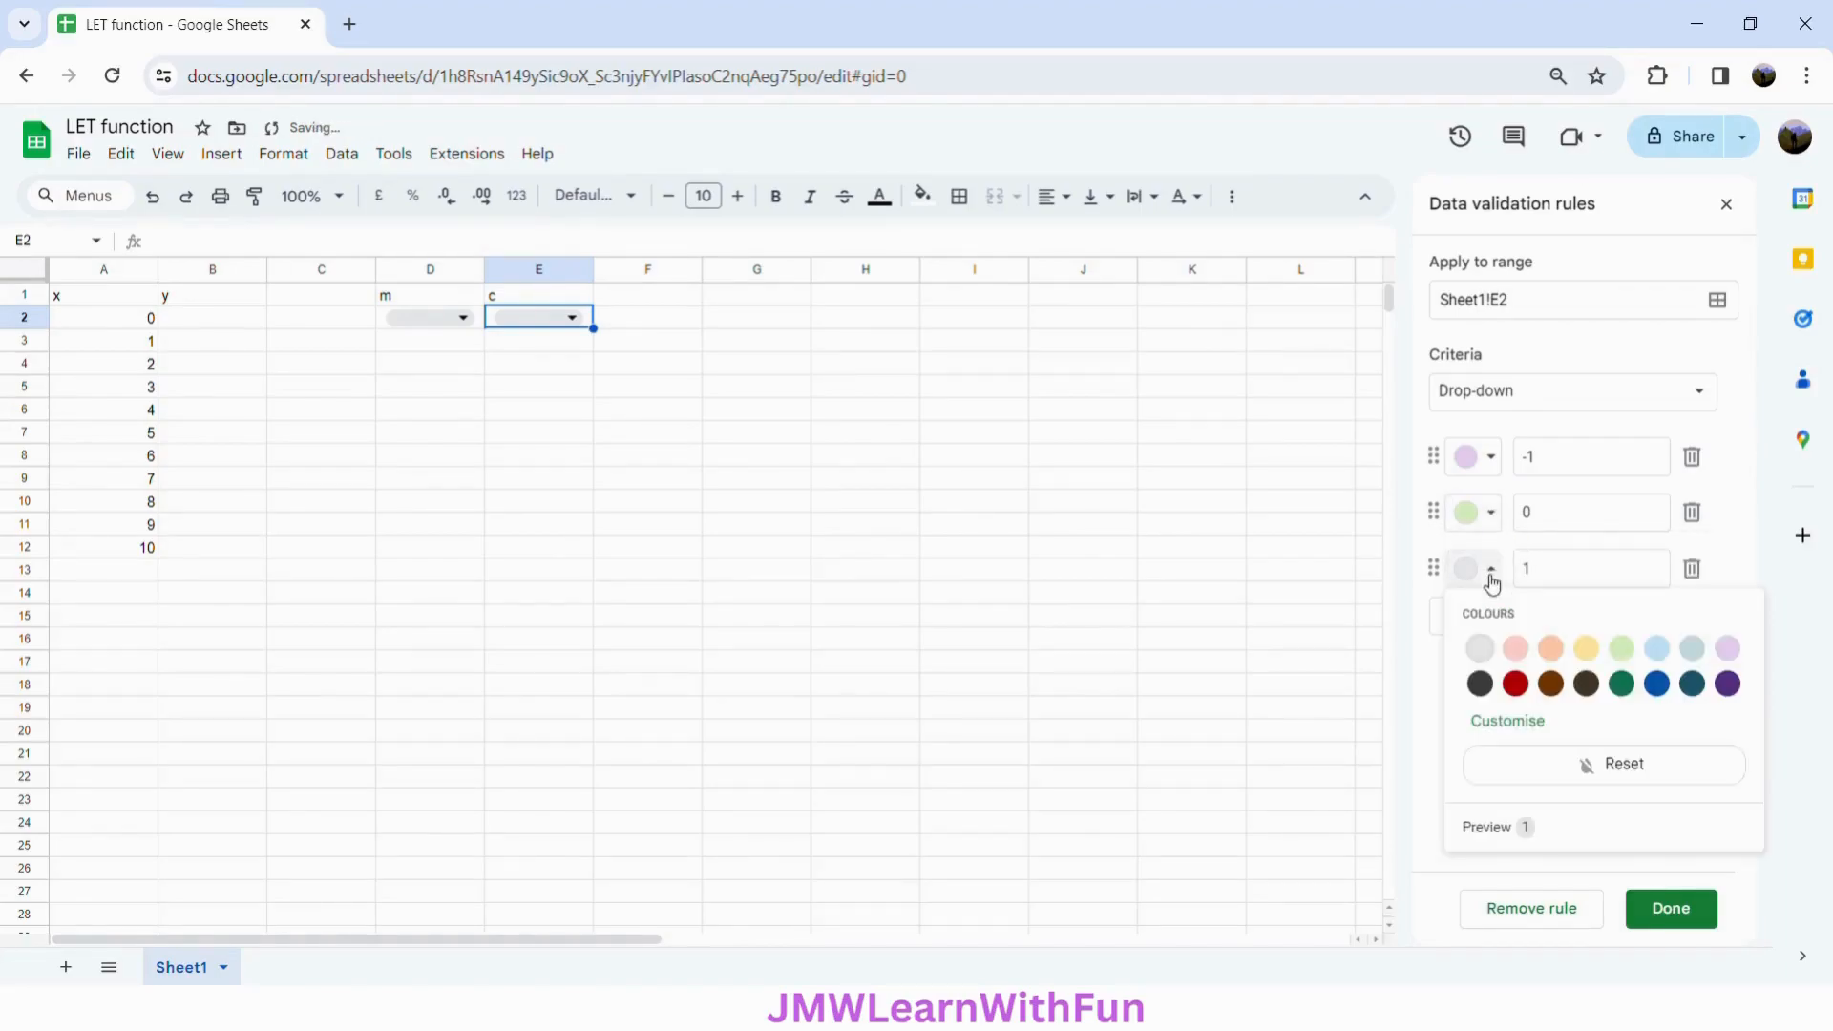
pyautogui.click(1480, 650)
pyautogui.click(1679, 915)
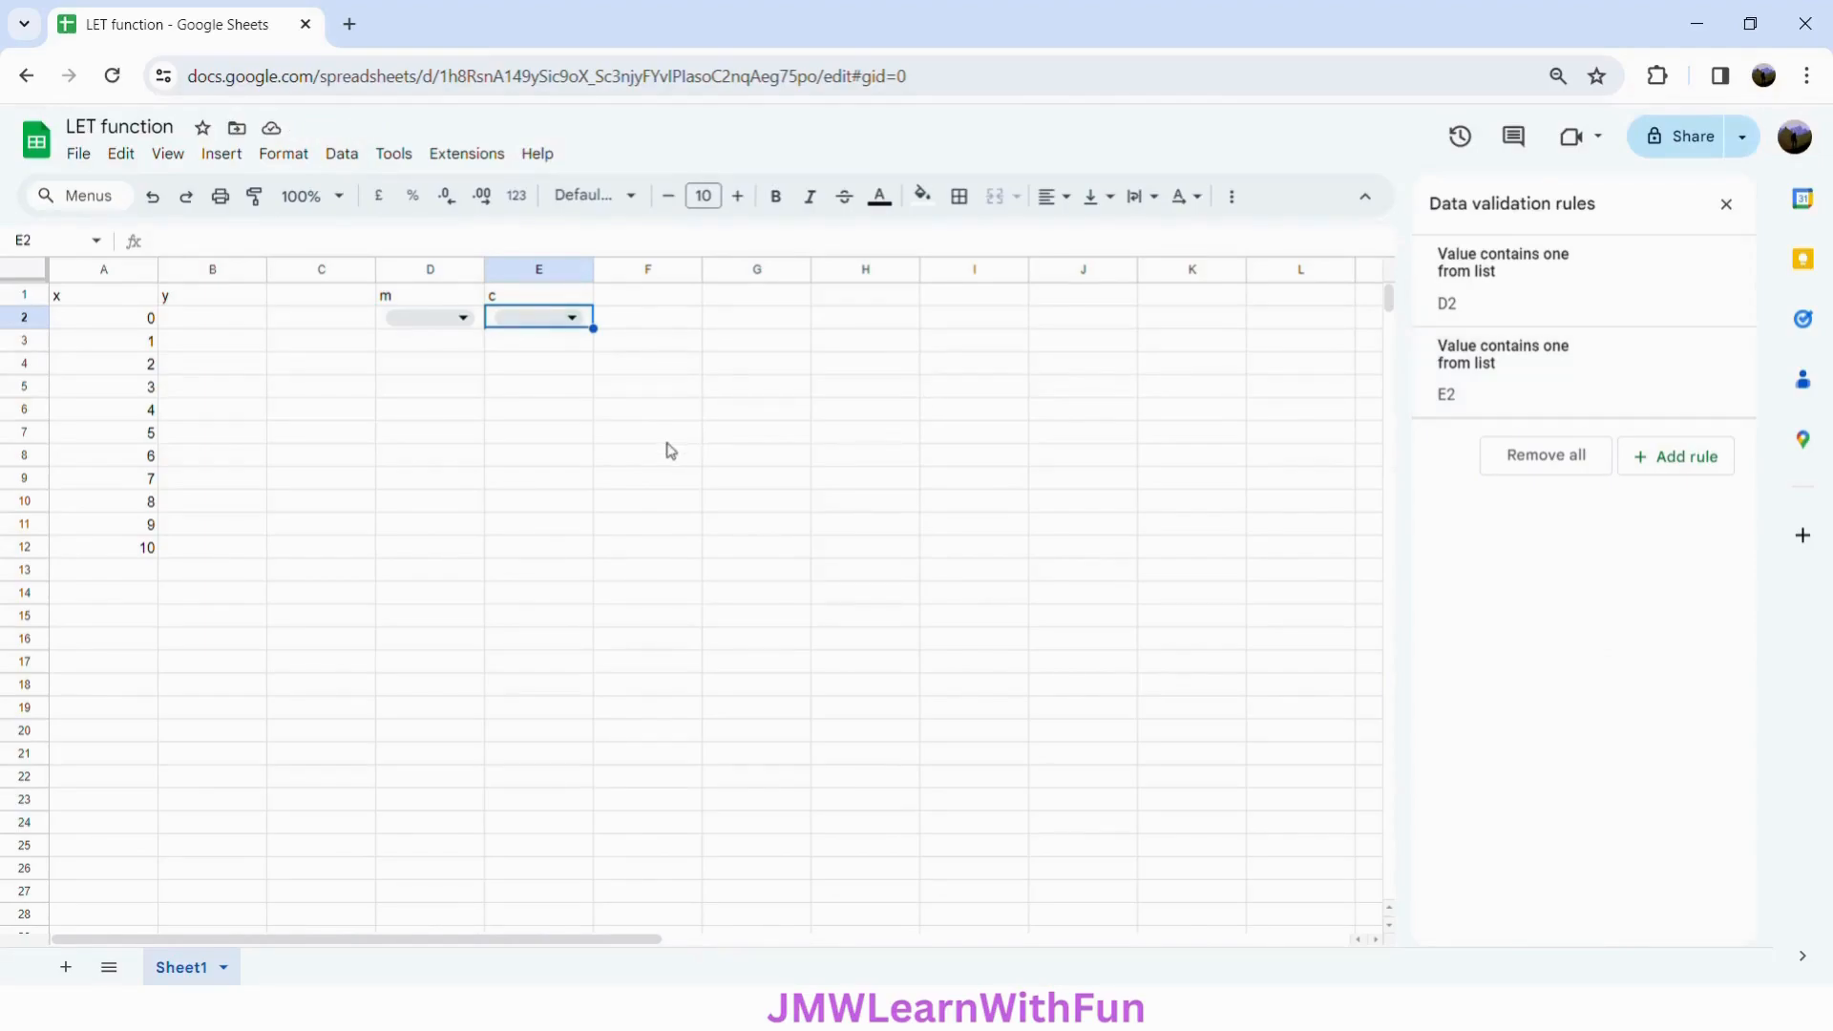
# - Choose 1 from the m drop-down in D2 and 0 from the c drop-down in E2
pyautogui.click(471, 321)
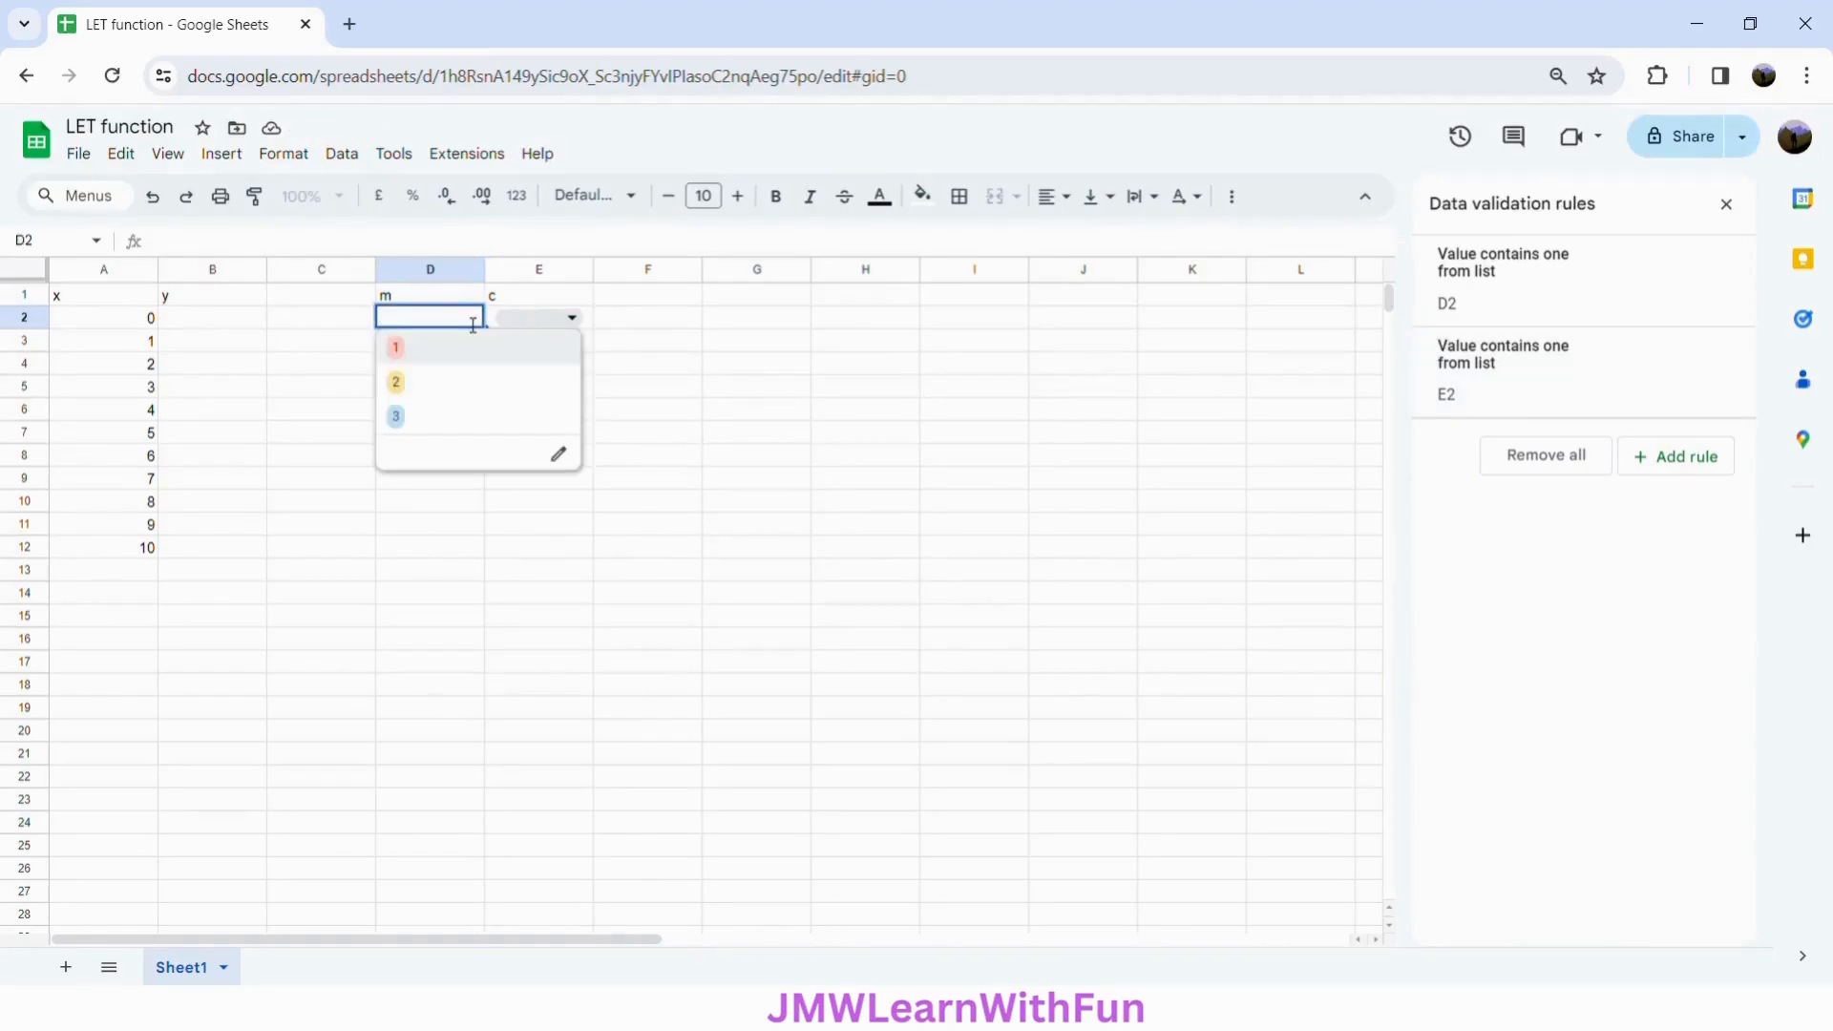
pyautogui.click(537, 320)
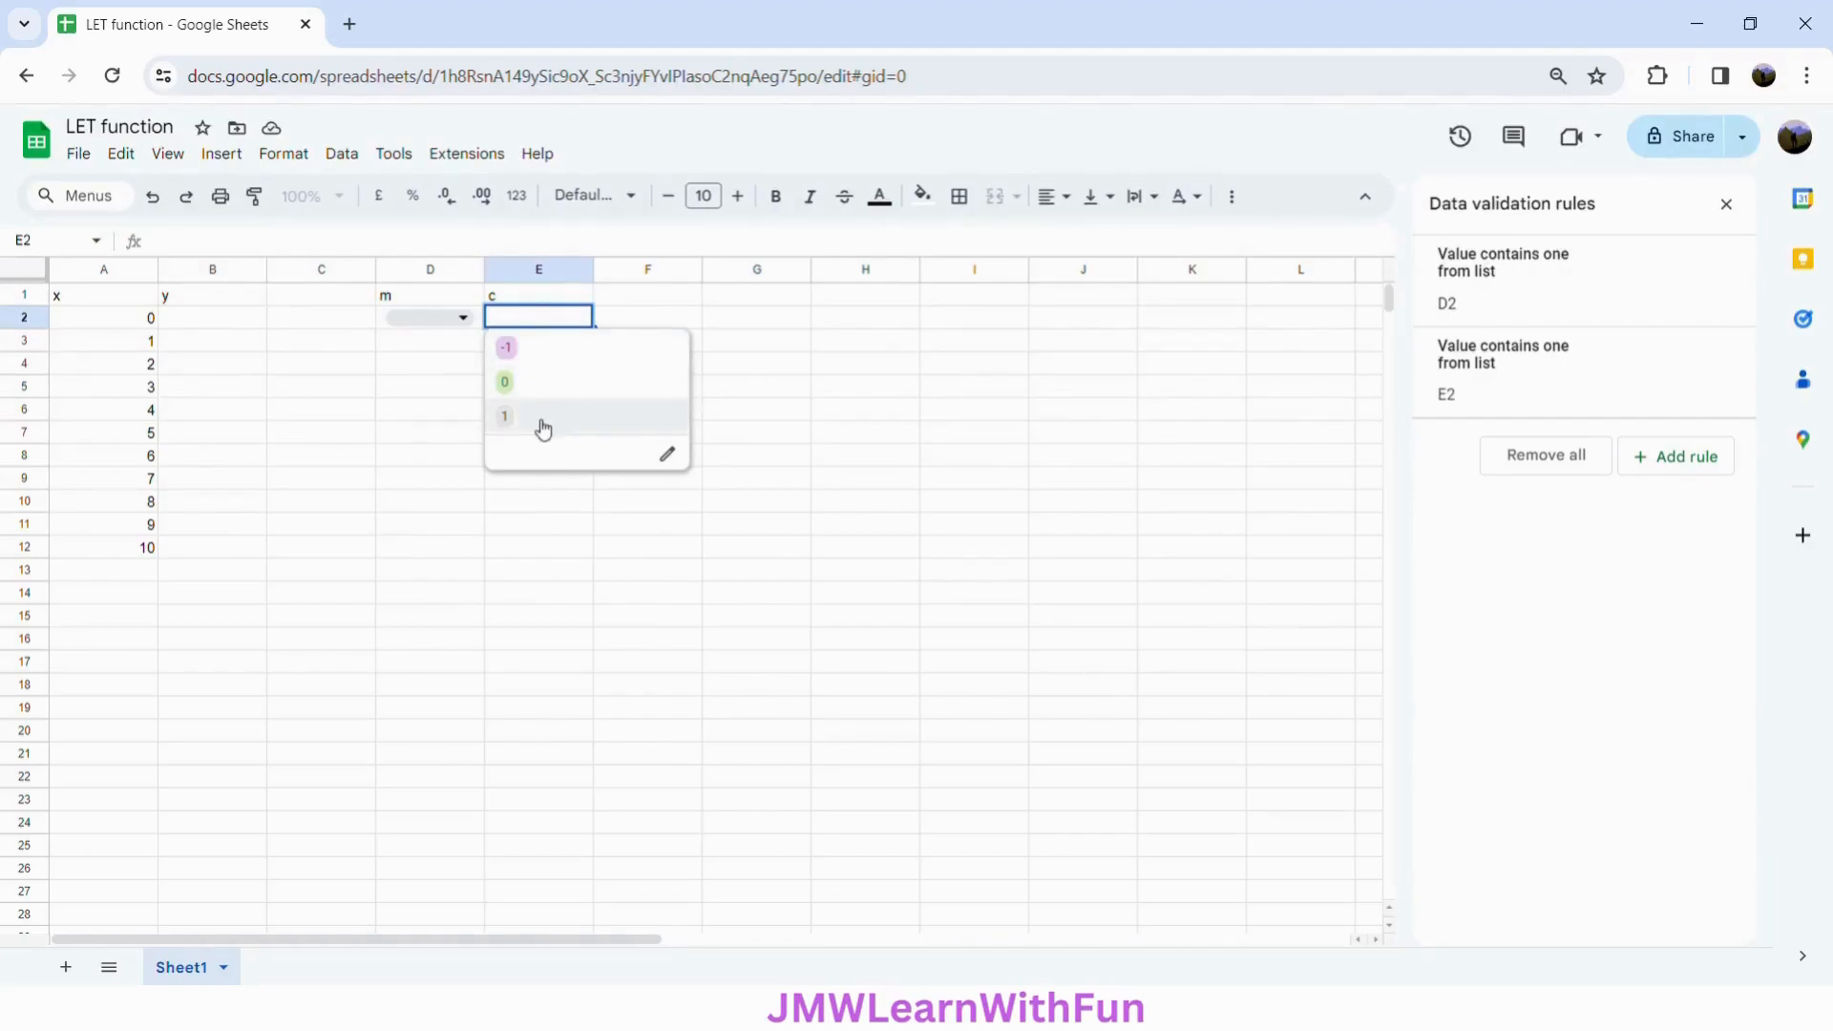
pyautogui.click(306, 317)
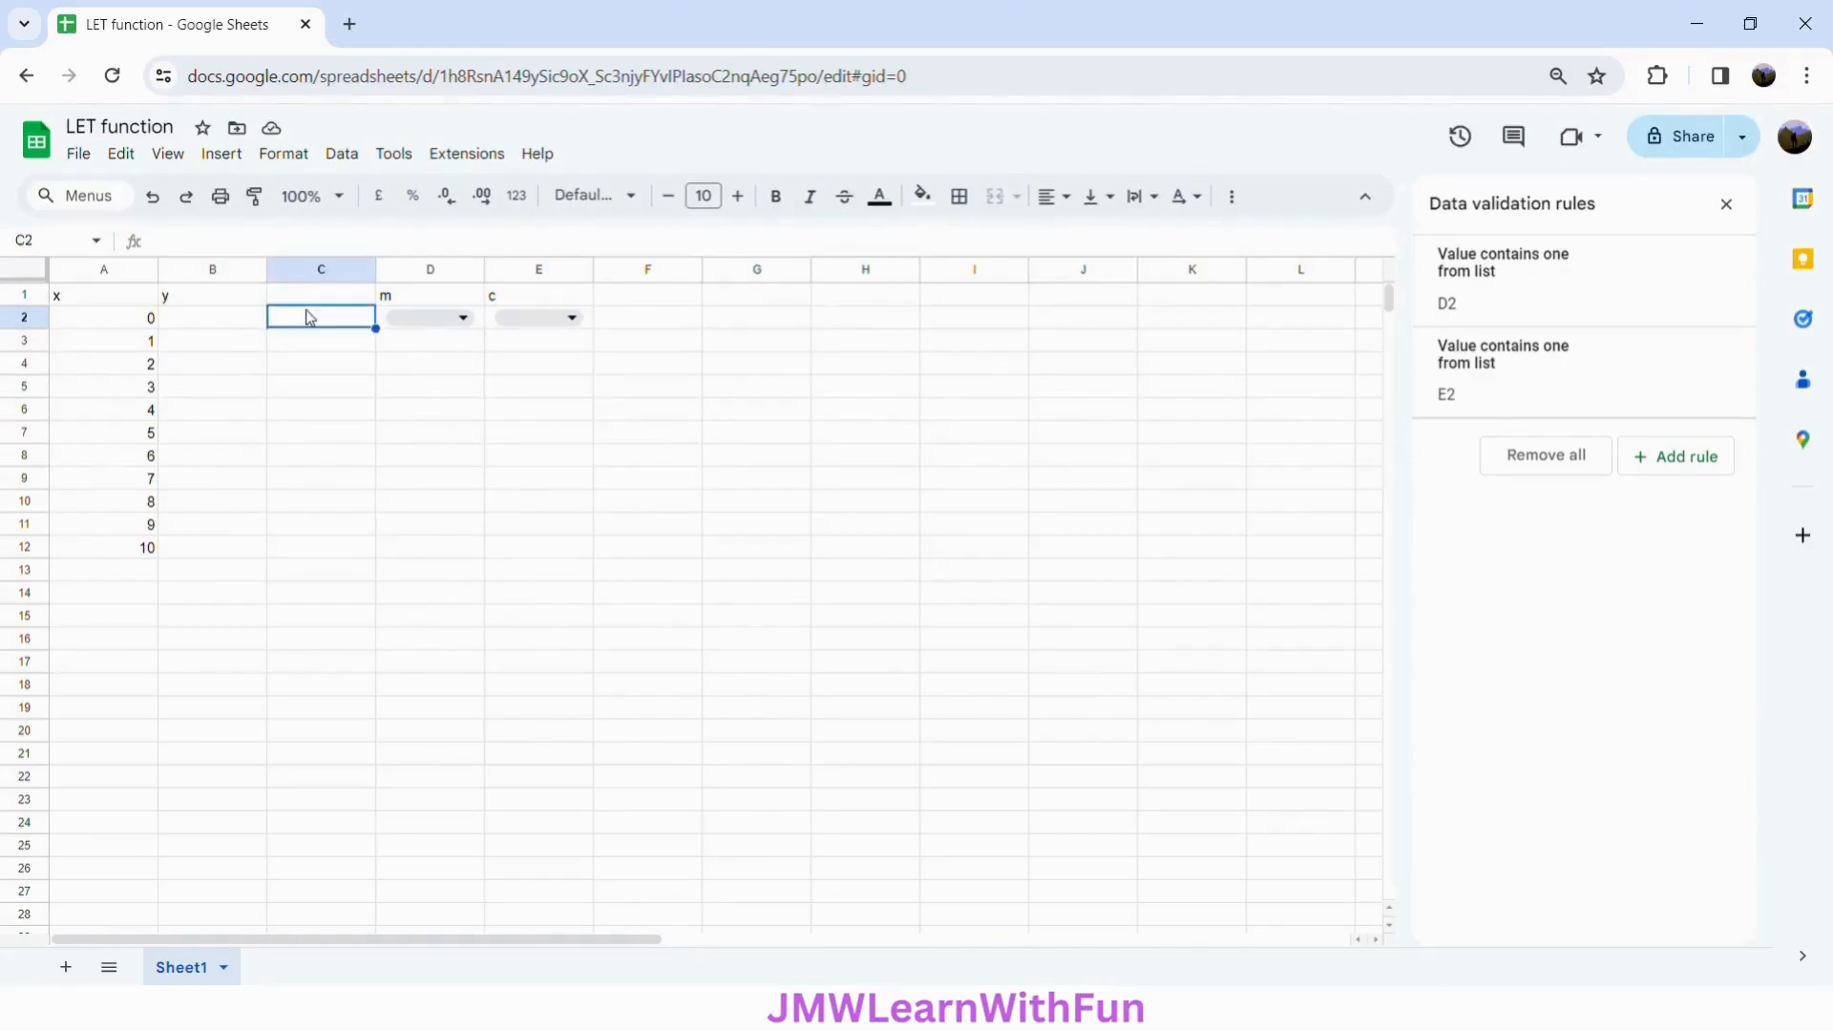
pyautogui.click(455, 323)
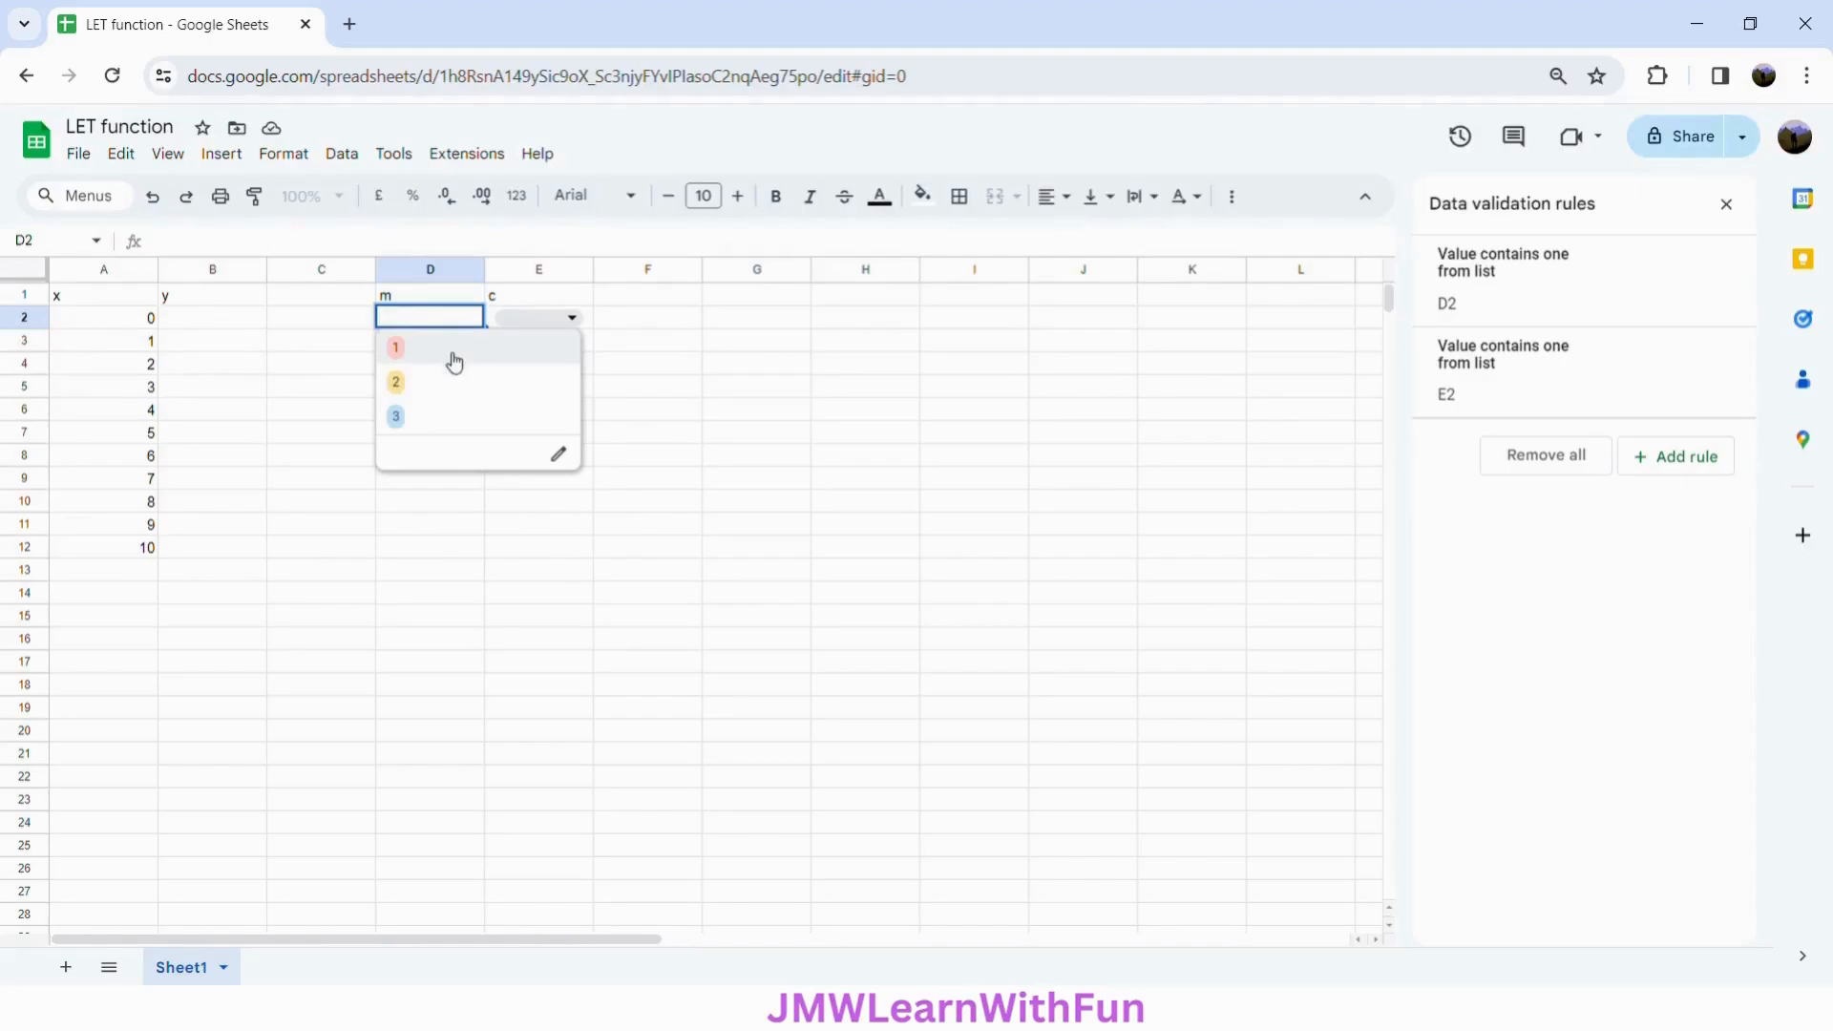
pyautogui.click(454, 362)
pyautogui.click(560, 325)
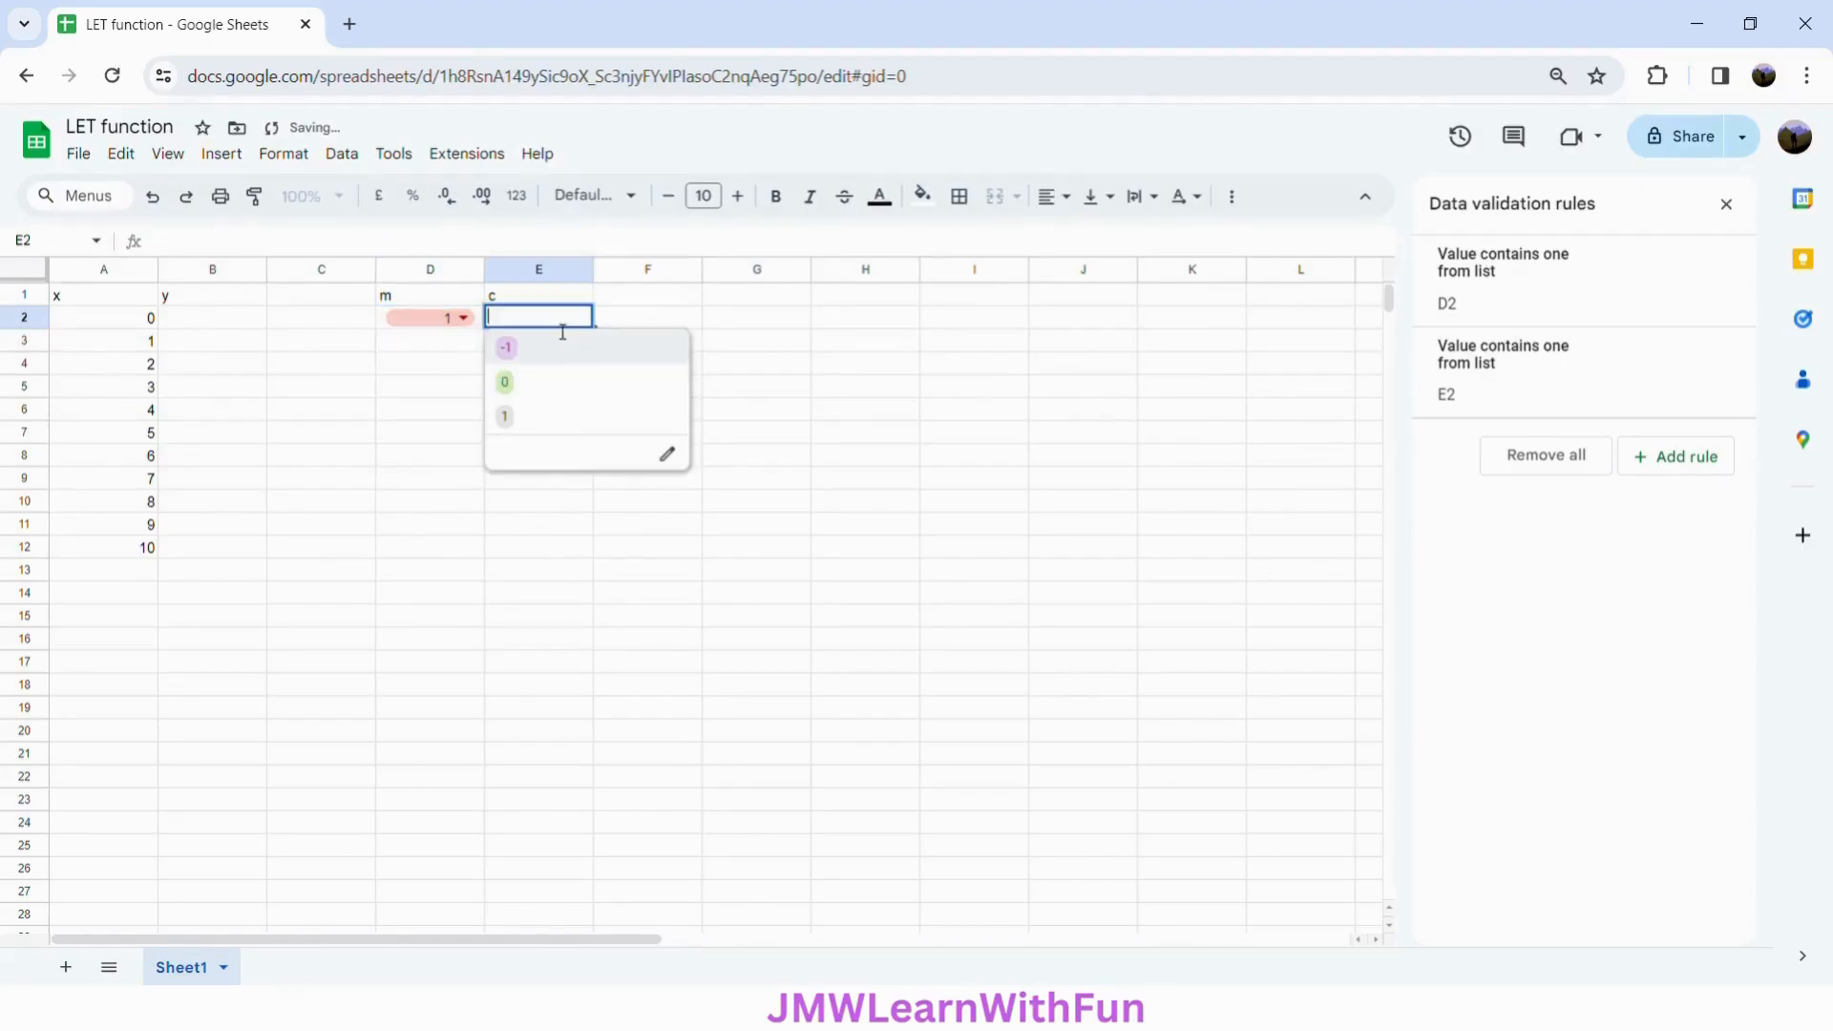
pyautogui.click(545, 384)
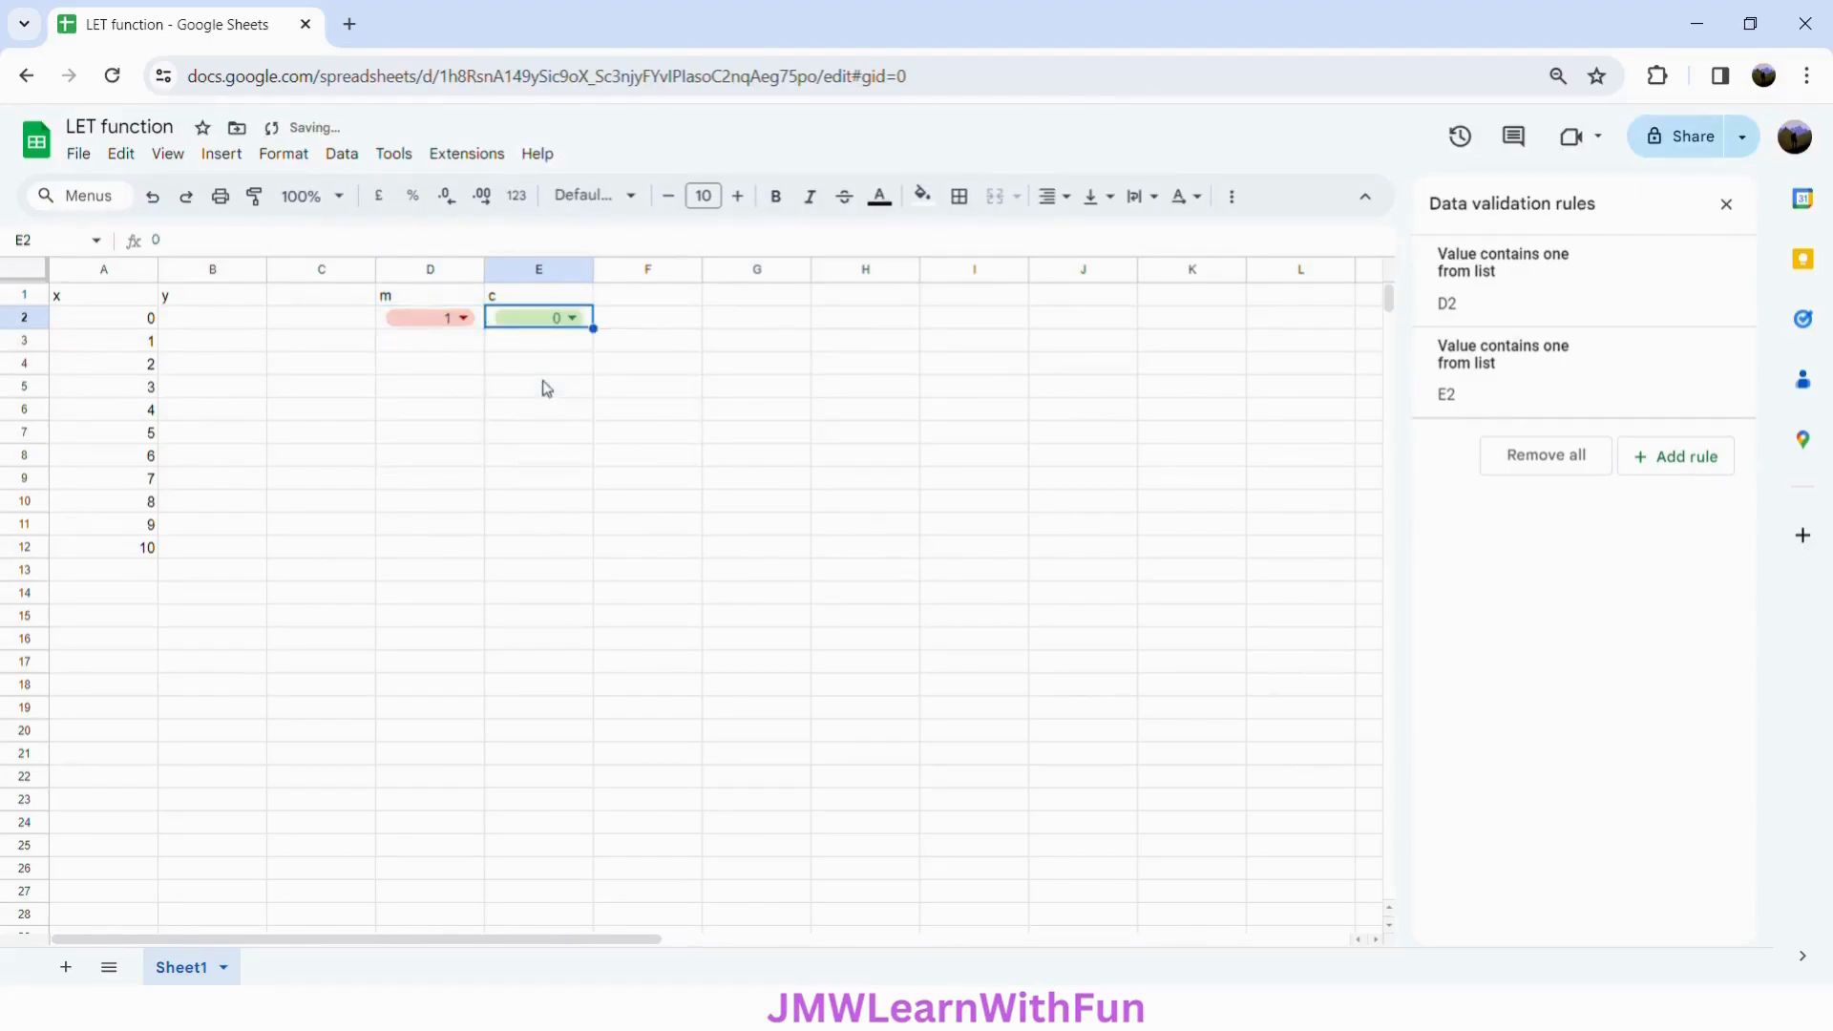
# - Start a LET formula in cell B2 under the y header and expand the function help to review its syntax and example
pyautogui.click(179, 327)
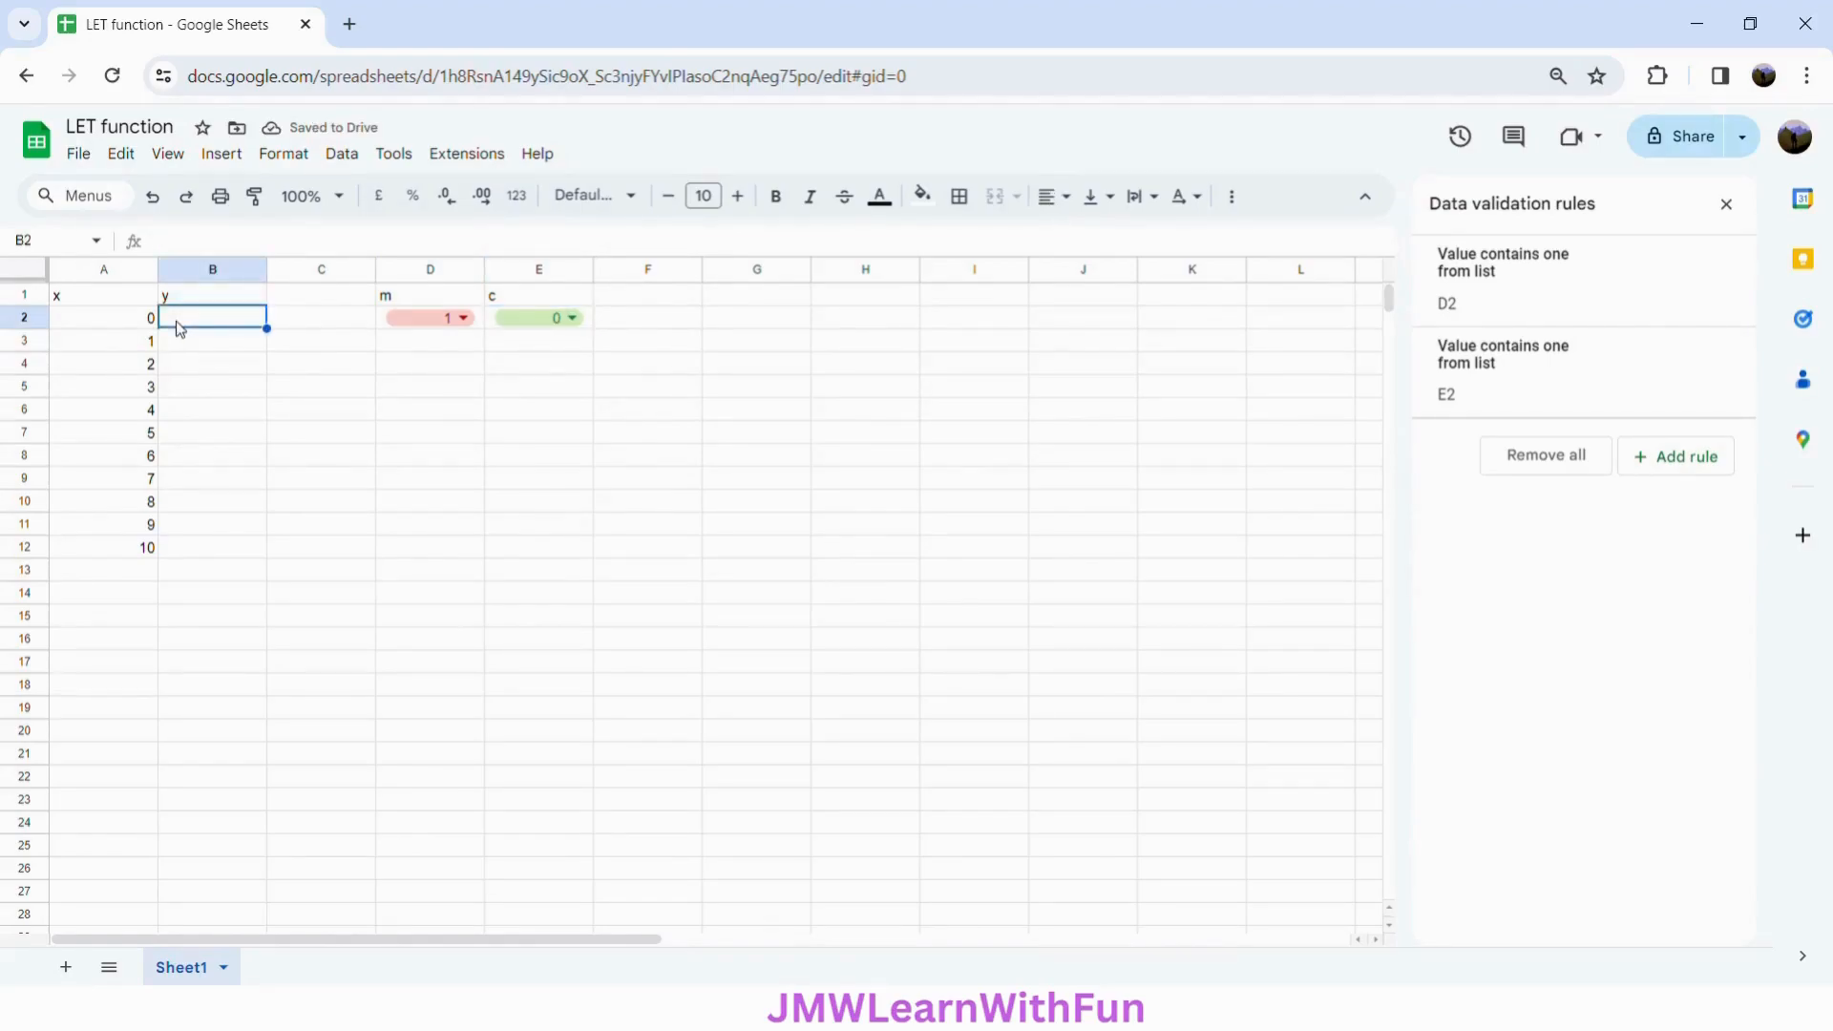
pyautogui.write('=LET')
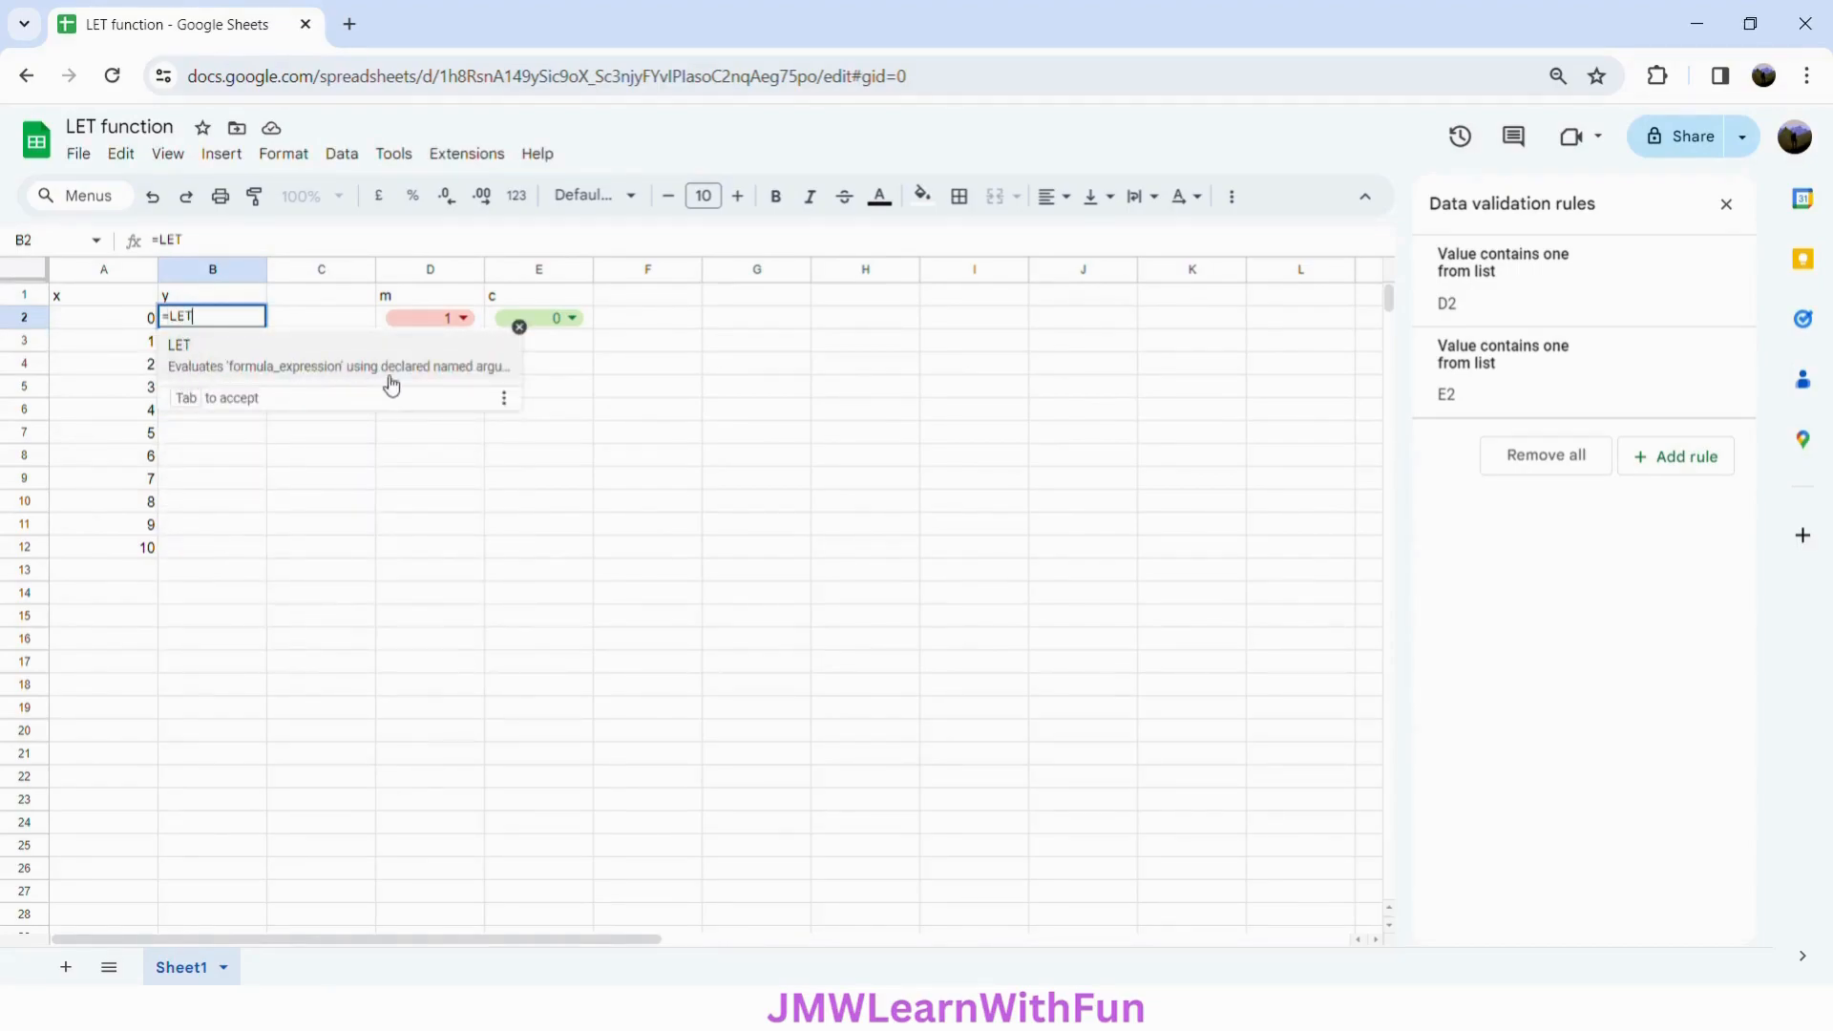
pyautogui.click(478, 373)
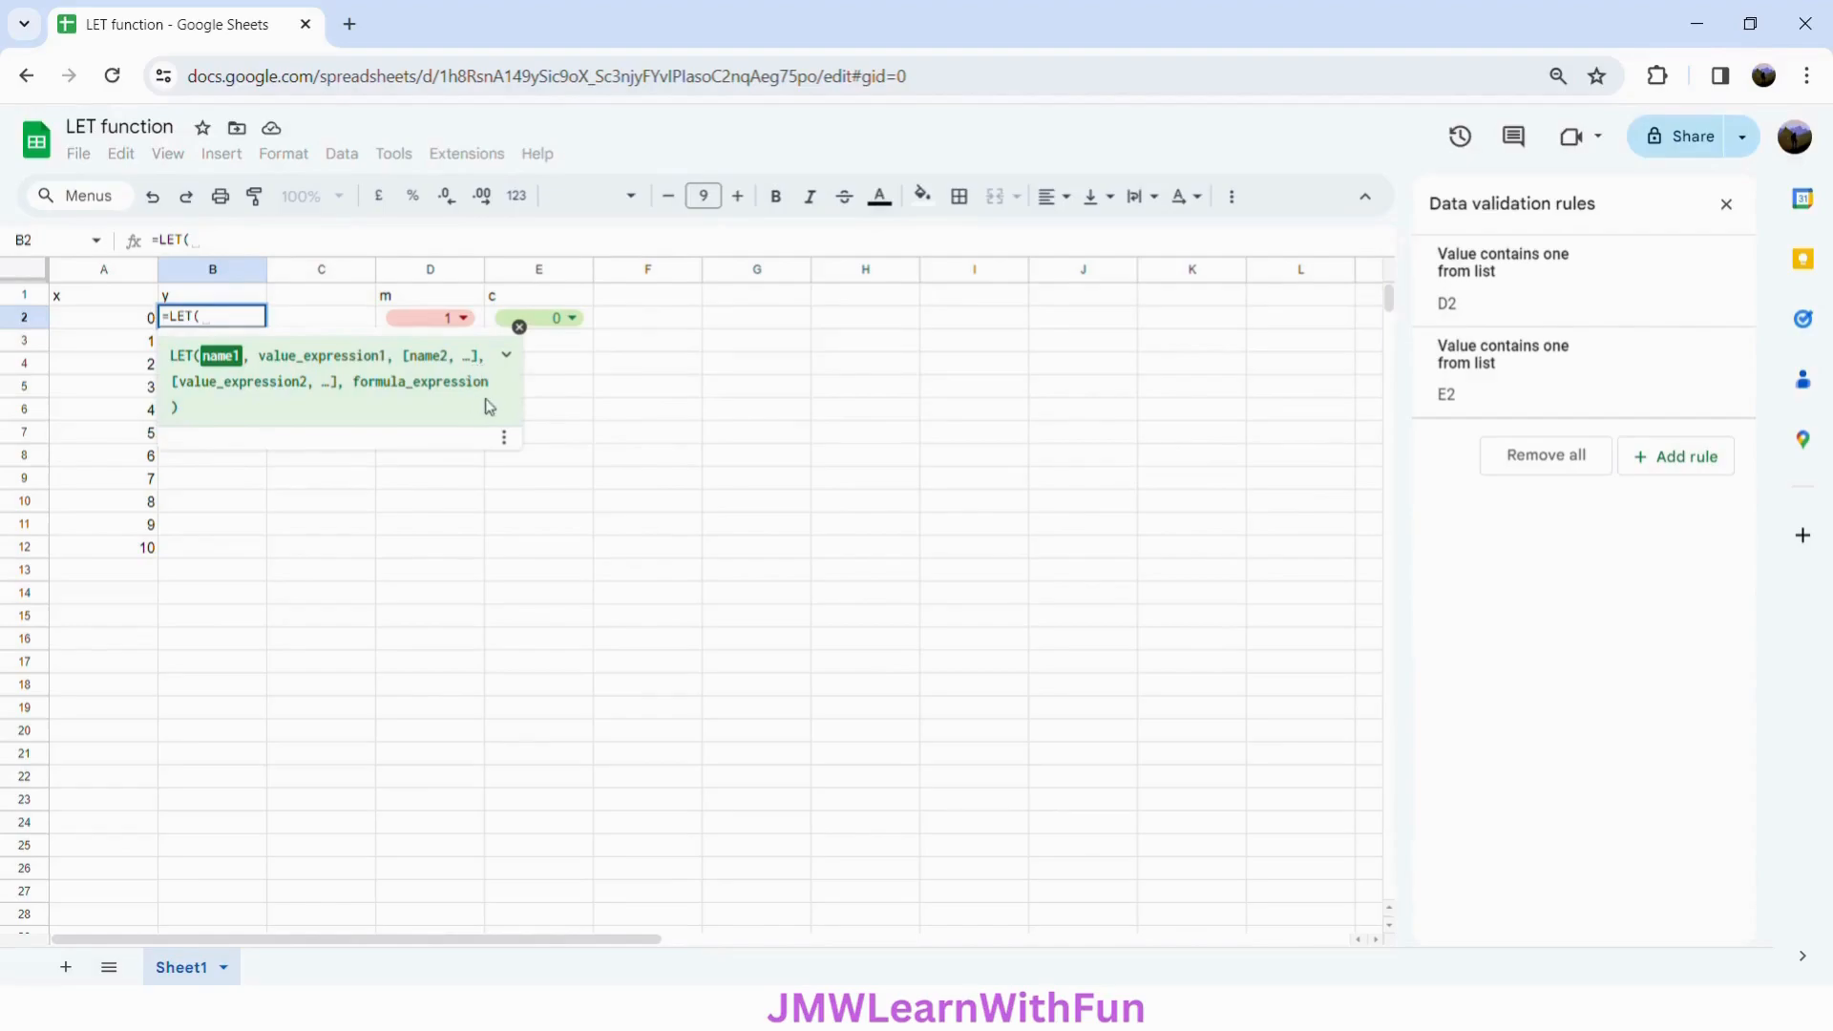
pyautogui.click(510, 361)
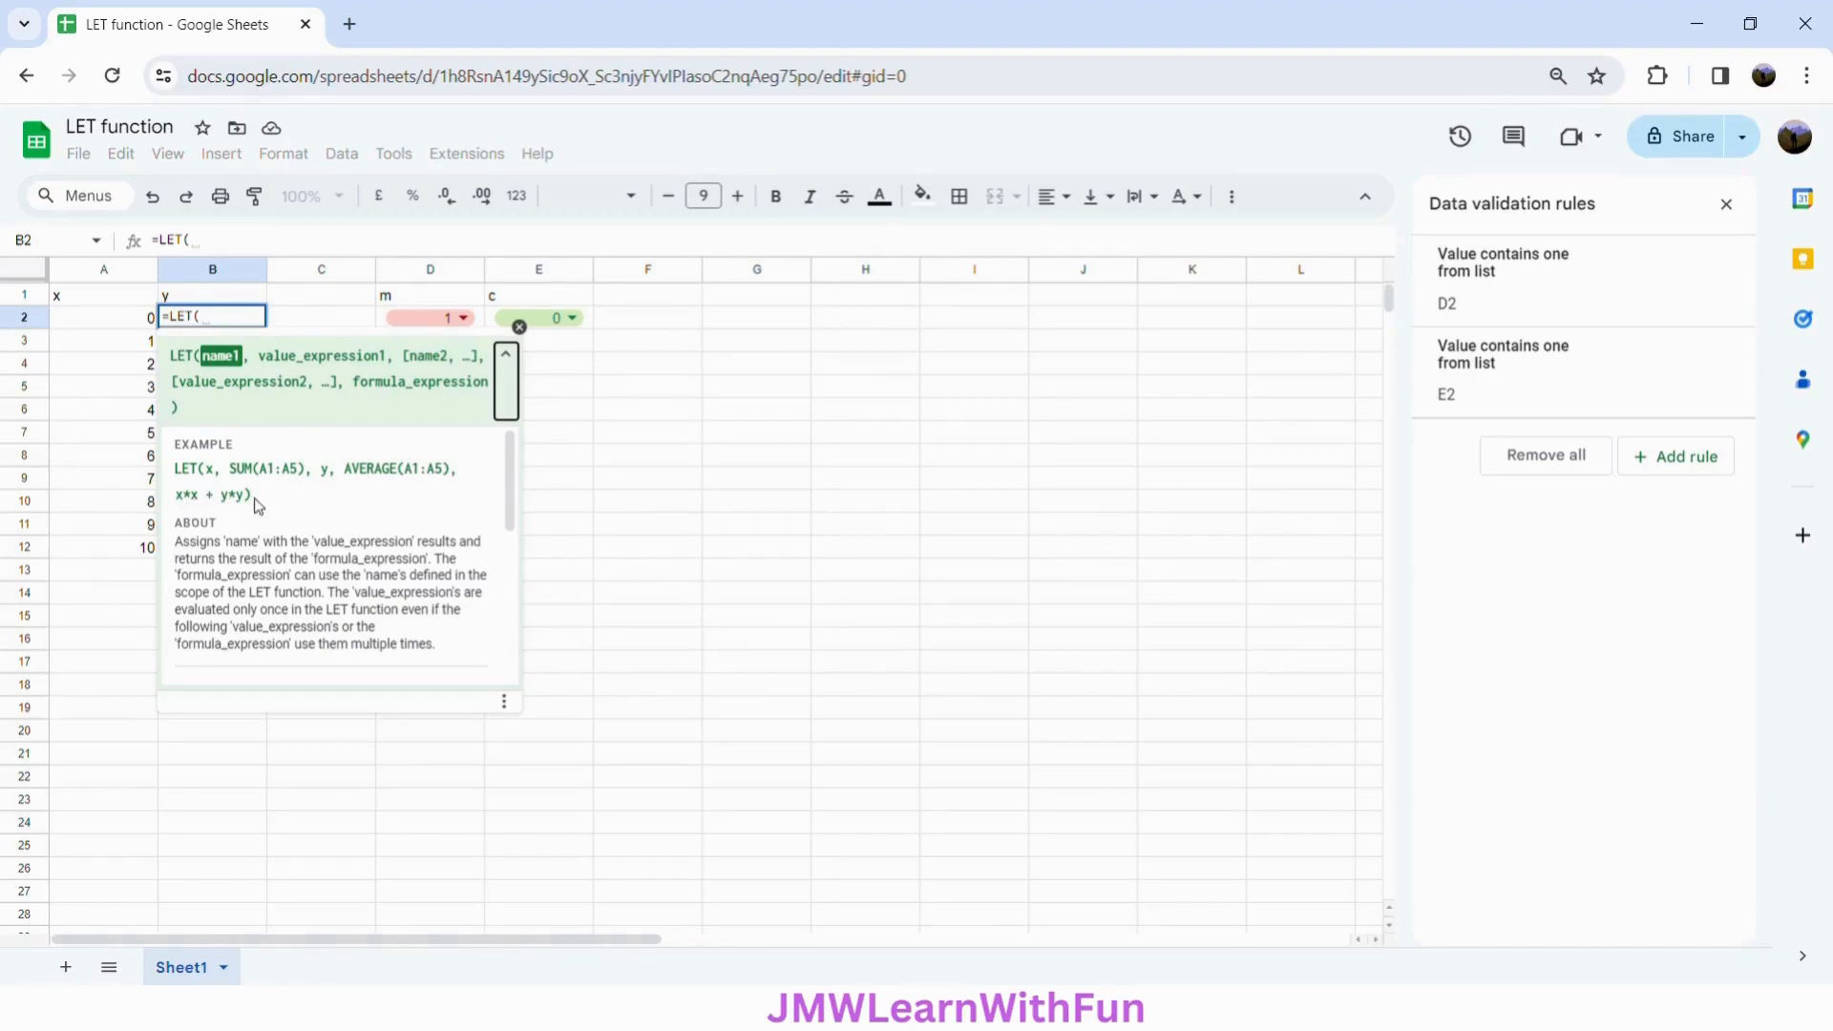
pyautogui.click(237, 326)
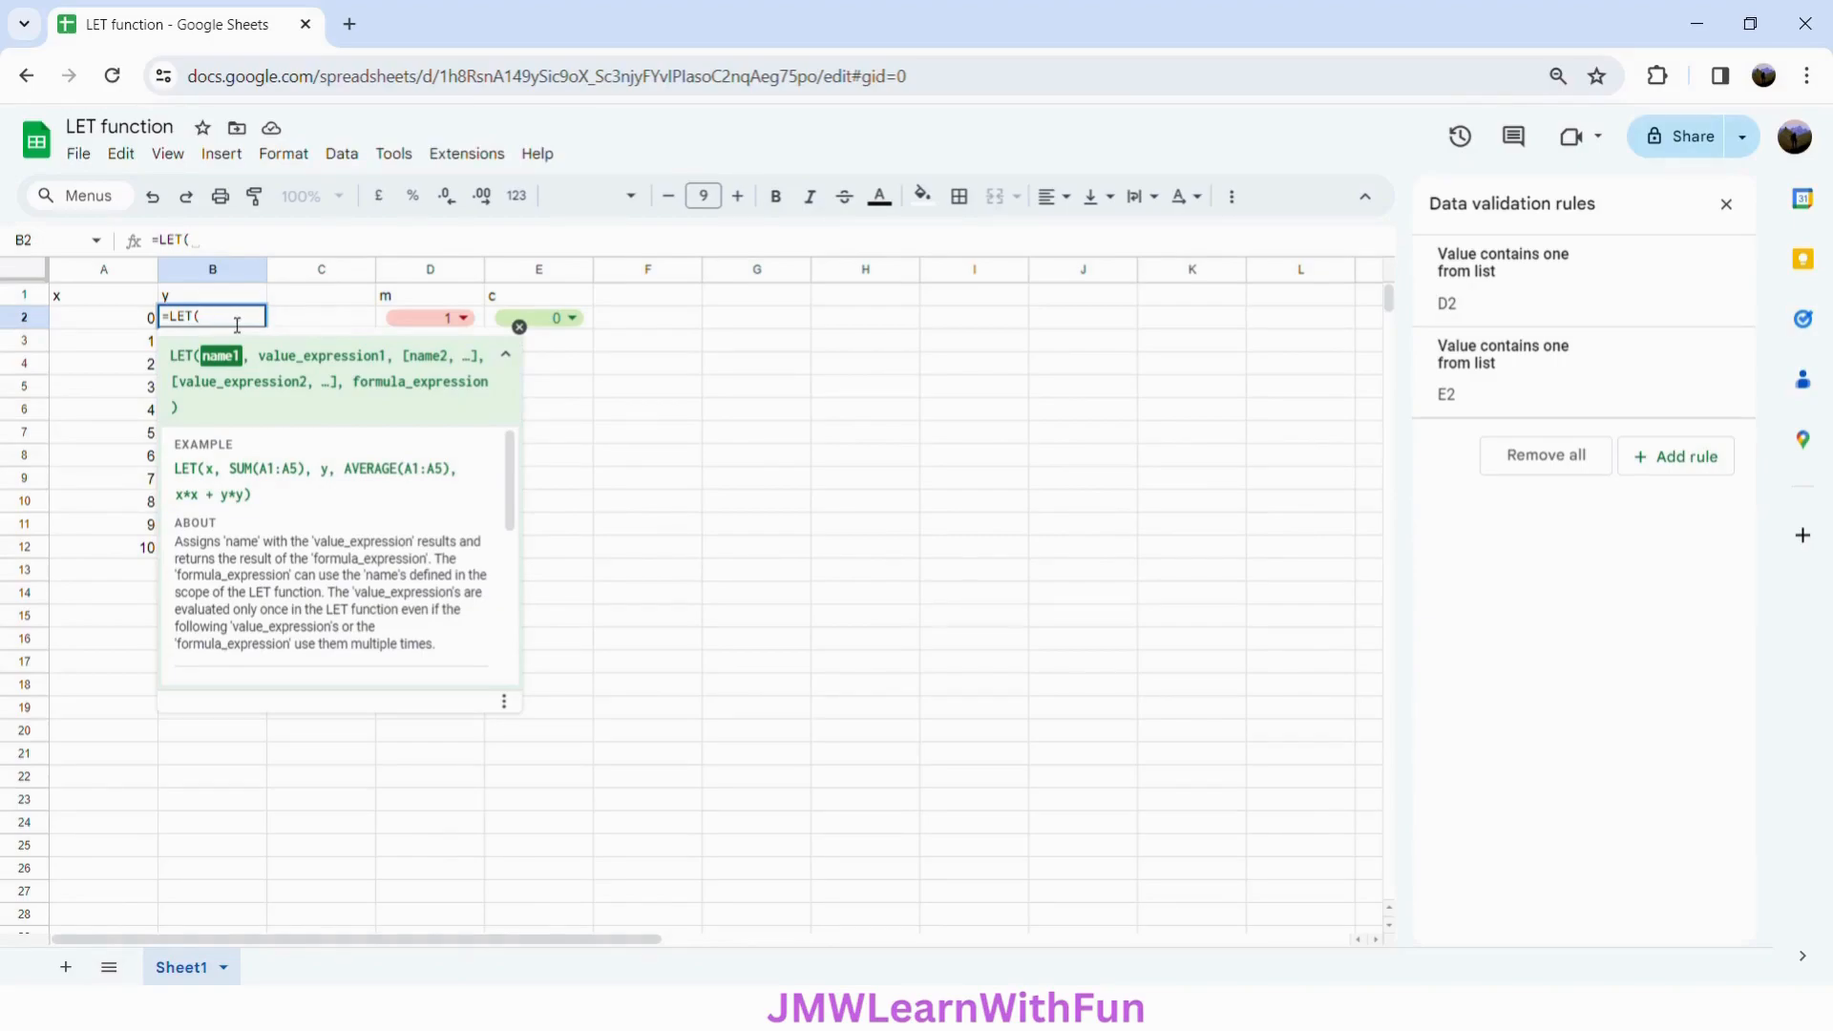
# - Define the name x in the B2 LET formula as the column-locked reference $A2
pyautogui.write('x')
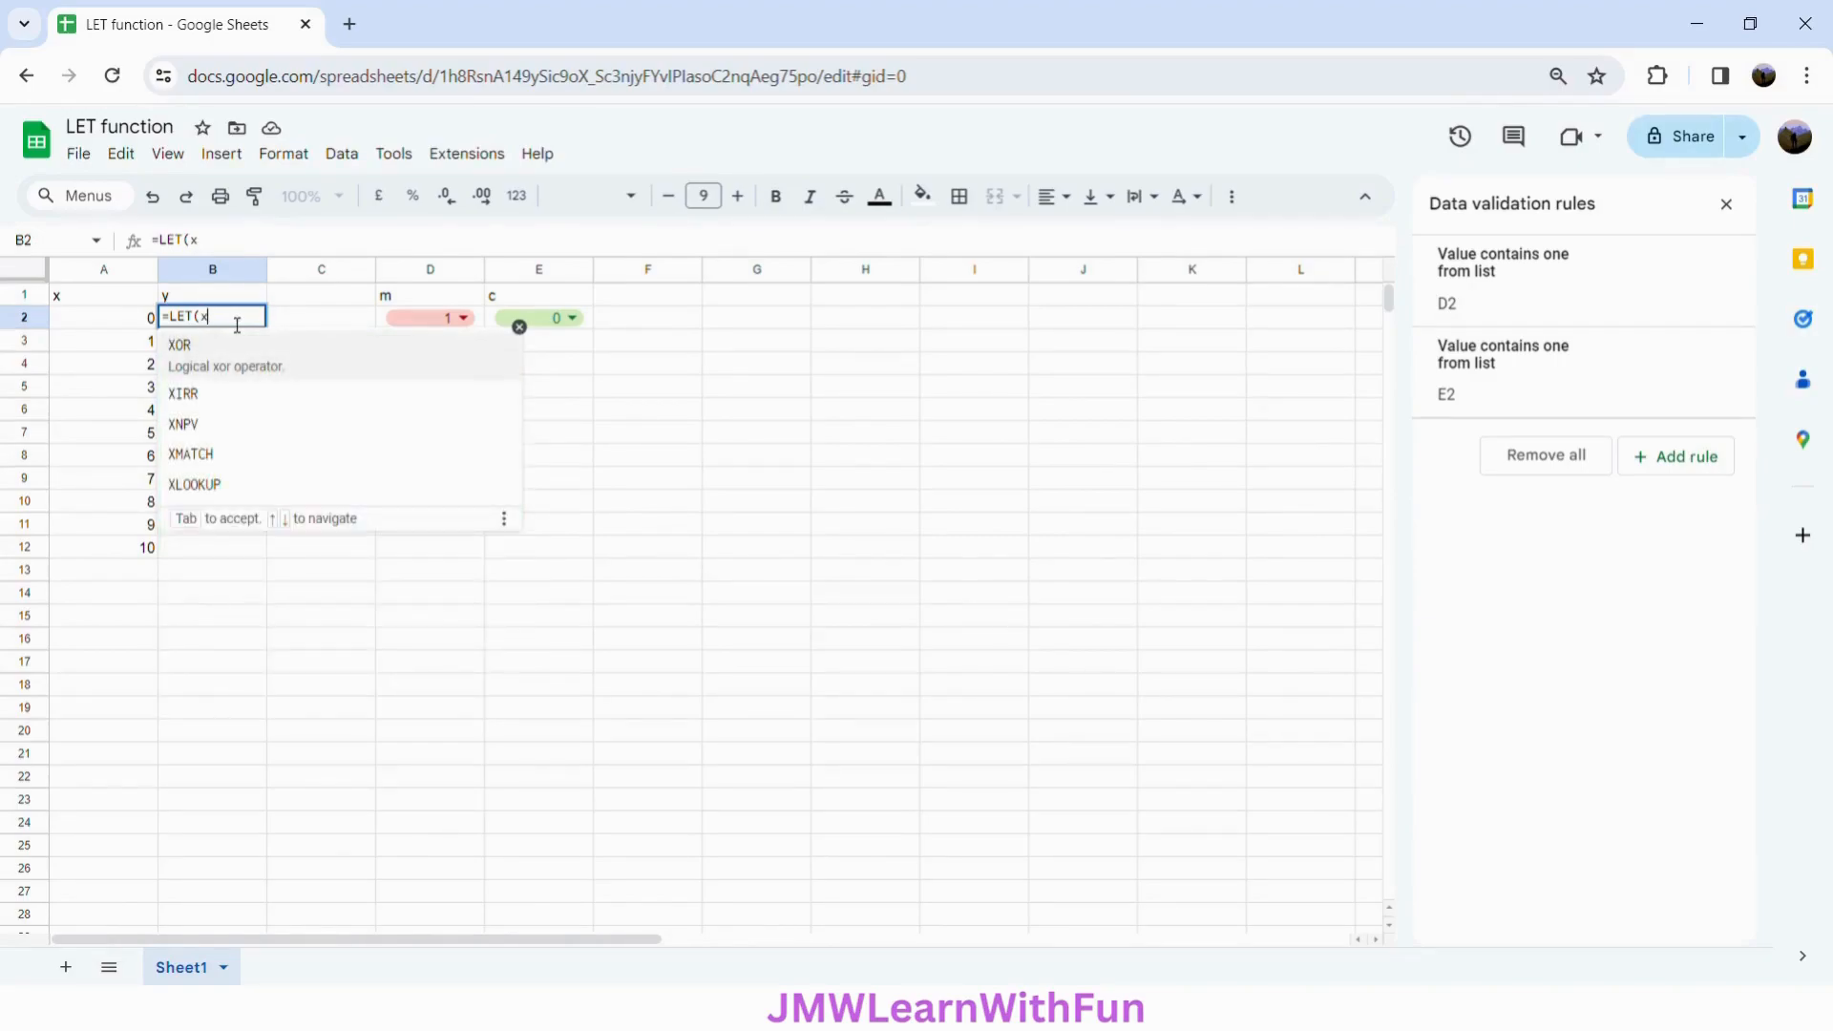
pyautogui.write(',')
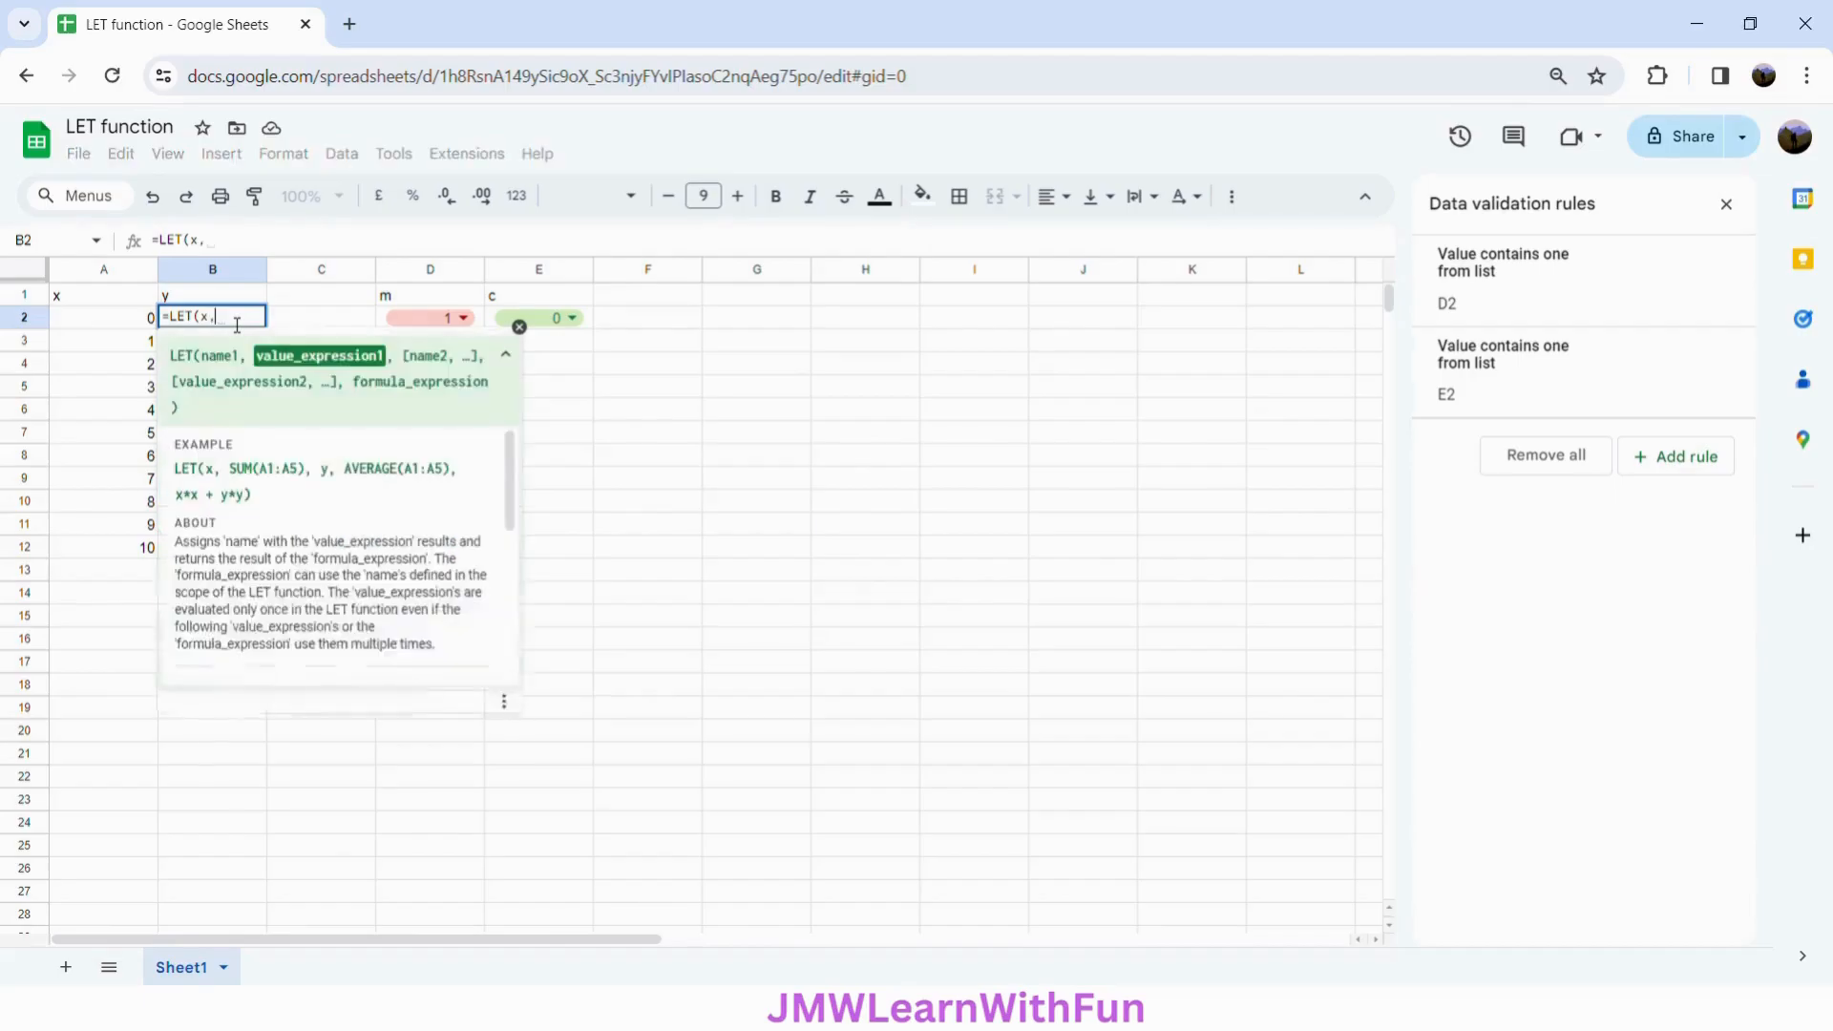
pyautogui.click(108, 324)
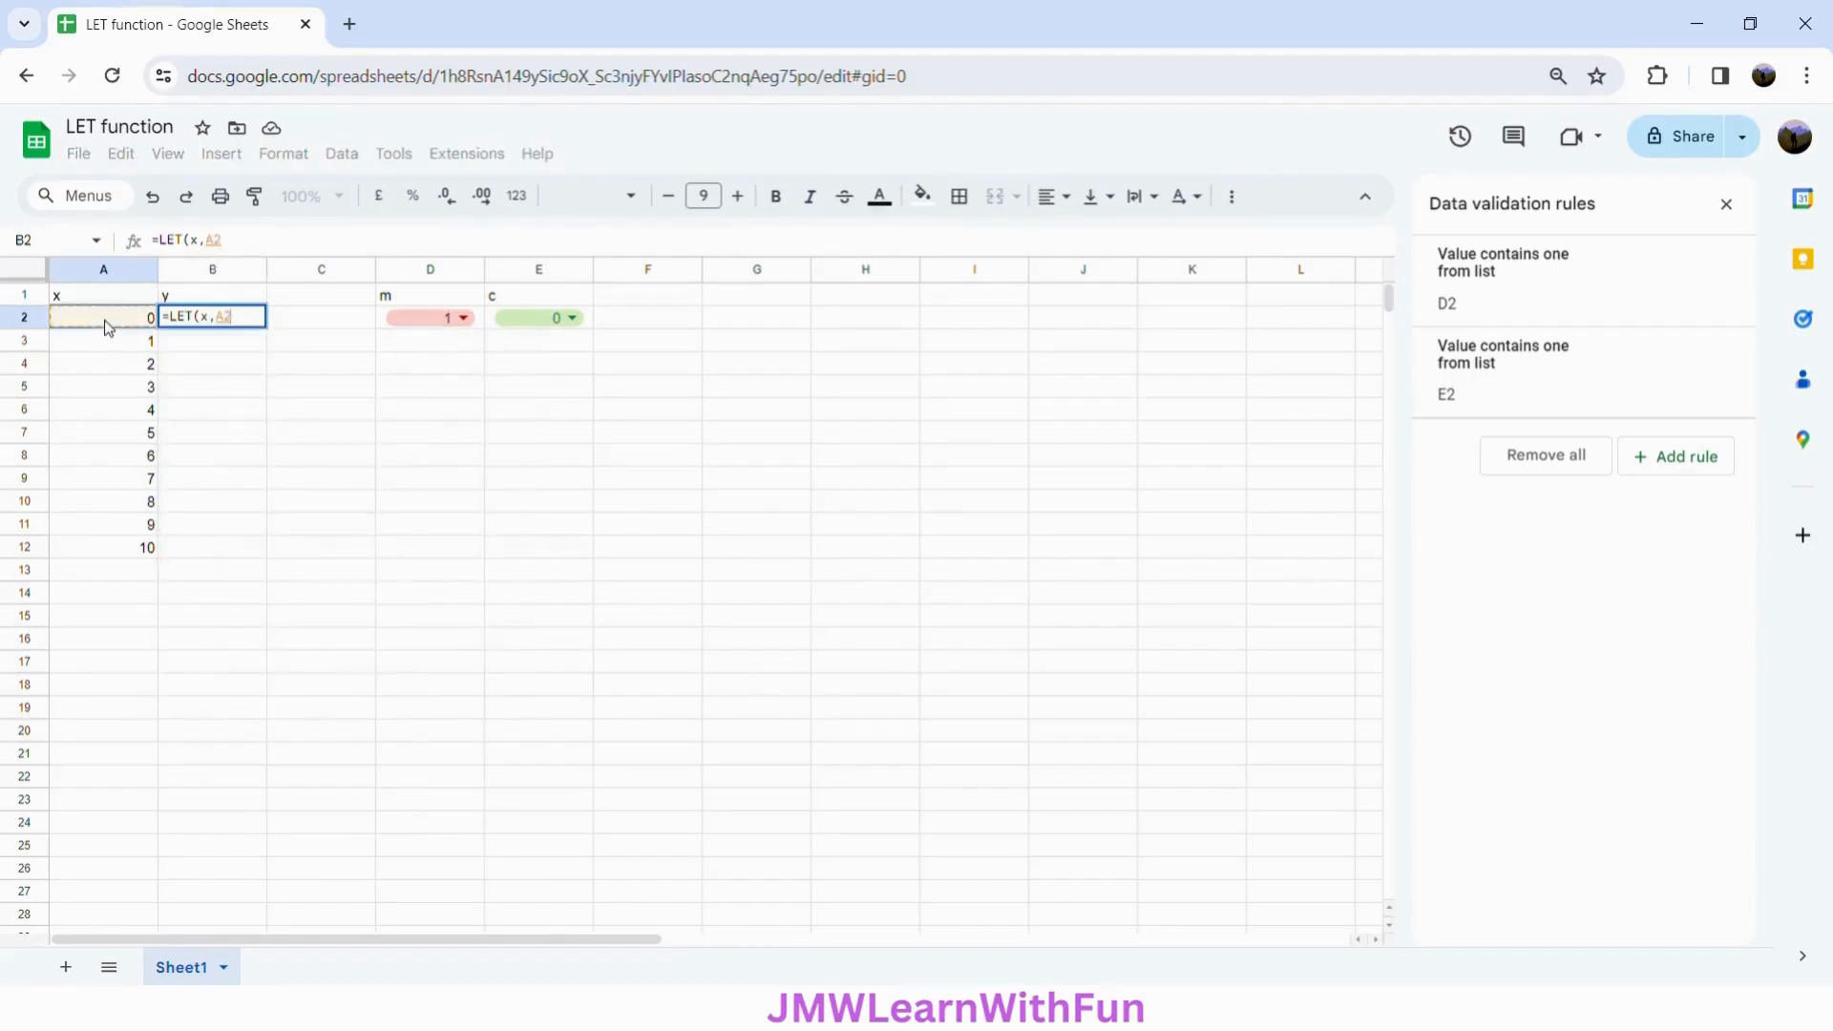
pyautogui.click(214, 245)
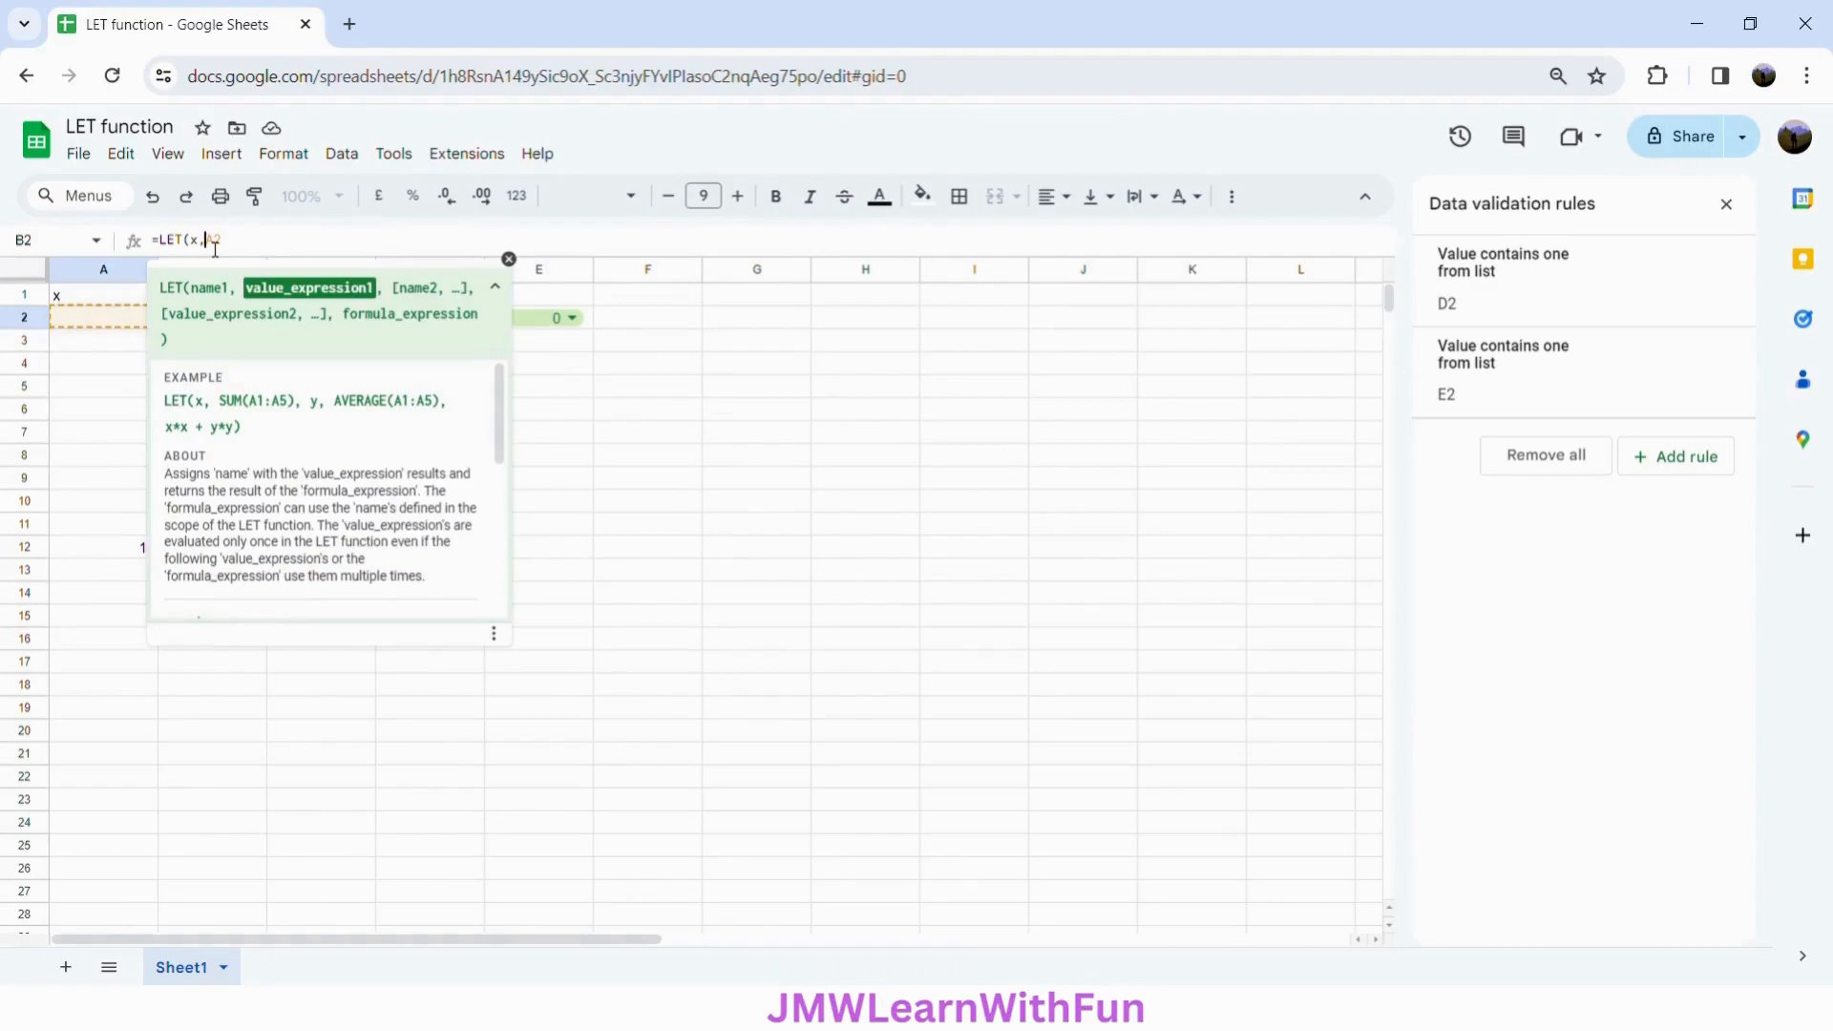
pyautogui.write('$A2,')
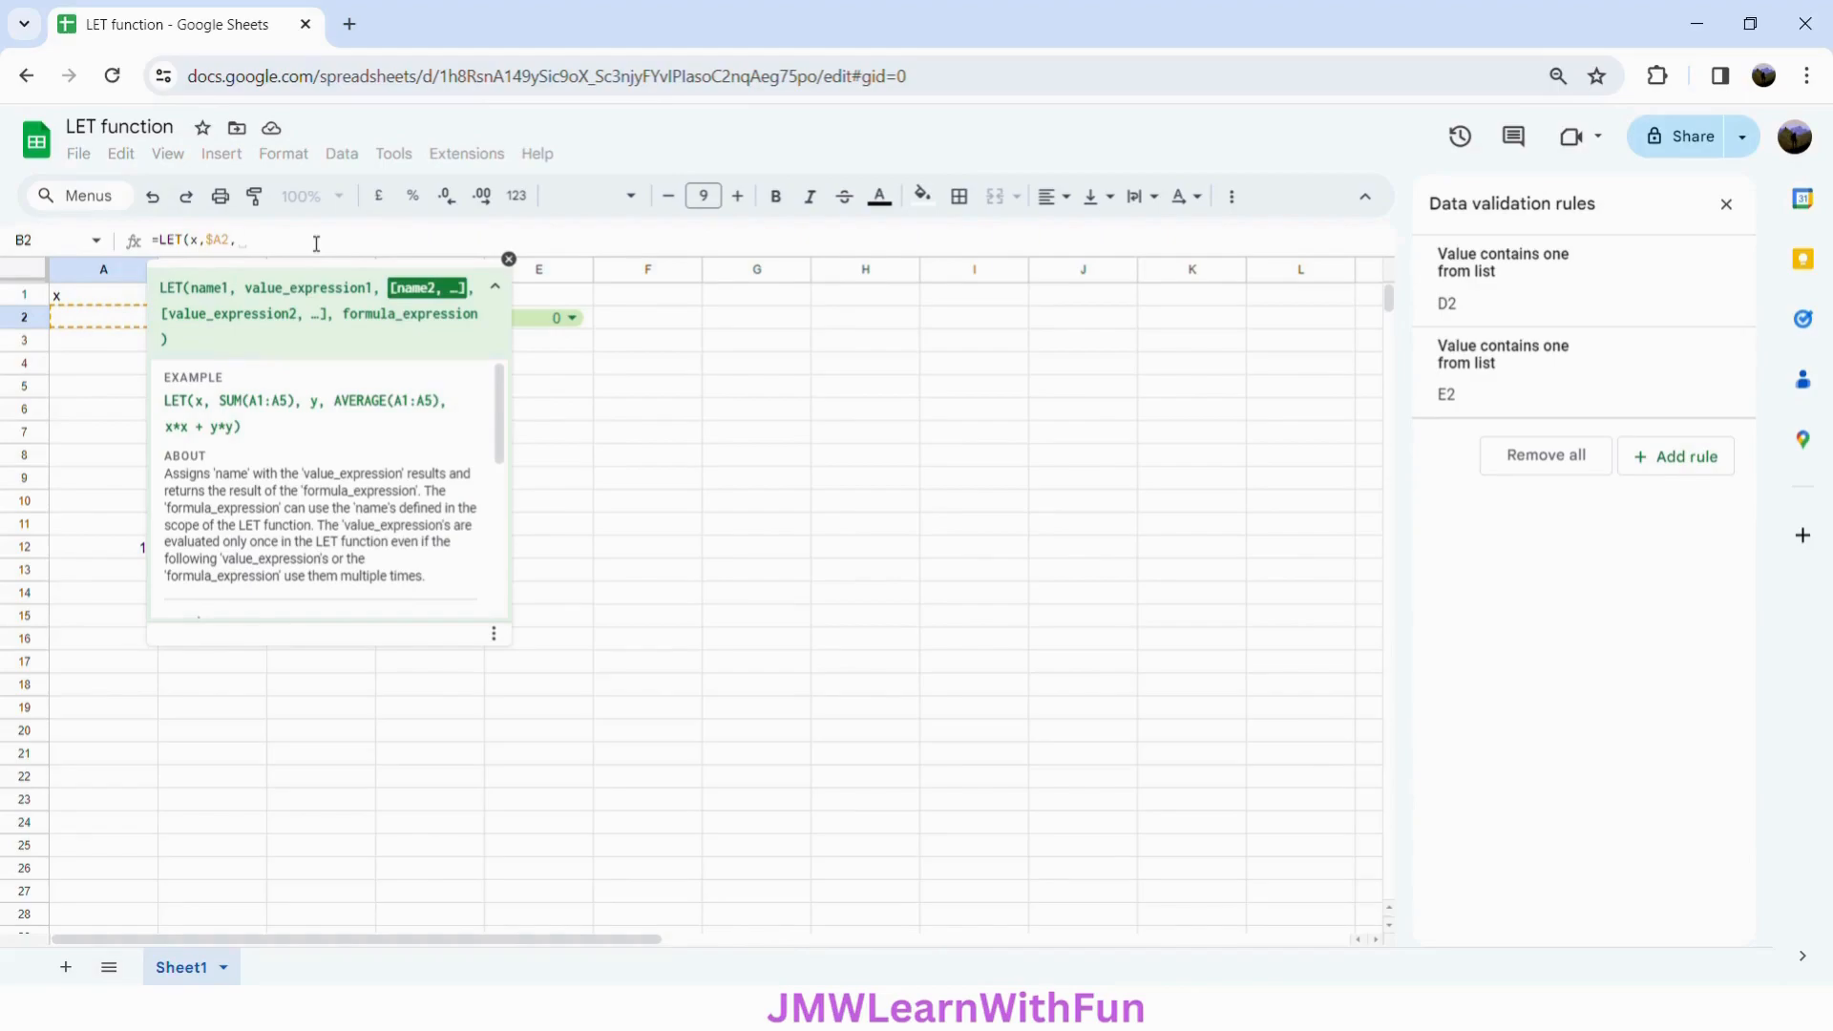
# - Add the name m to the B2 LET formula with the absolute reference $D$2 as its value
pyautogui.write('m')
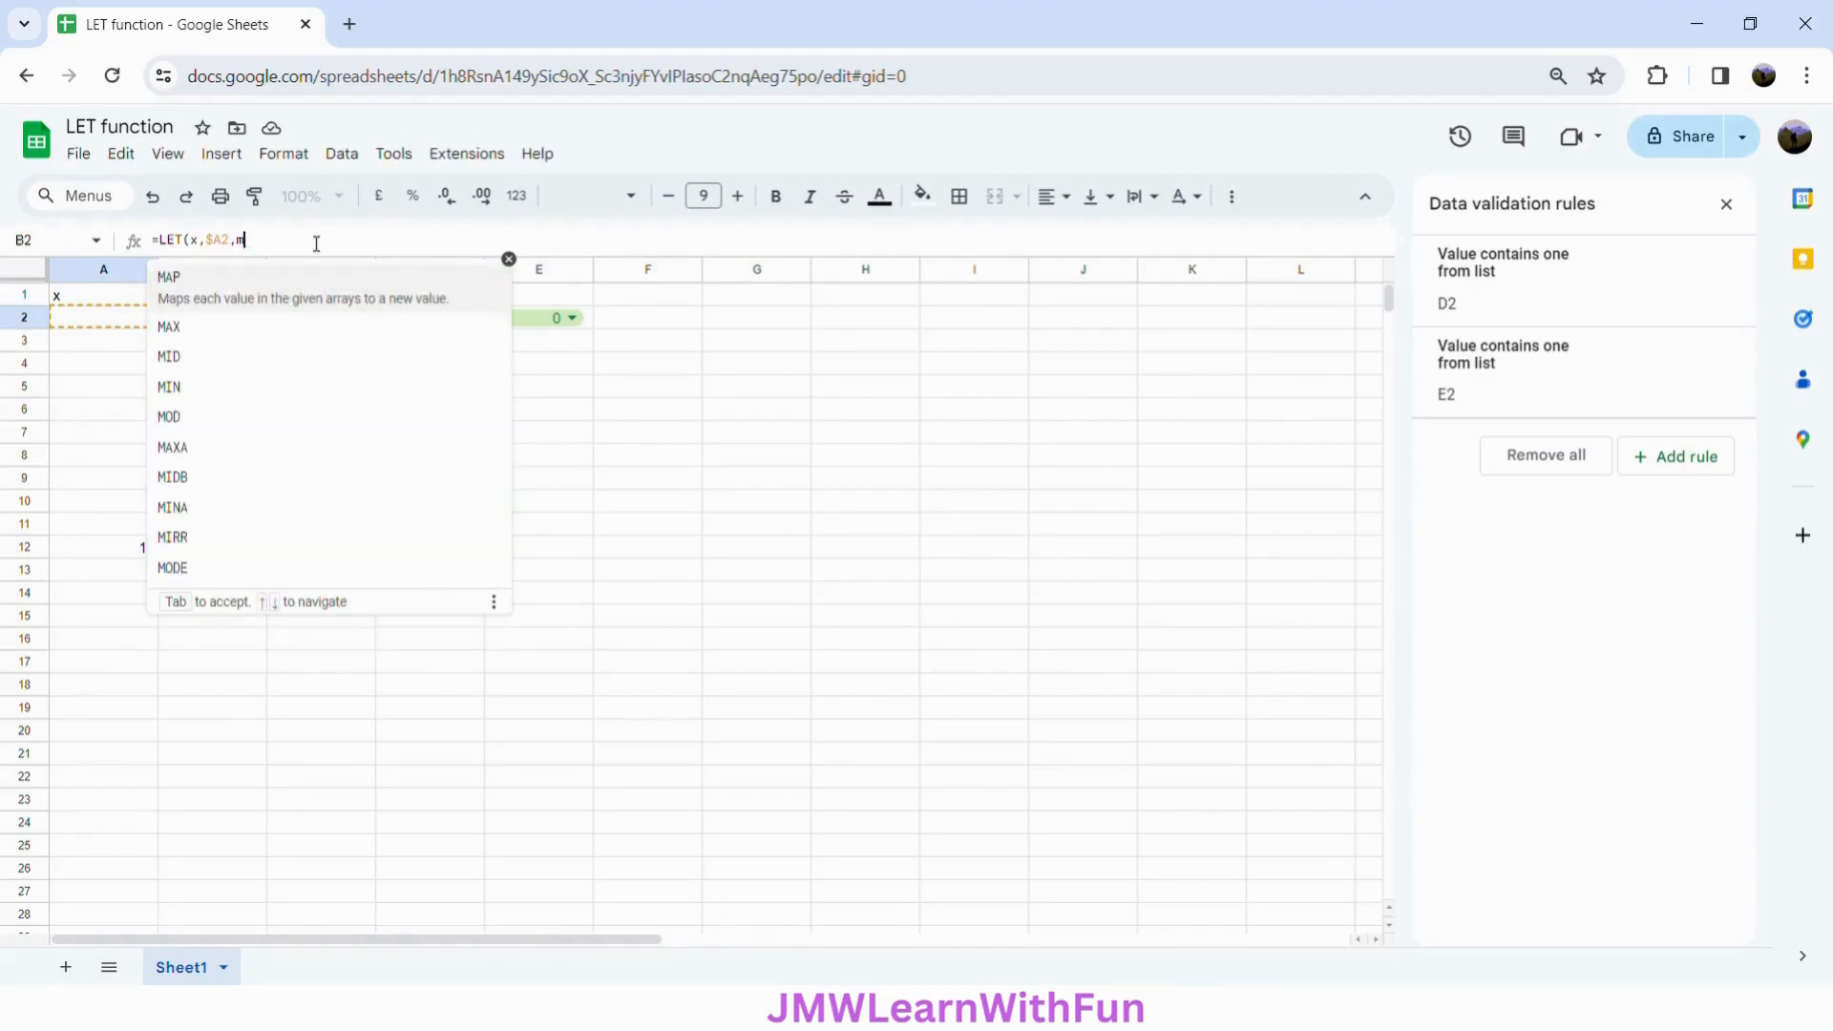
pyautogui.click(592, 326)
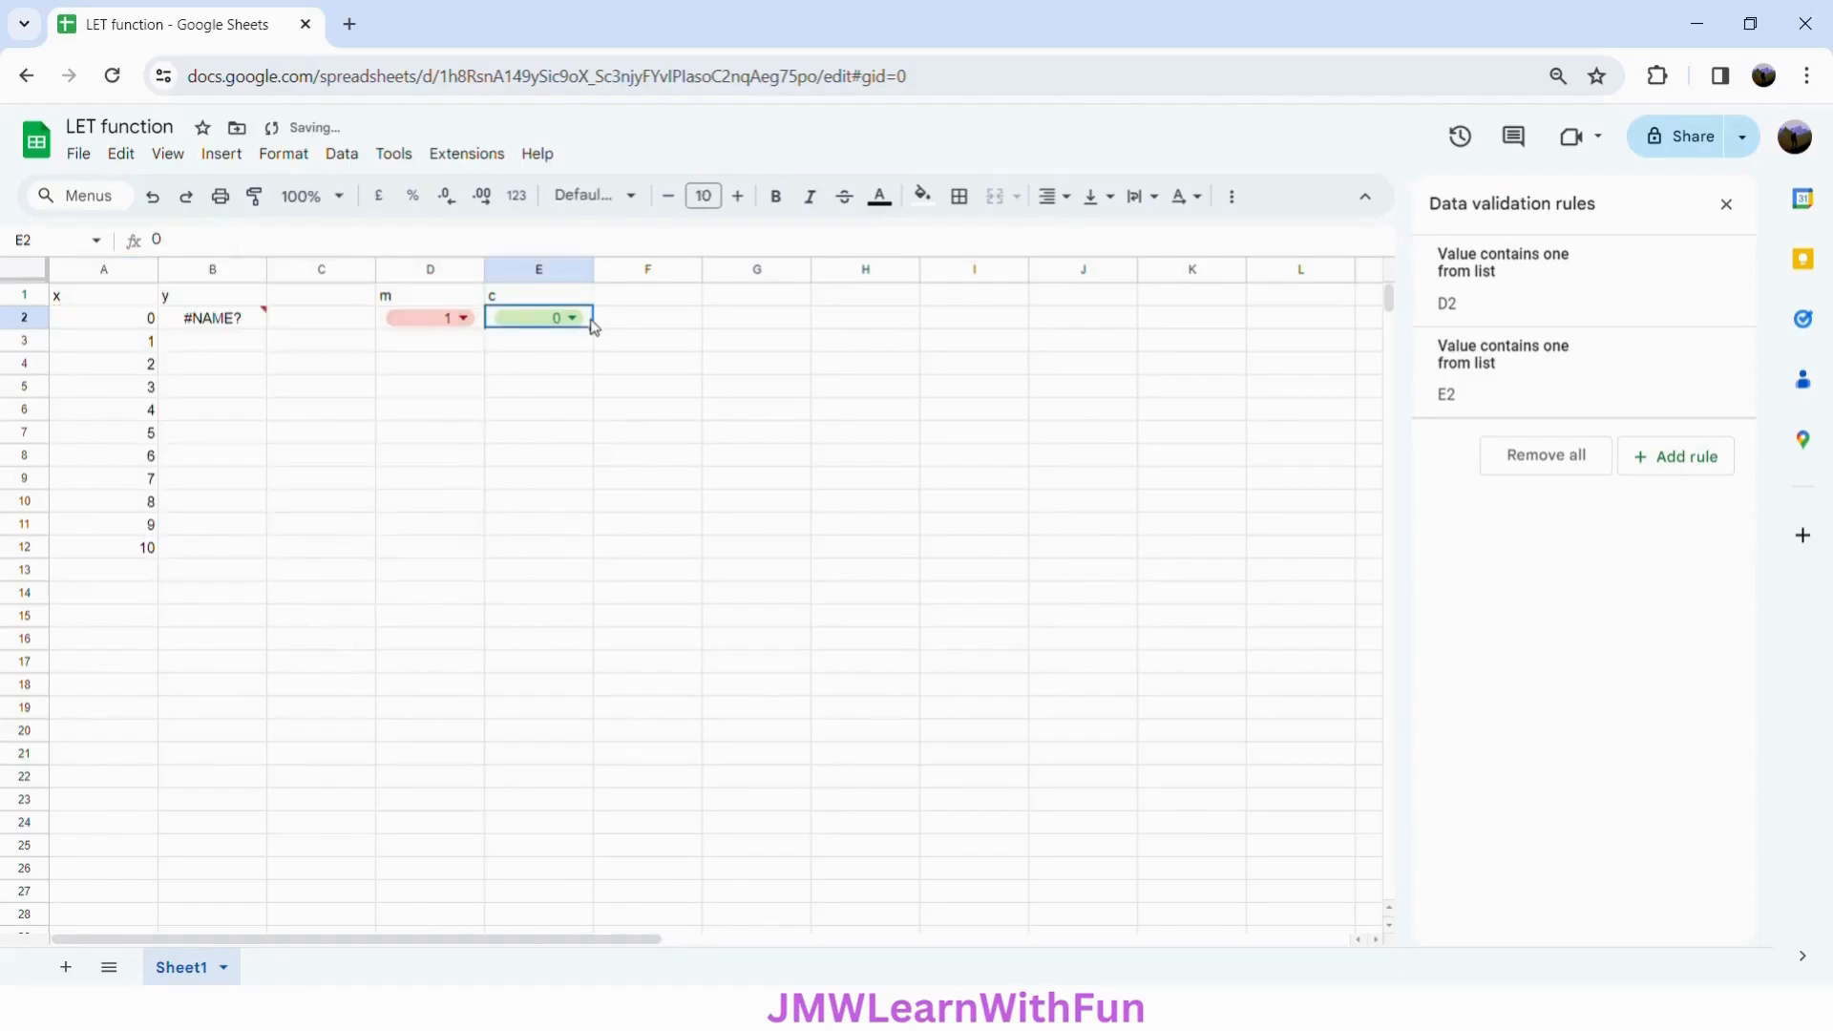
pyautogui.click(244, 322)
pyautogui.click(252, 240)
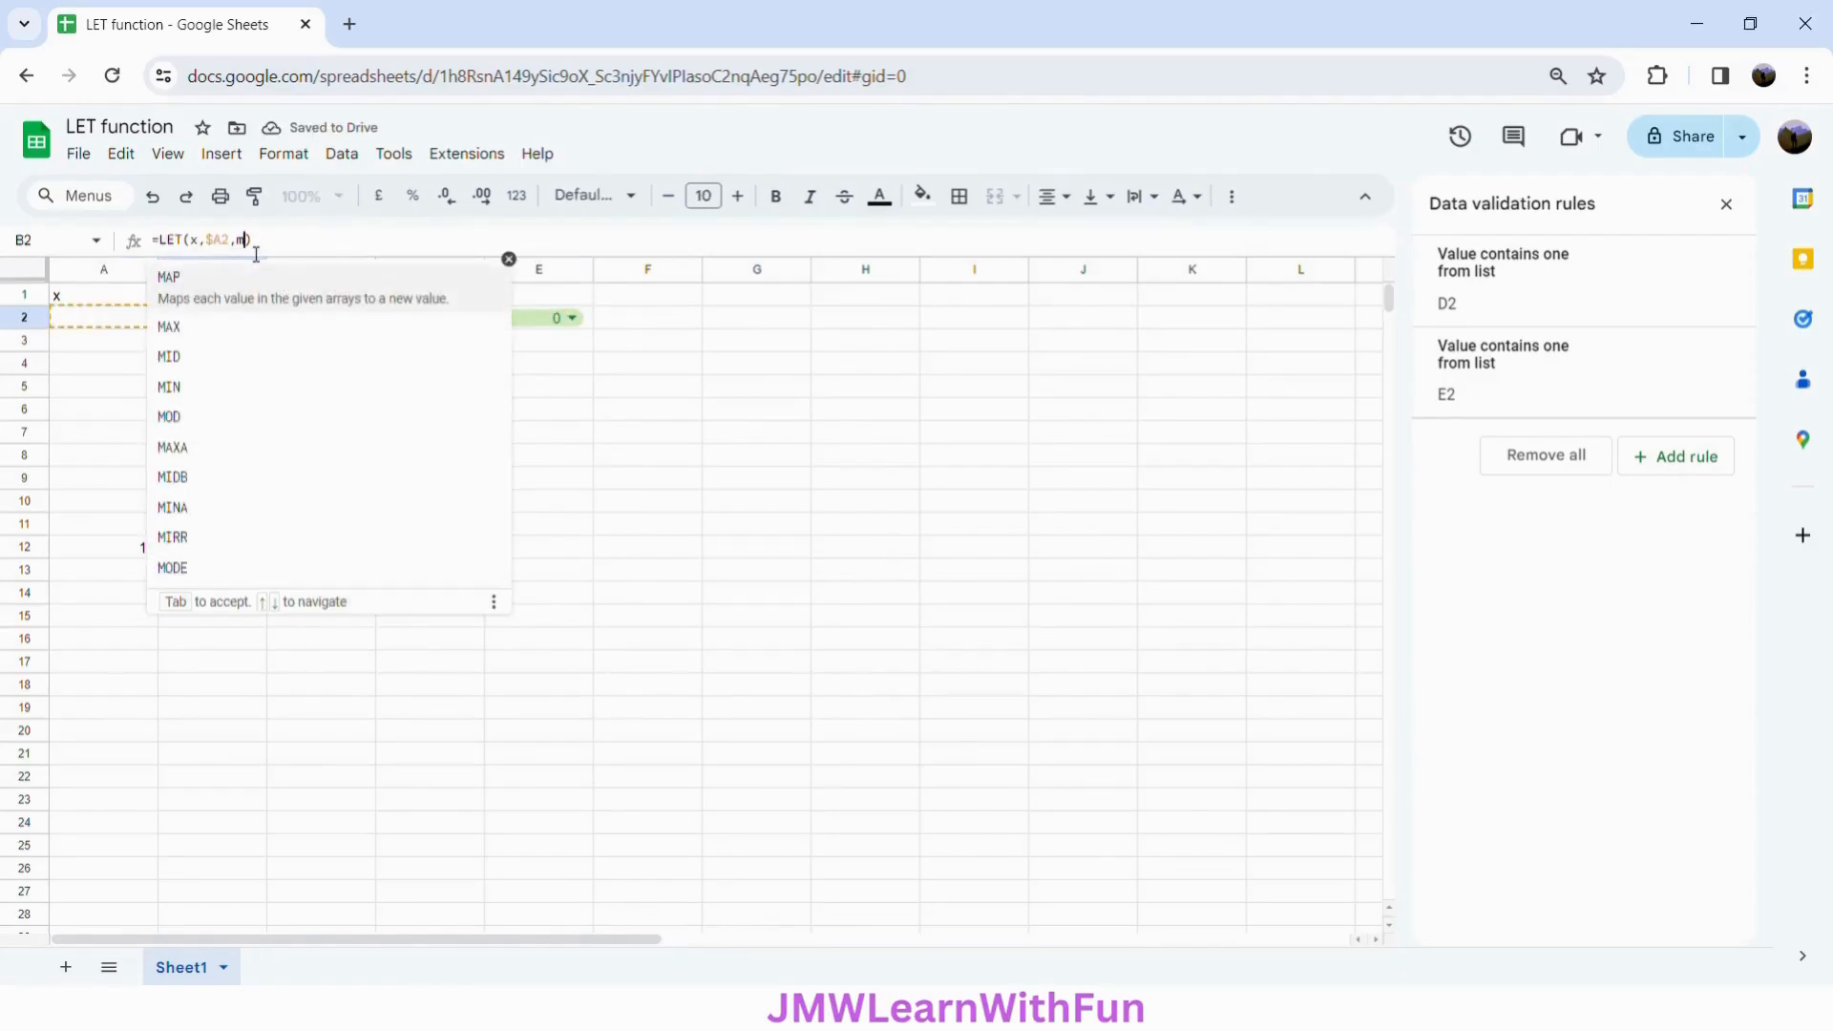
pyautogui.write(',')
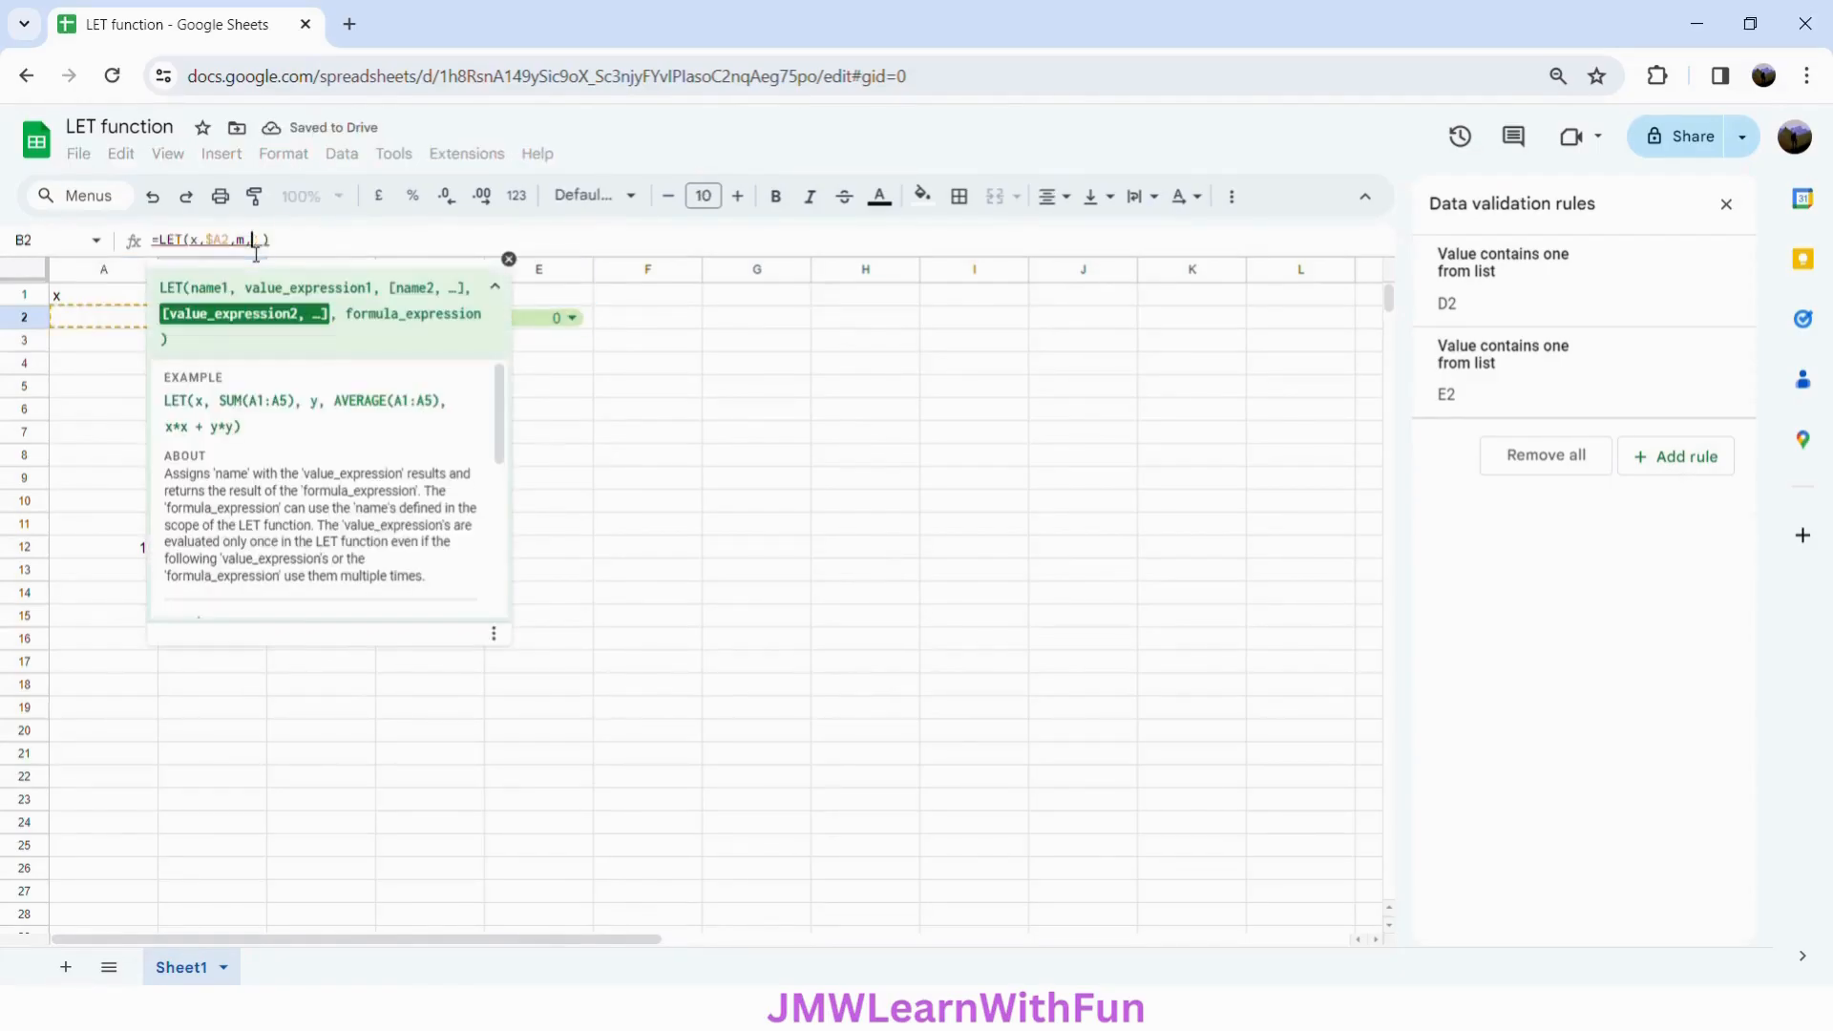
pyautogui.click(592, 325)
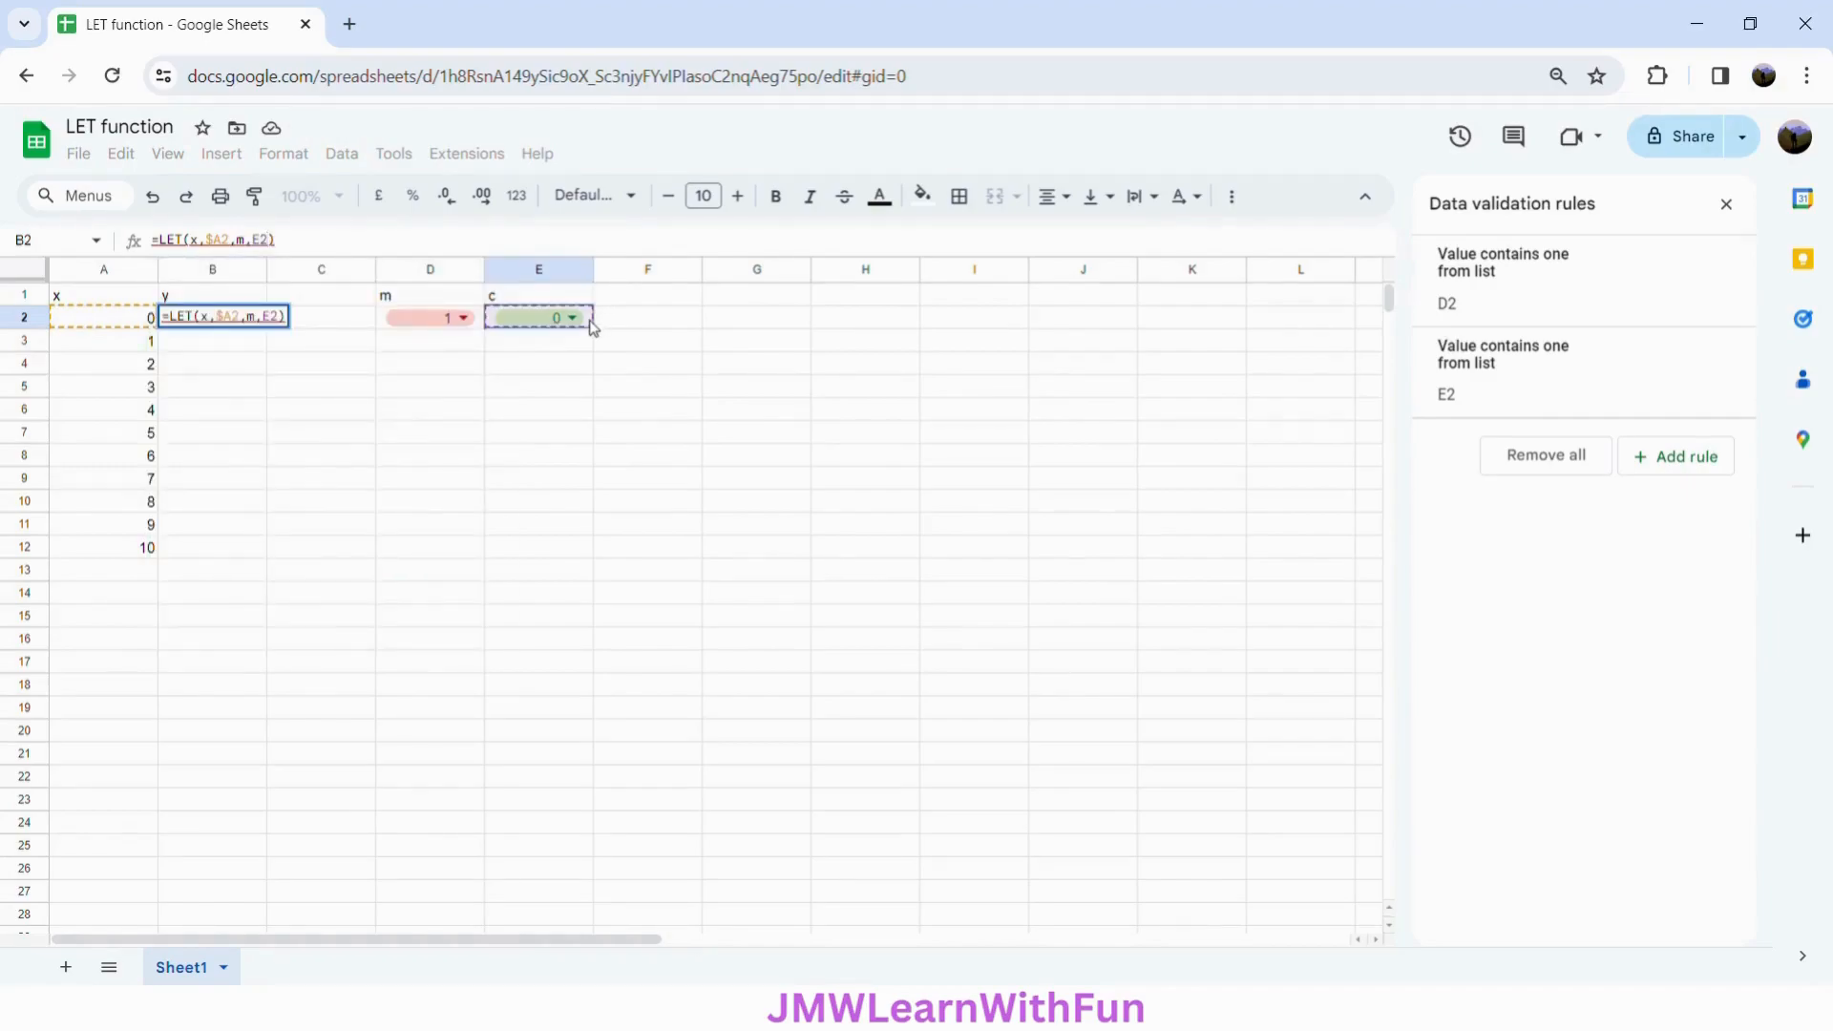
pyautogui.click(399, 330)
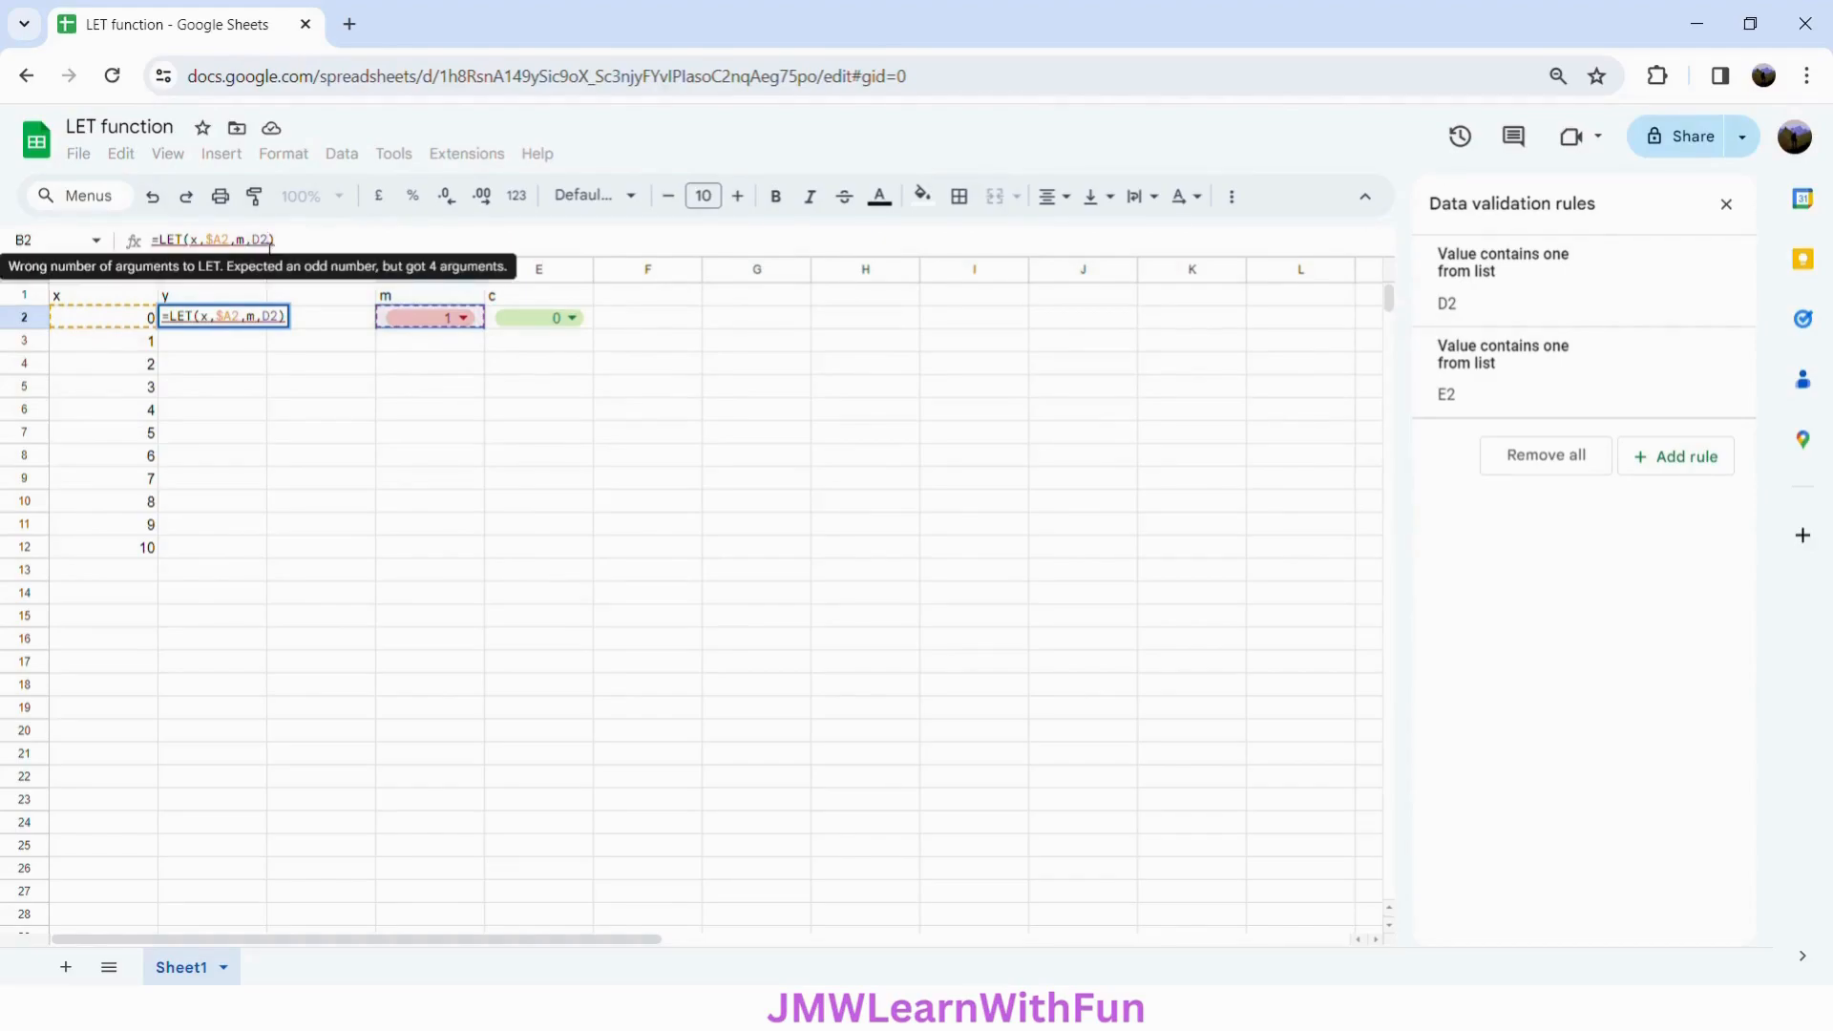
pyautogui.click(271, 244)
pyautogui.press('F4')
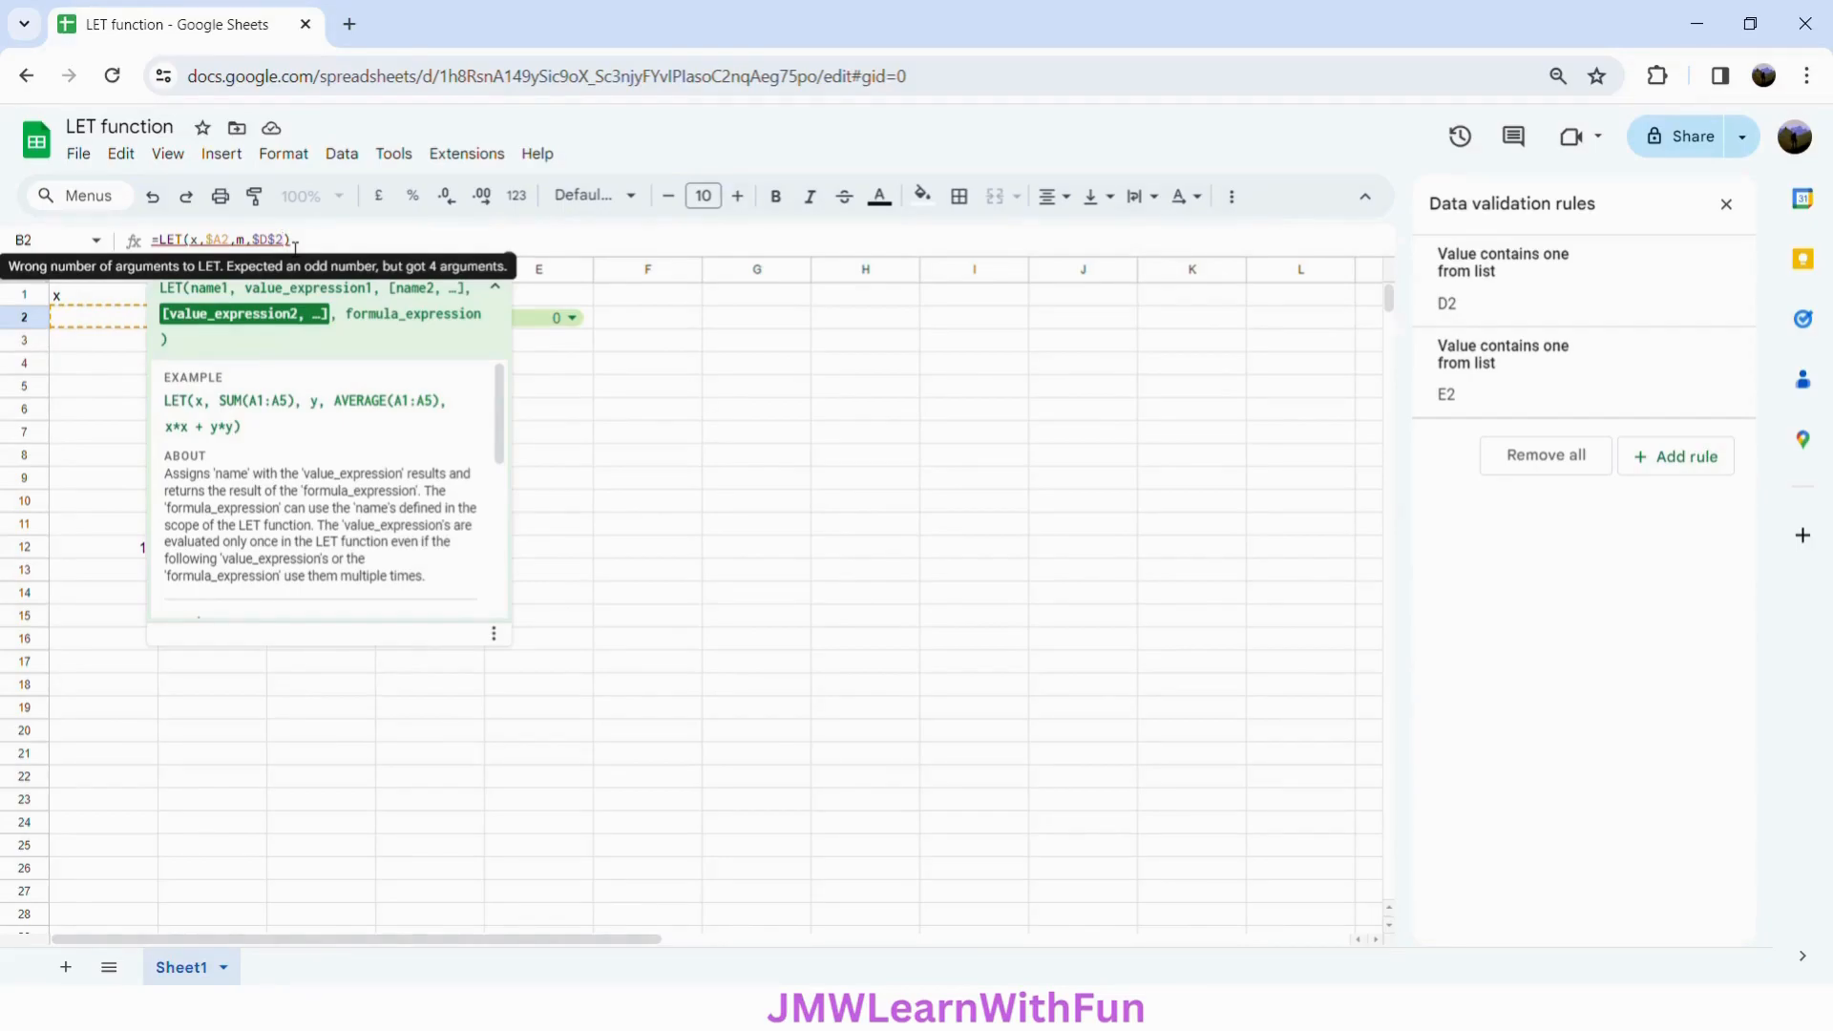
# - Add the name c to the B2 LET formula with the absolute reference $E$2 as its value
pyautogui.write(',c')
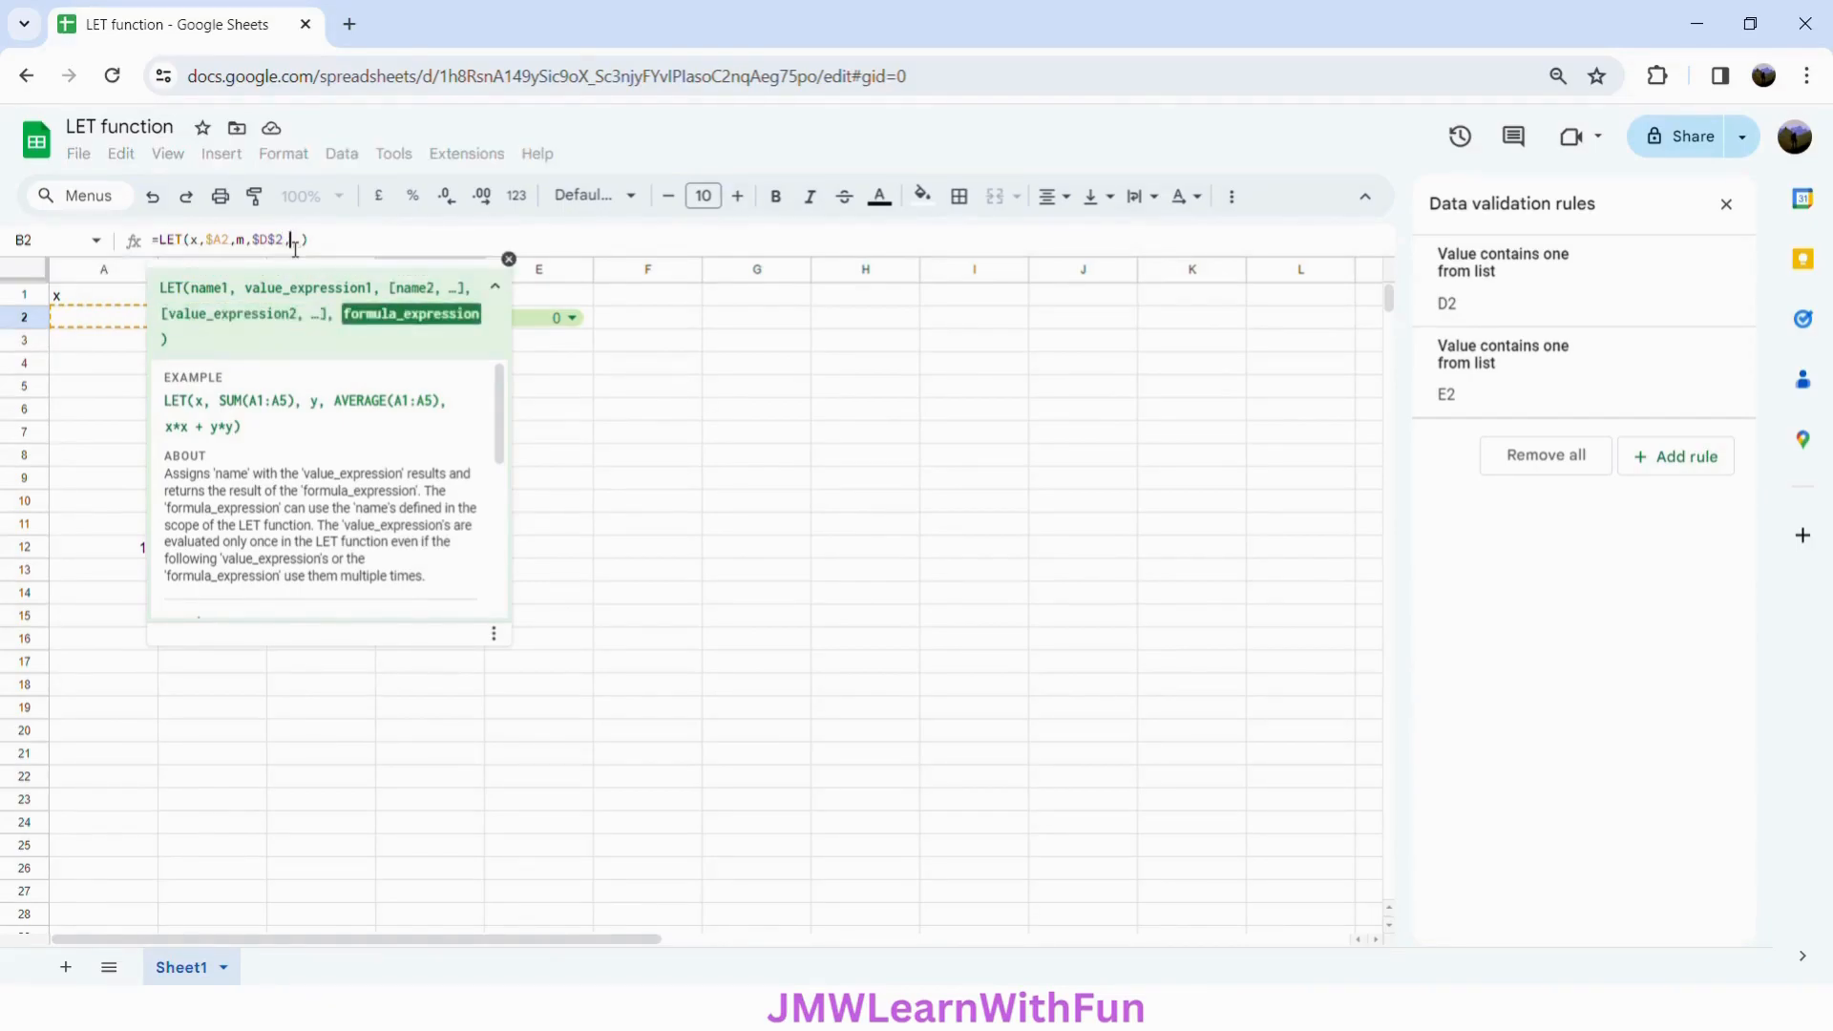
pyautogui.write(',')
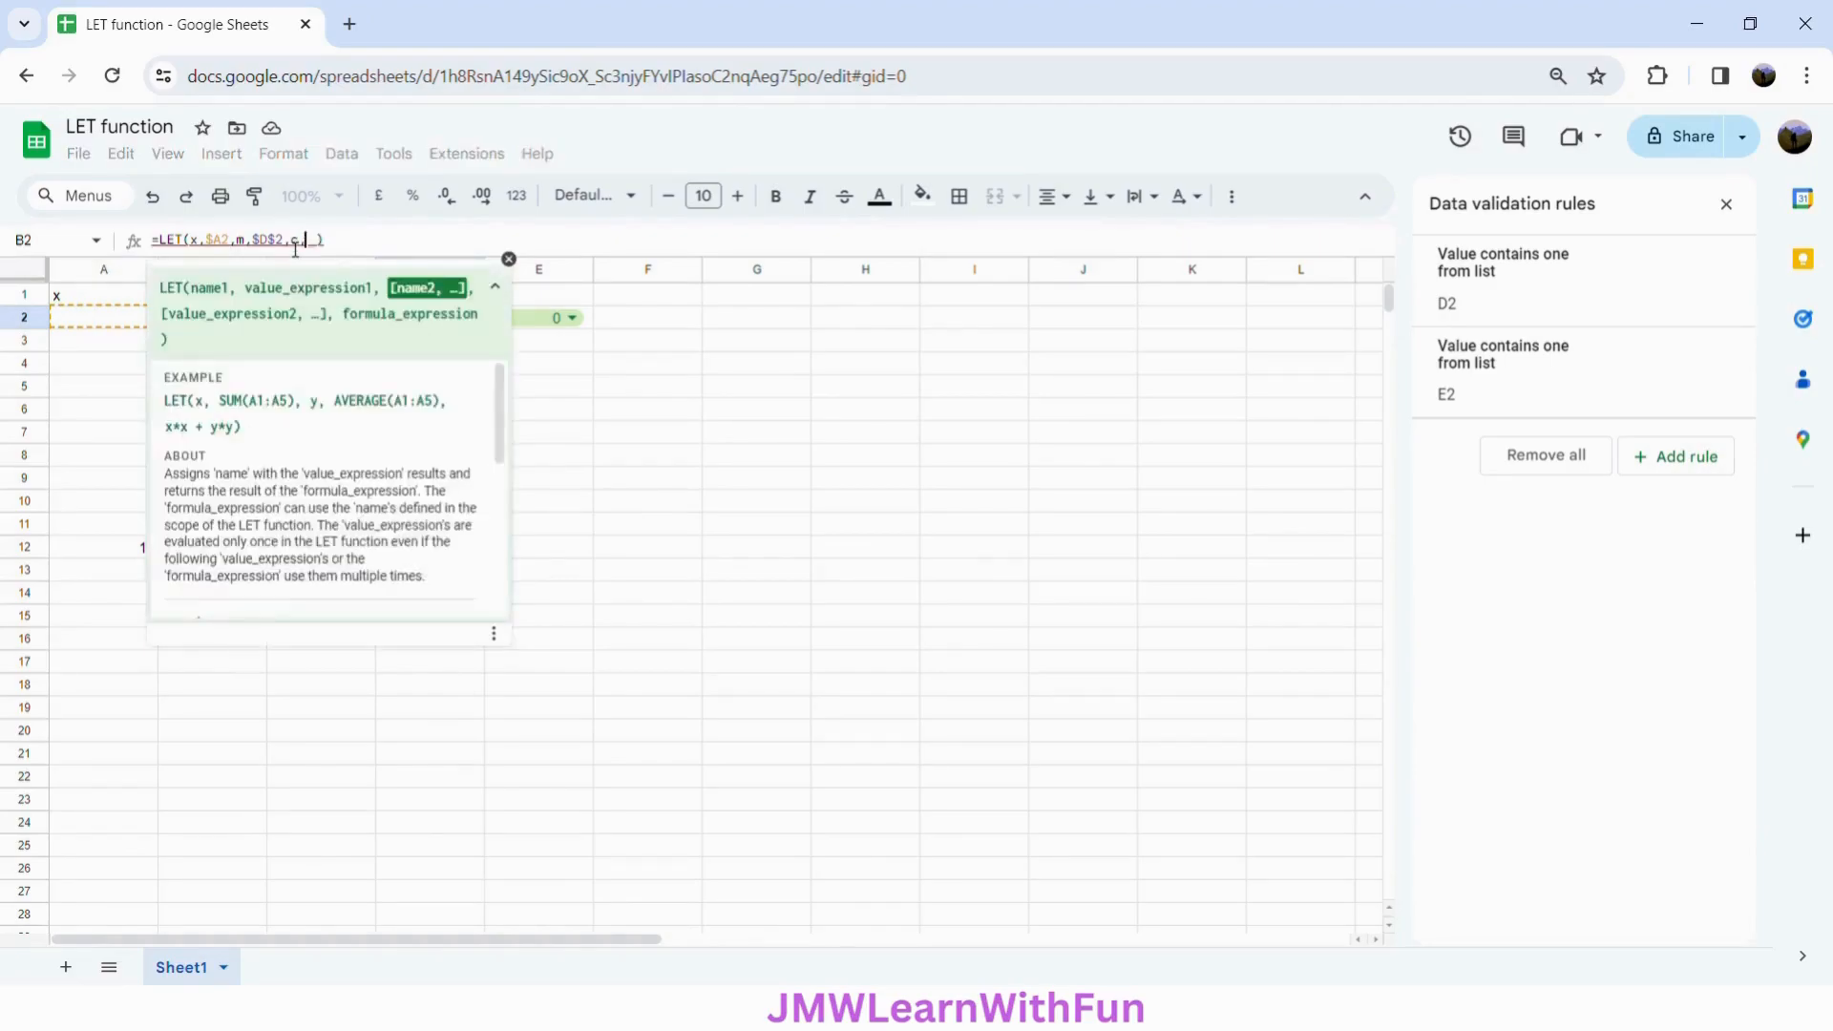
pyautogui.click(584, 331)
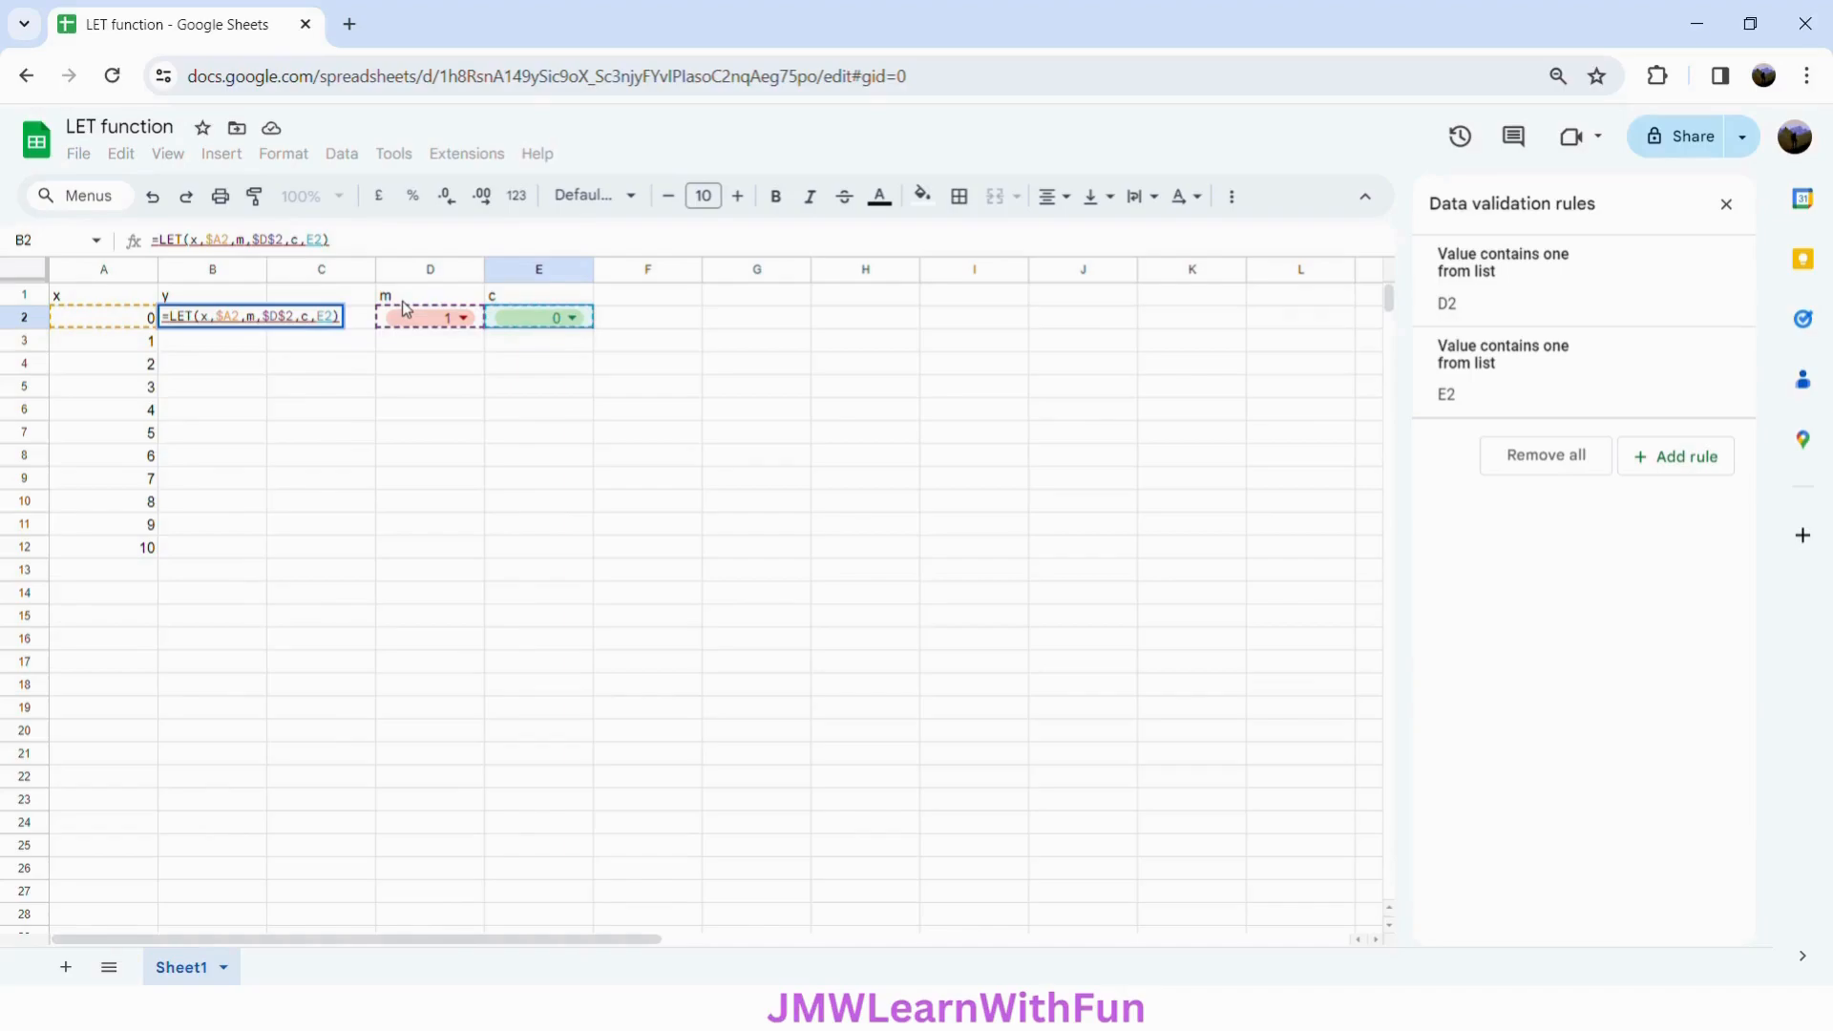
pyautogui.press('F4')
pyautogui.write(',')
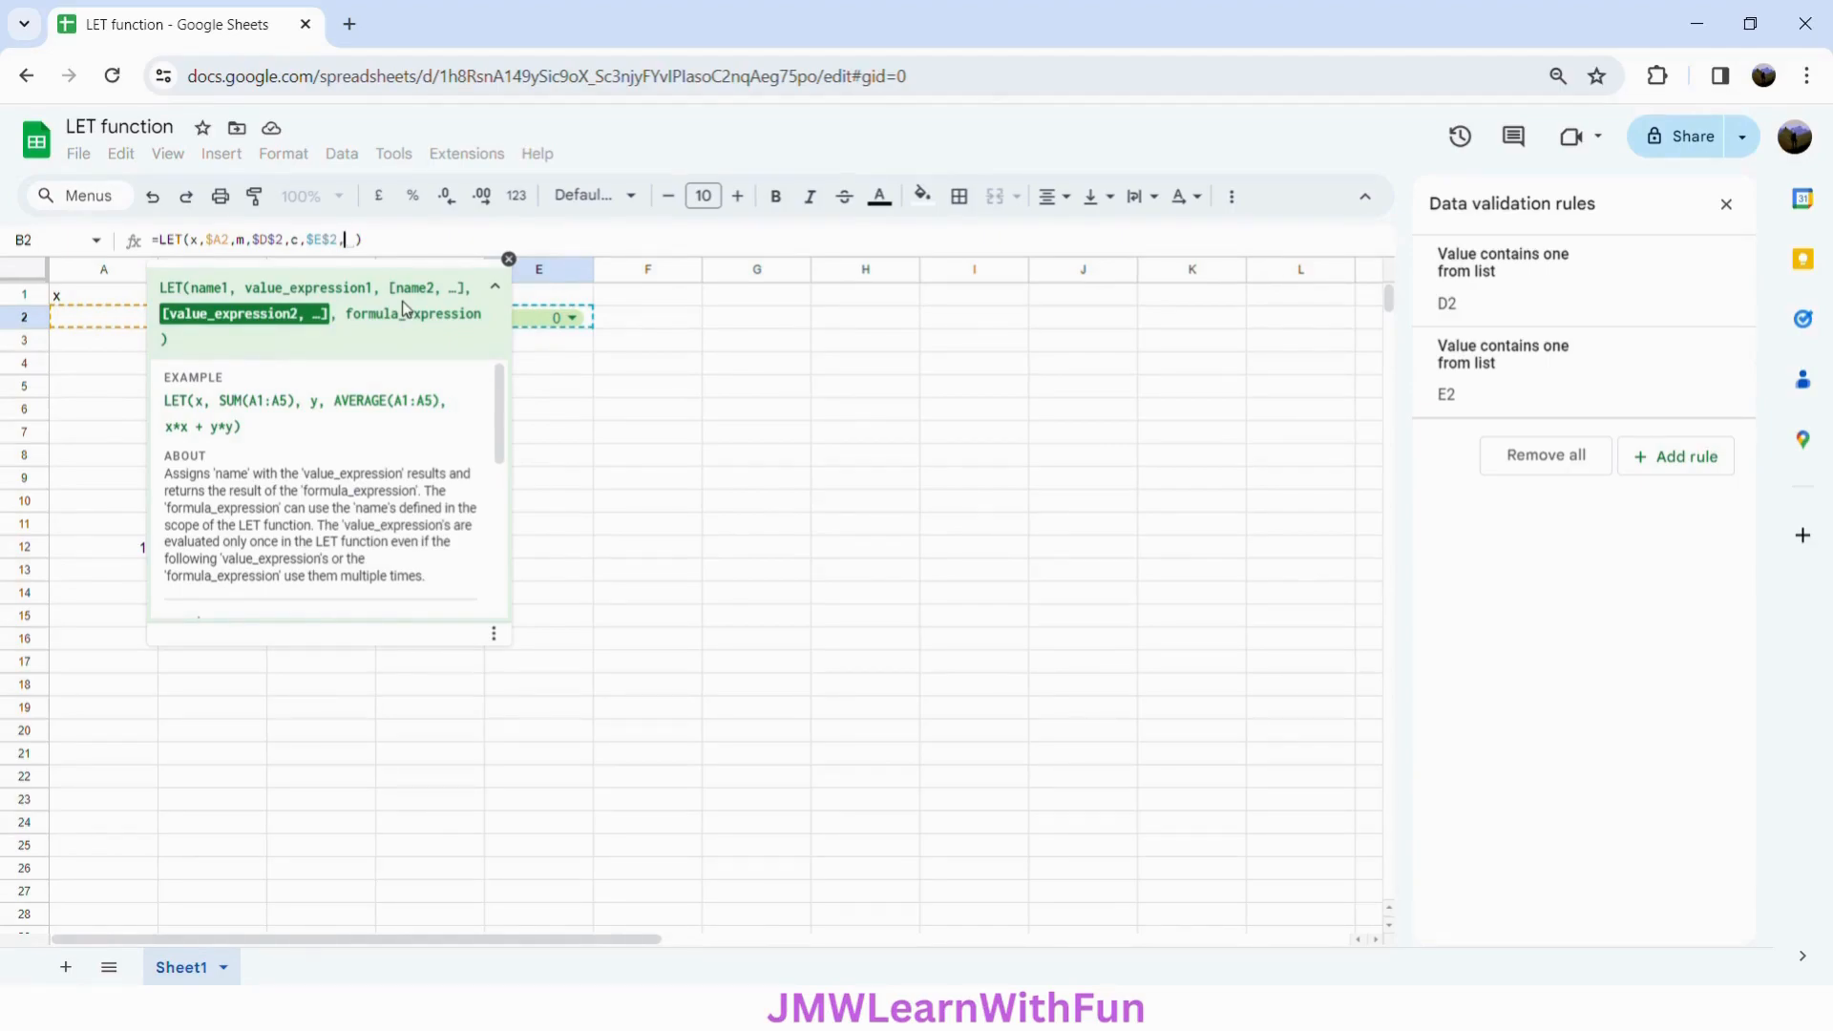
# - Begin the calculation part of the B2 LET formula by entering m*x+ after the name definitions
pyautogui.write('m')
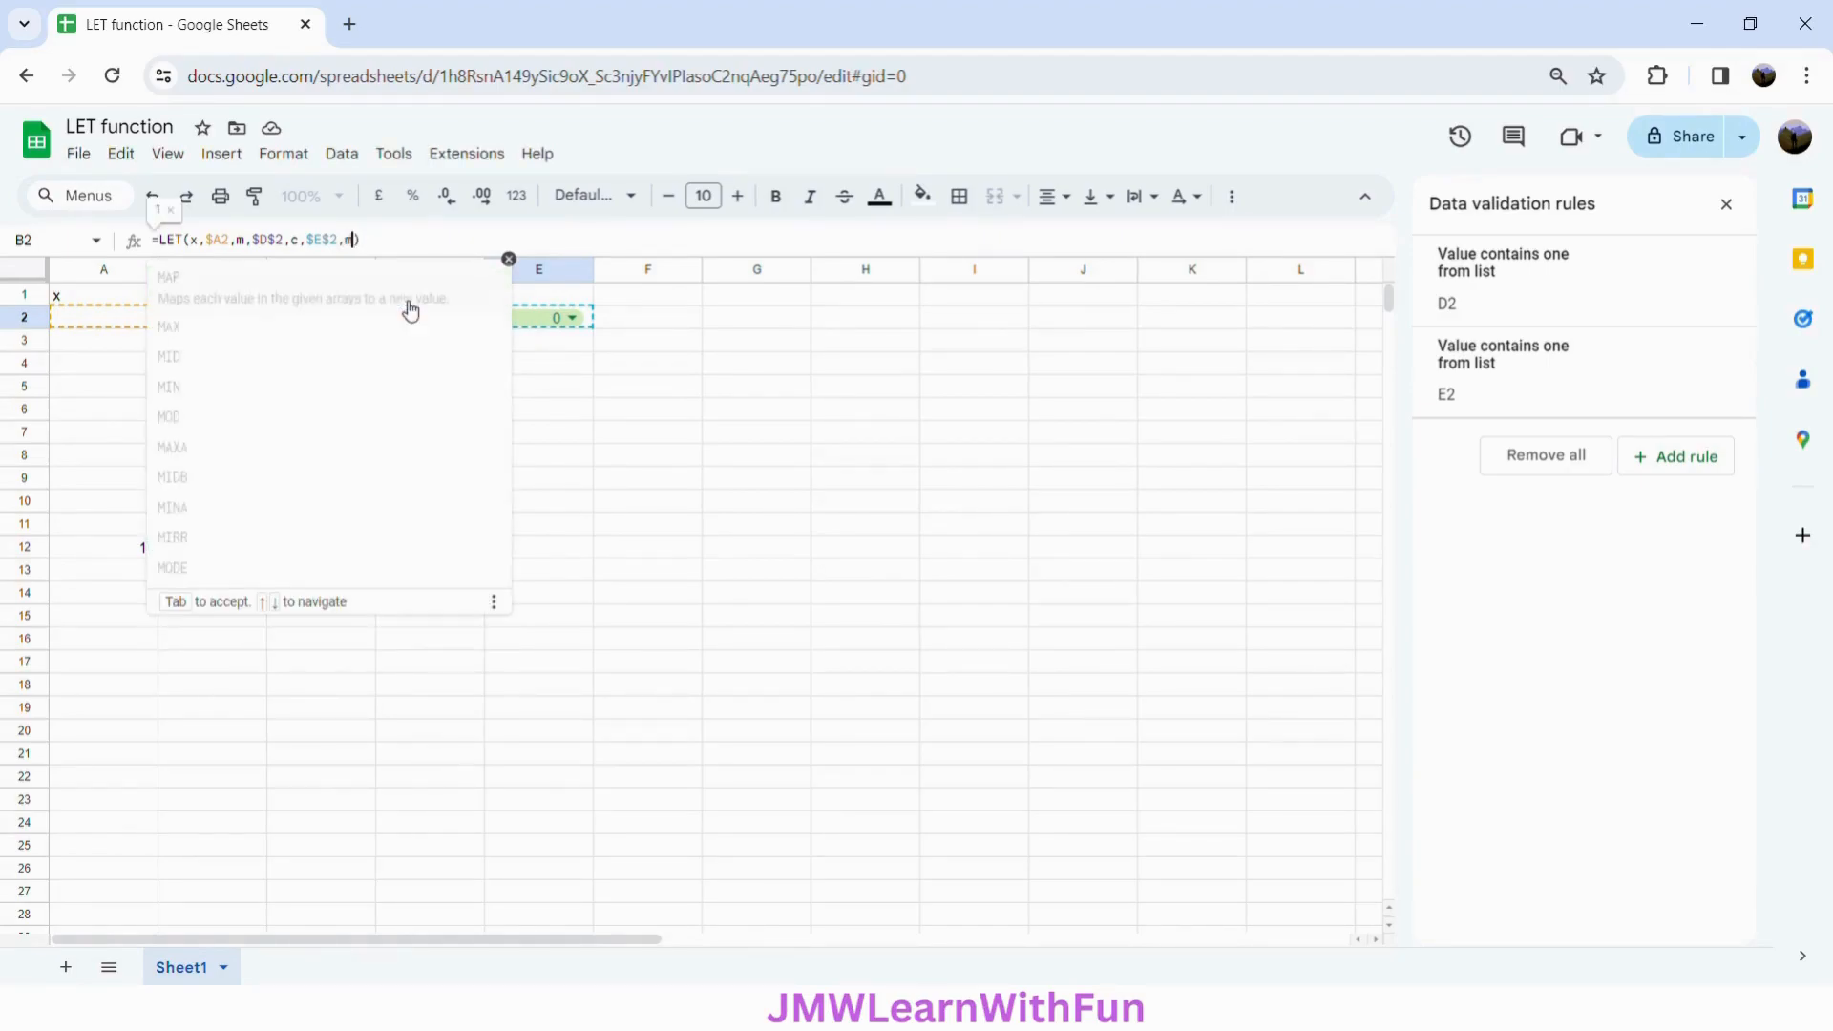
pyautogui.write('*x')
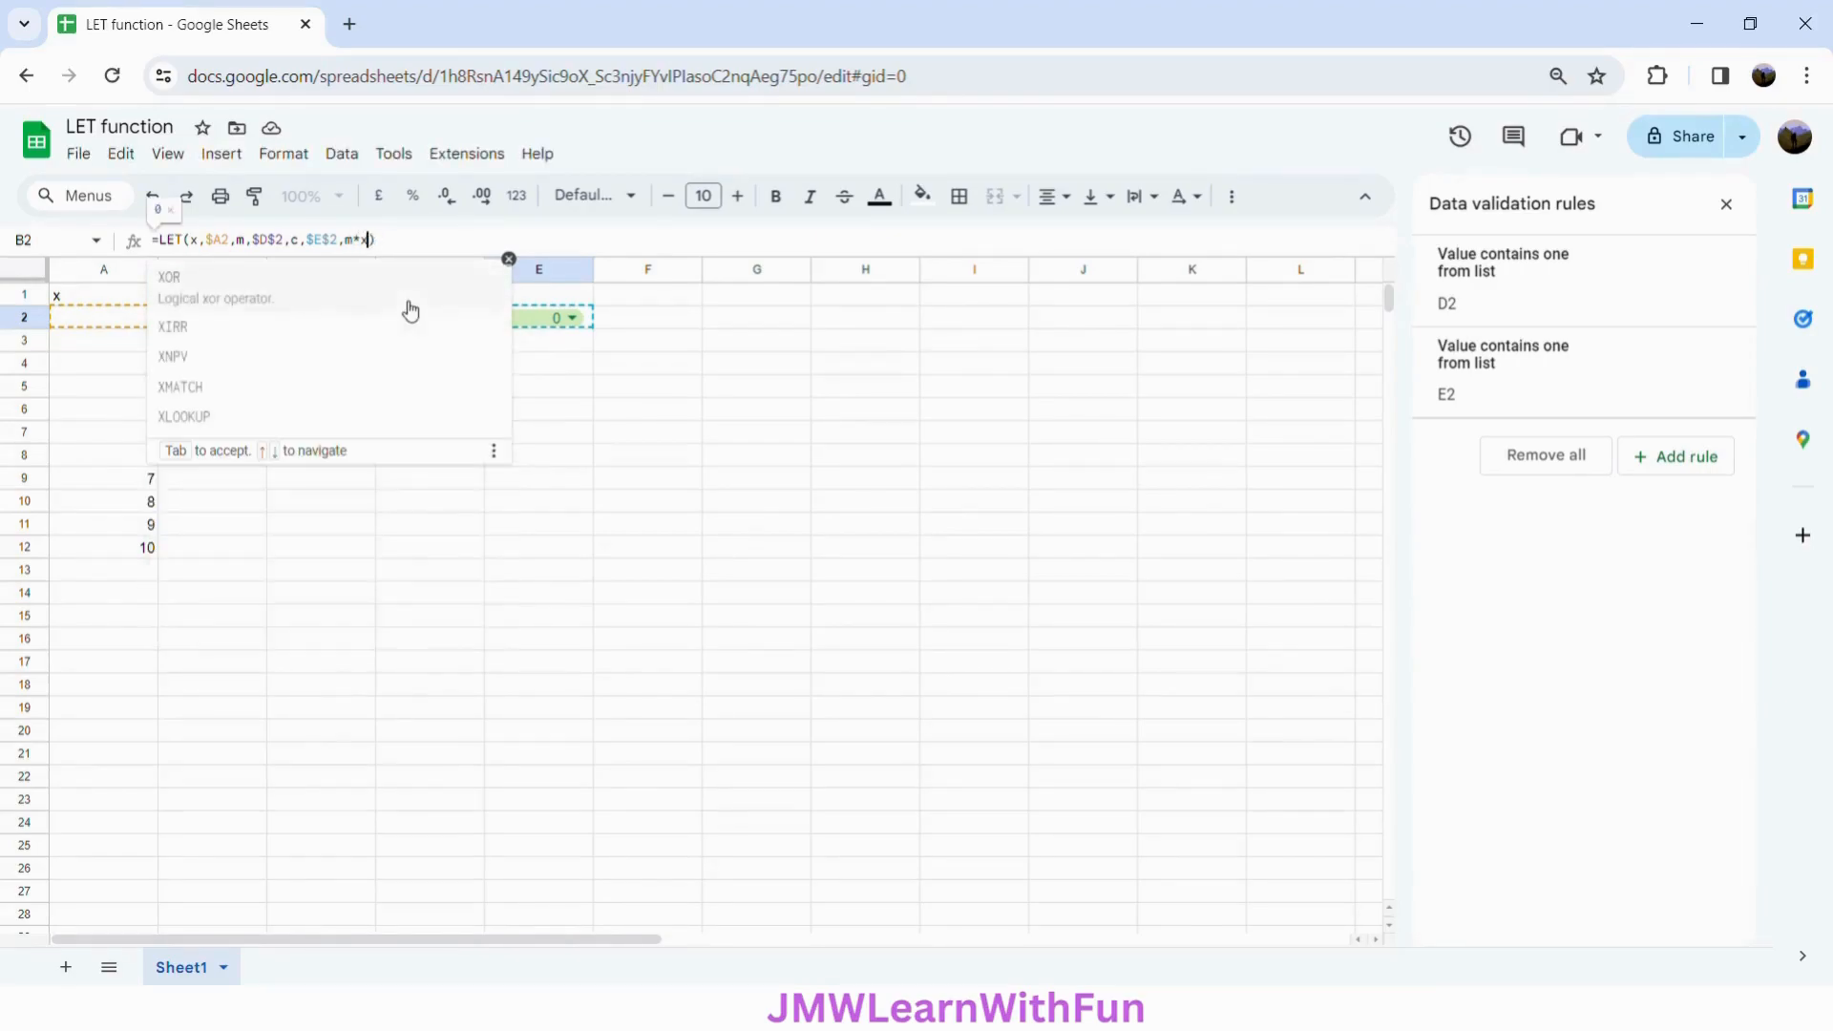
pyautogui.write('+')
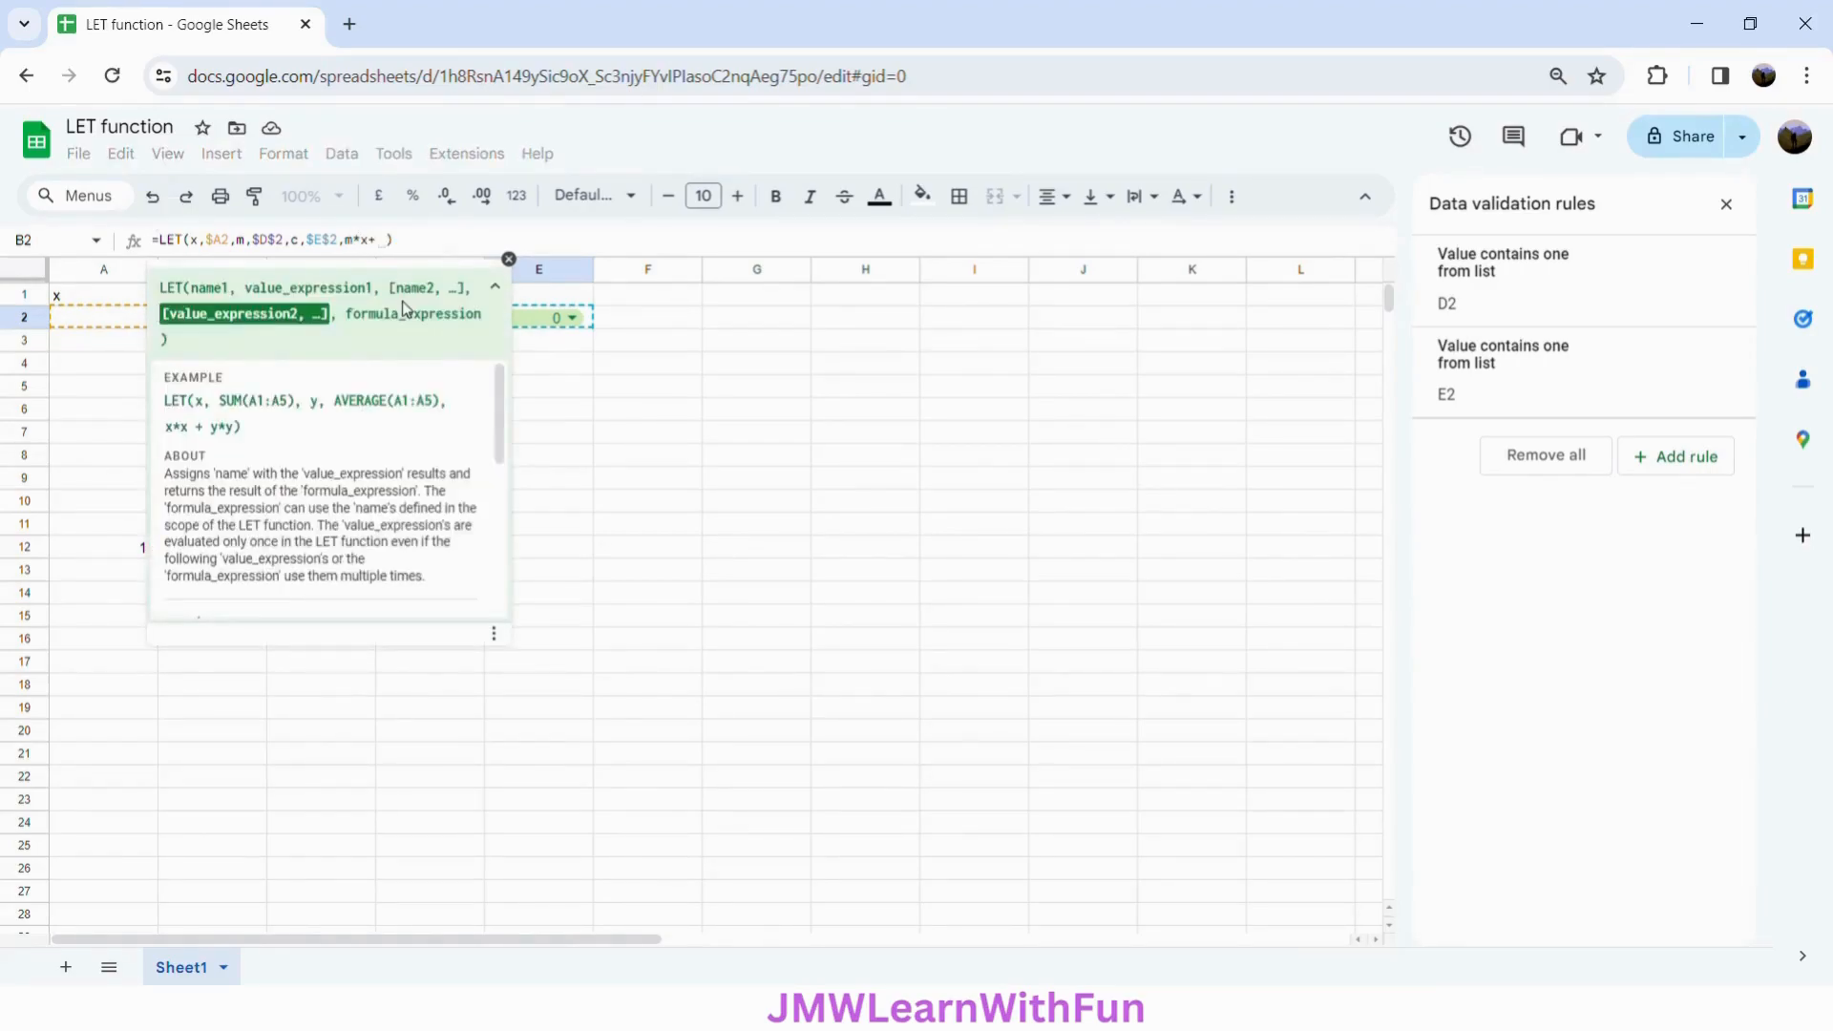
pyautogui.write('c')
pyautogui.click(410, 308)
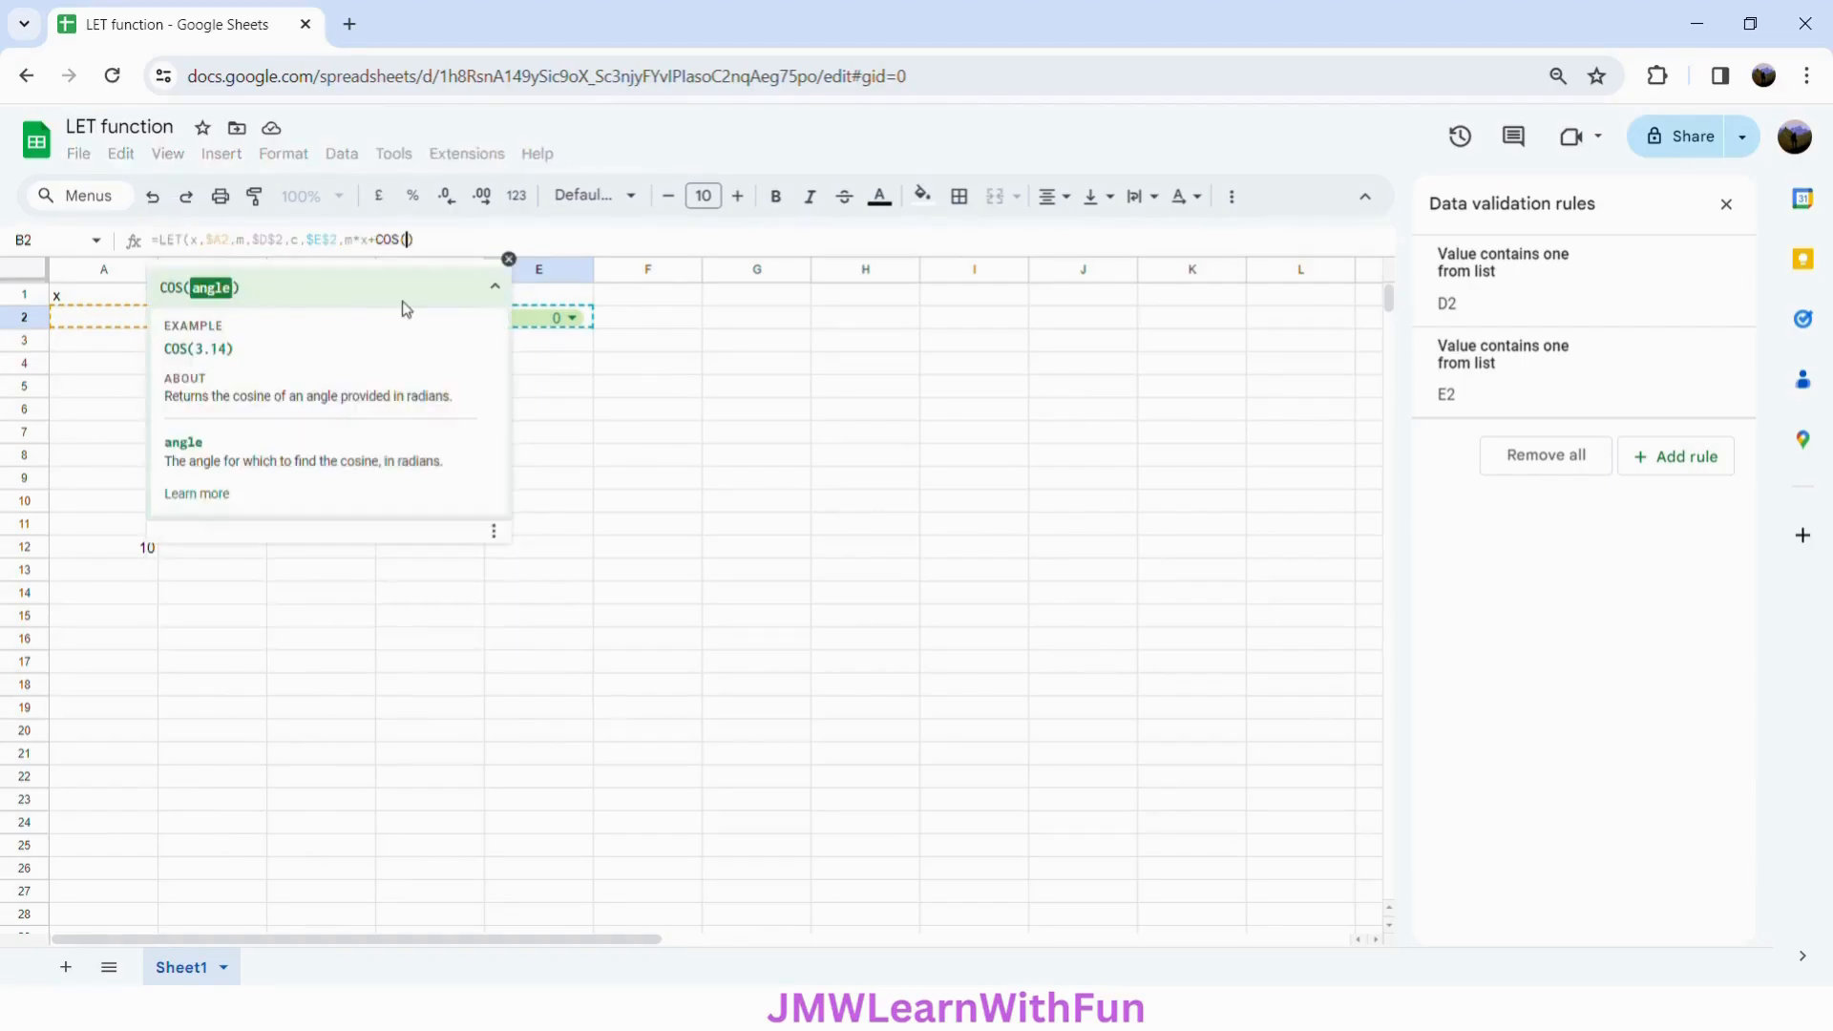
pyautogui.press('BackSpace')
pyautogui.press('BackSpace')
pyautogui.press('BackSpace')
pyautogui.press('BackSpace')
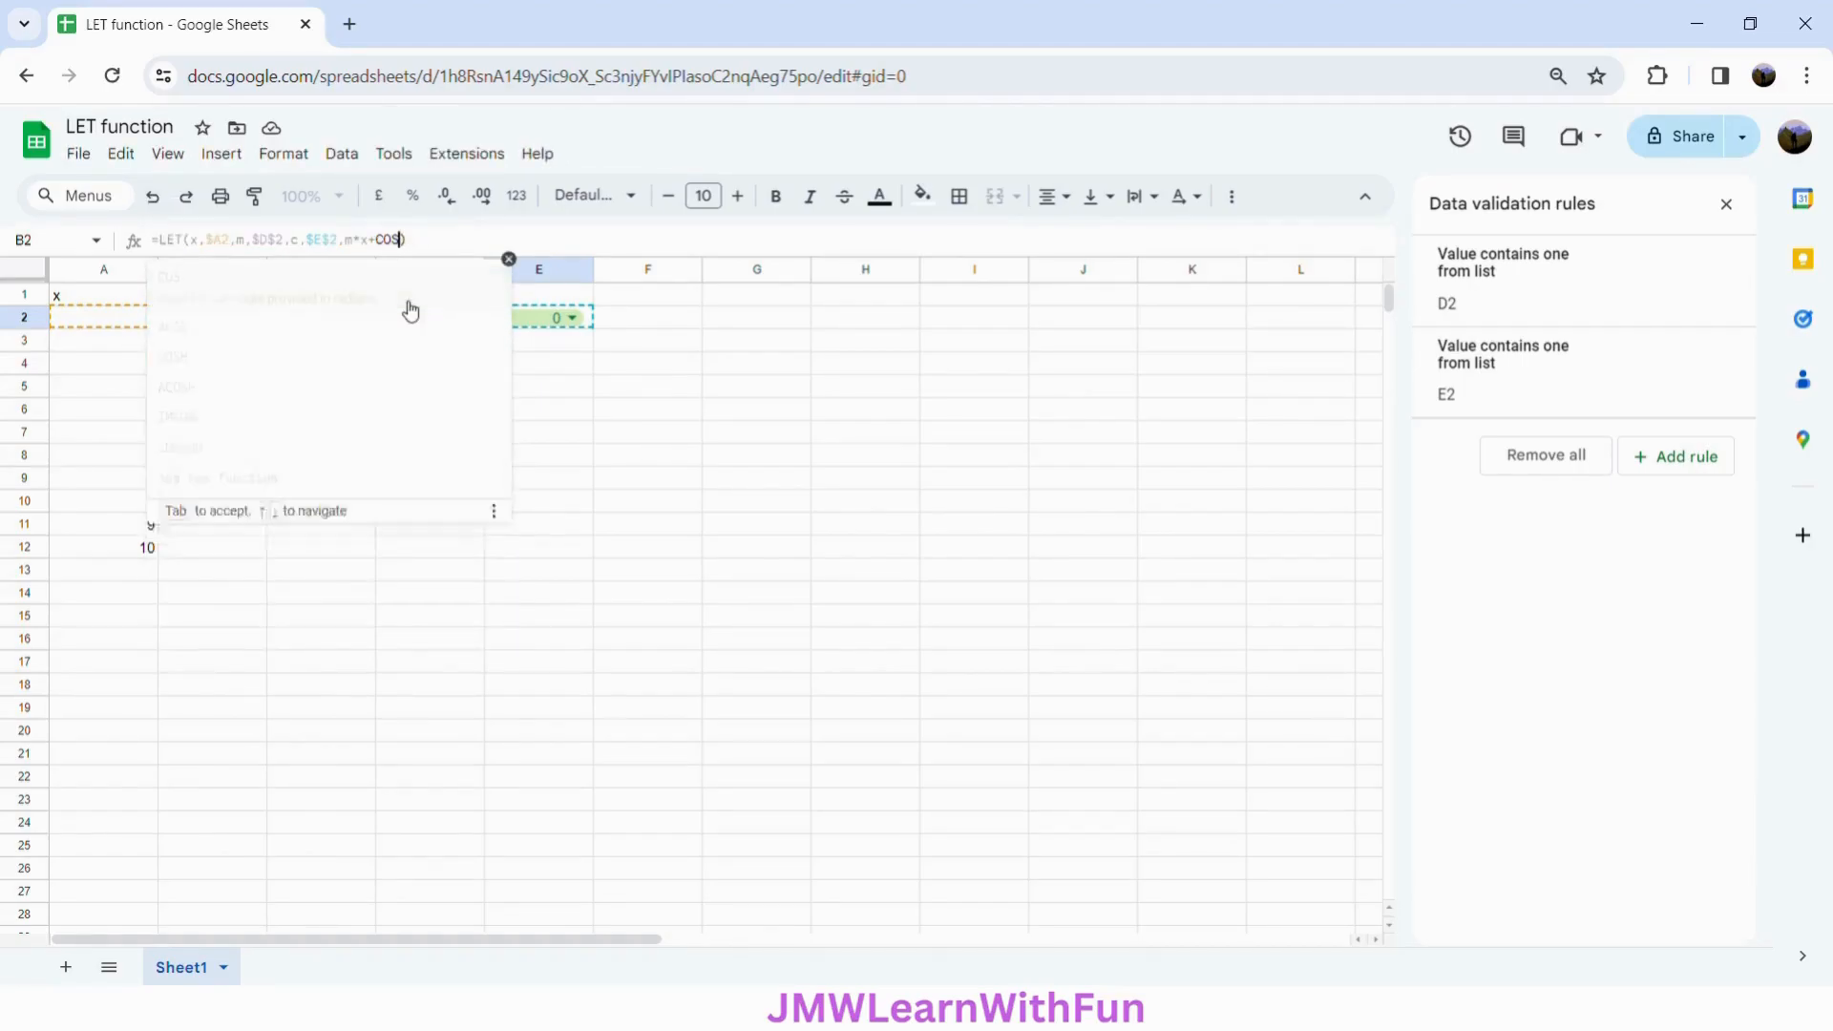
# - Complete the B2 LET formula's expression as m*x+c and accept the suggested auto-fill for the rest of the y column
pyautogui.write('c')
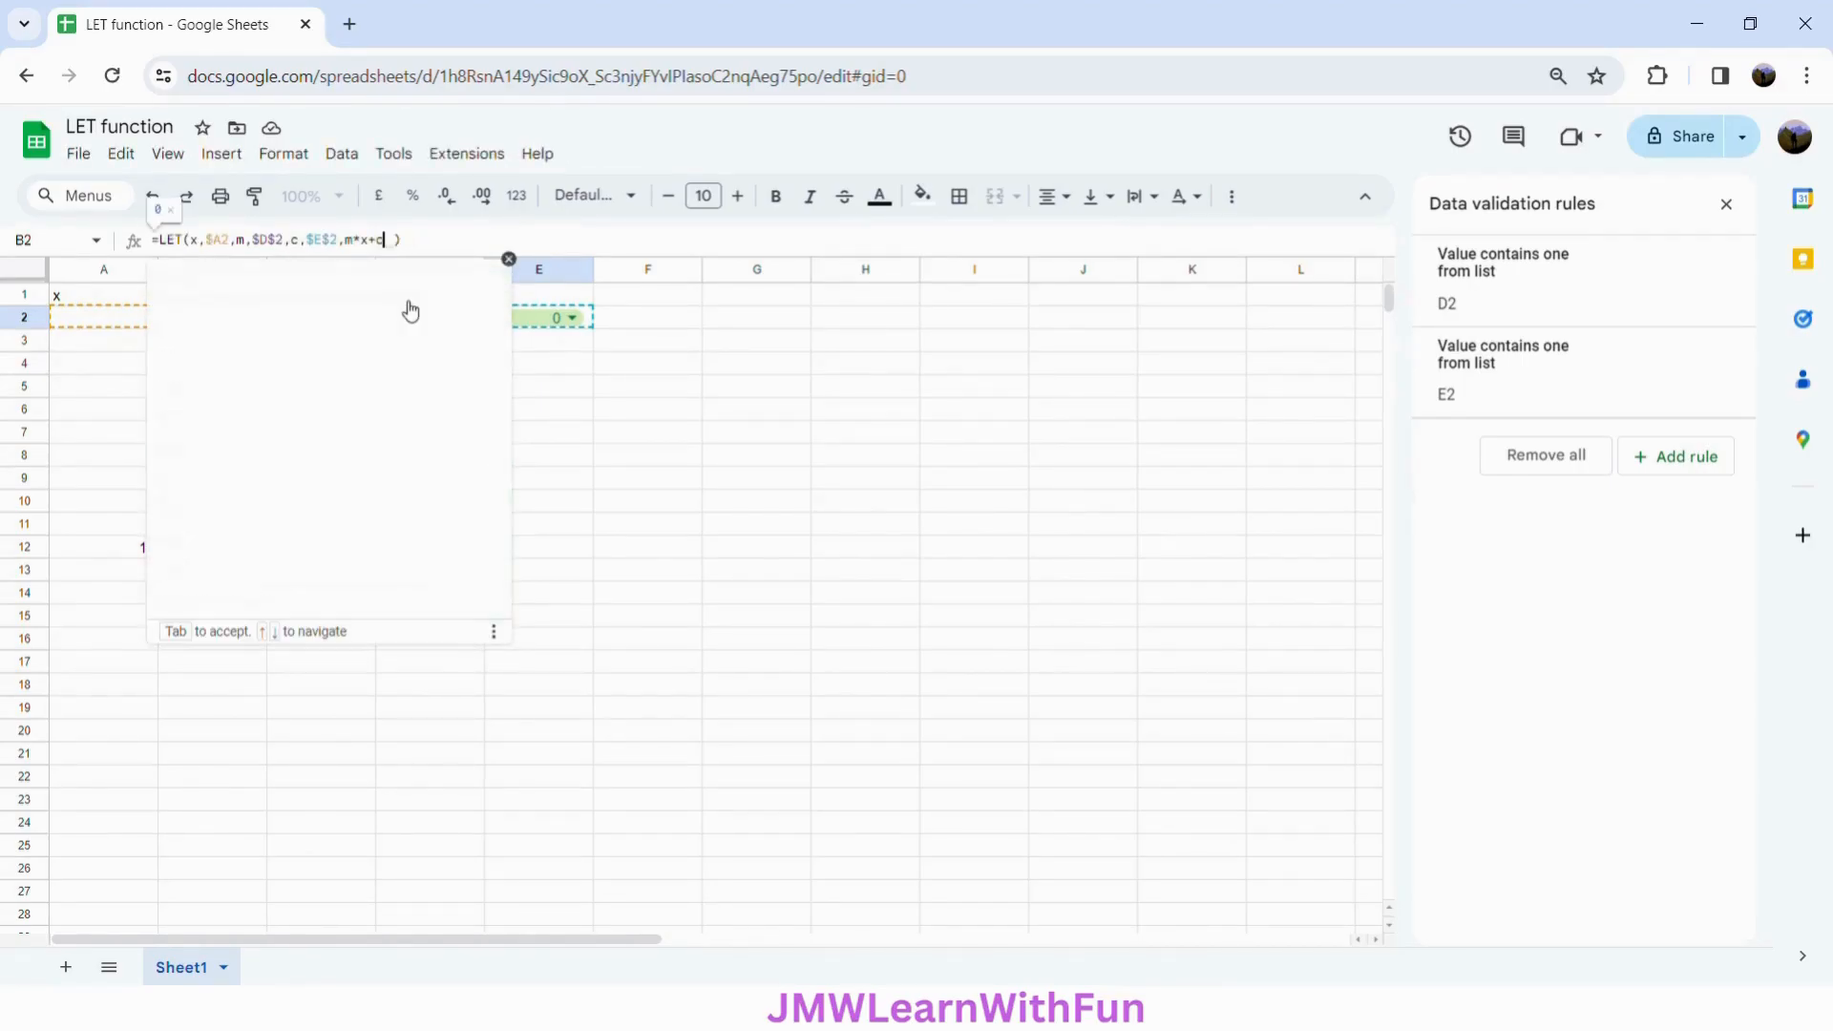
pyautogui.click(406, 248)
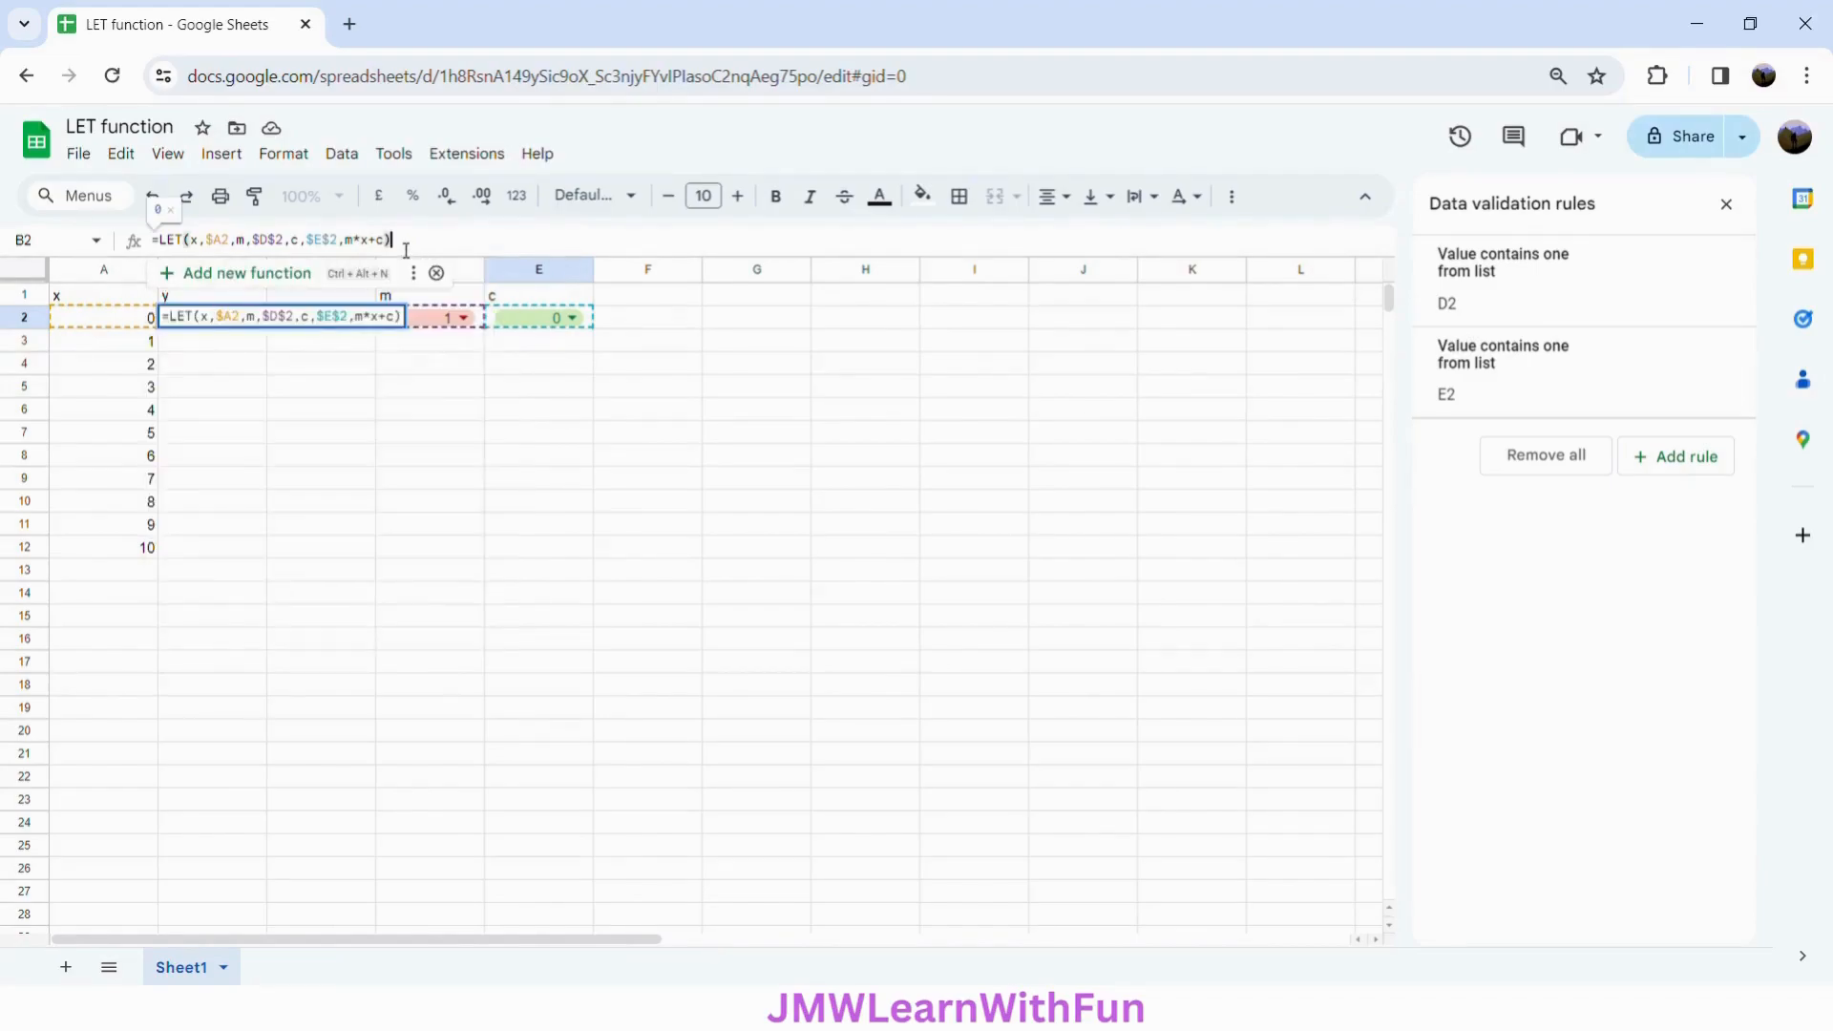
pyautogui.press('Return')
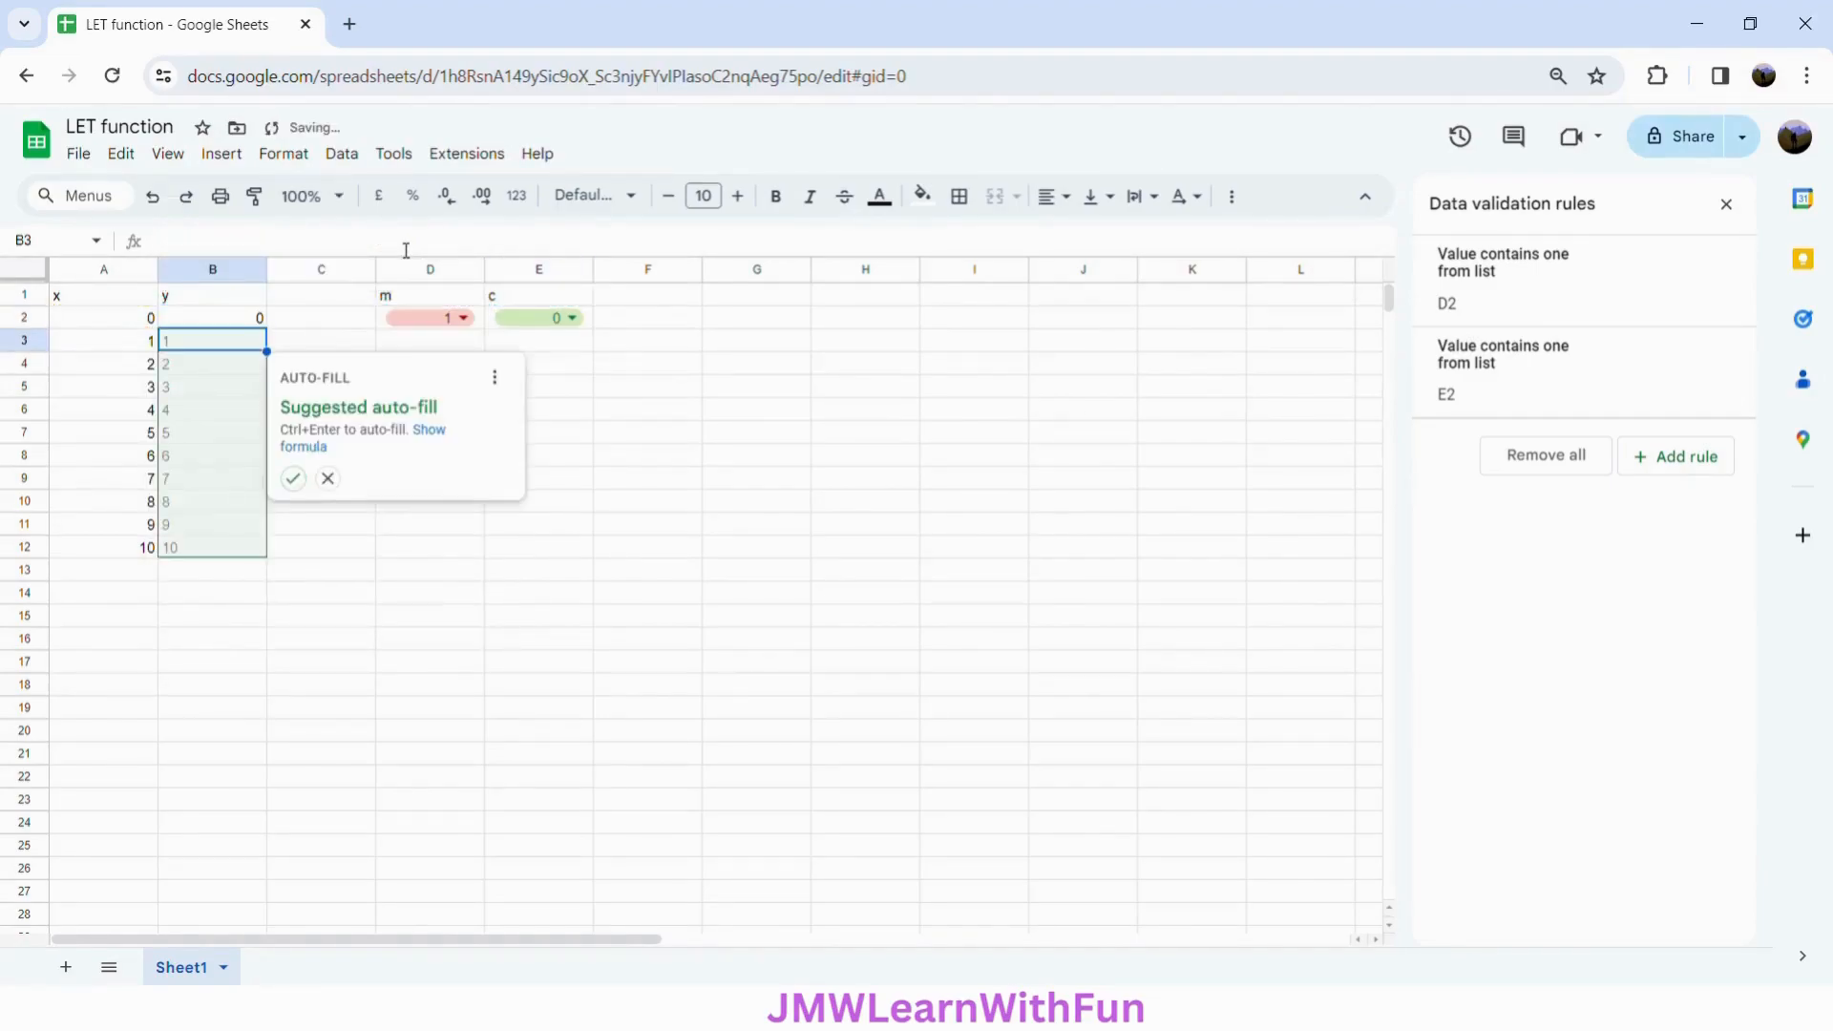
pyautogui.click(295, 481)
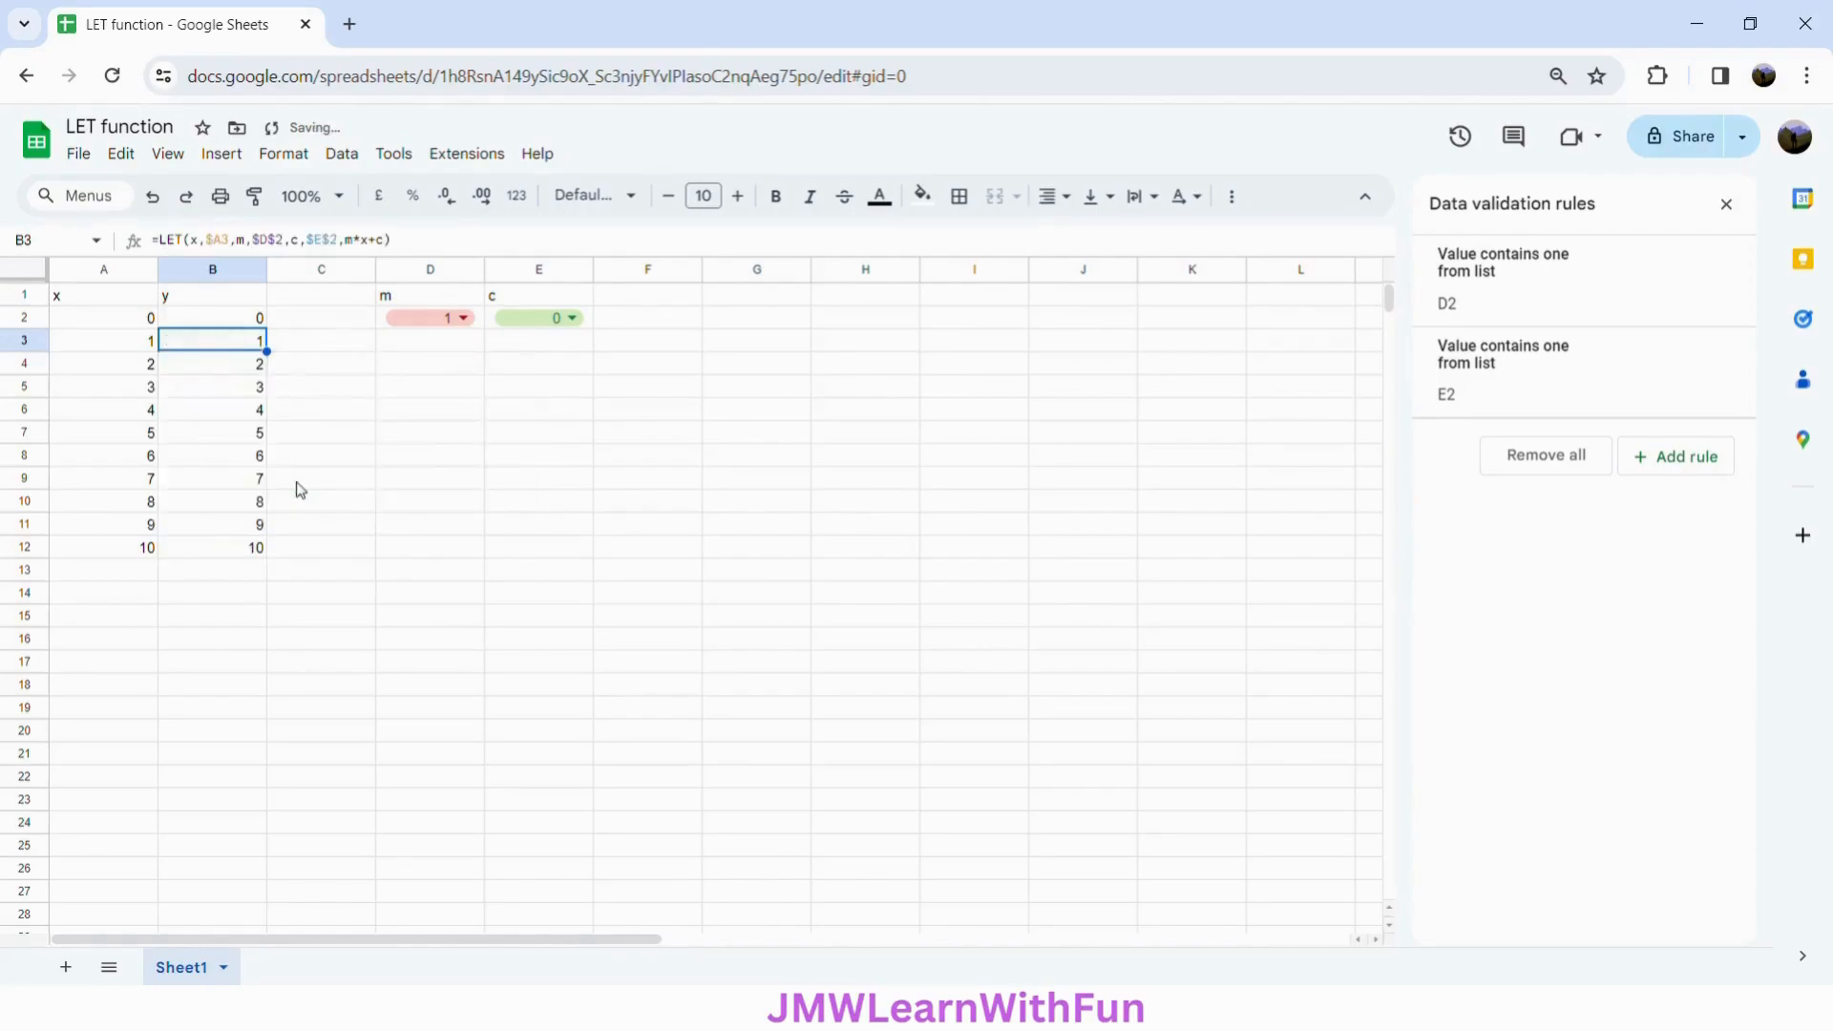
# - Apply all borders to the x and y table in A1:B12 and centre its contents horizontally and vertically
pyautogui.click(95, 295)
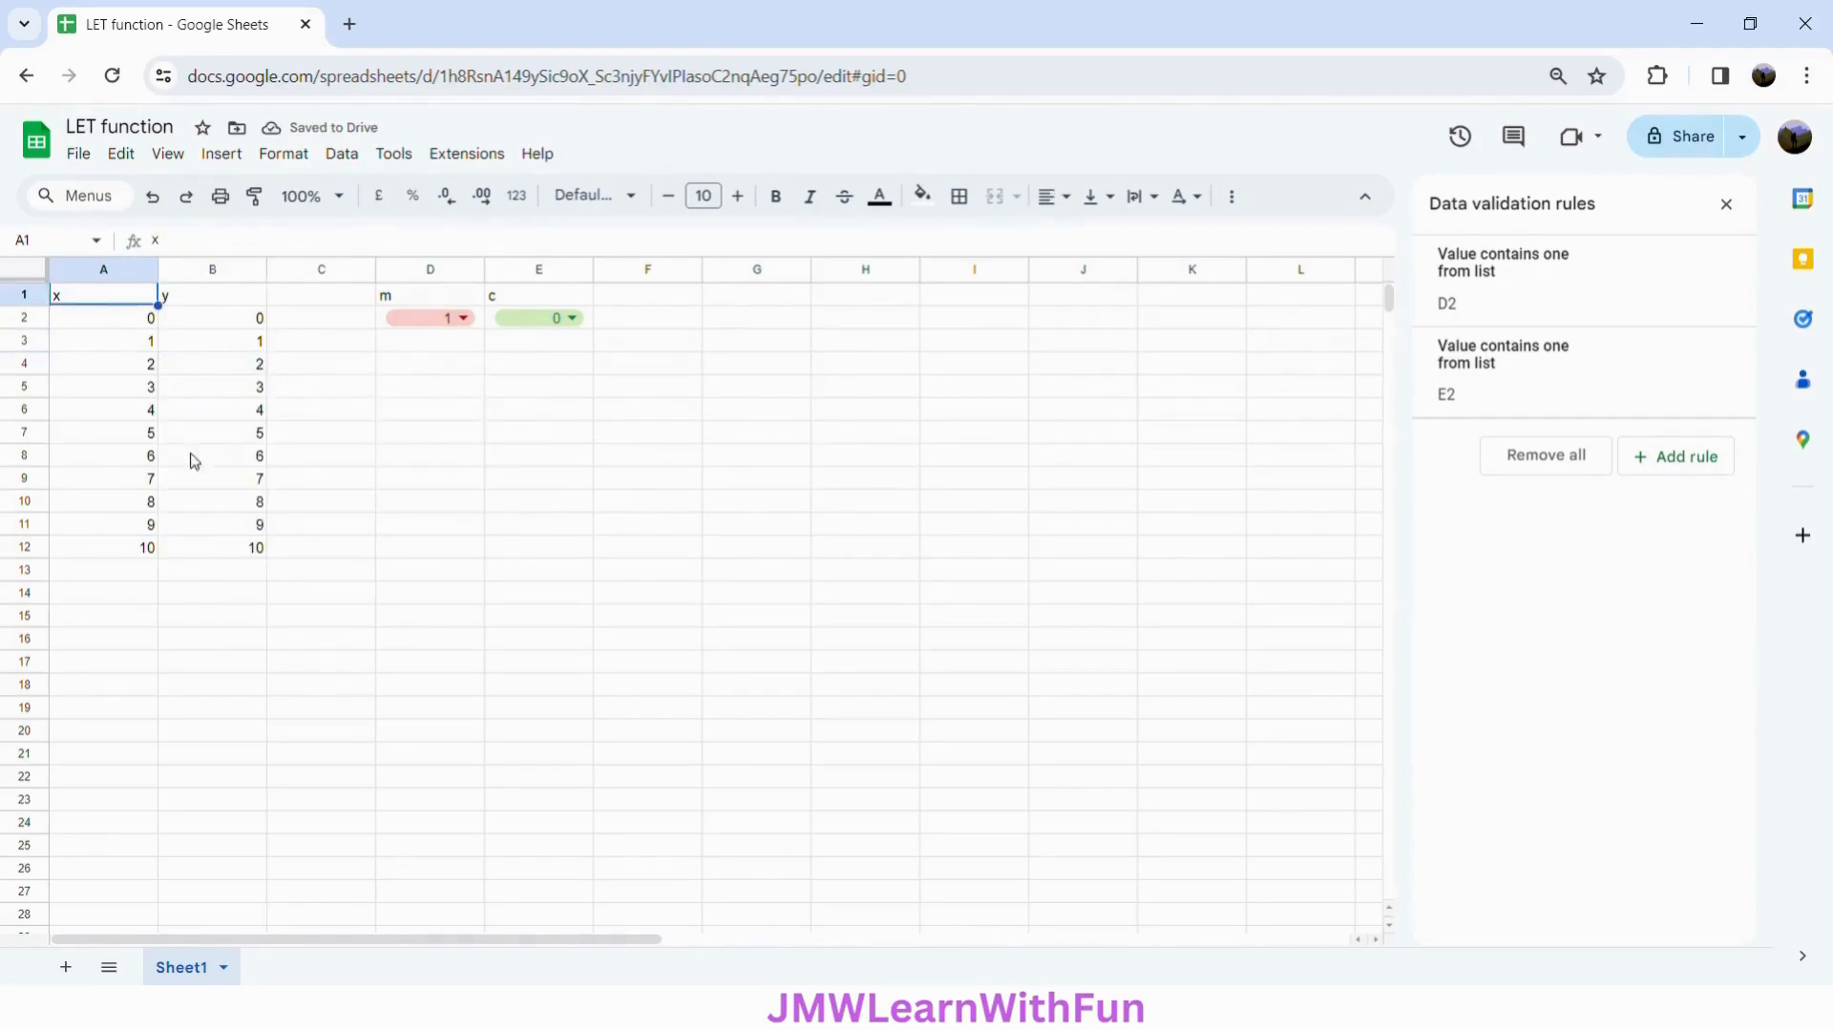
pyautogui.keyDown('shift'); pyautogui.click(225, 547); pyautogui.keyUp('shift')
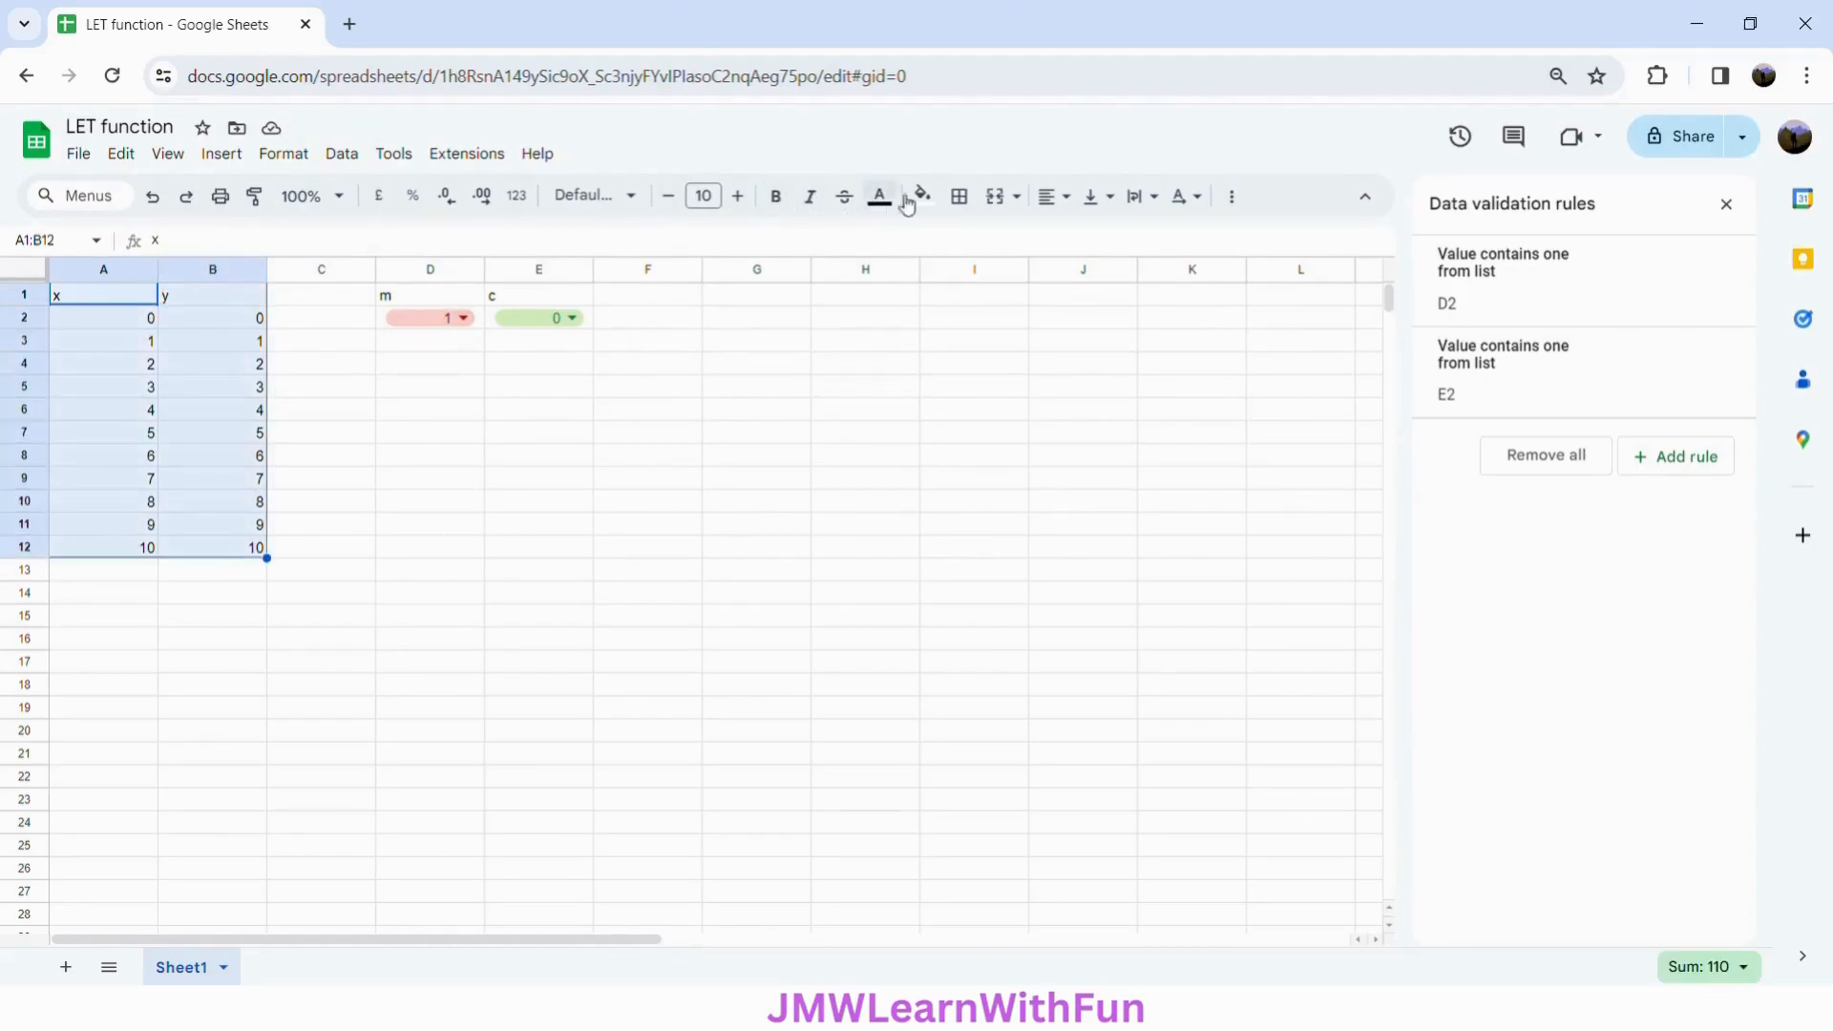
pyautogui.click(960, 197)
pyautogui.click(971, 242)
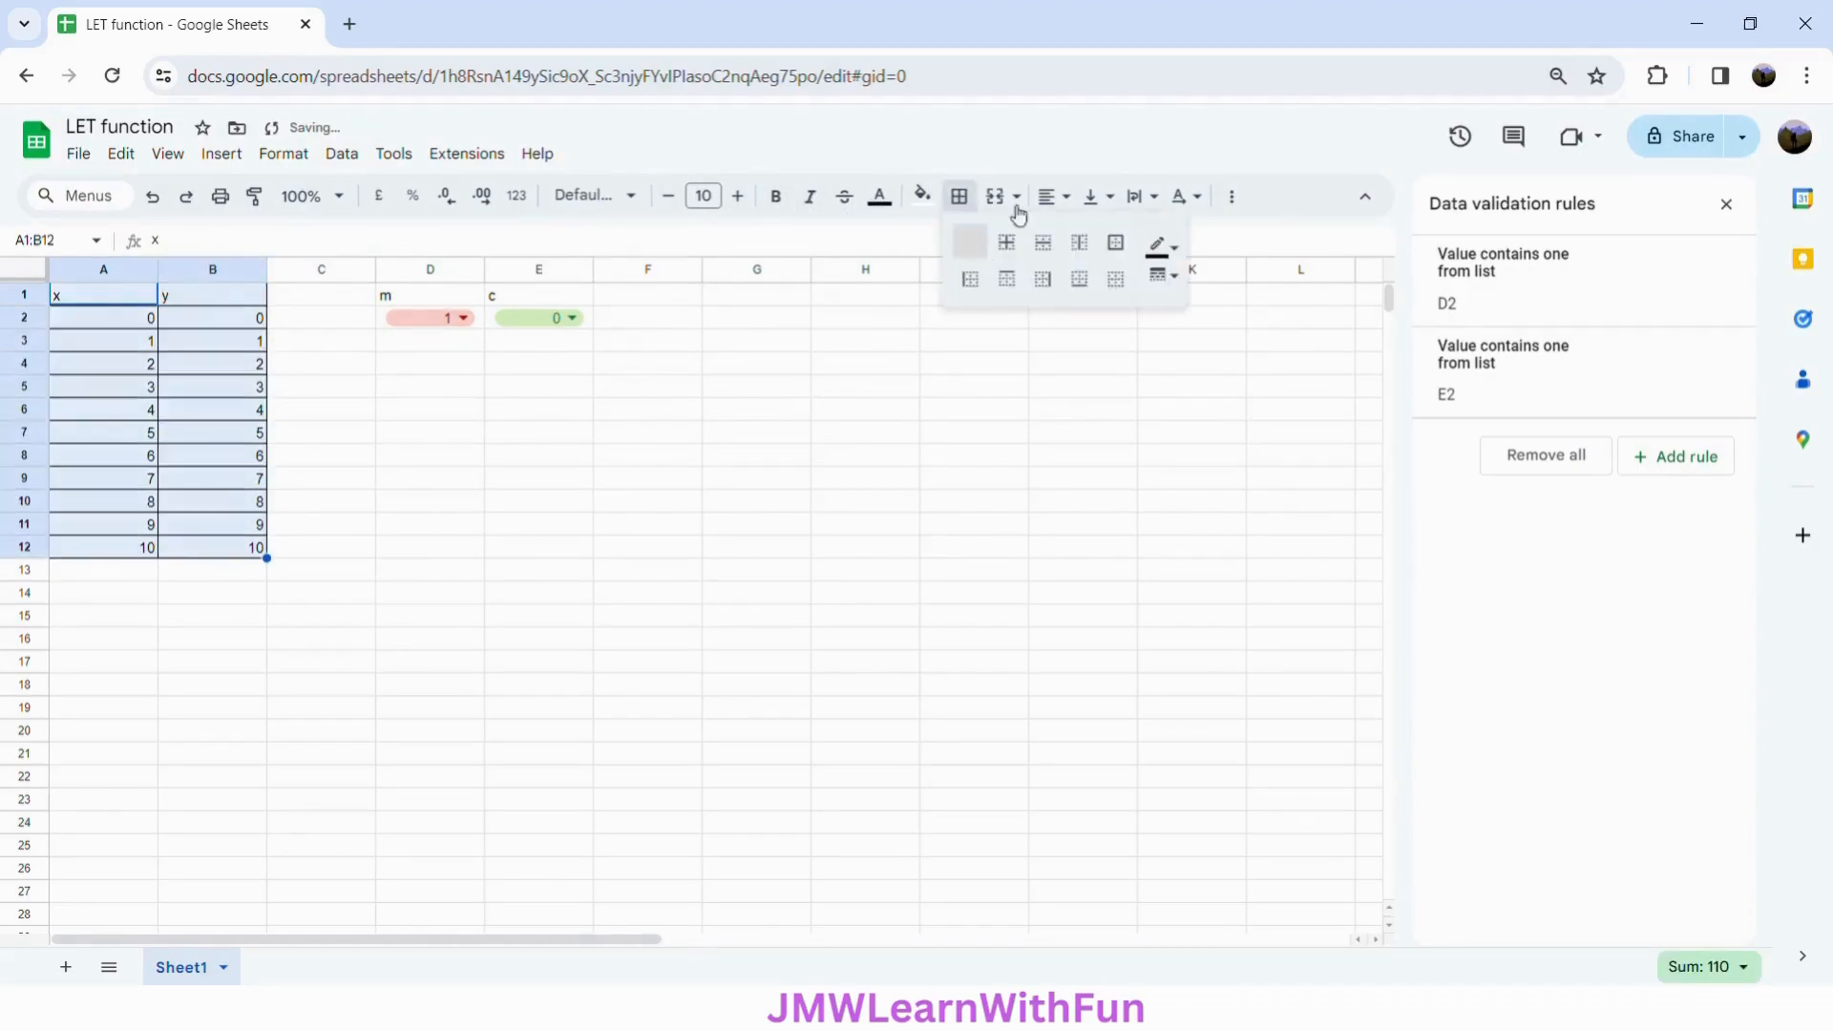
pyautogui.click(1063, 199)
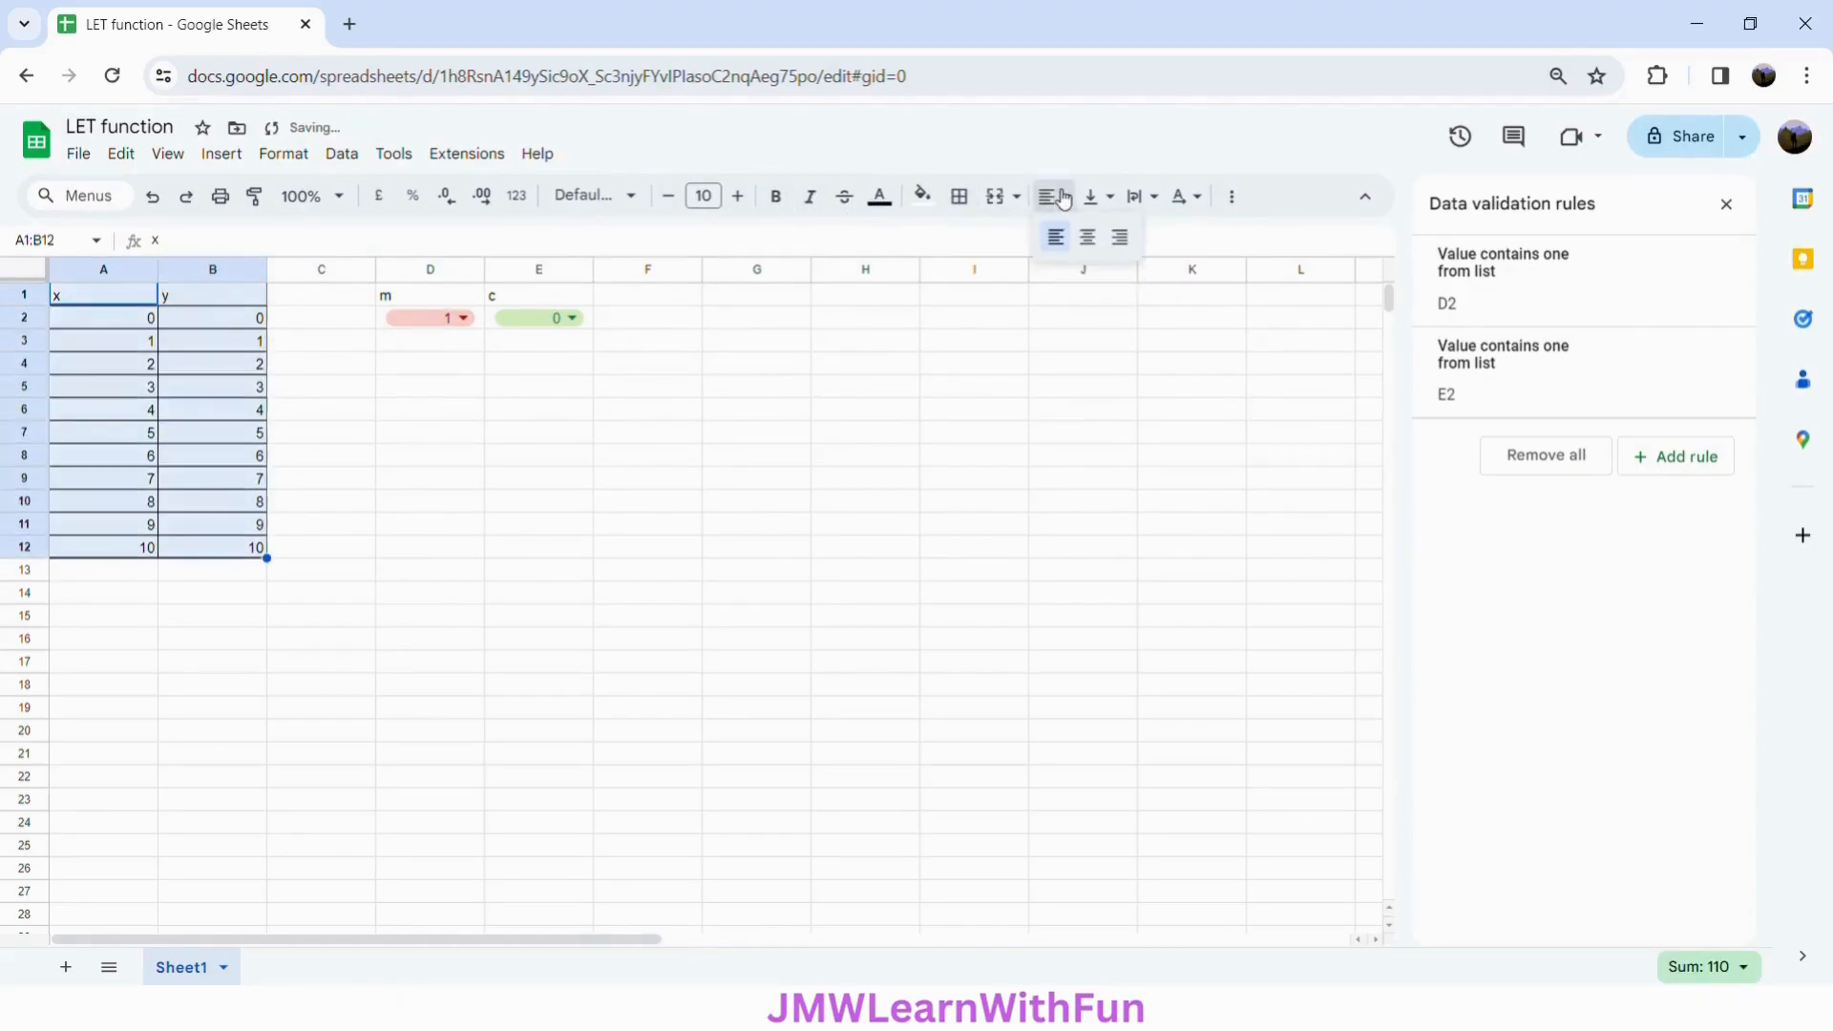
pyautogui.click(1087, 239)
pyautogui.click(1100, 201)
pyautogui.click(1131, 239)
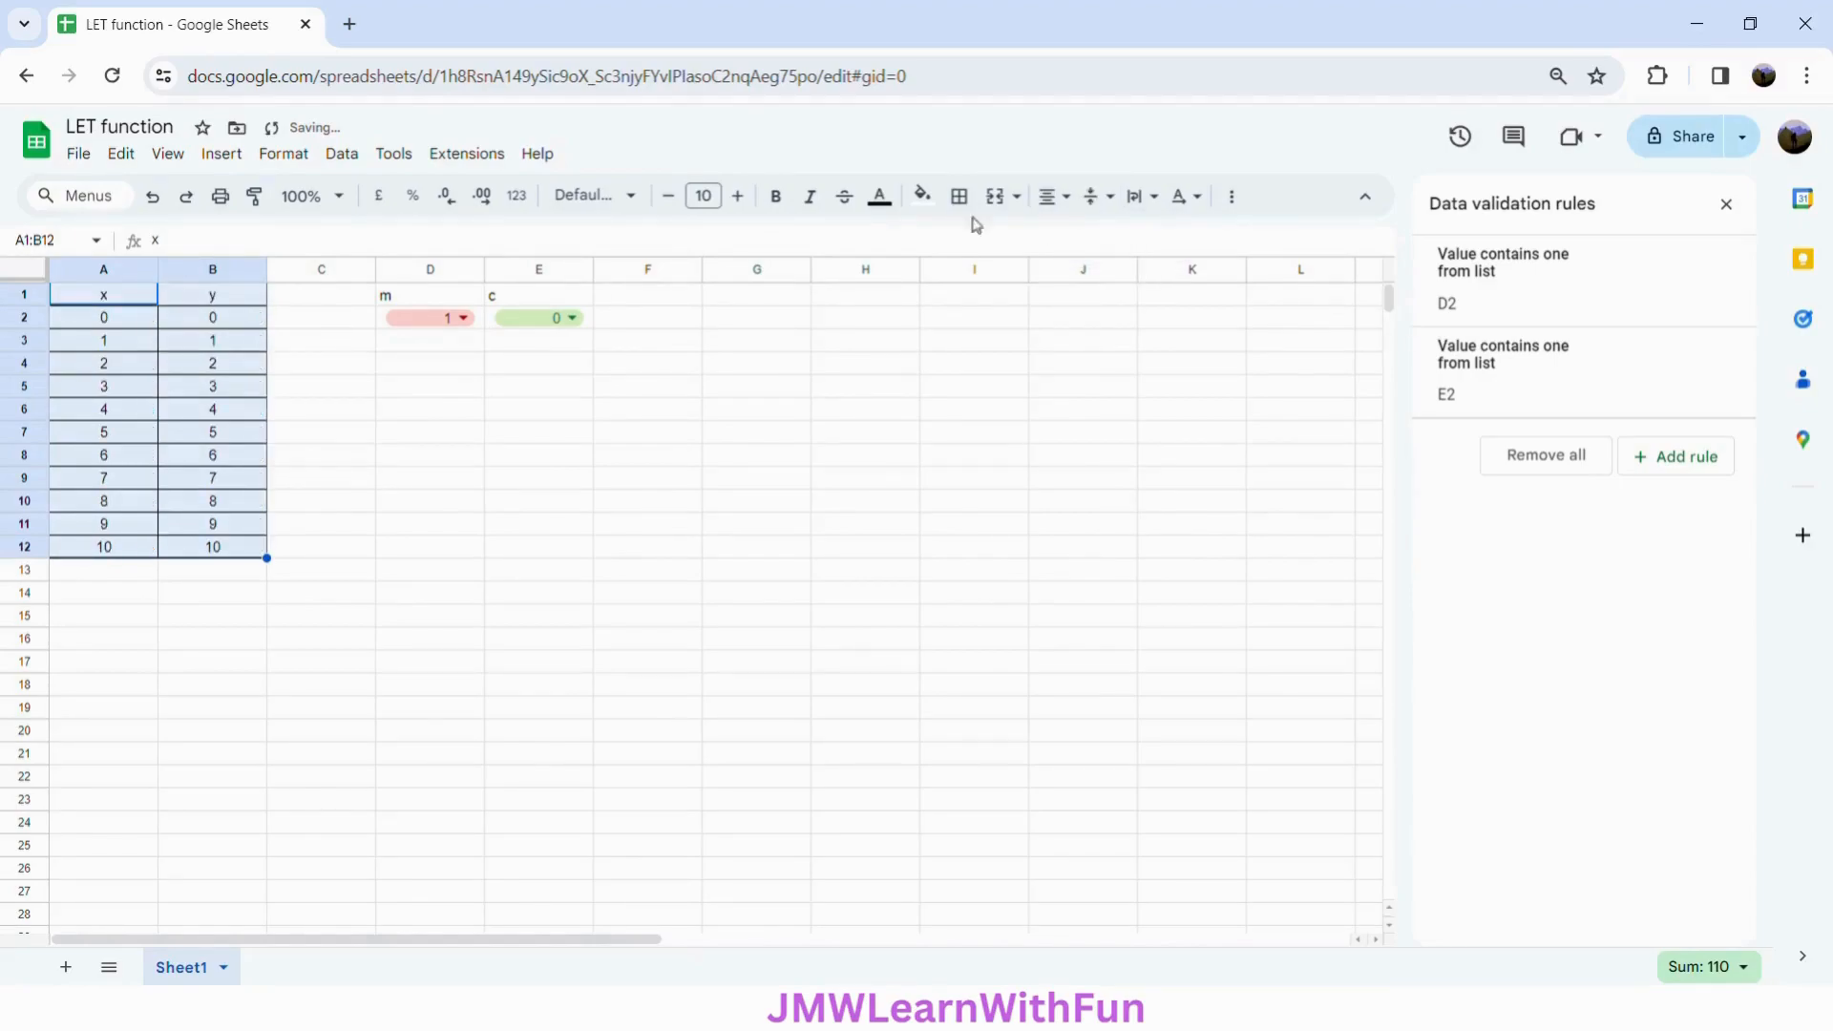
# - Make the x and y headers in A1:B1 bold with a yellow fill
pyautogui.click(115, 299)
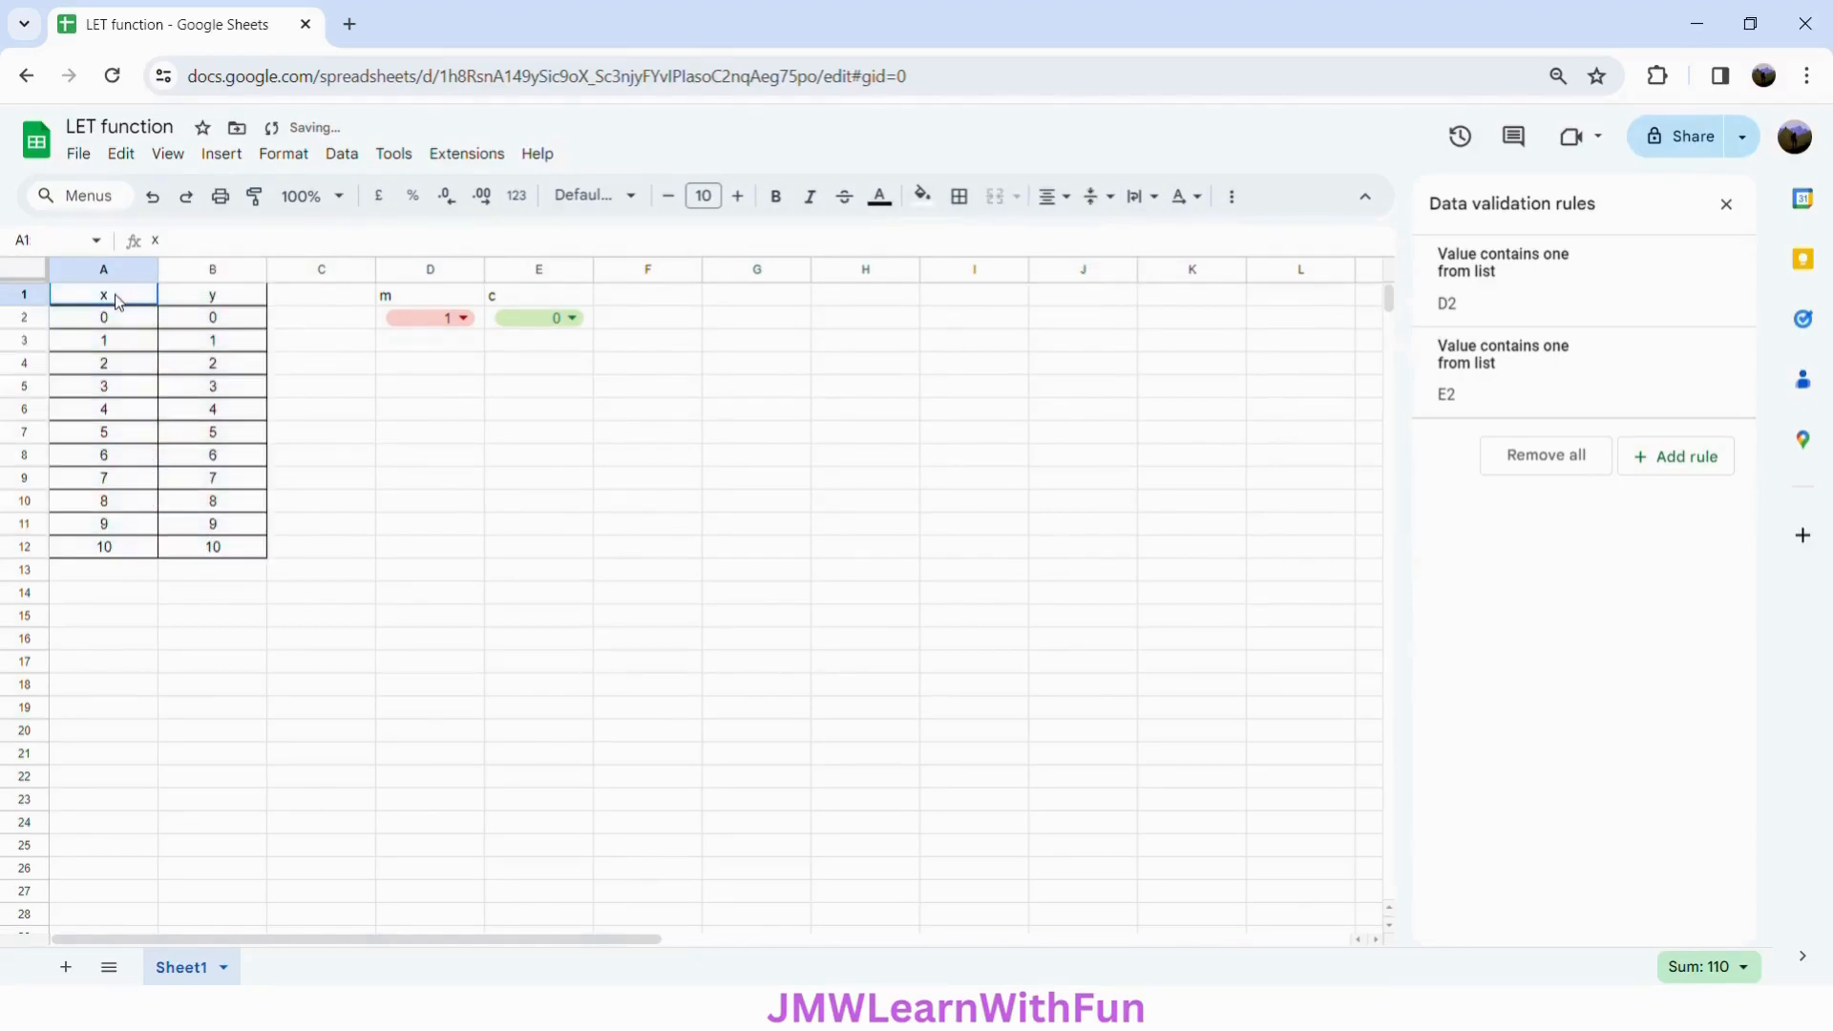
pyautogui.keyDown('shift'); pyautogui.click(197, 304); pyautogui.keyUp('shift')
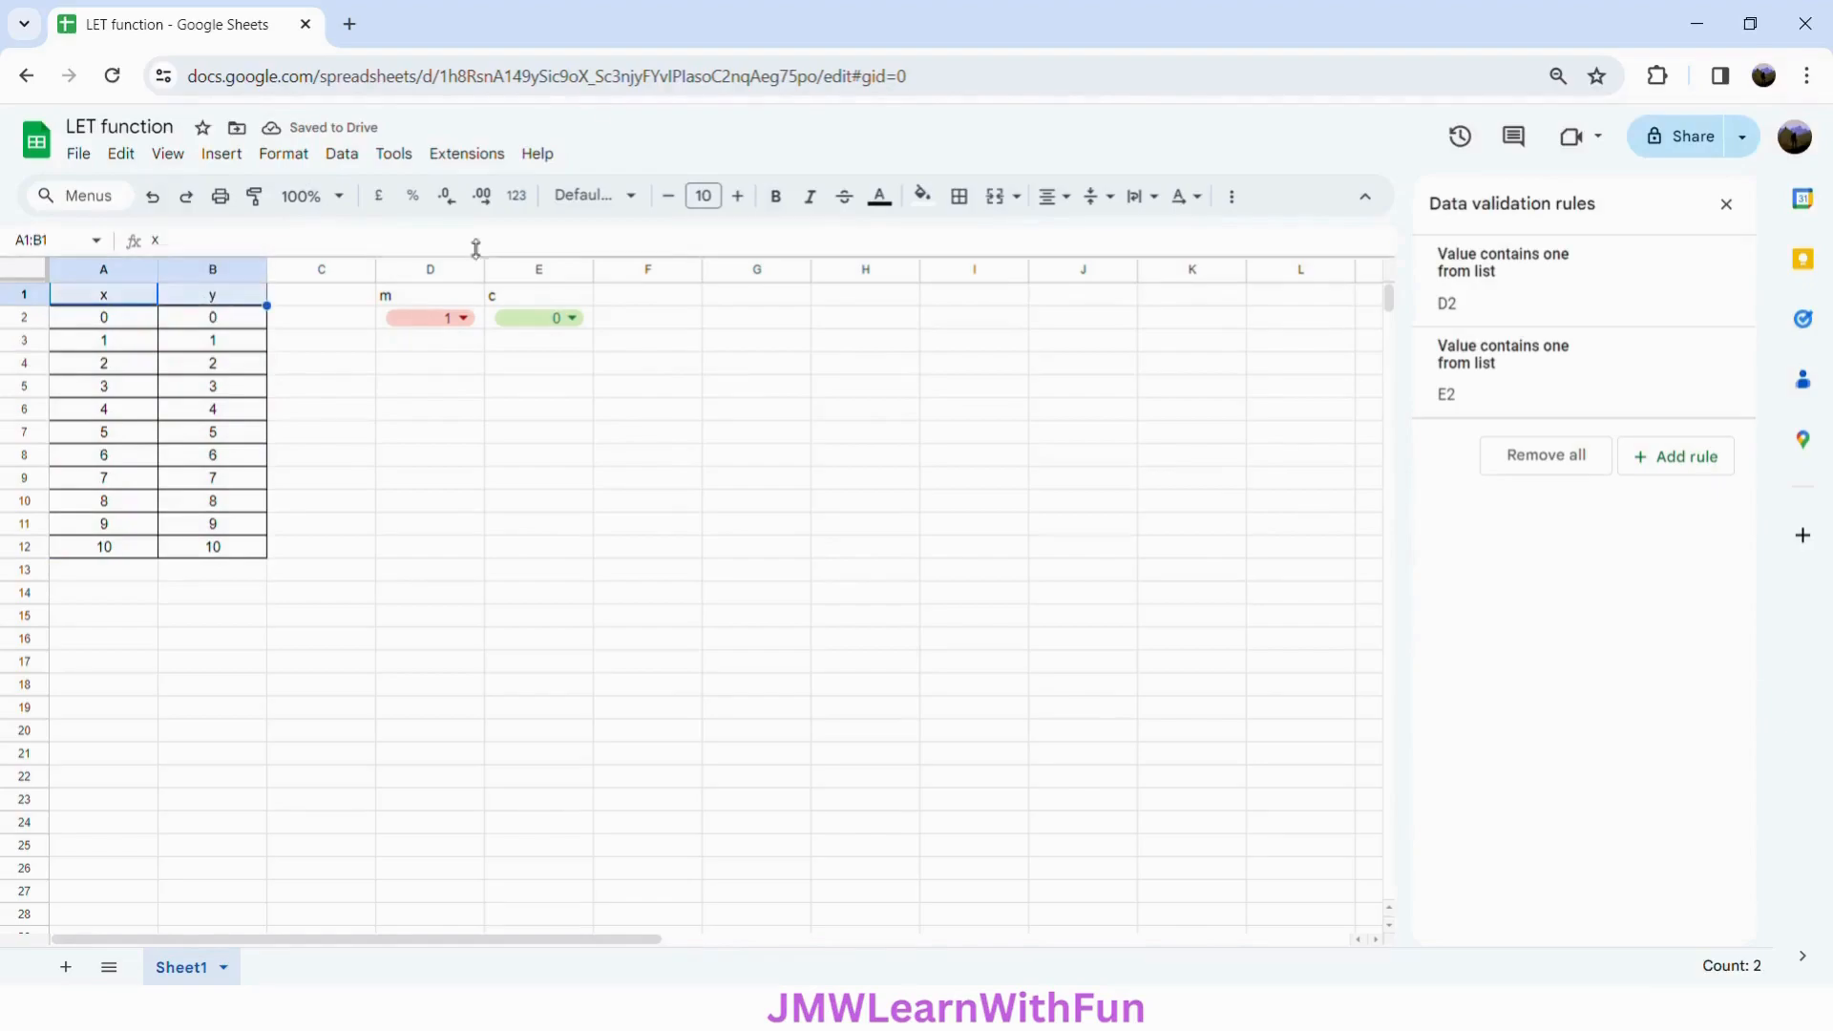
pyautogui.click(776, 196)
pyautogui.click(922, 197)
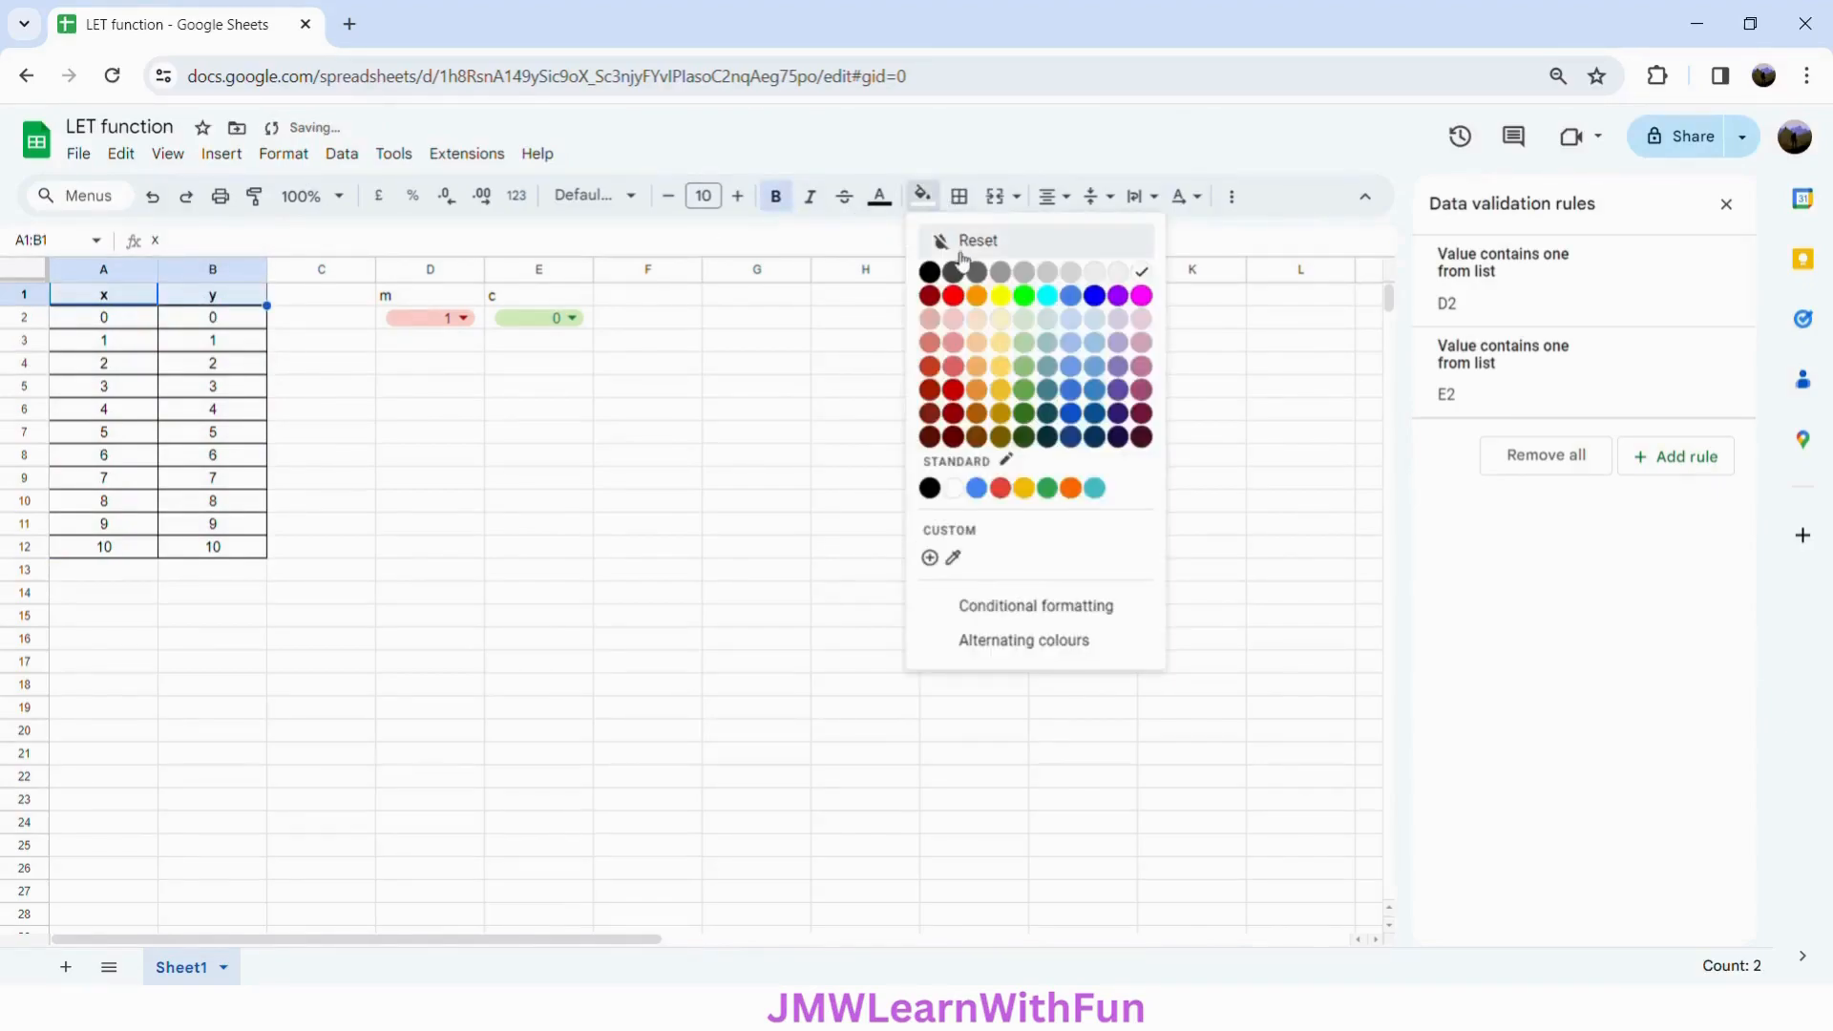
pyautogui.click(1002, 296)
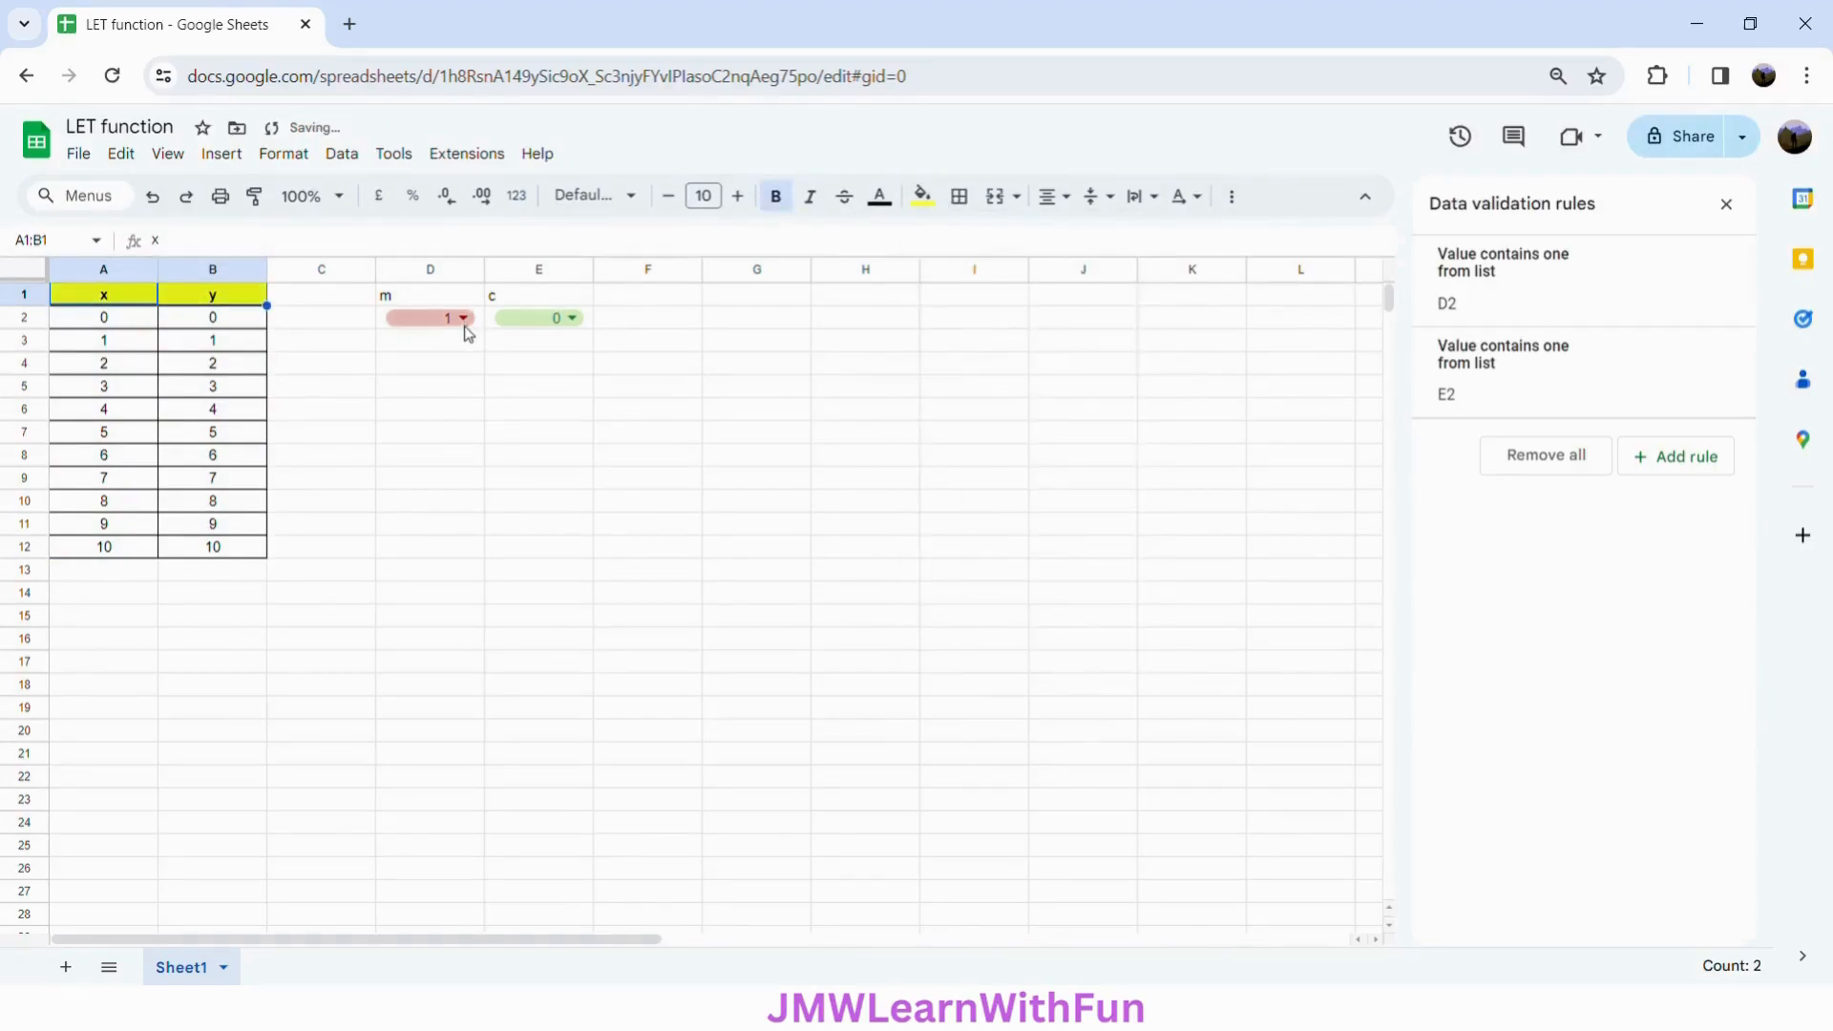
# - Apply all borders to the m and c cells in D1:E2 and centre their contents horizontally and vertically
pyautogui.click(414, 297)
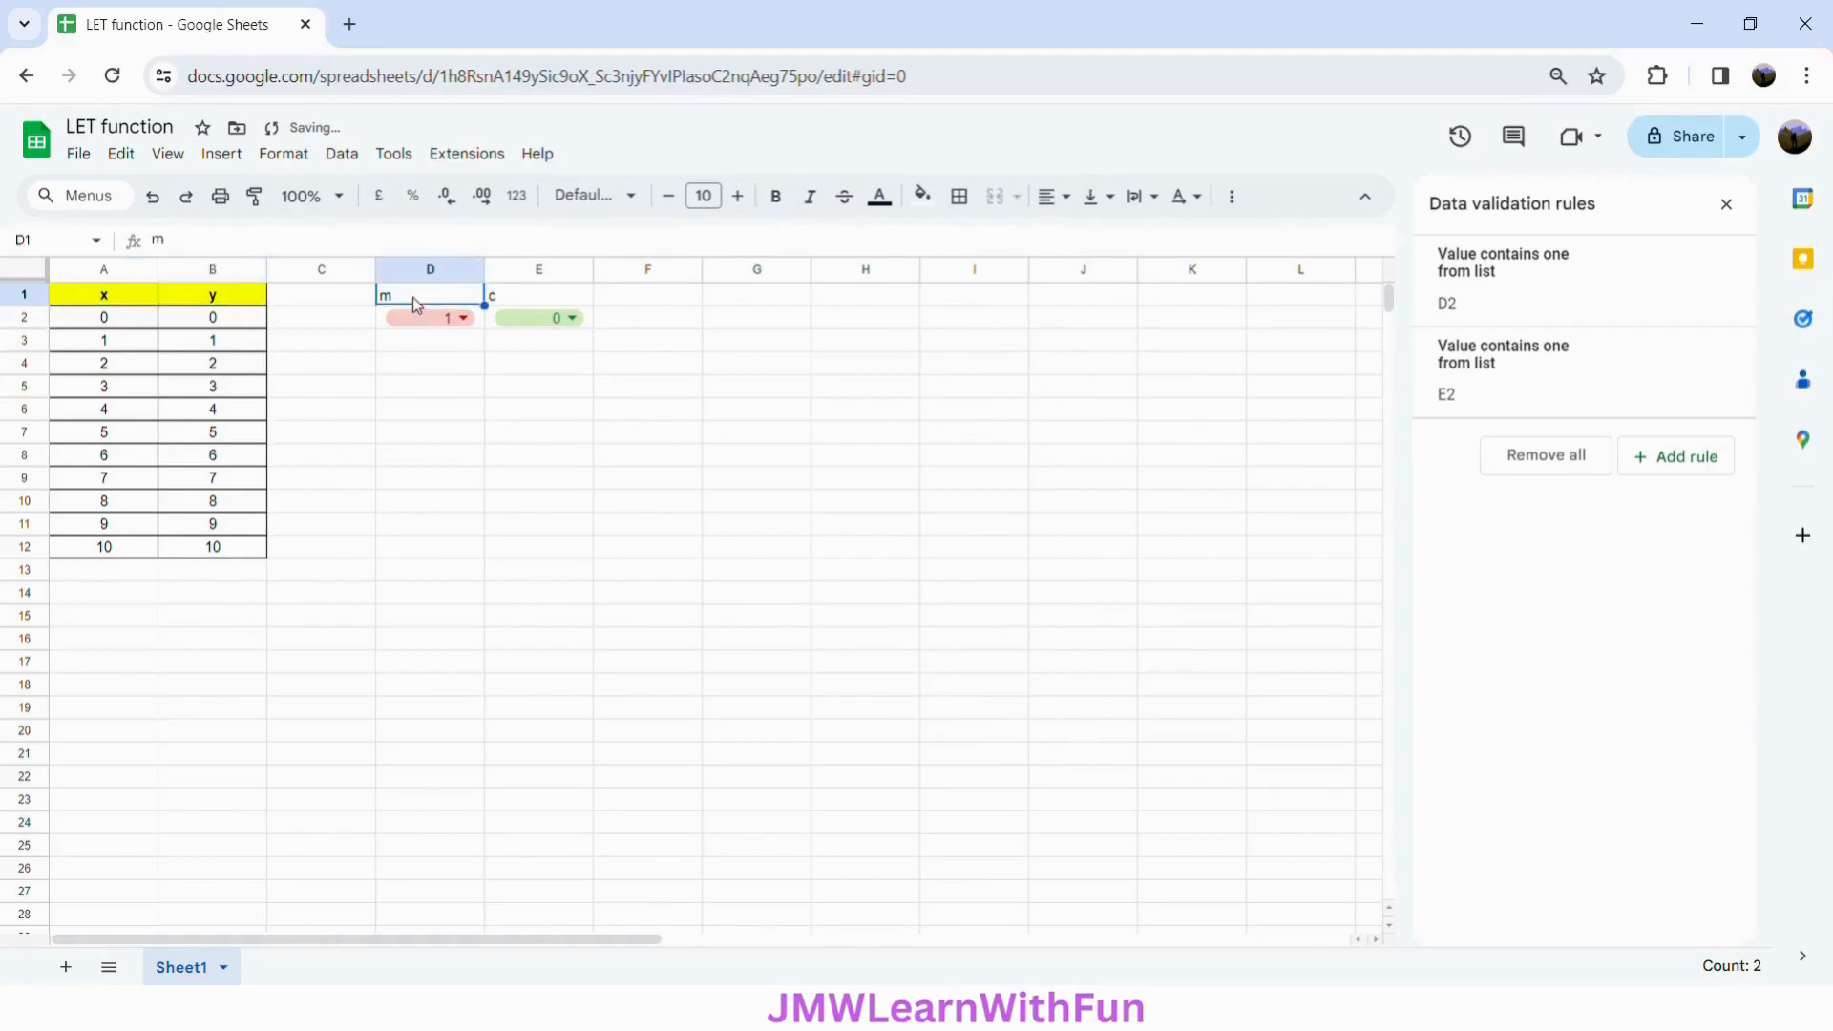
pyautogui.keyDown('shift'); pyautogui.click(591, 332); pyautogui.keyUp('shift')
pyautogui.click(973, 206)
pyautogui.click(970, 243)
pyautogui.click(1053, 197)
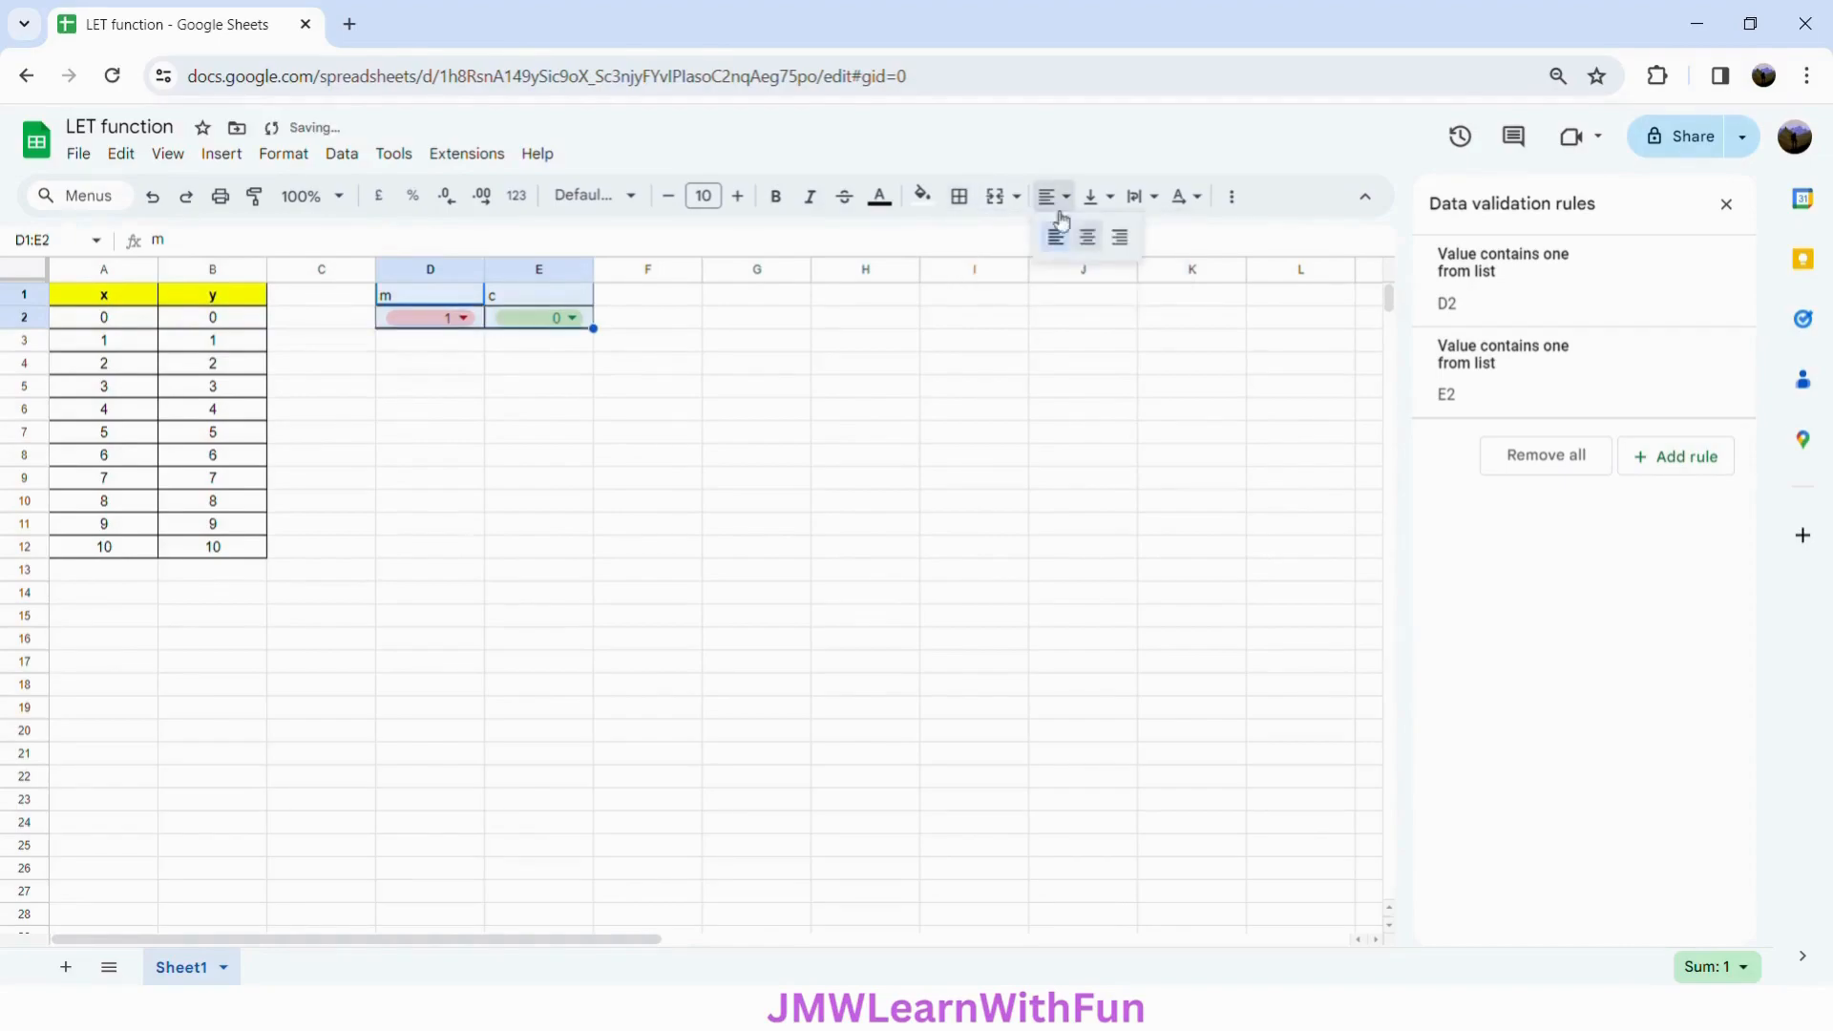
pyautogui.click(1088, 237)
pyautogui.click(1095, 198)
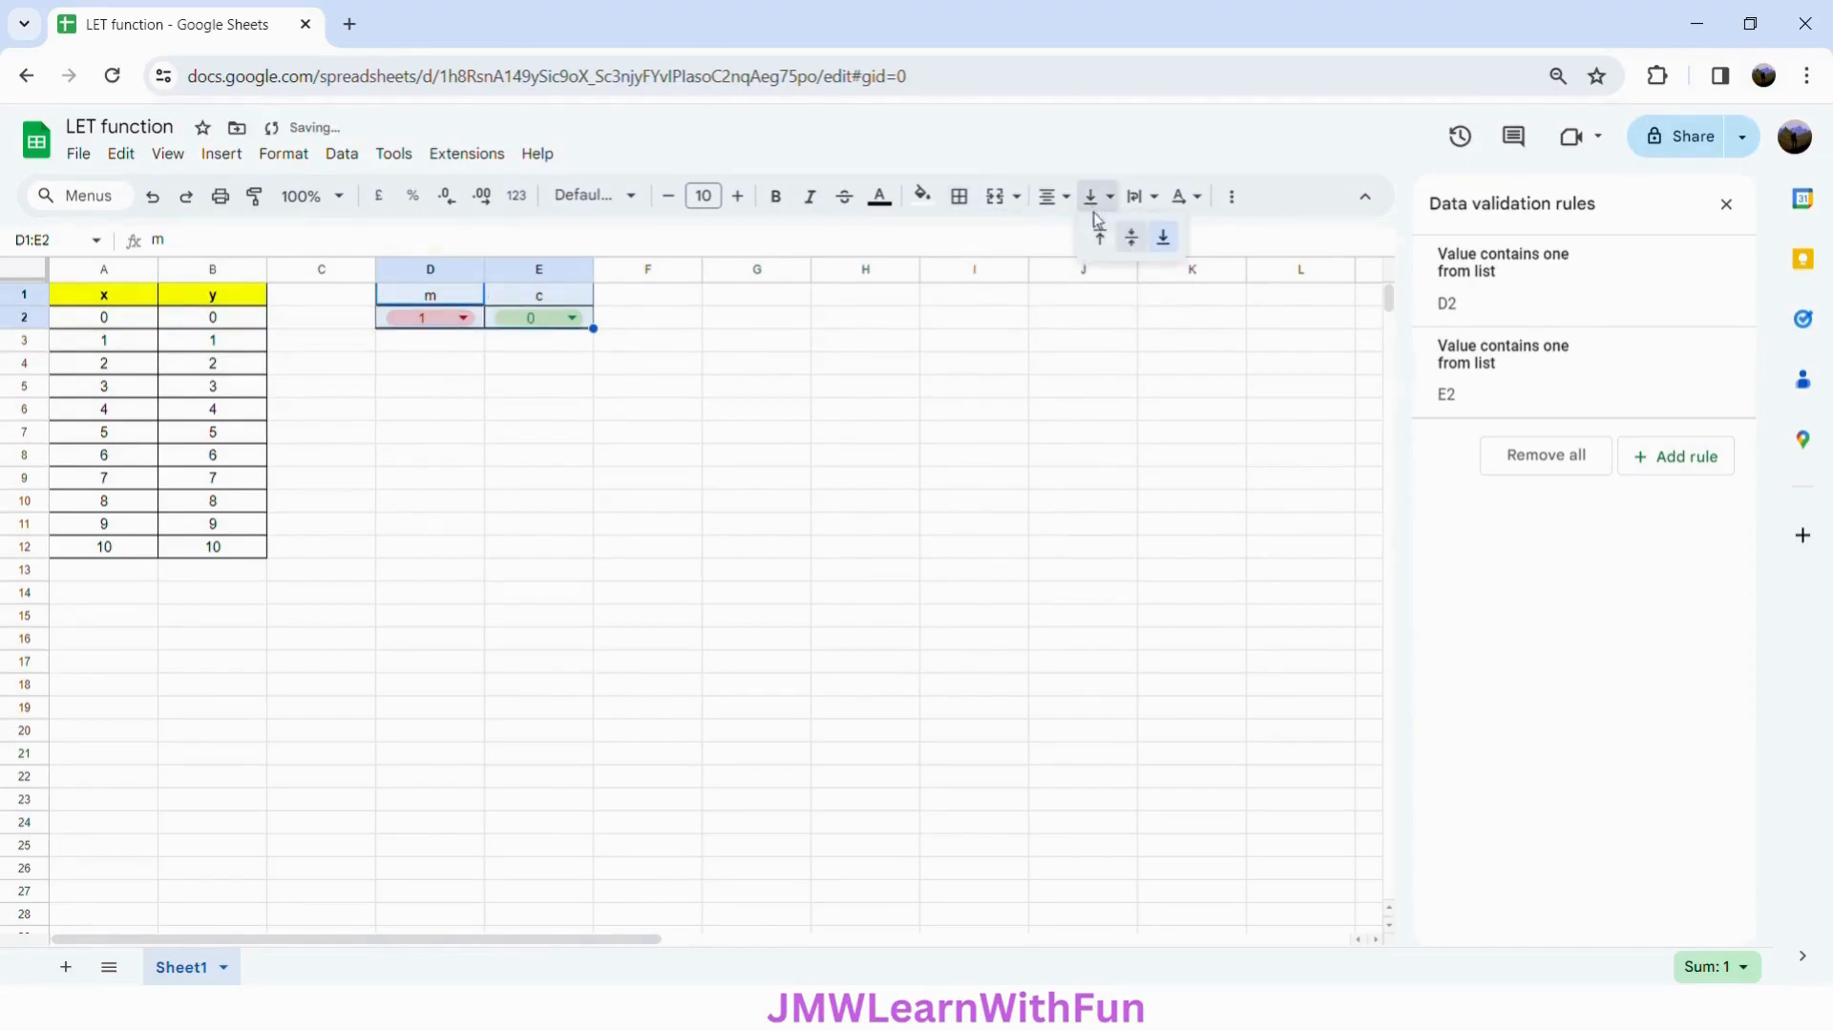
pyautogui.click(1133, 240)
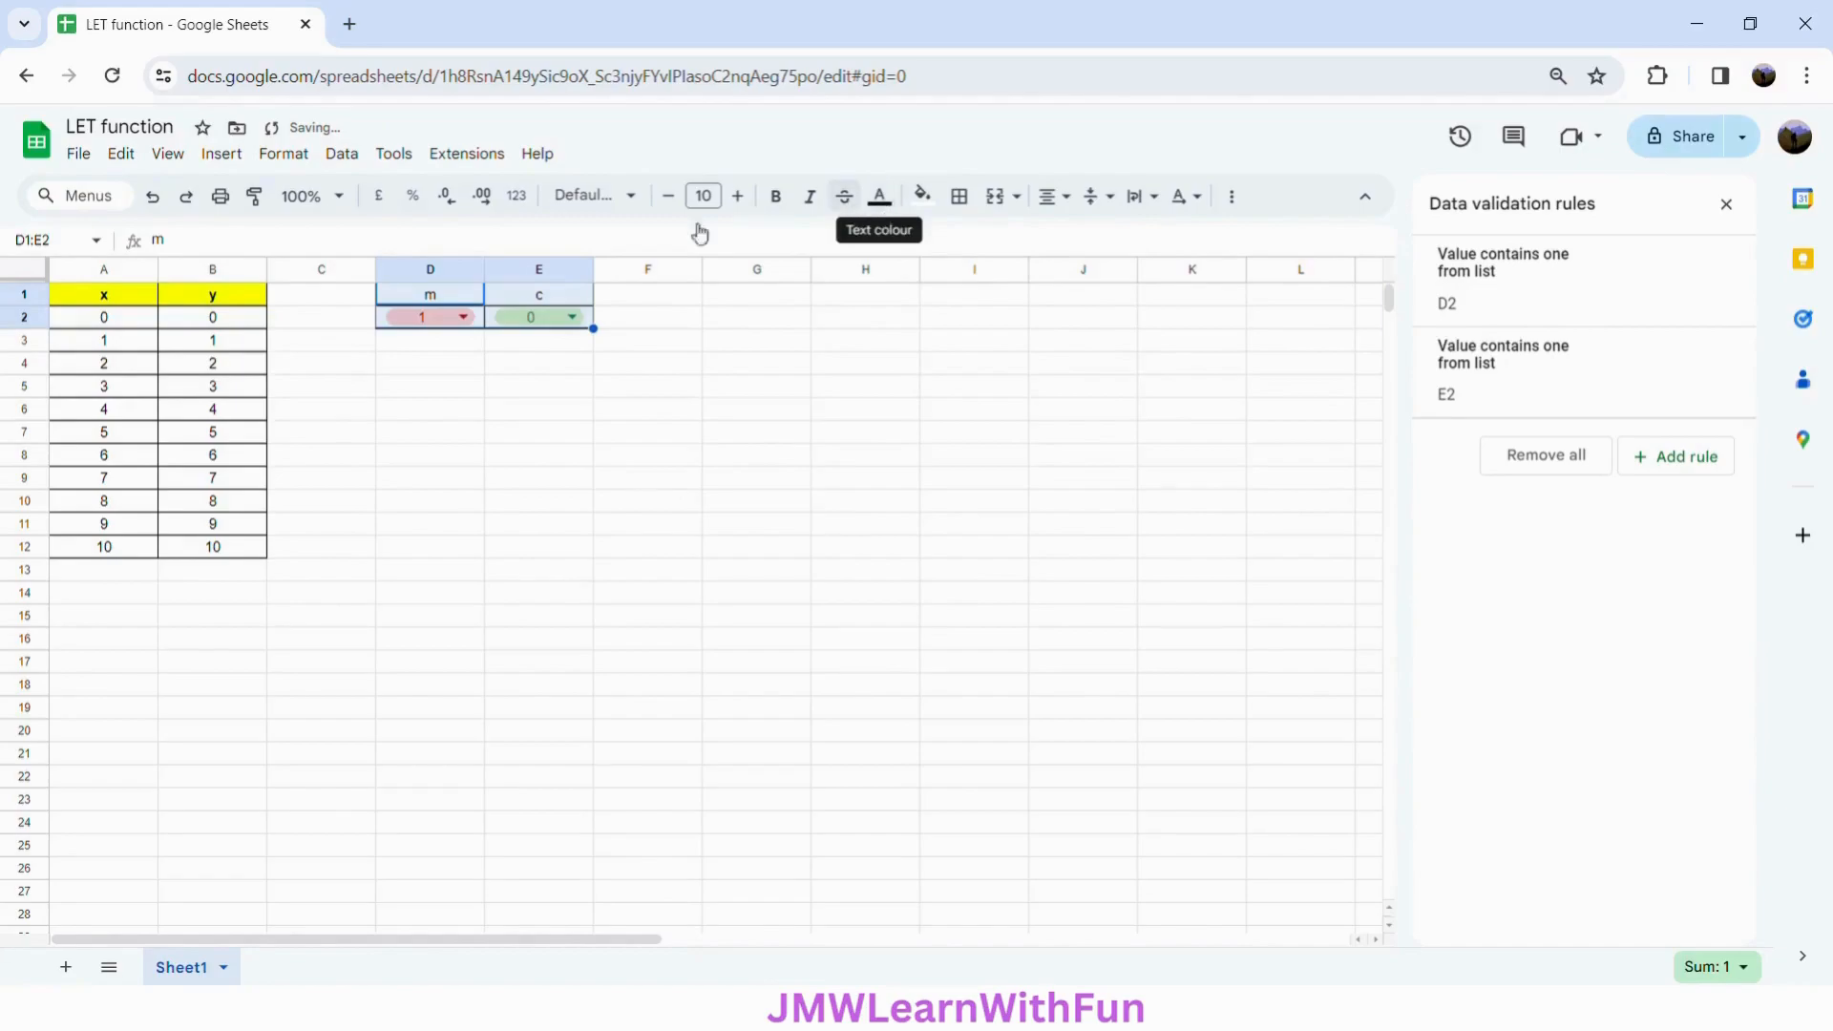
# - Make the m and c headers in D1:E1 bold with a green fill
pyautogui.click(430, 294)
pyautogui.keyDown('shift'); pyautogui.click(551, 302); pyautogui.keyUp('shift')
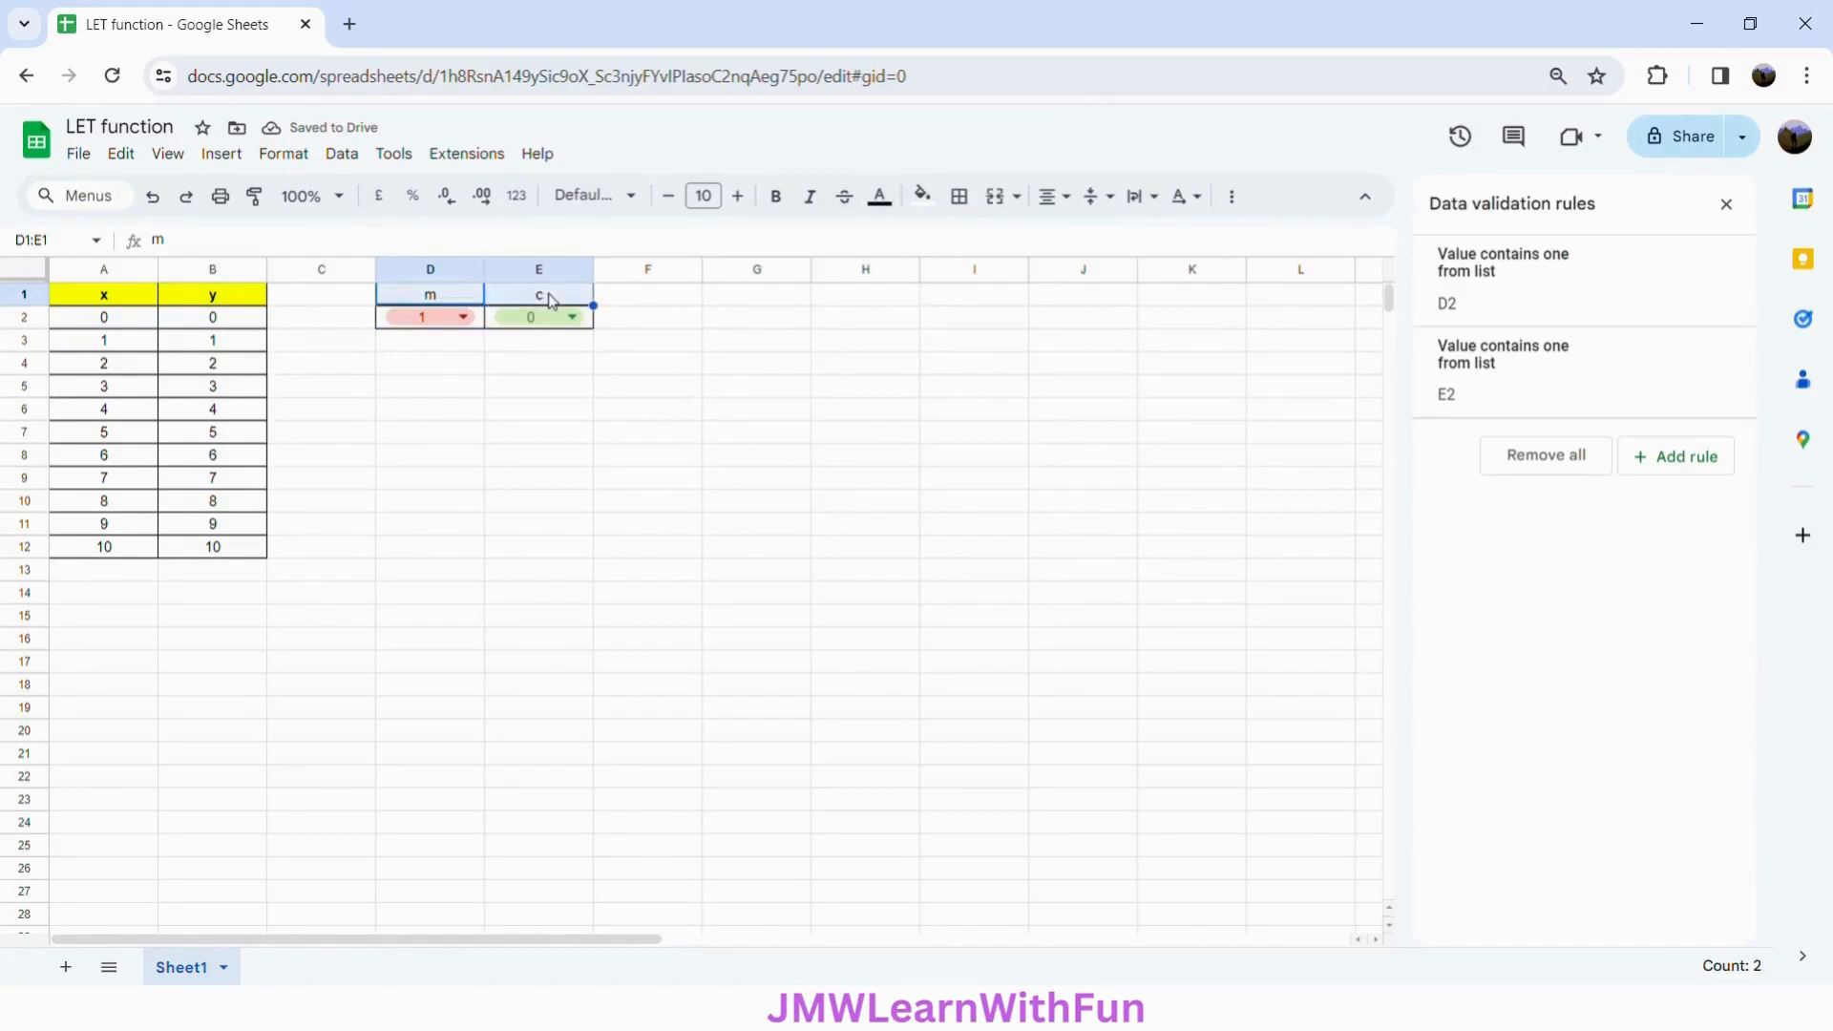
pyautogui.click(778, 197)
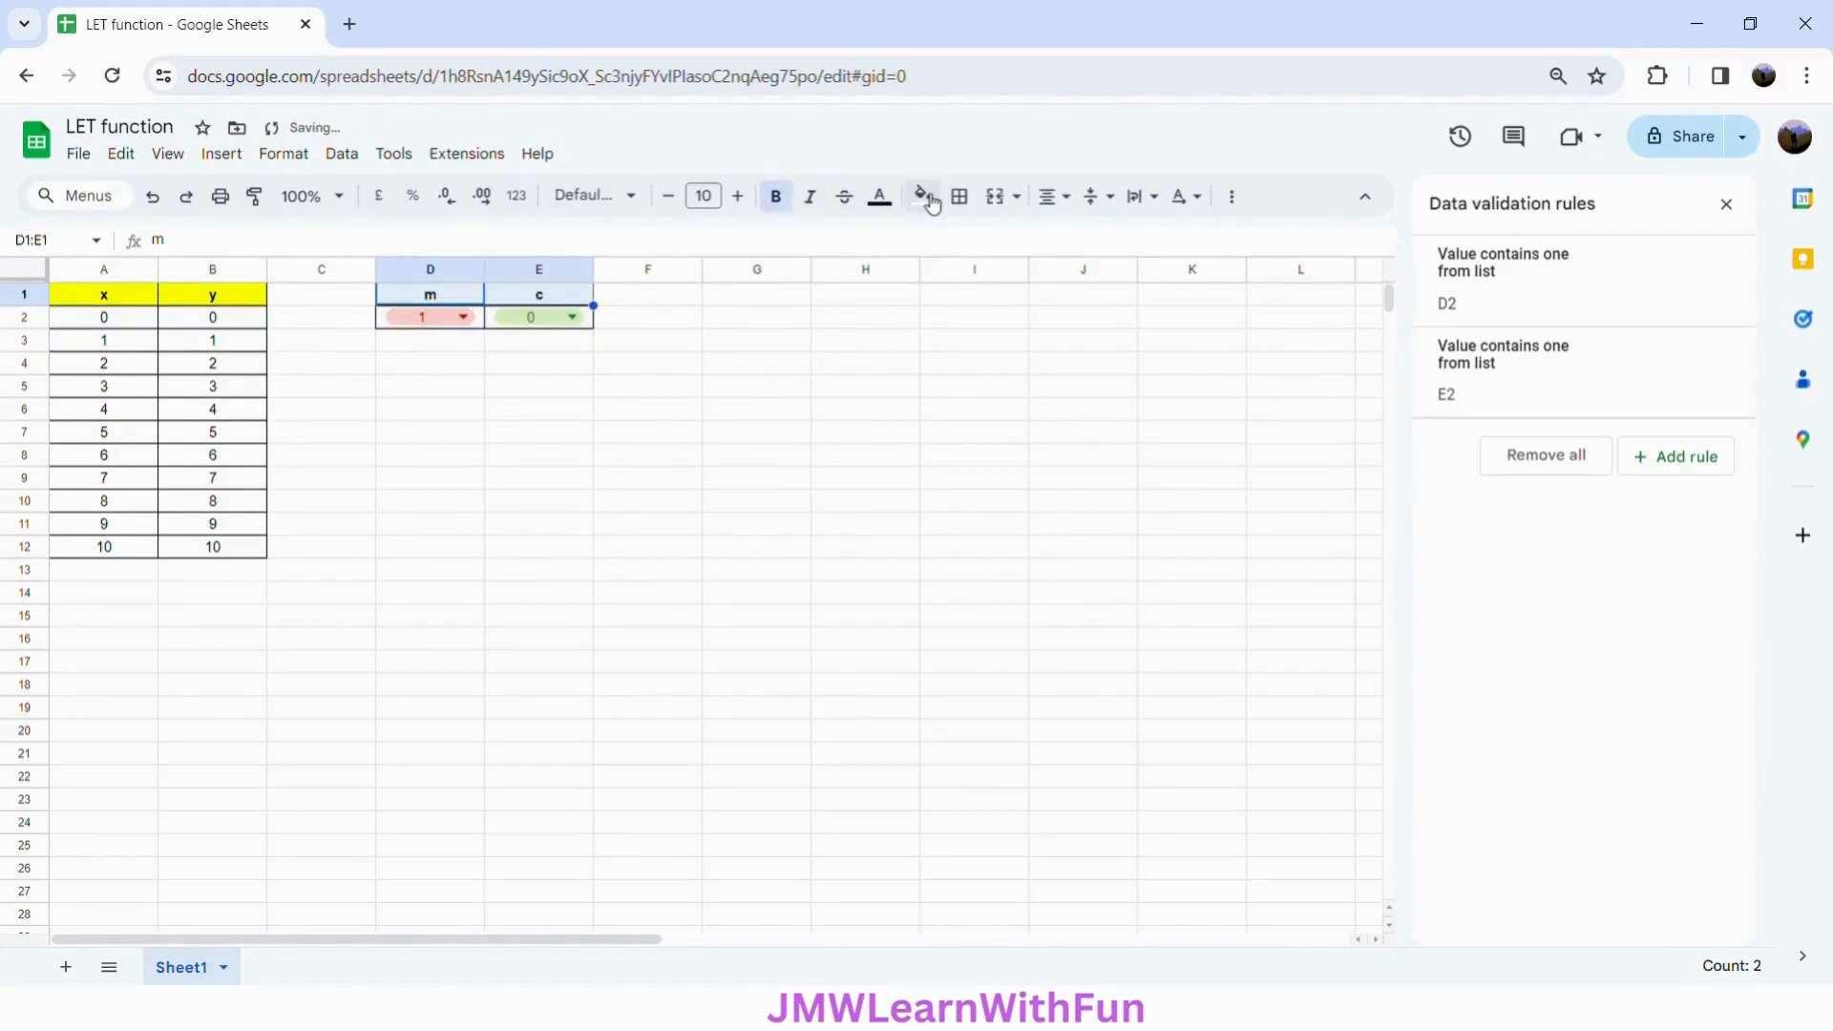
pyautogui.click(926, 198)
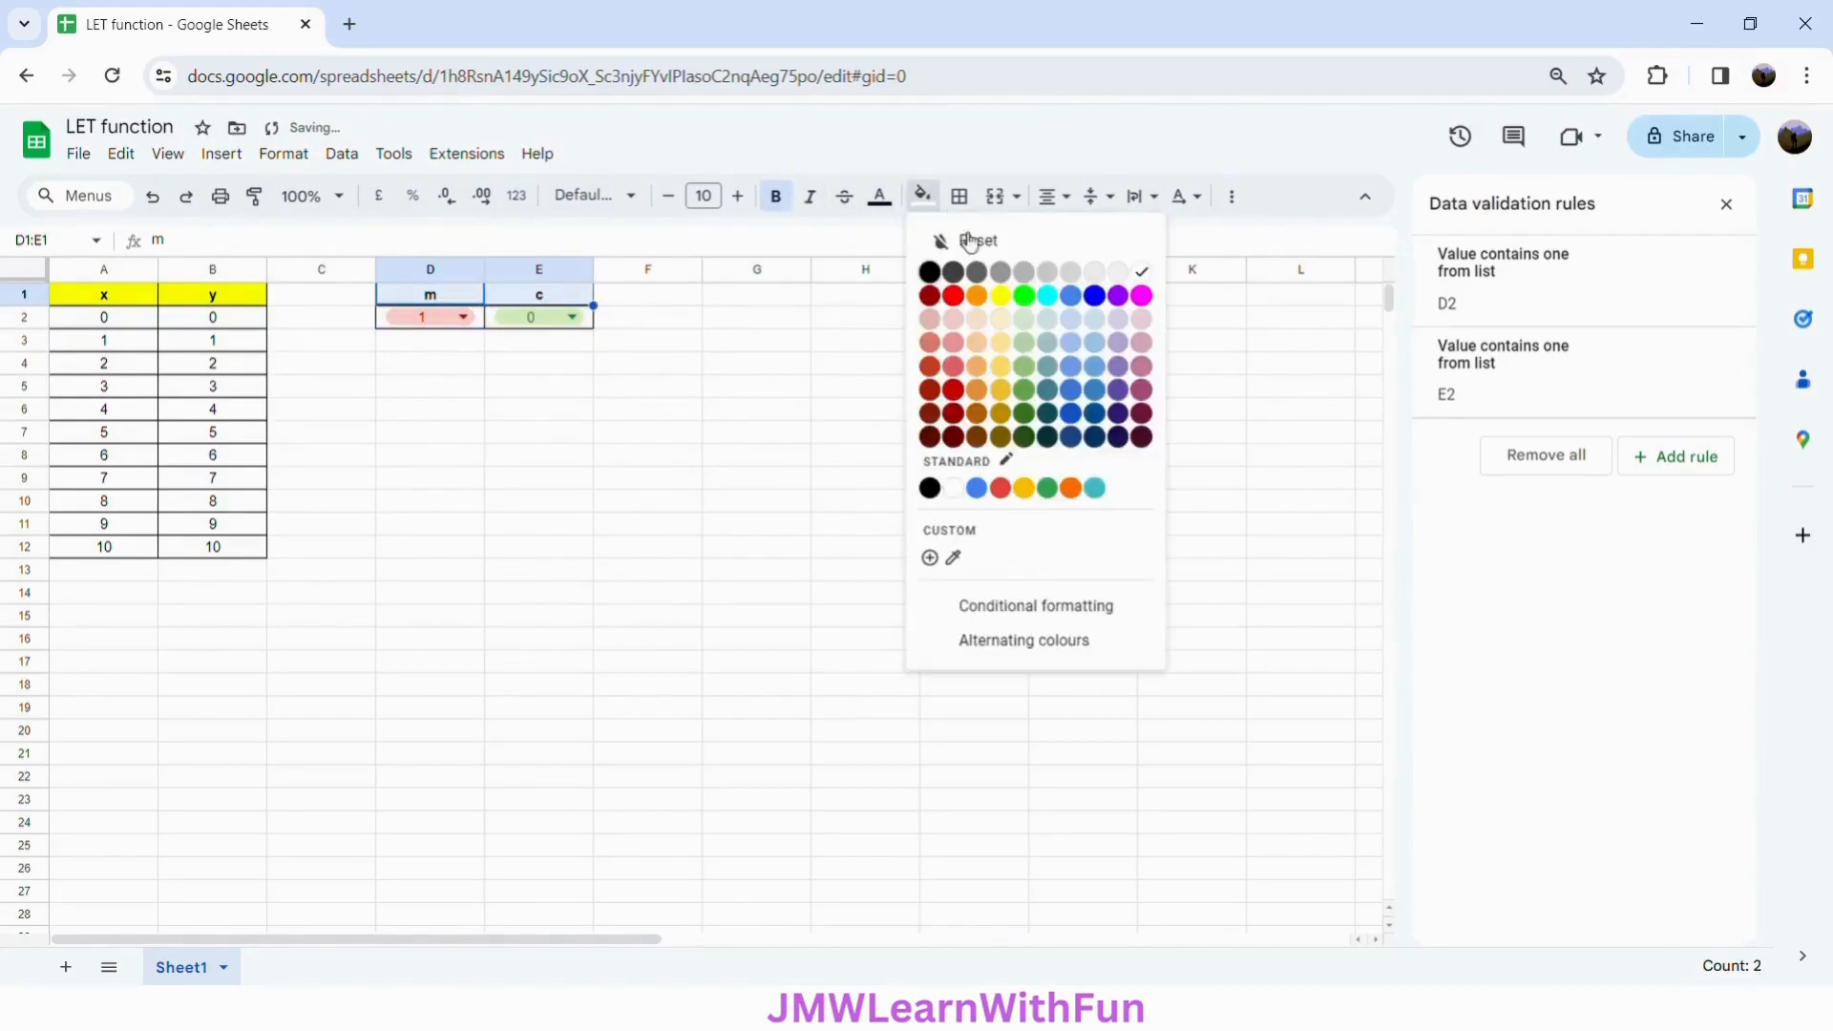
pyautogui.click(1024, 296)
# - Review the x value in A2 and the LET formula in B2
pyautogui.click(627, 348)
pyautogui.click(140, 324)
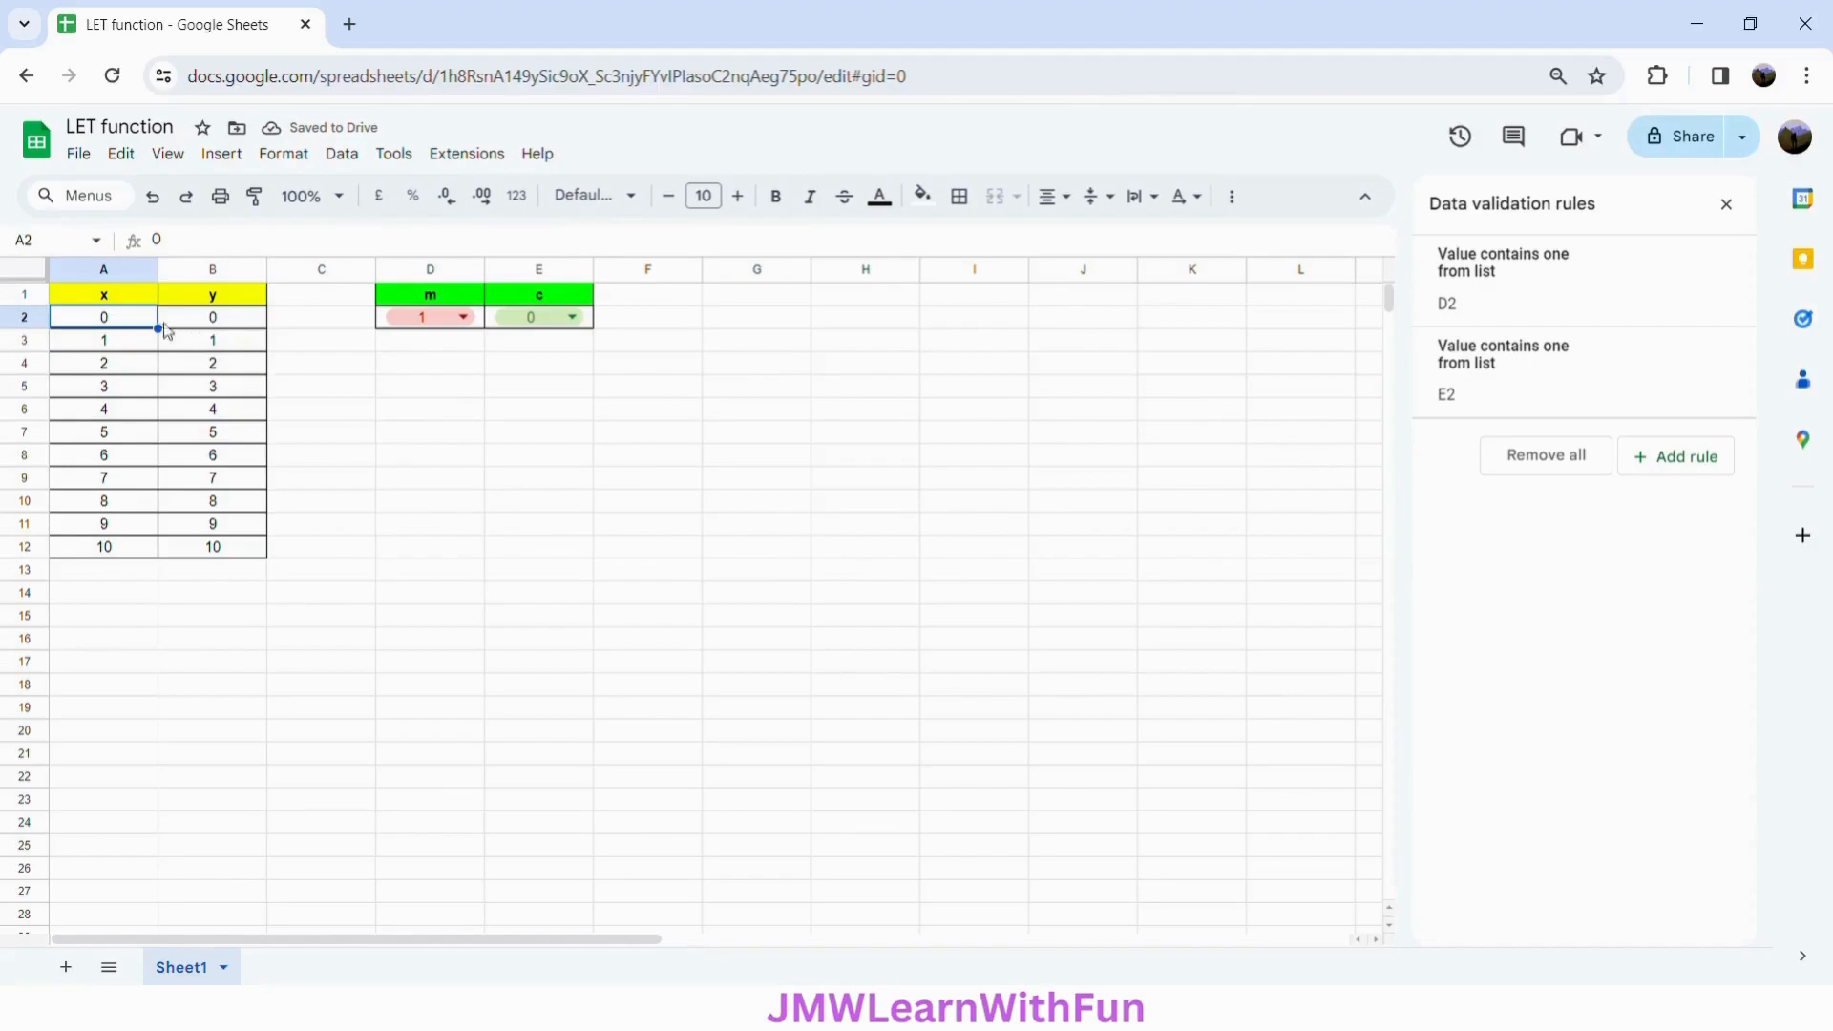
pyautogui.click(214, 323)
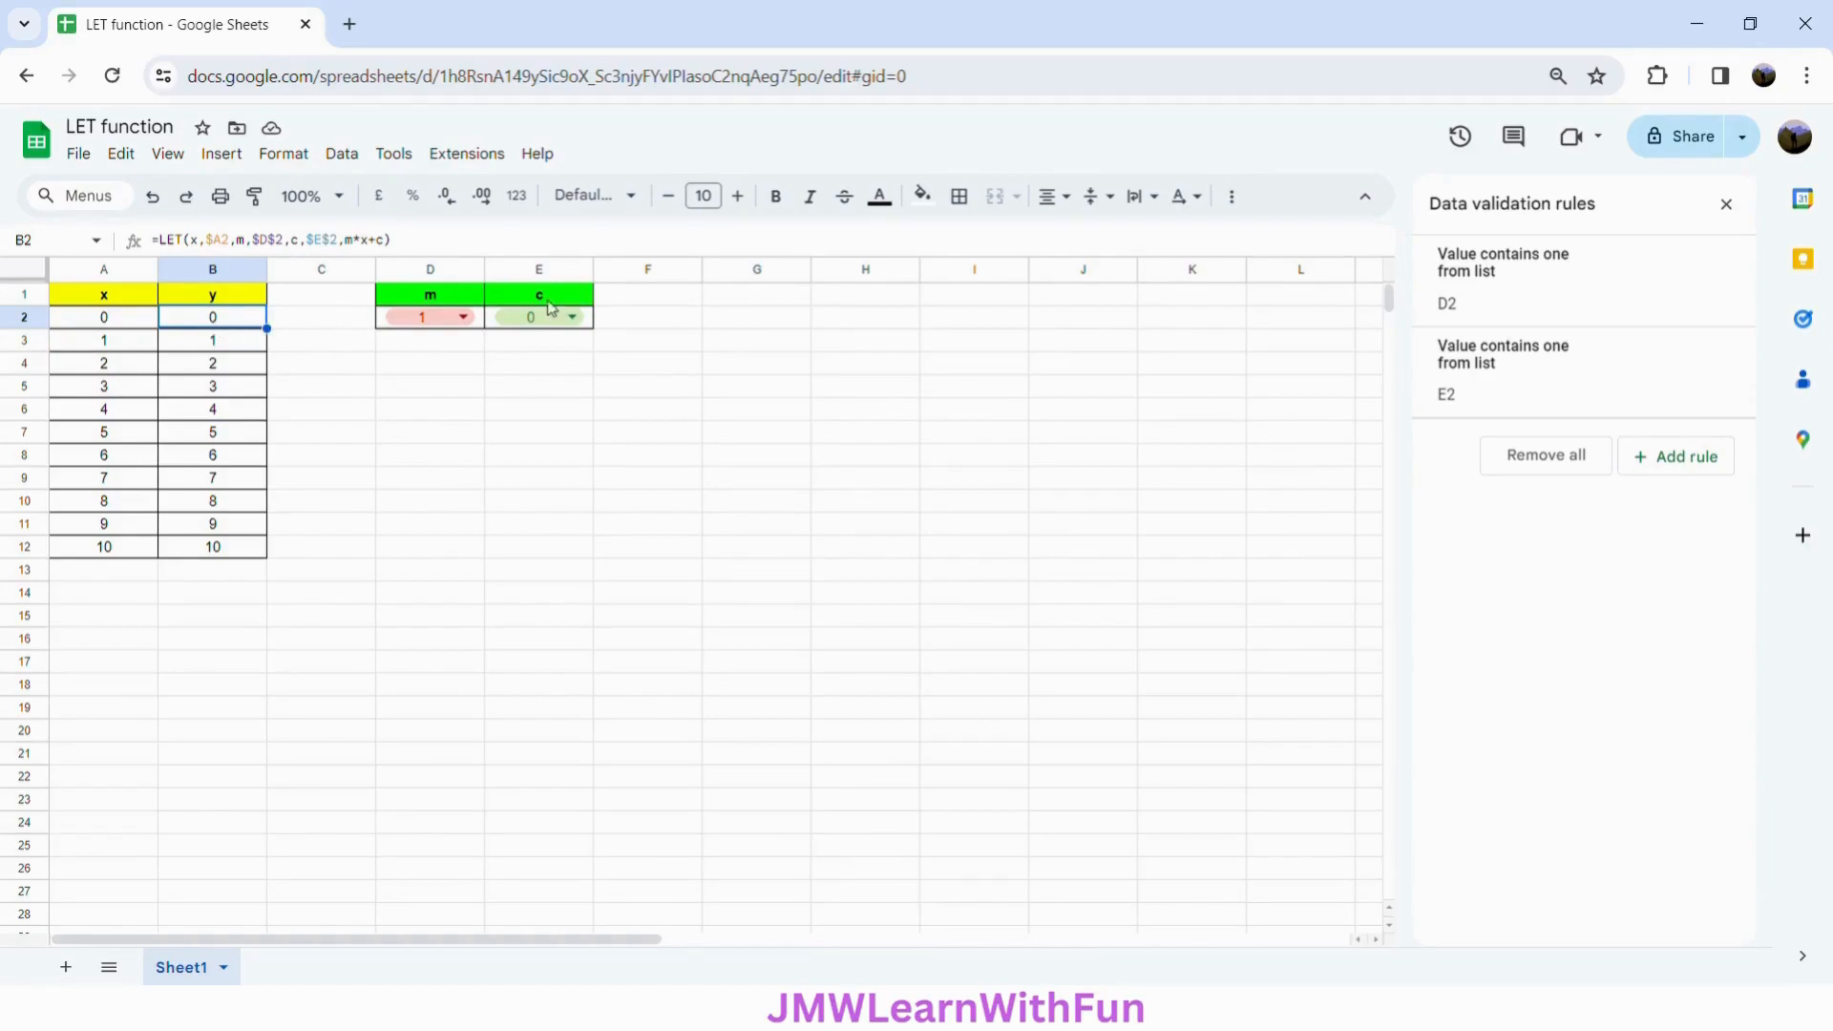
# - Insert a line chart from the x and y data in A1:B12 and place it below the m and c cells
pyautogui.moveTo(108, 303); pyautogui.dragTo(211, 551)
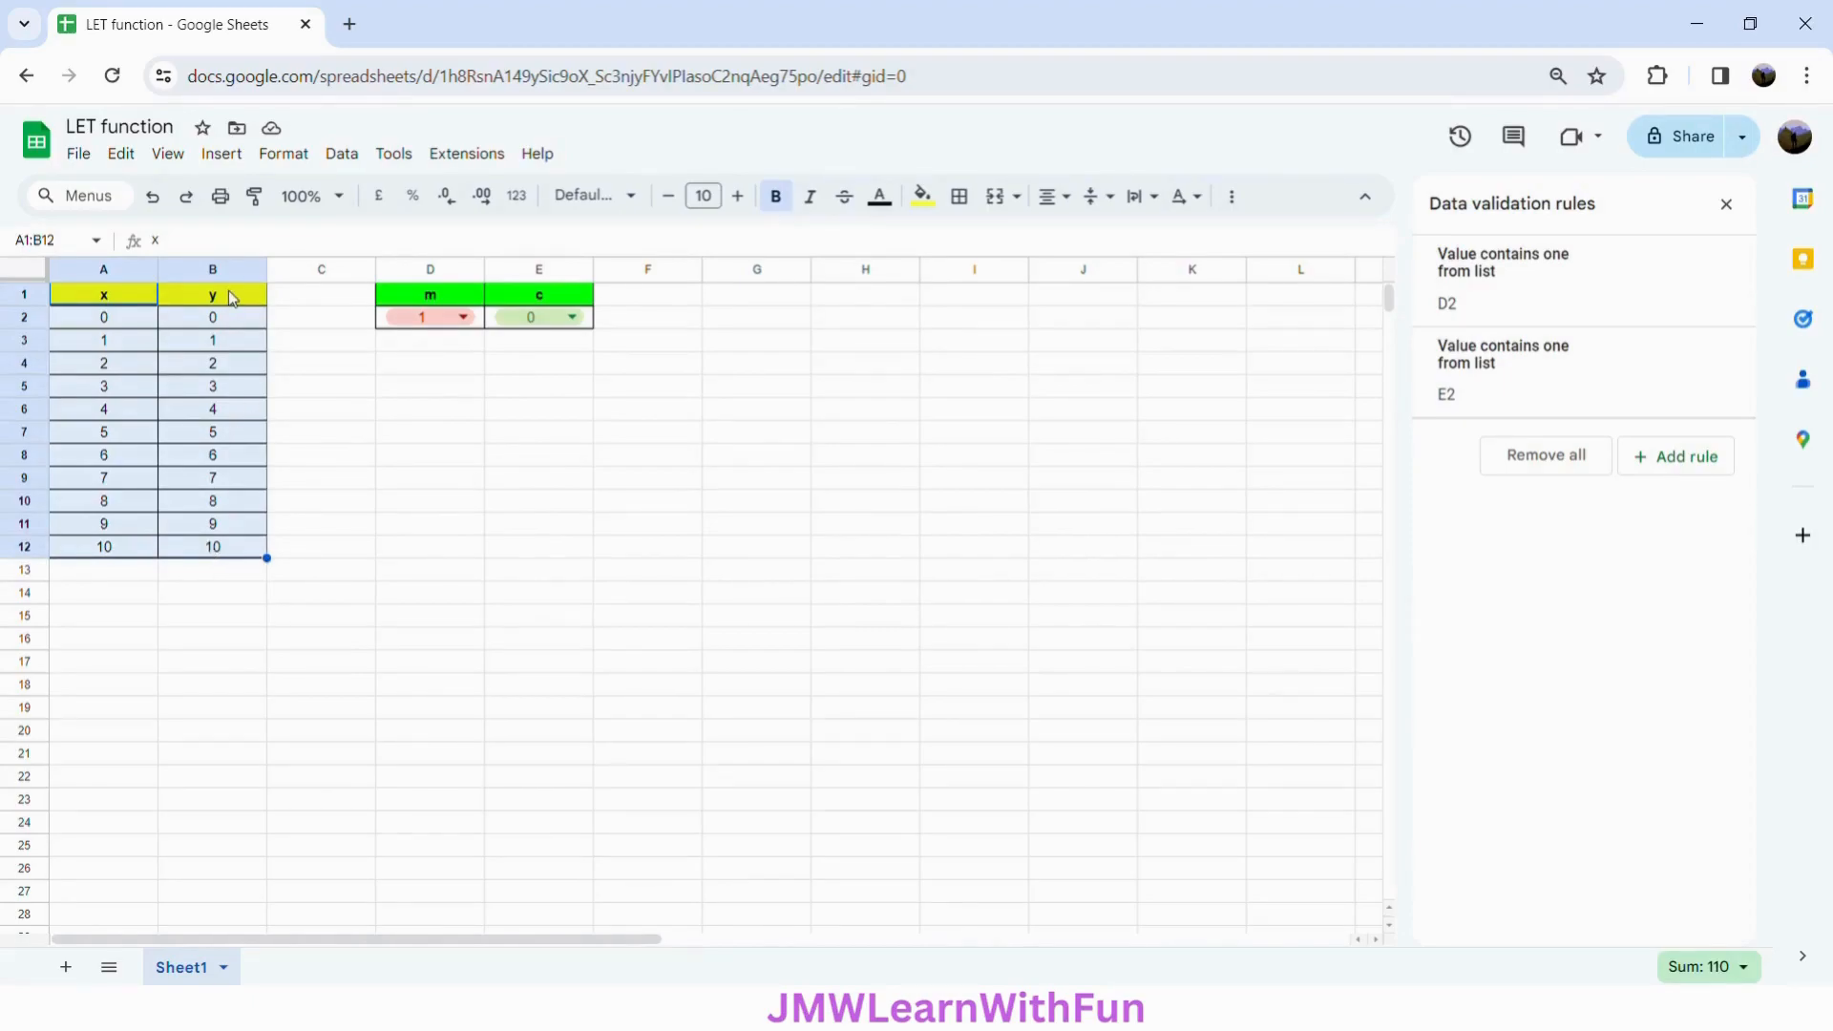
pyautogui.click(224, 160)
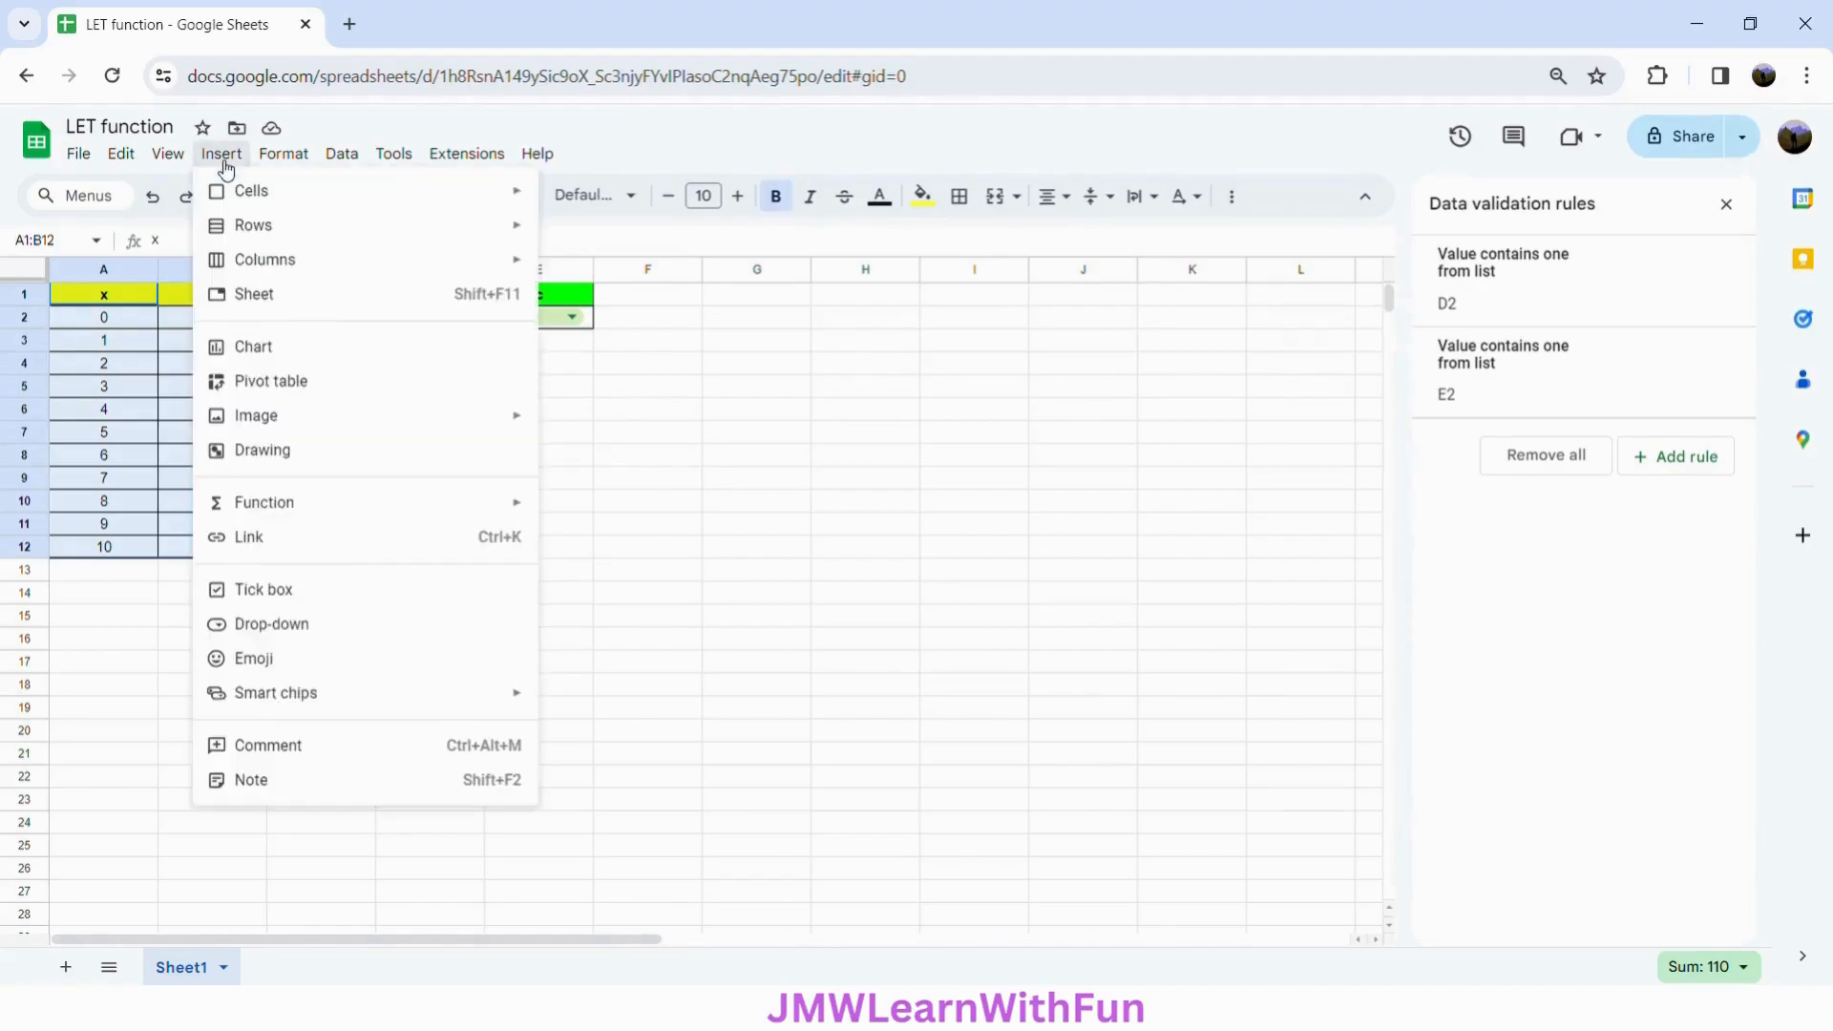
pyautogui.click(275, 356)
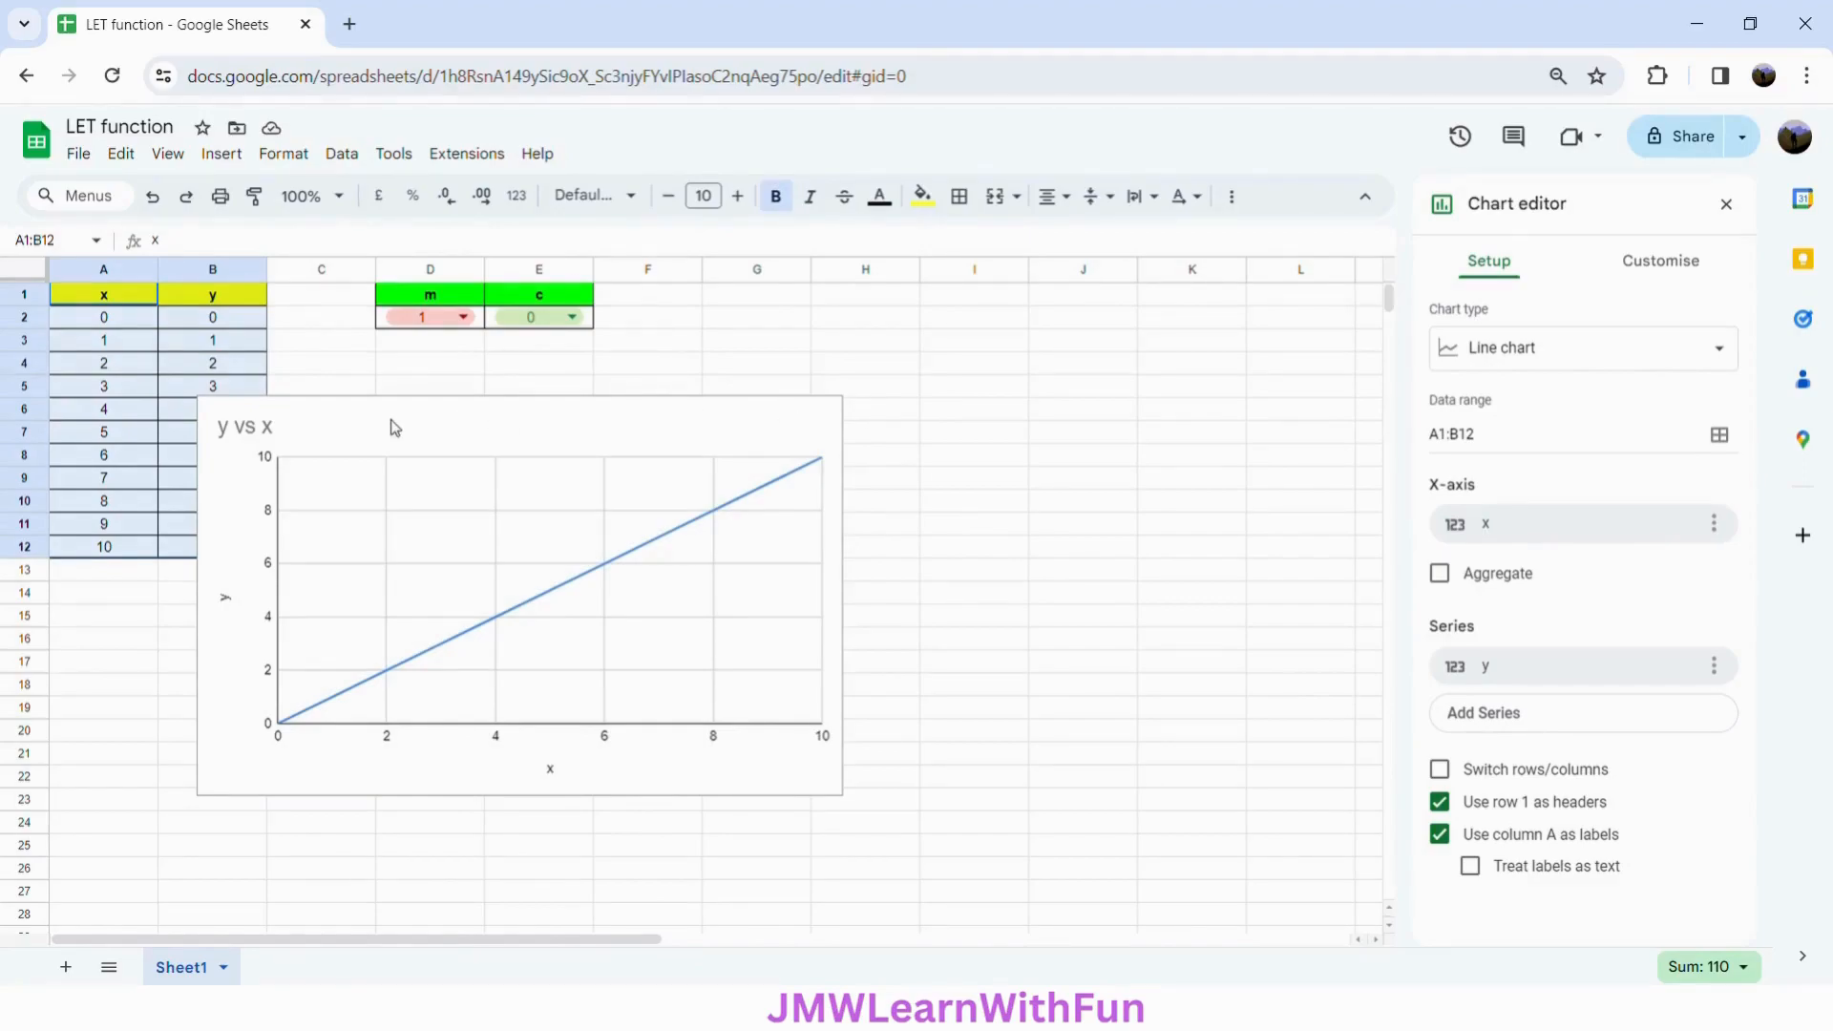
pyautogui.click(540, 418)
pyautogui.moveTo(541, 419); pyautogui.dragTo(731, 403)
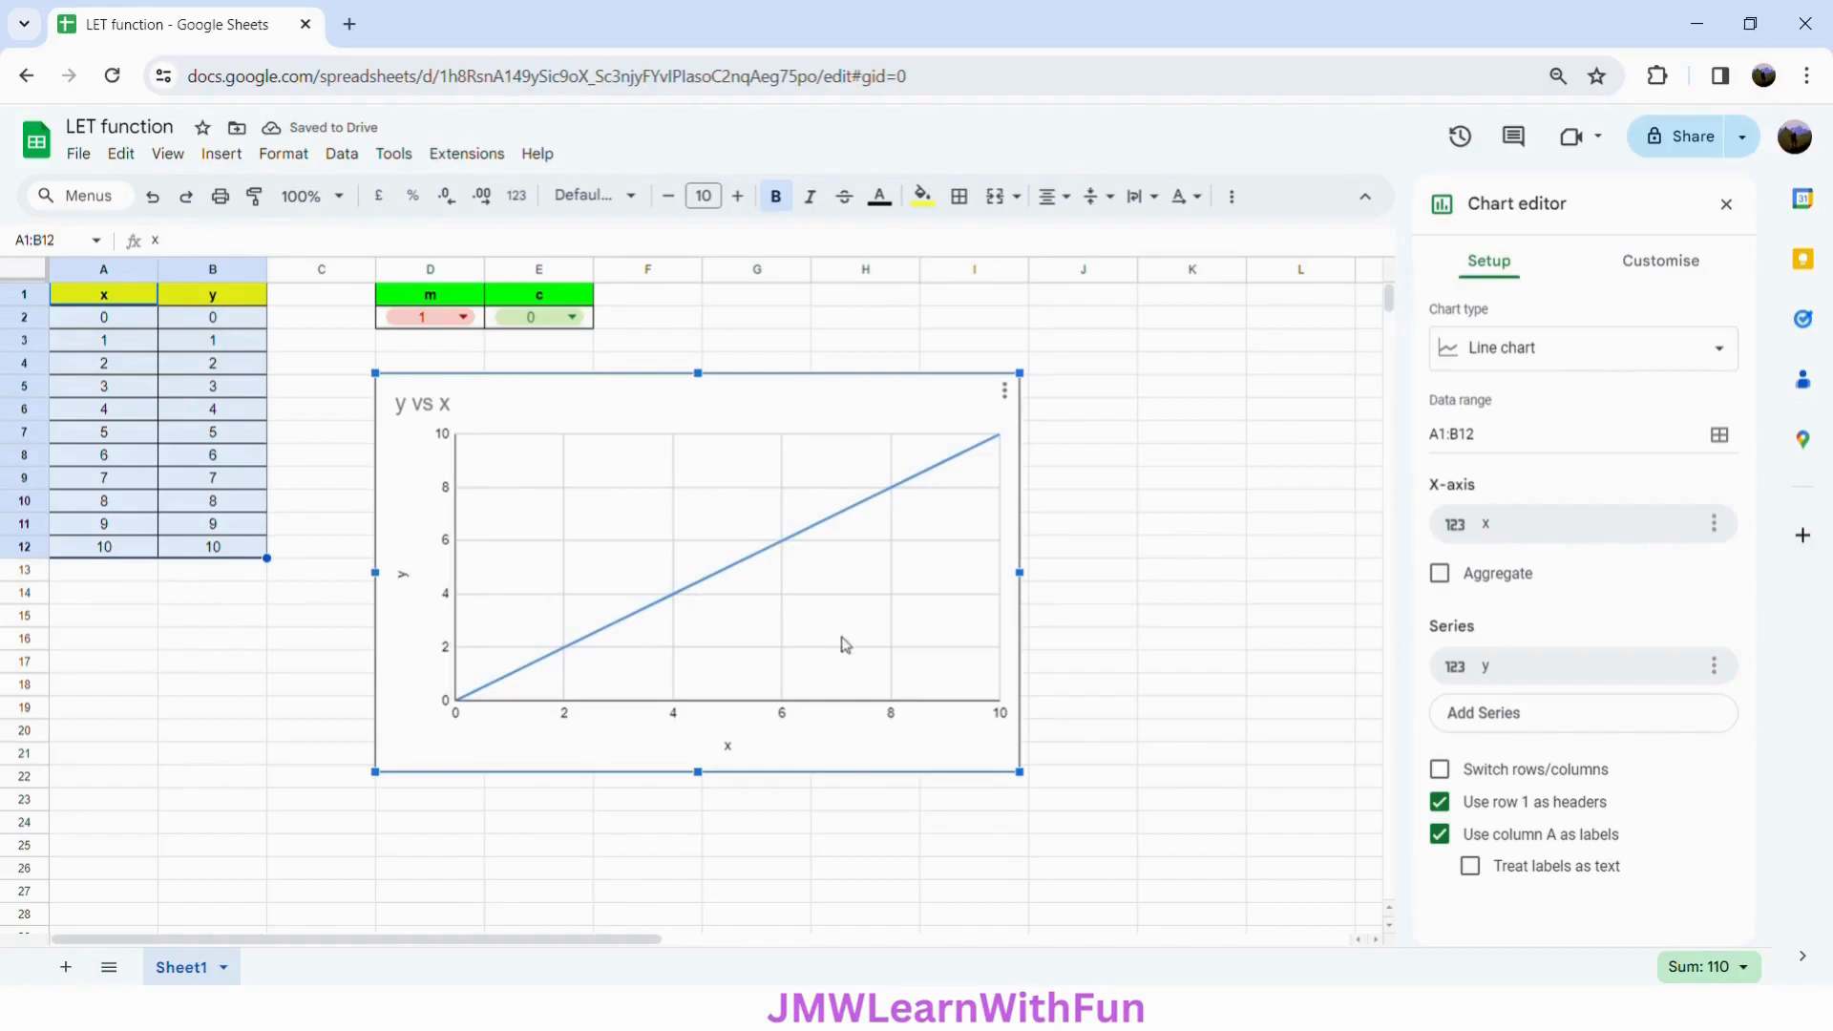
# - Turn on data labels for the y series of the line chart
pyautogui.click(1669, 274)
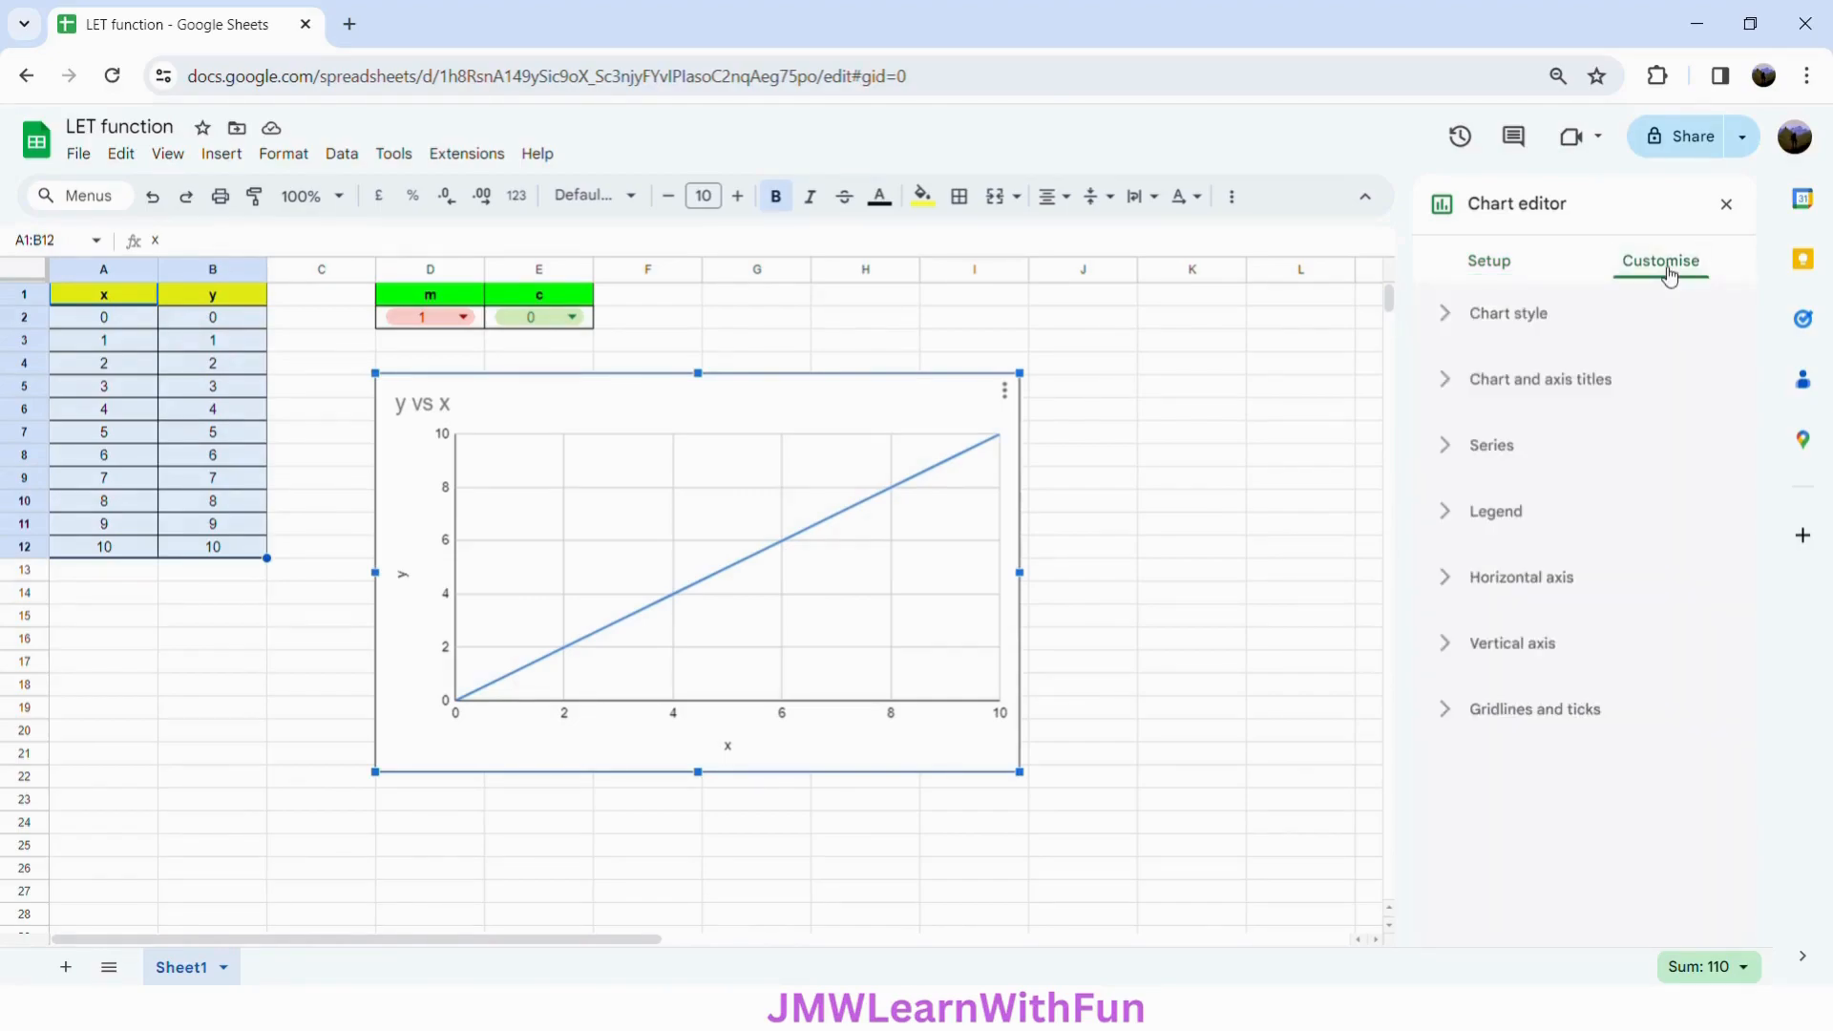
pyautogui.click(1448, 451)
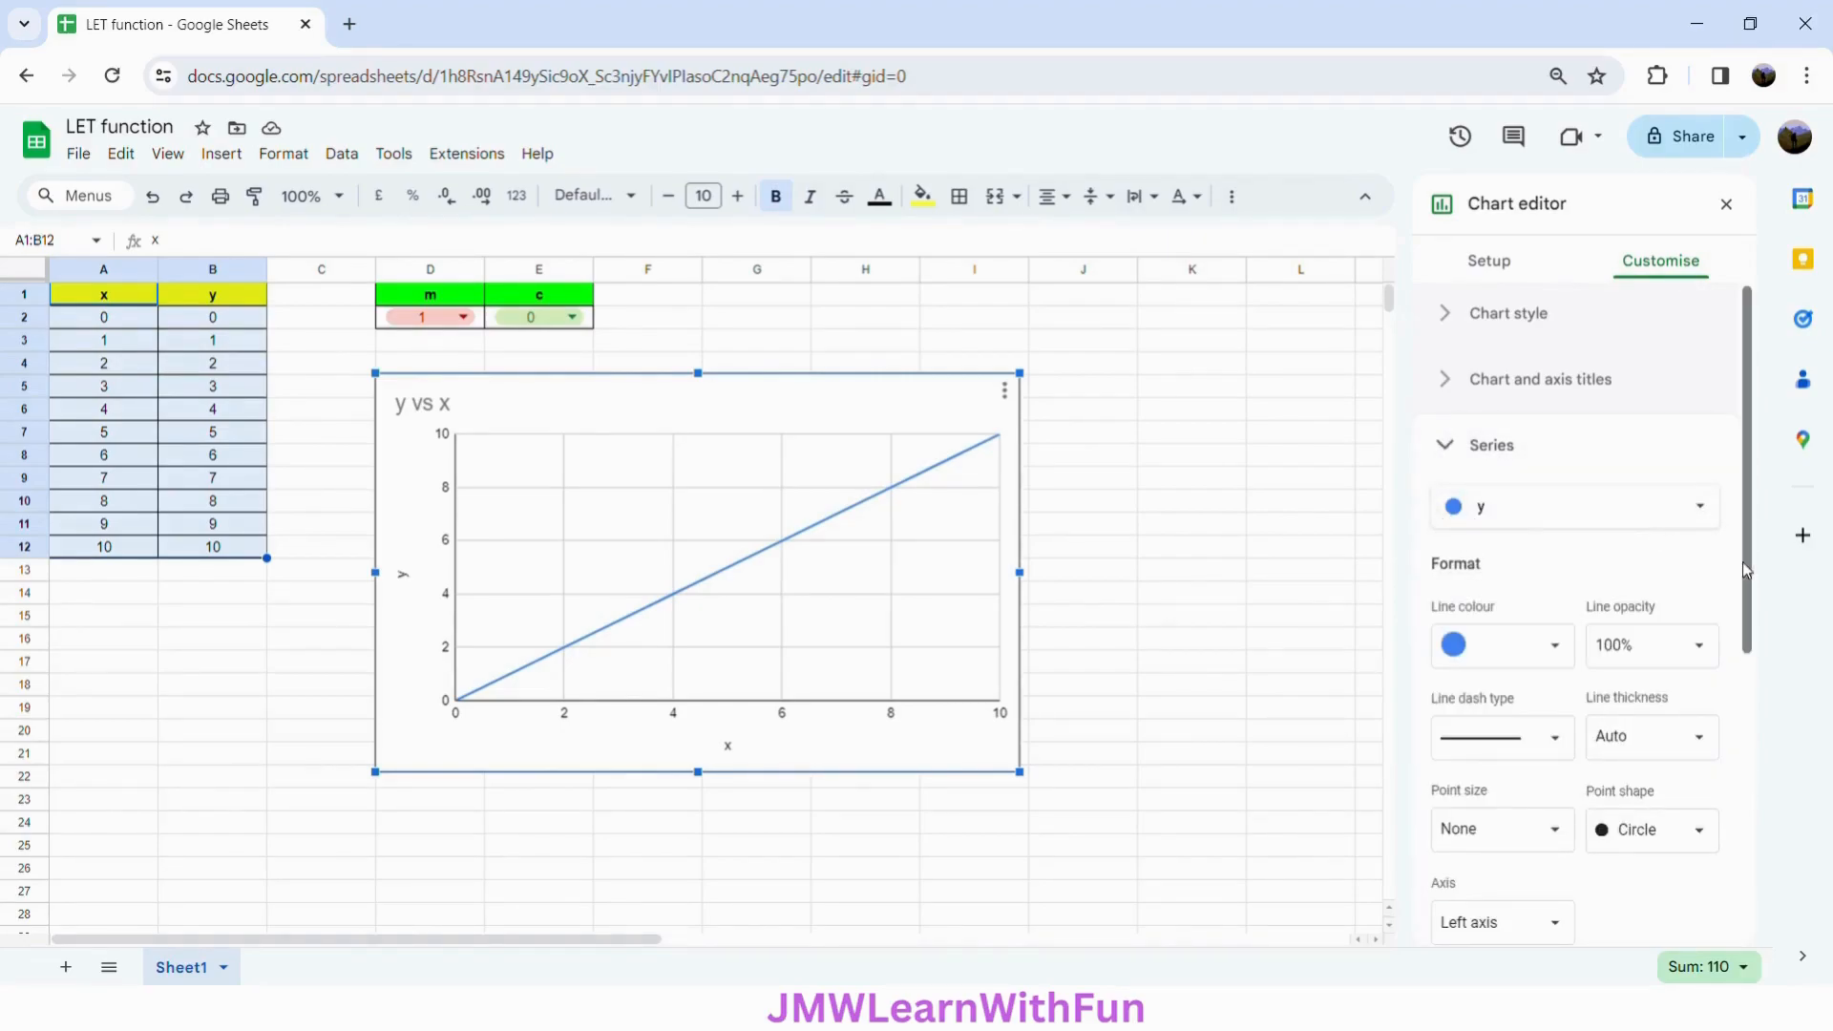
pyautogui.moveTo(1744, 562); pyautogui.dragTo(1743, 698)
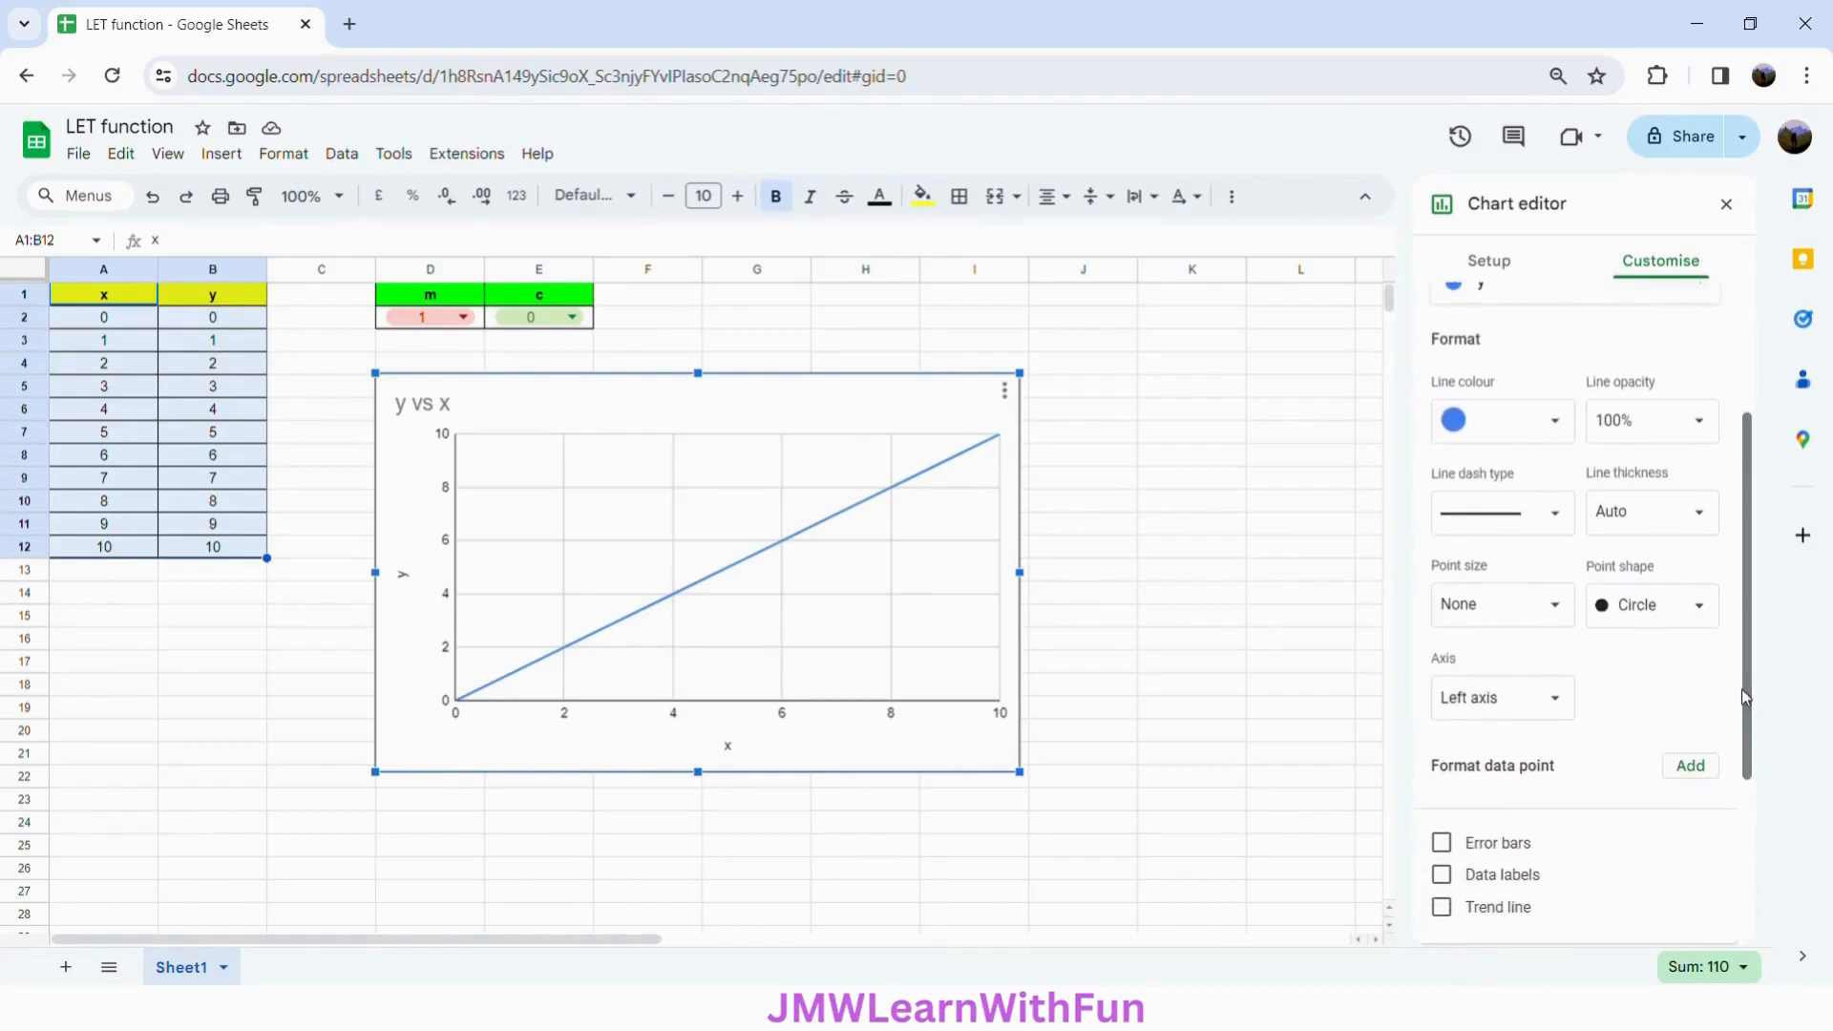
pyautogui.click(1442, 875)
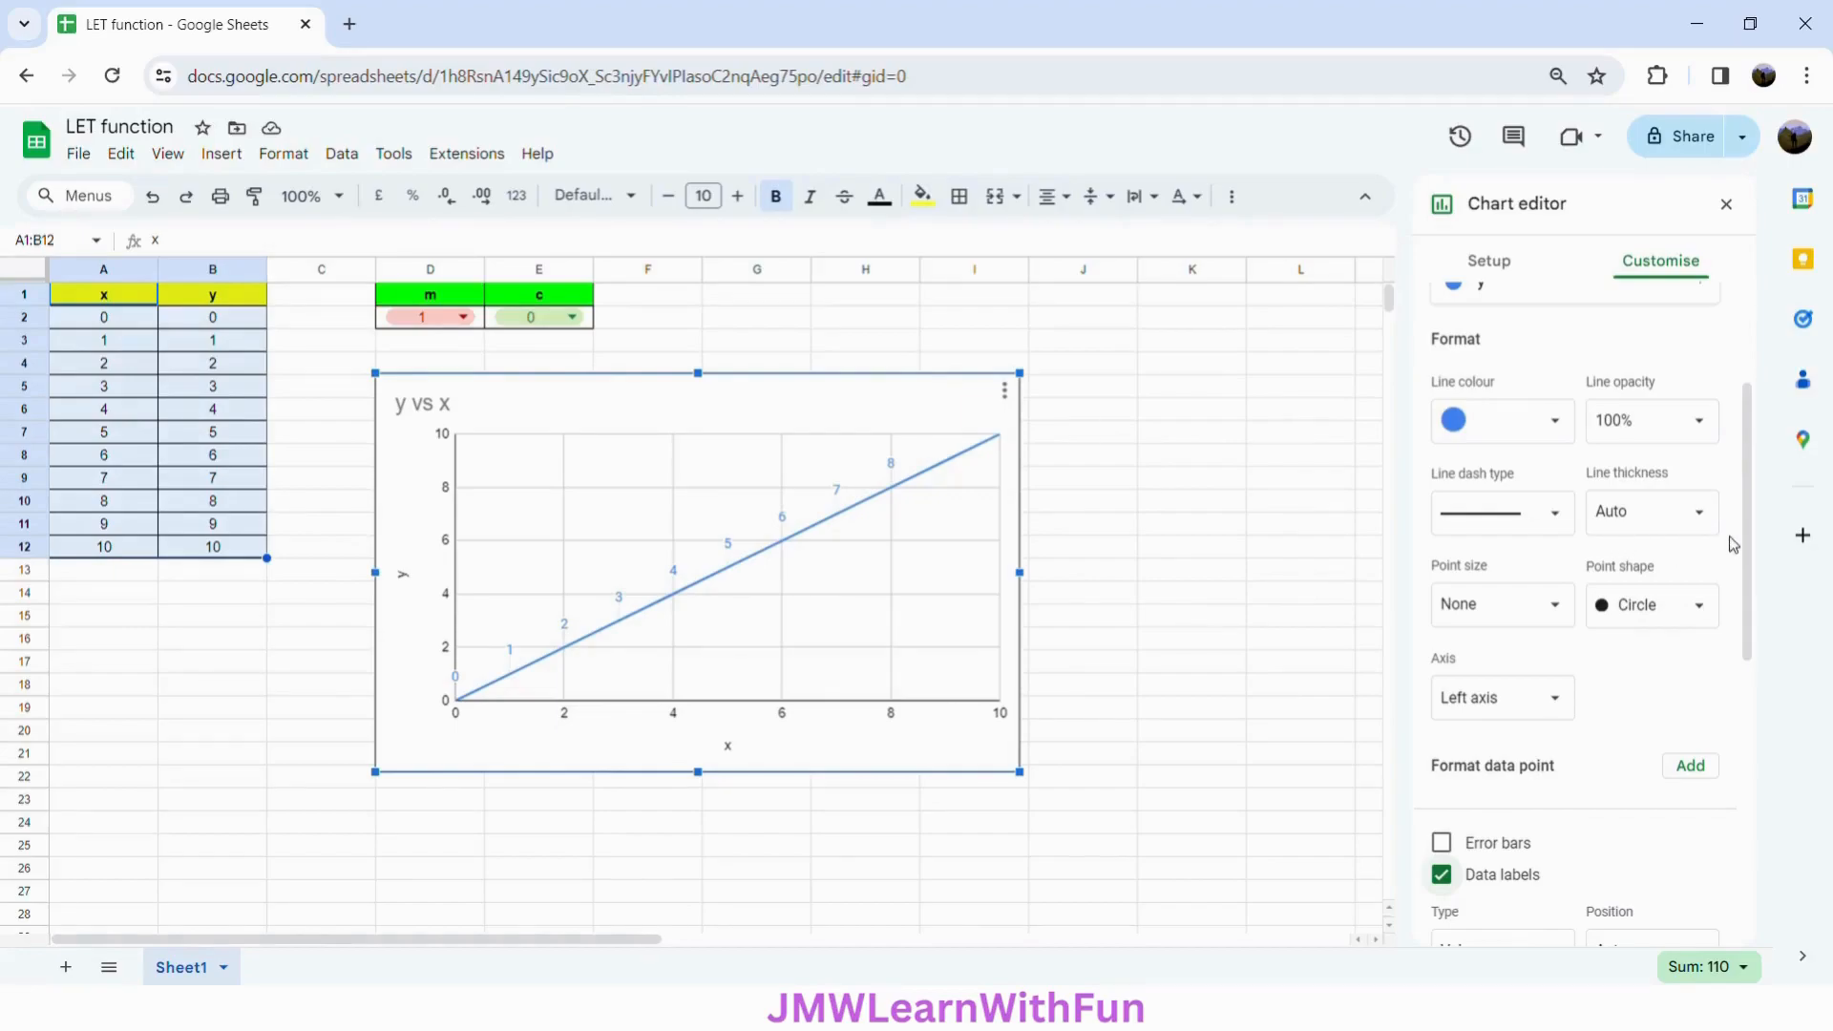
# - Set the chart's horizontal axis minimum to -1 and maximum to 10, keep the axis order unreversed, and close the chart editor
pyautogui.moveTo(1748, 552); pyautogui.dragTo(1759, 450)
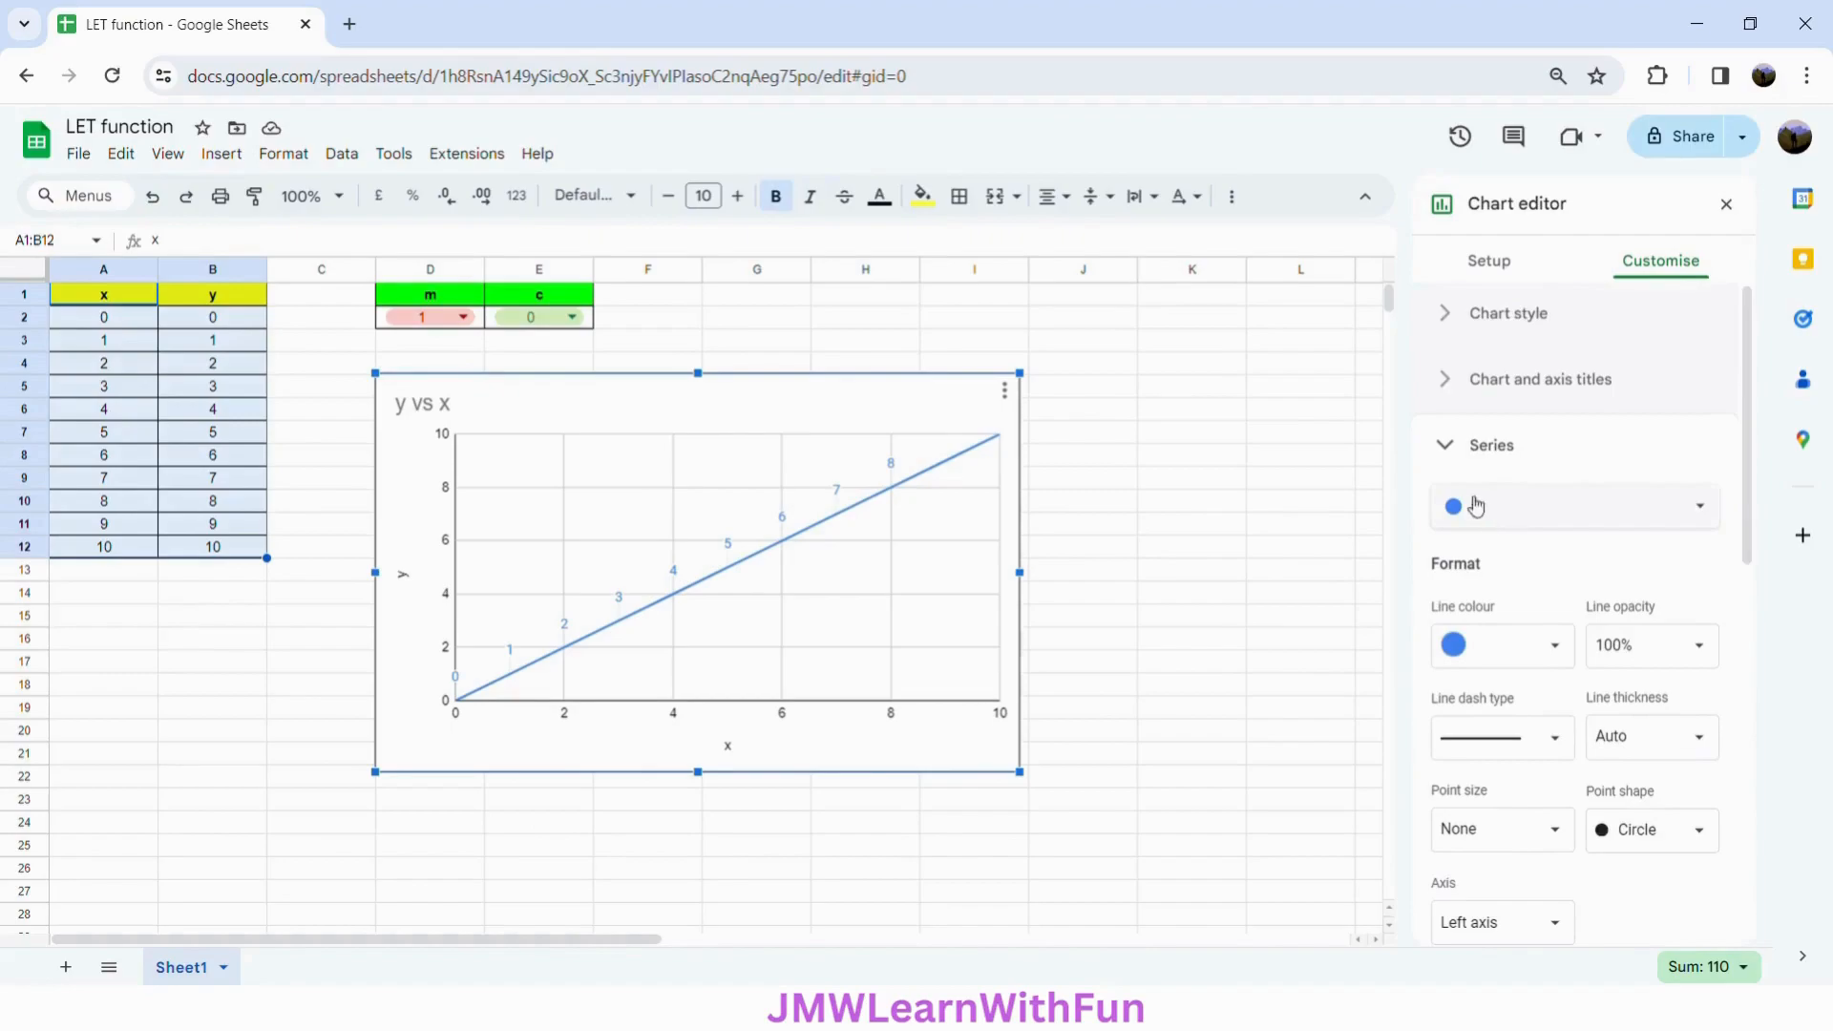
pyautogui.click(1448, 464)
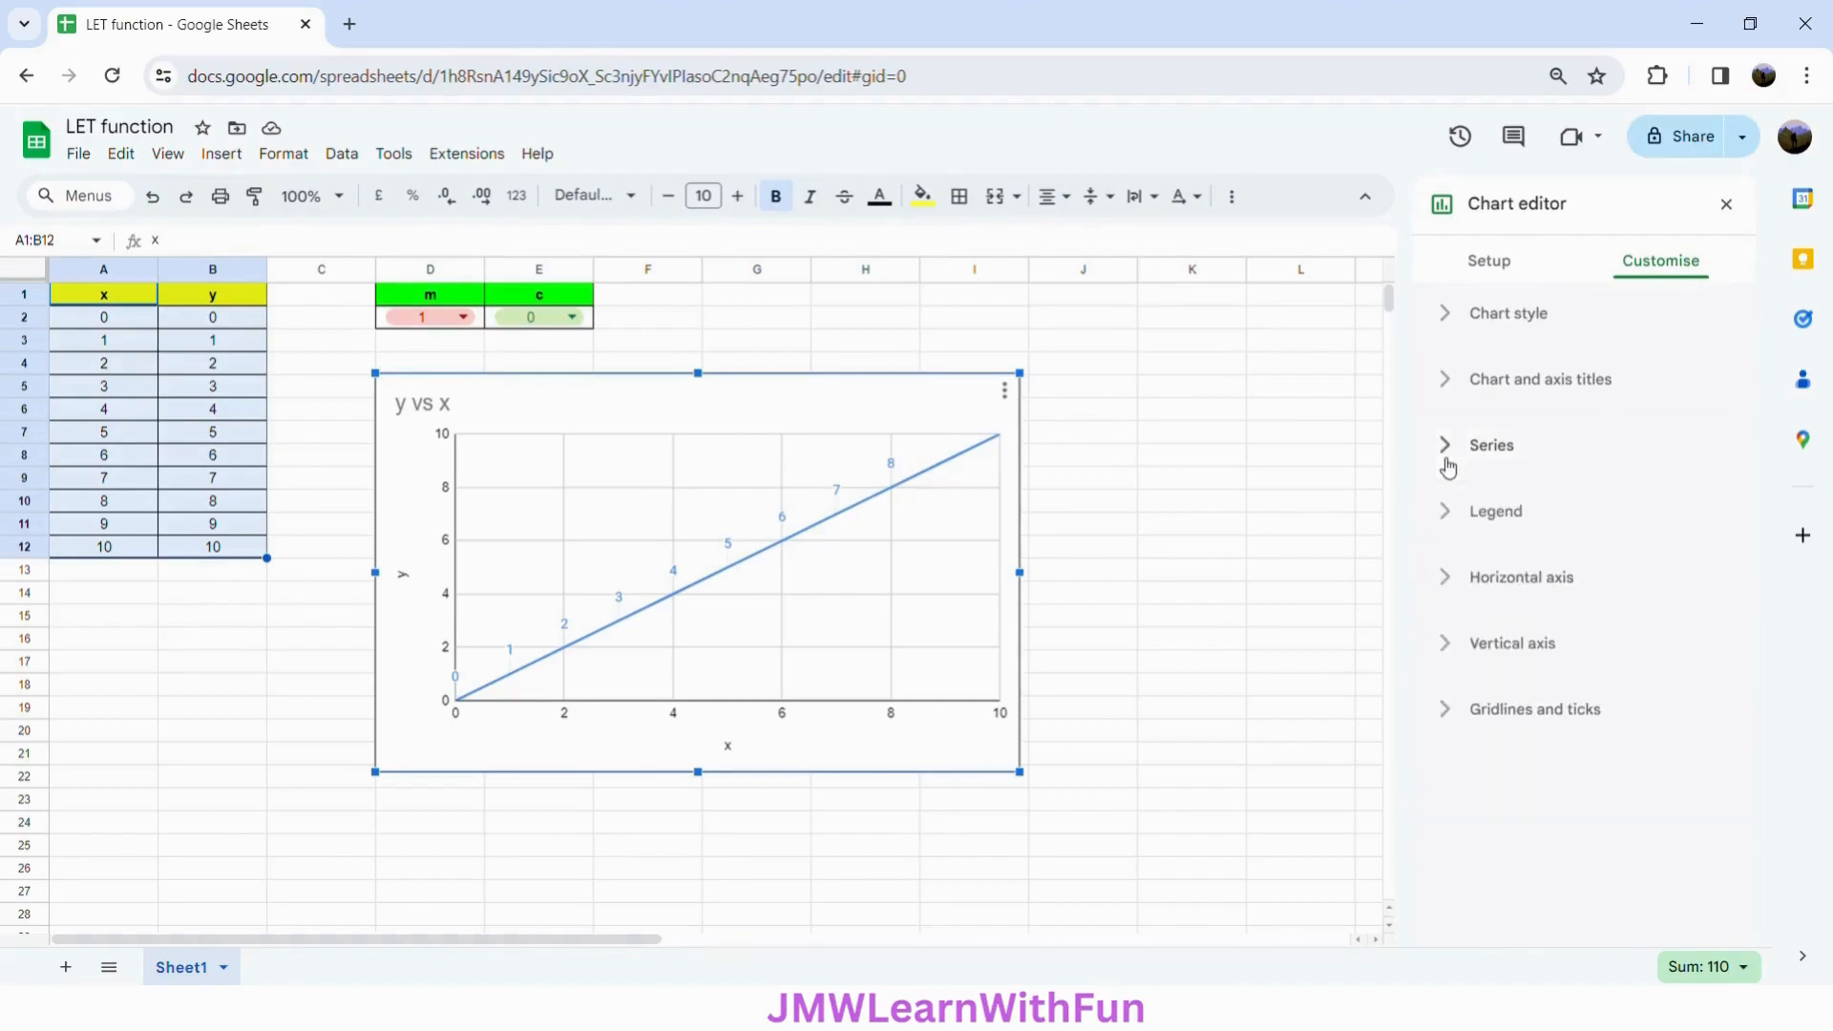
pyautogui.click(1451, 584)
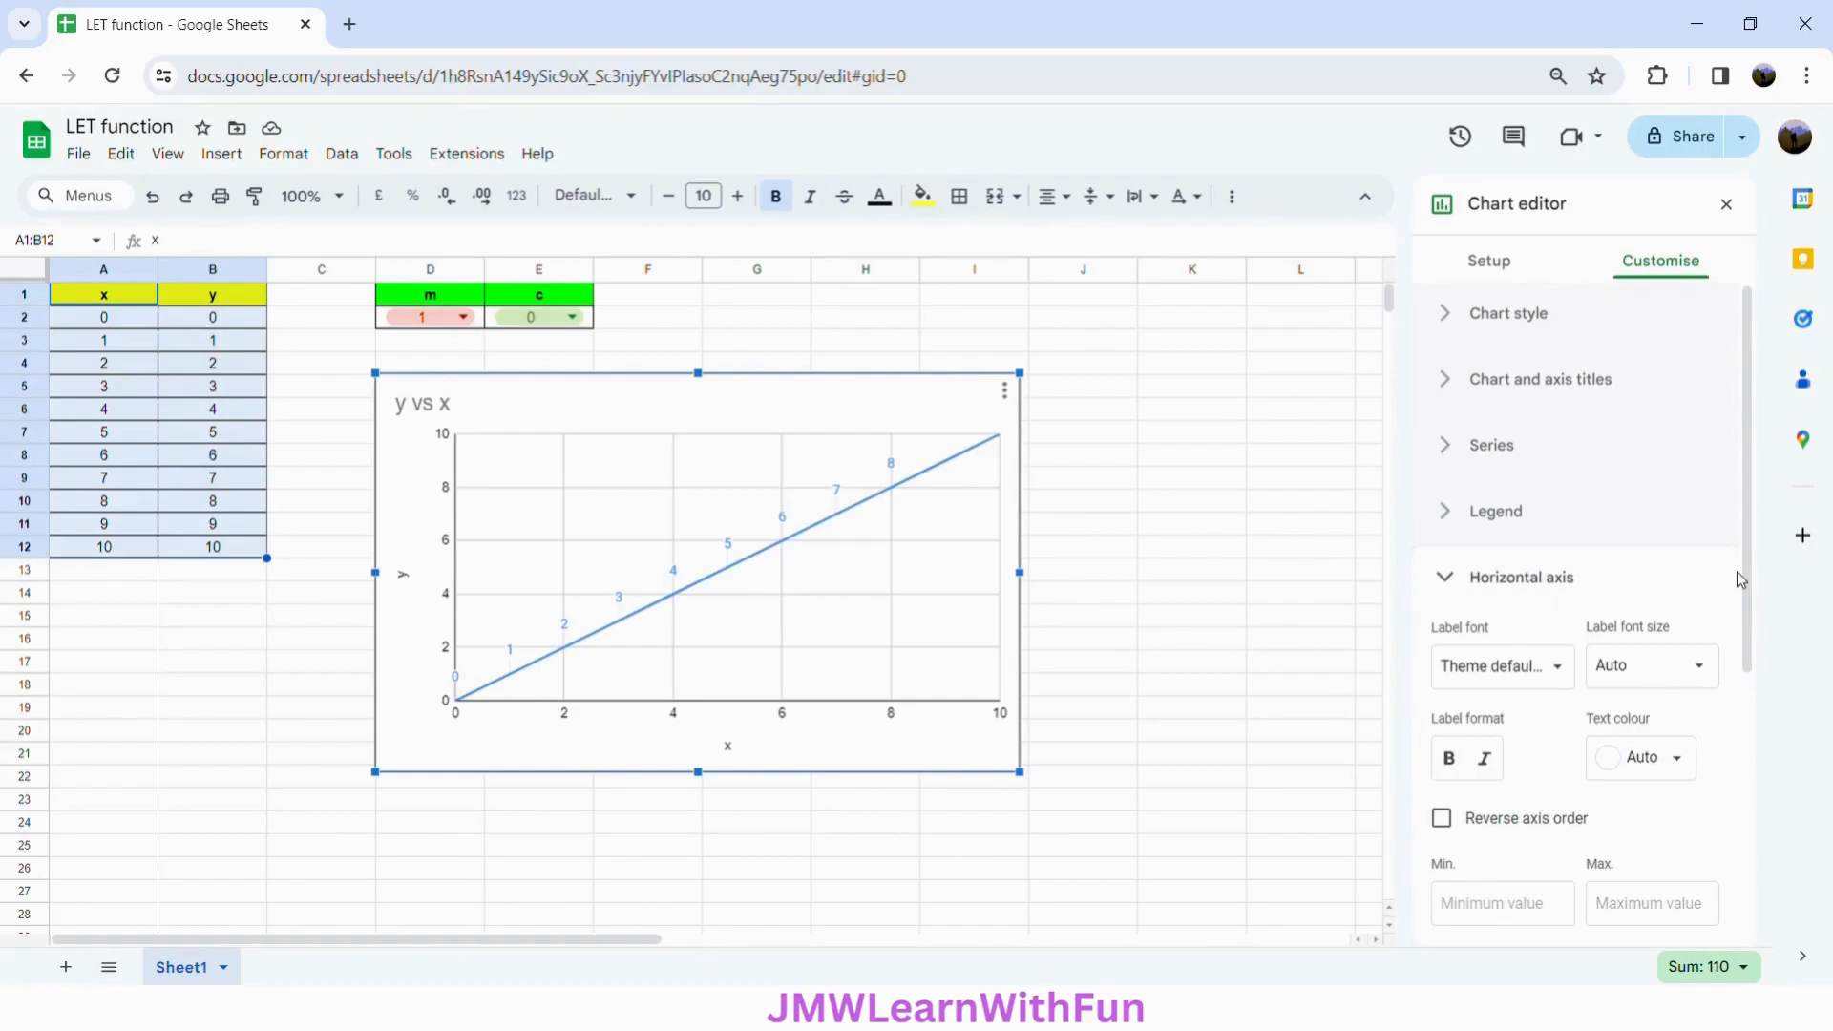
pyautogui.moveTo(1751, 575); pyautogui.dragTo(1747, 726)
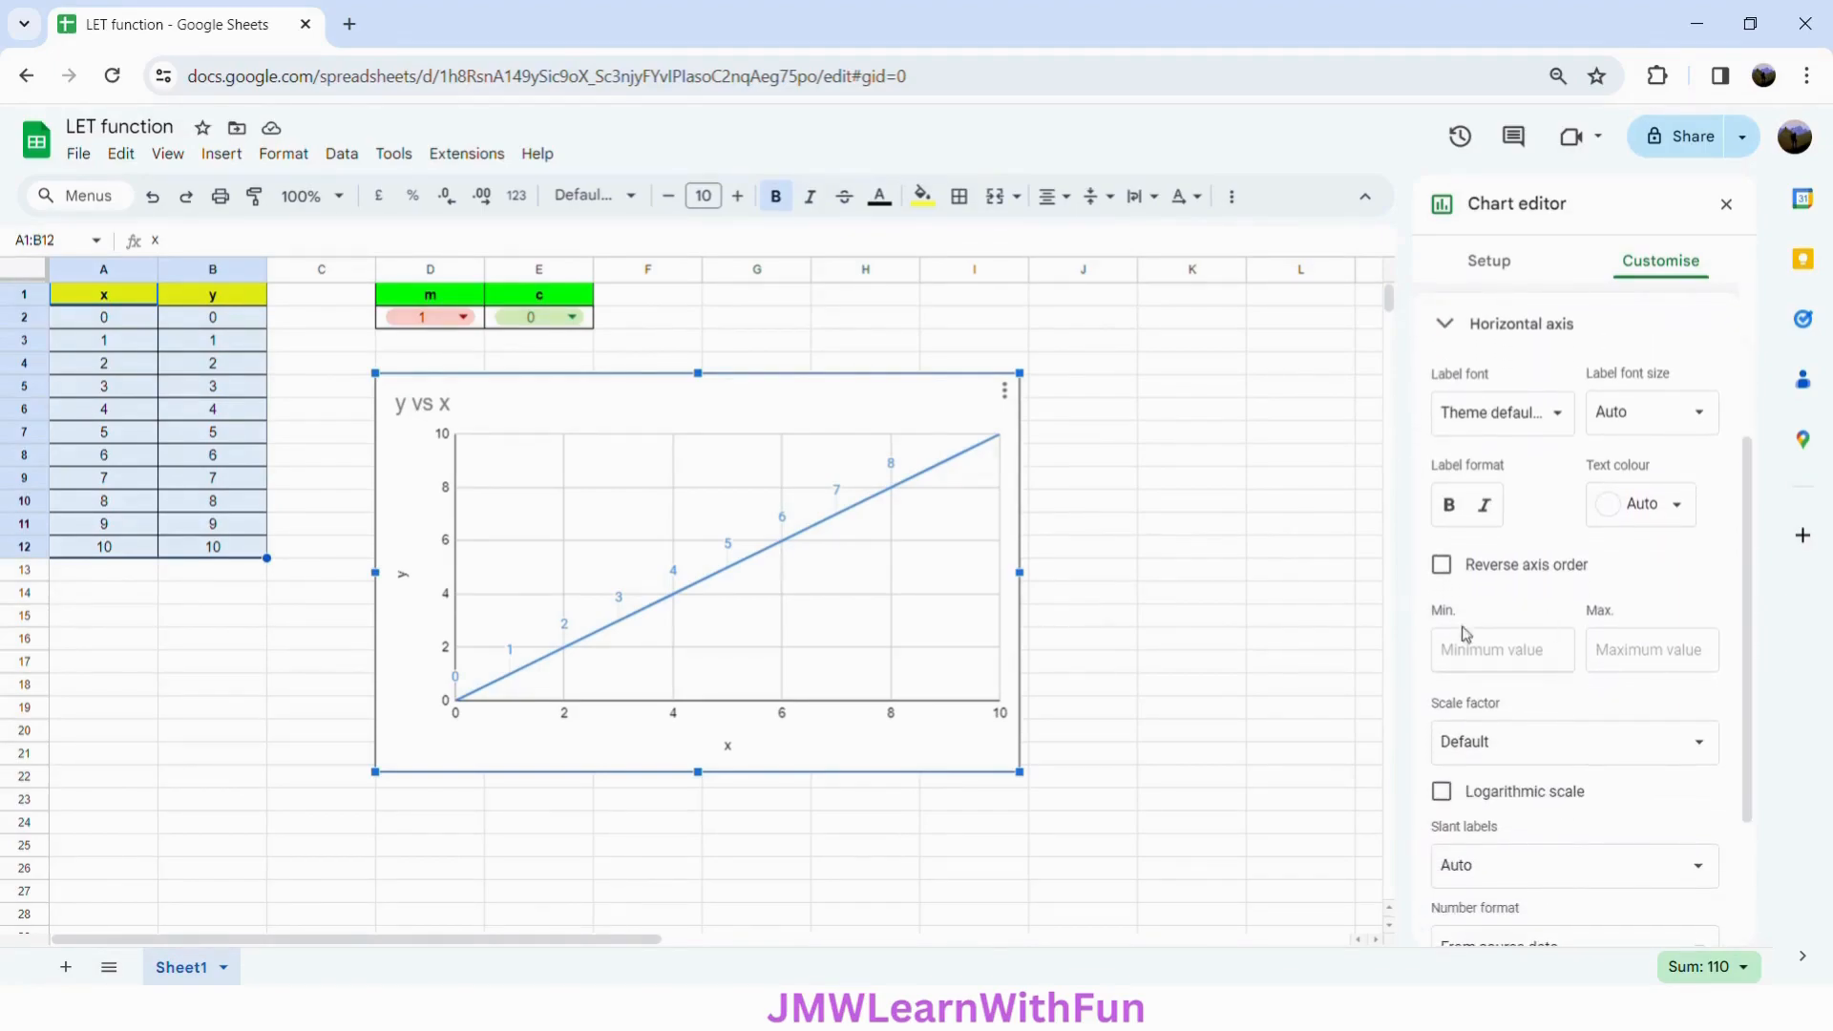
pyautogui.click(1468, 657)
pyautogui.write('-1')
pyautogui.click(1636, 653)
pyautogui.write('1')
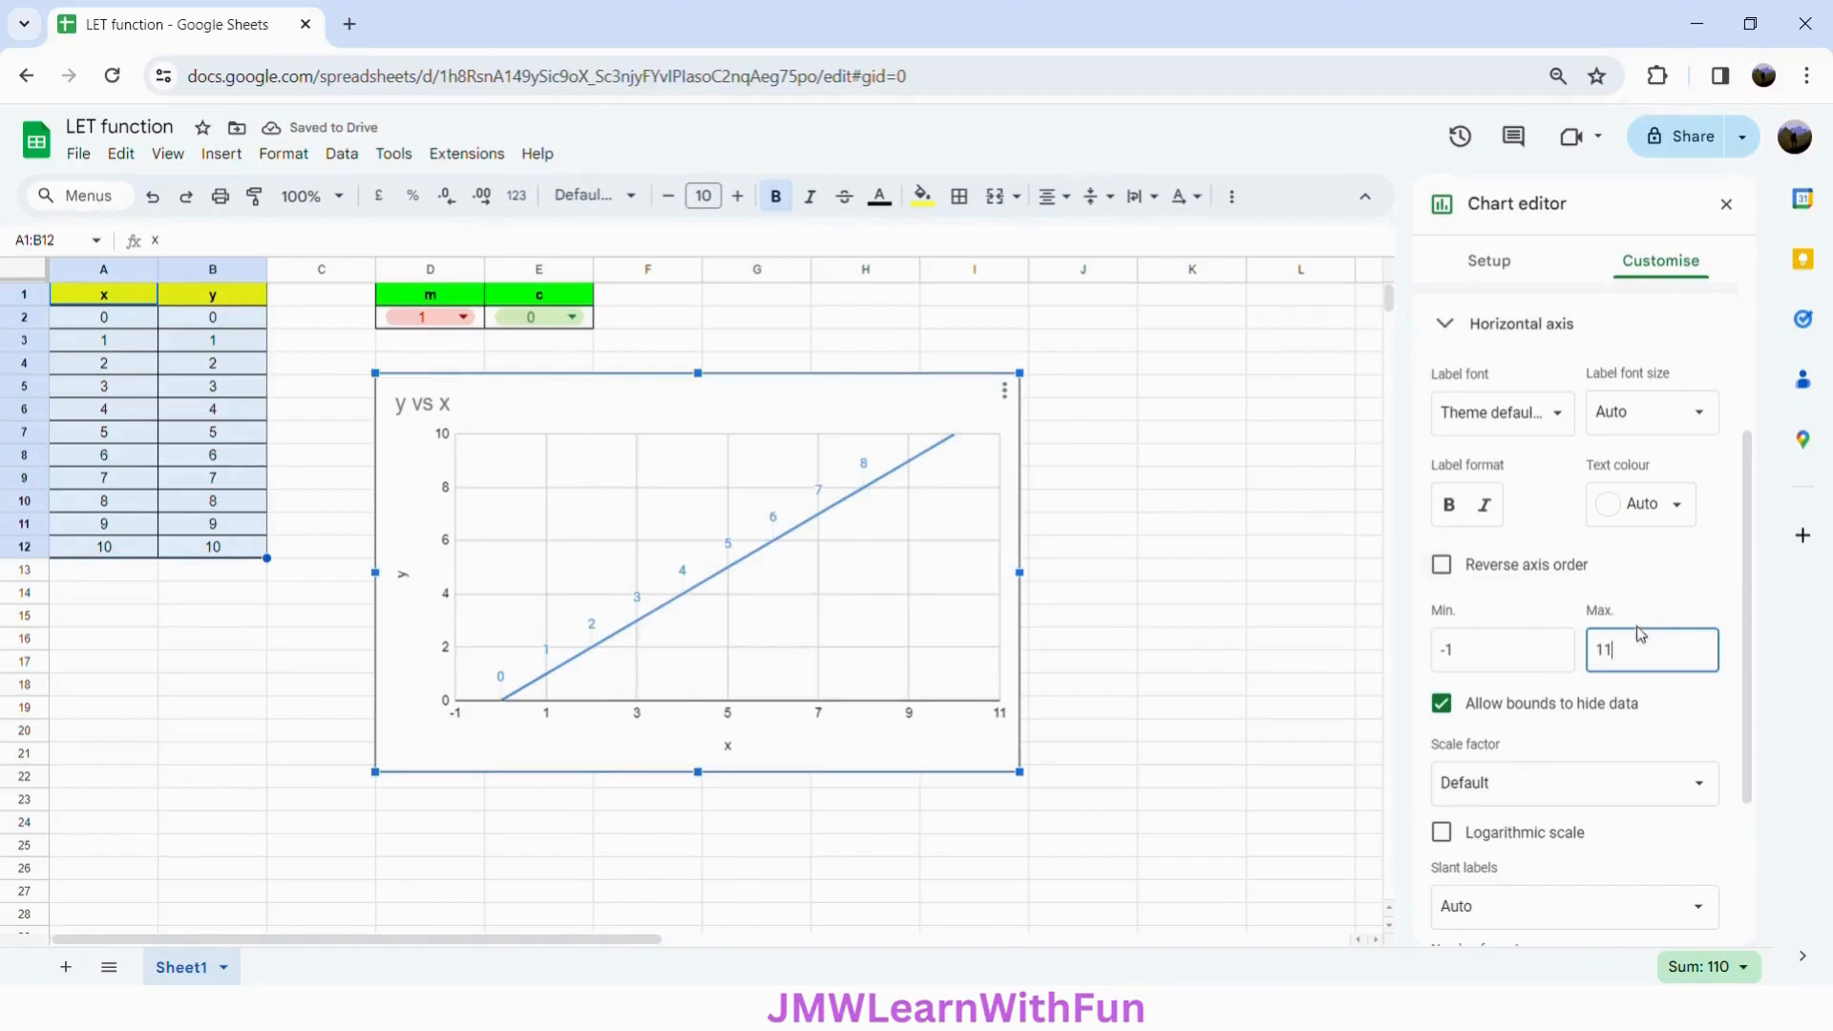
pyautogui.press('BackSpace')
pyautogui.click(1663, 584)
pyautogui.scroll(-3, 1746, 584)
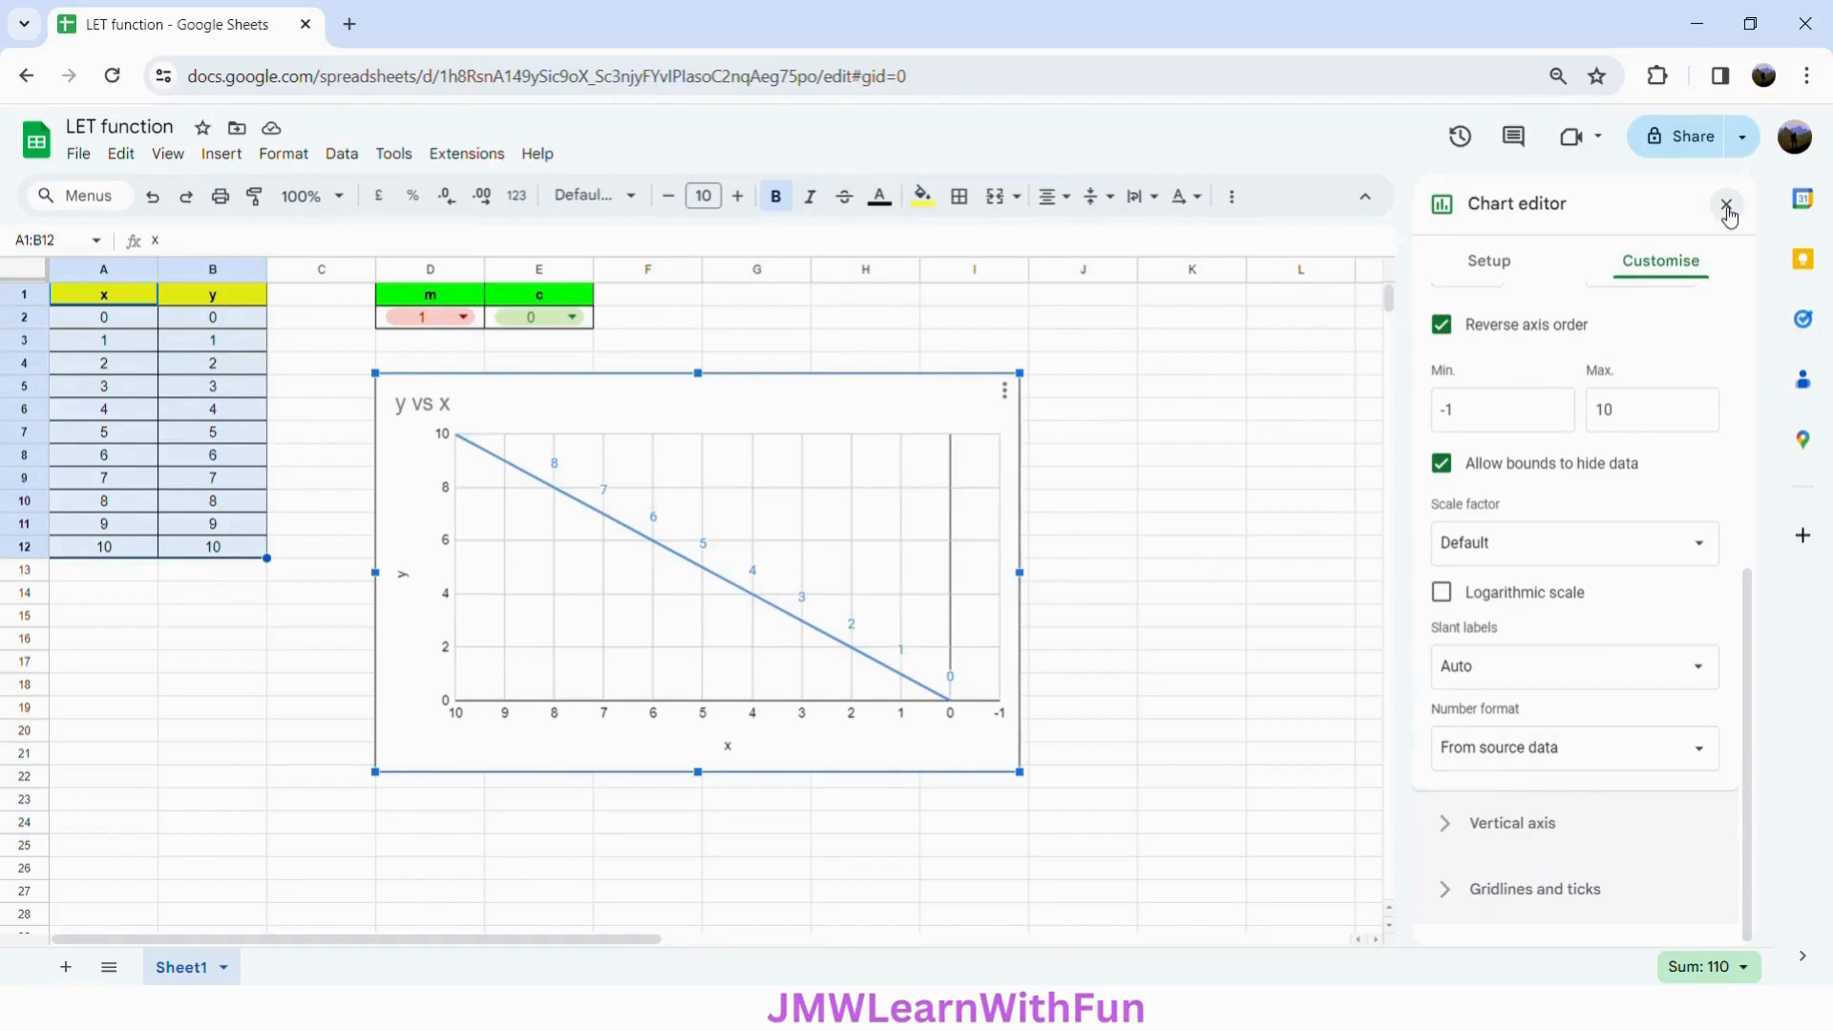
pyautogui.click(1444, 324)
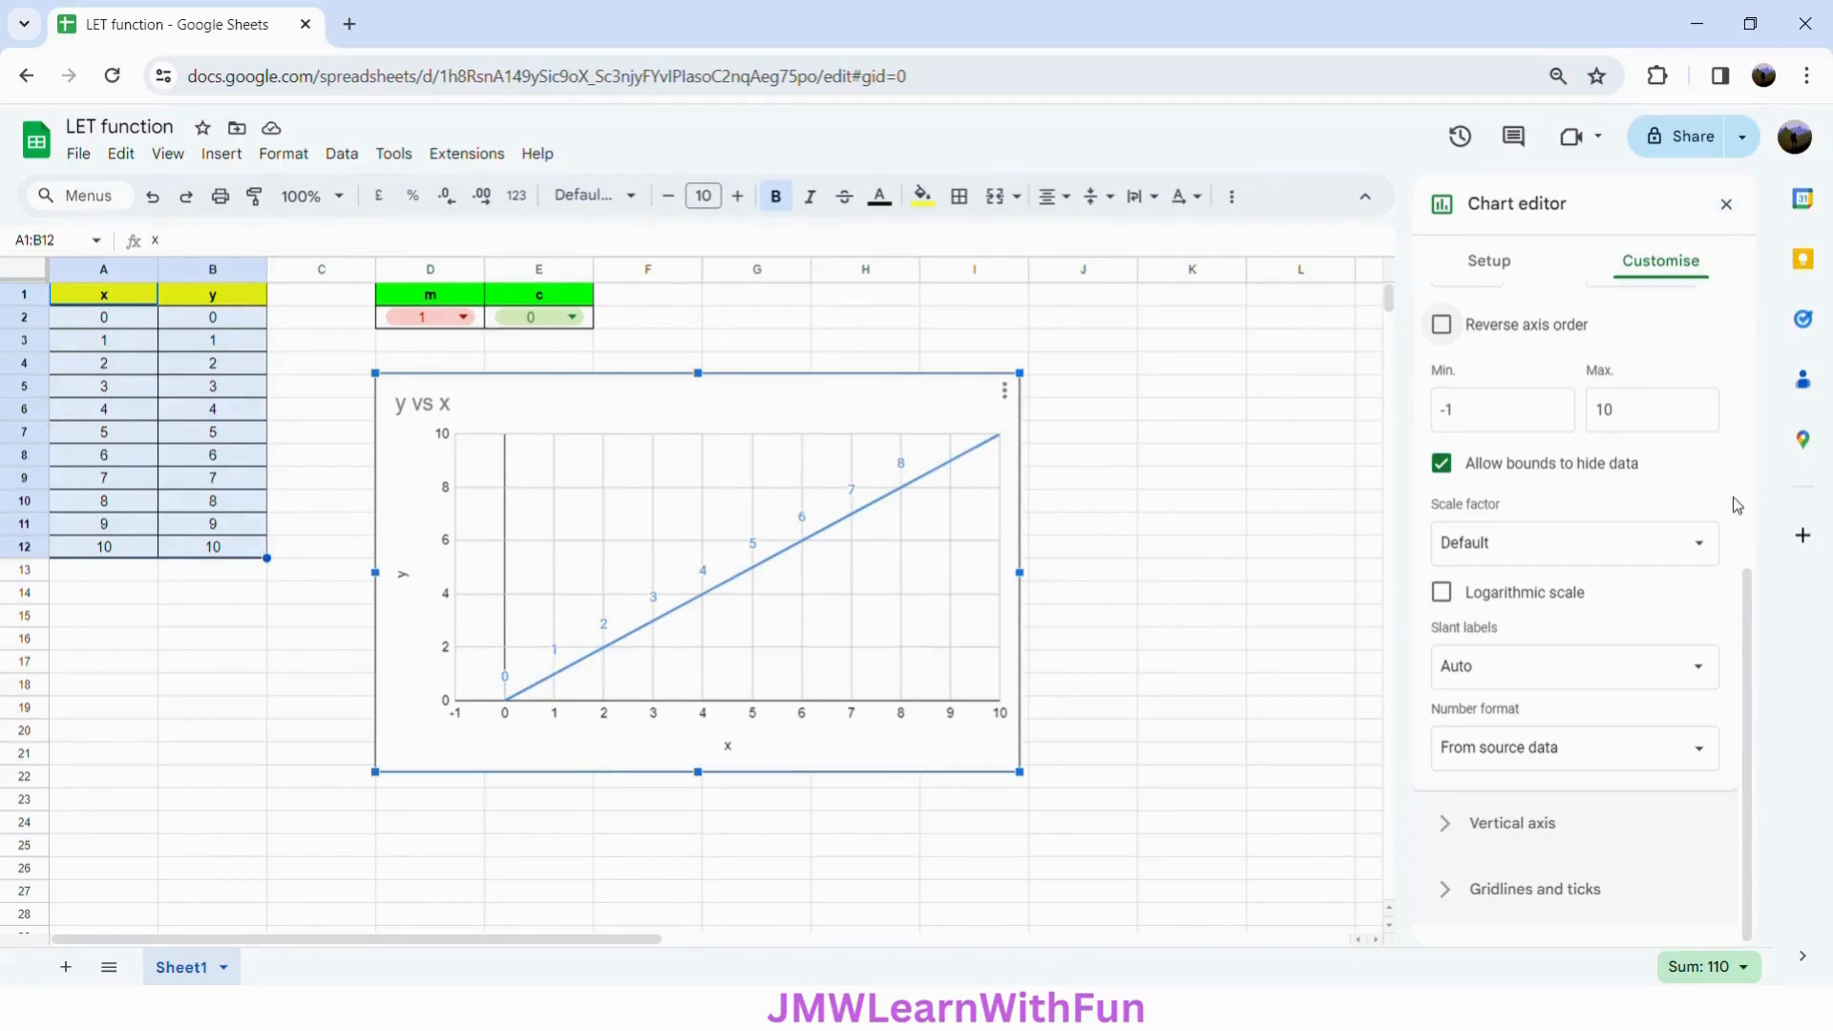
pyautogui.click(1727, 203)
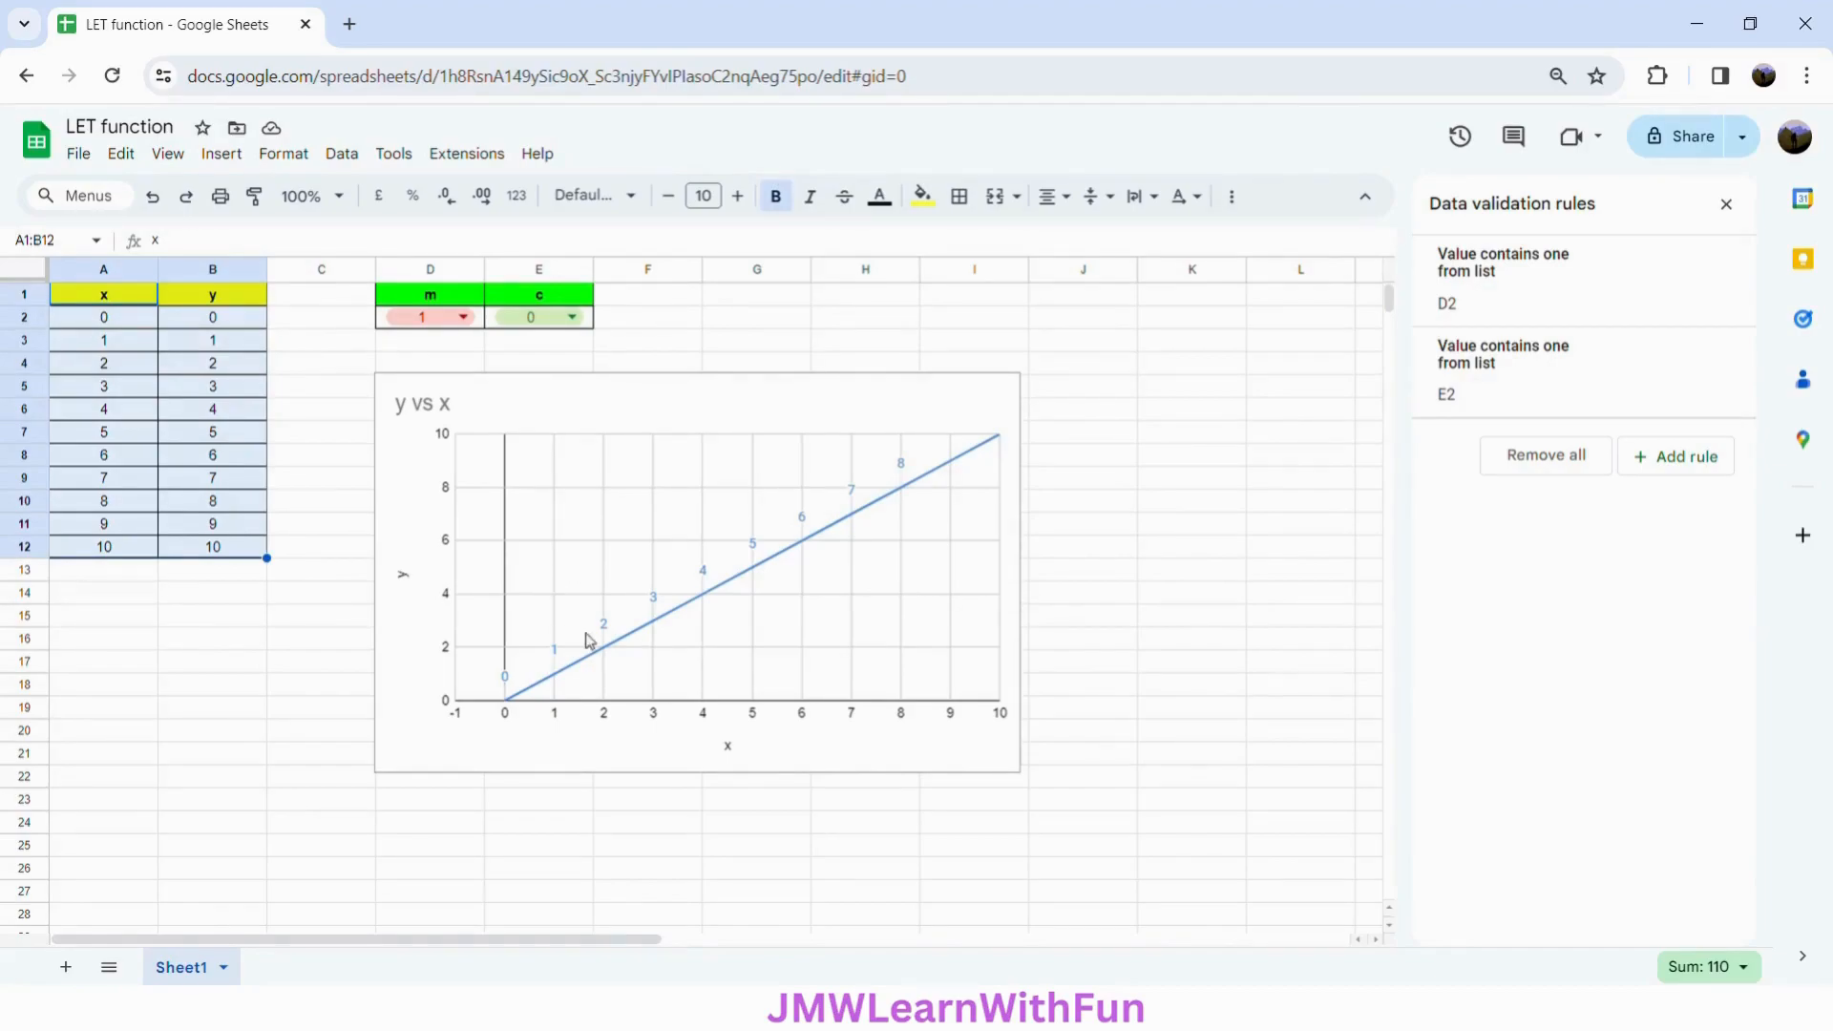
# - Try the c values -1, 1 and 0 in E2 with m at 1 to compare the resulting lines
pyautogui.click(571, 319)
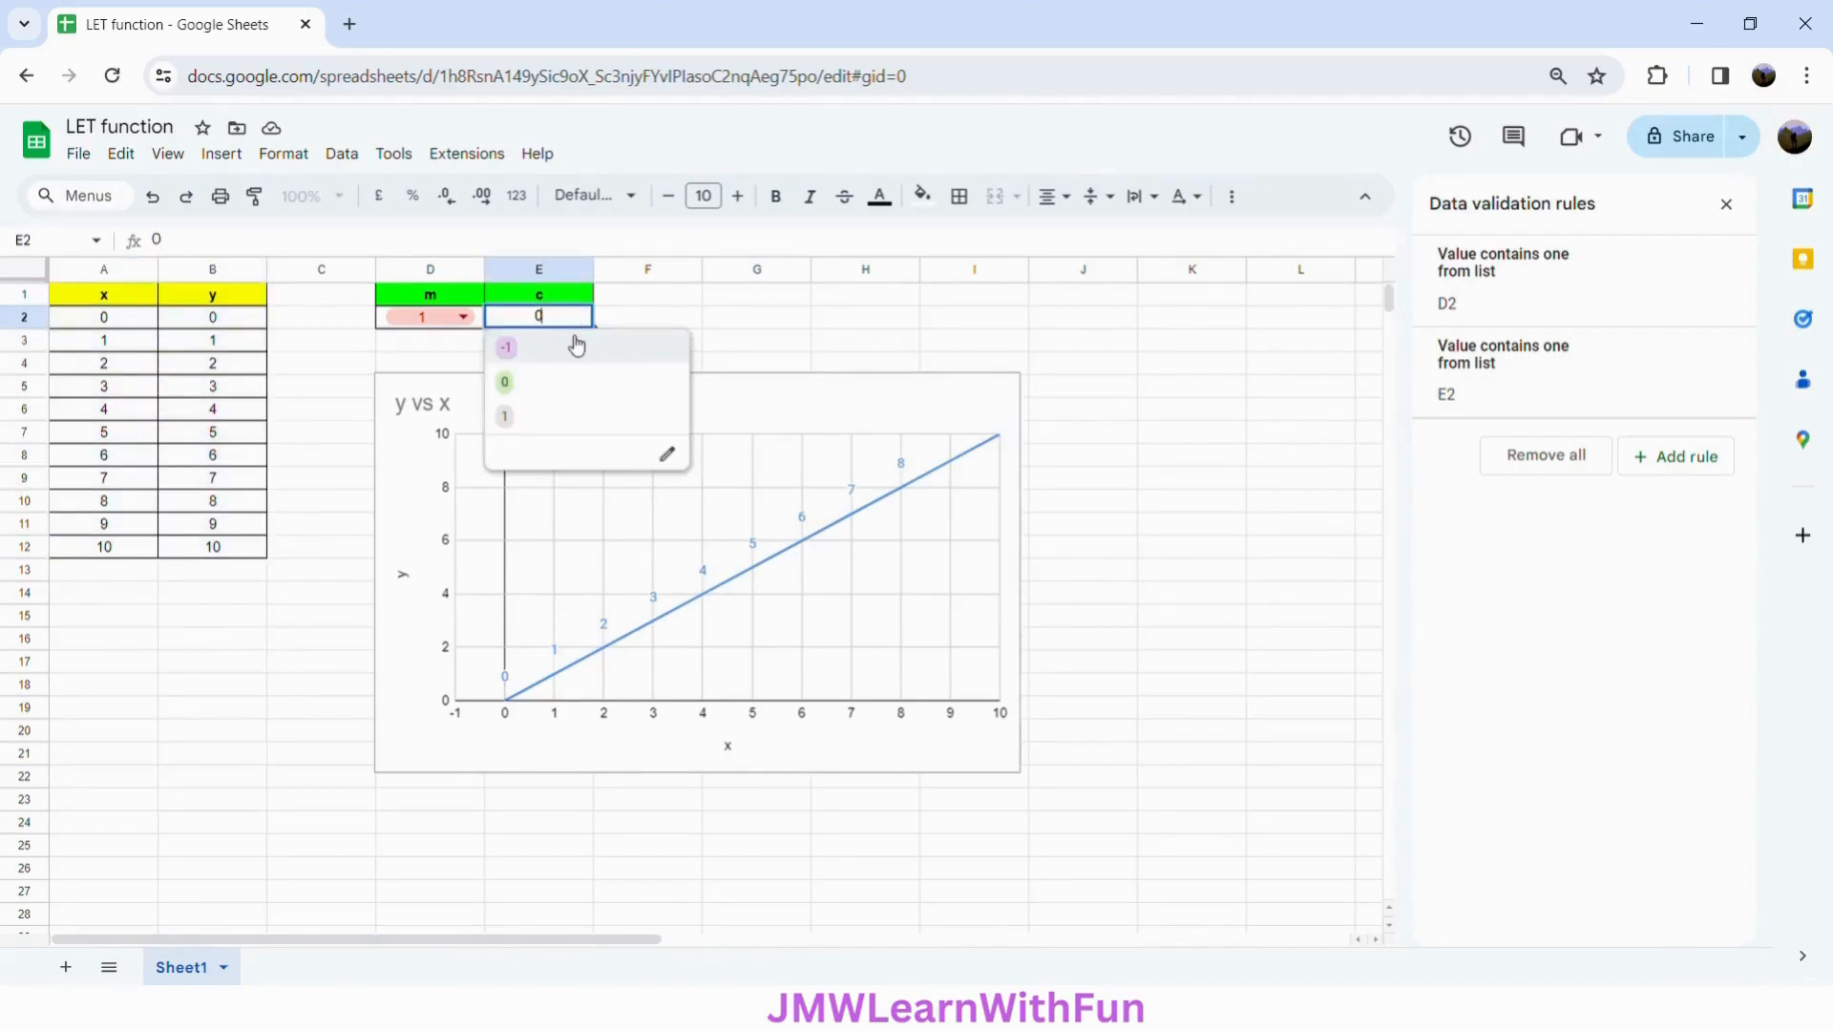
pyautogui.click(574, 356)
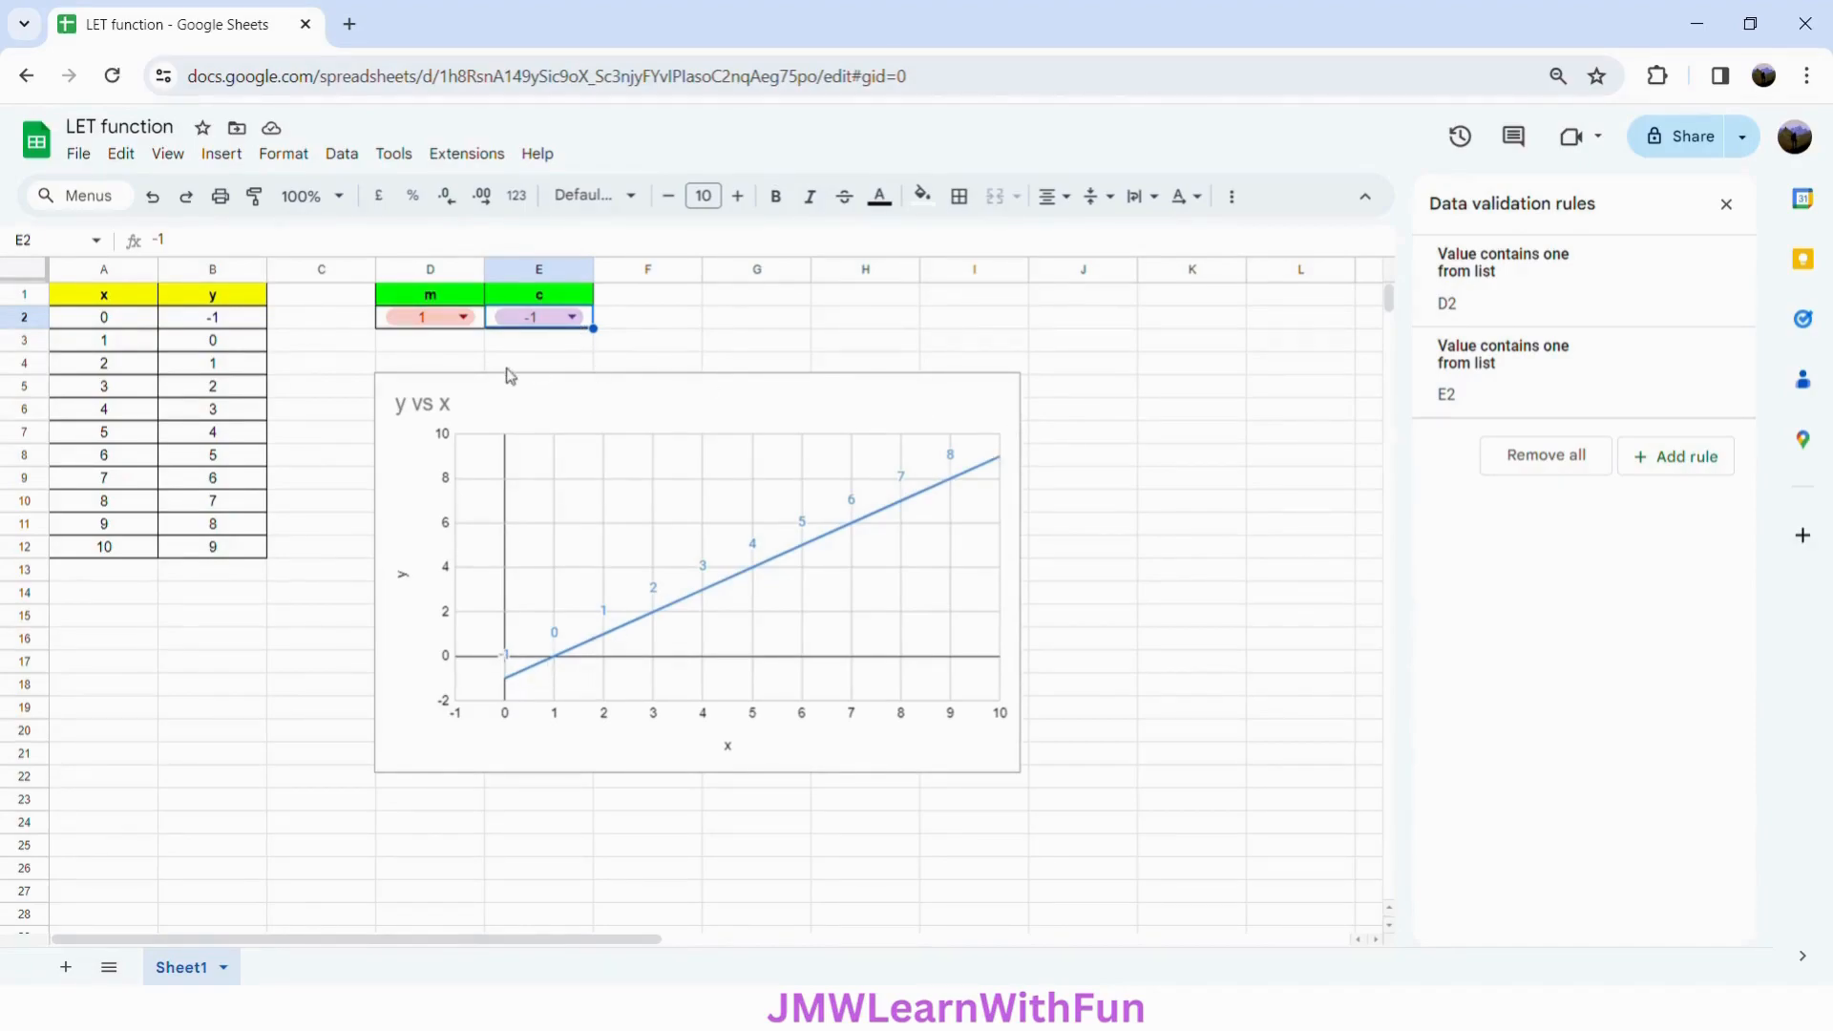
pyautogui.click(534, 322)
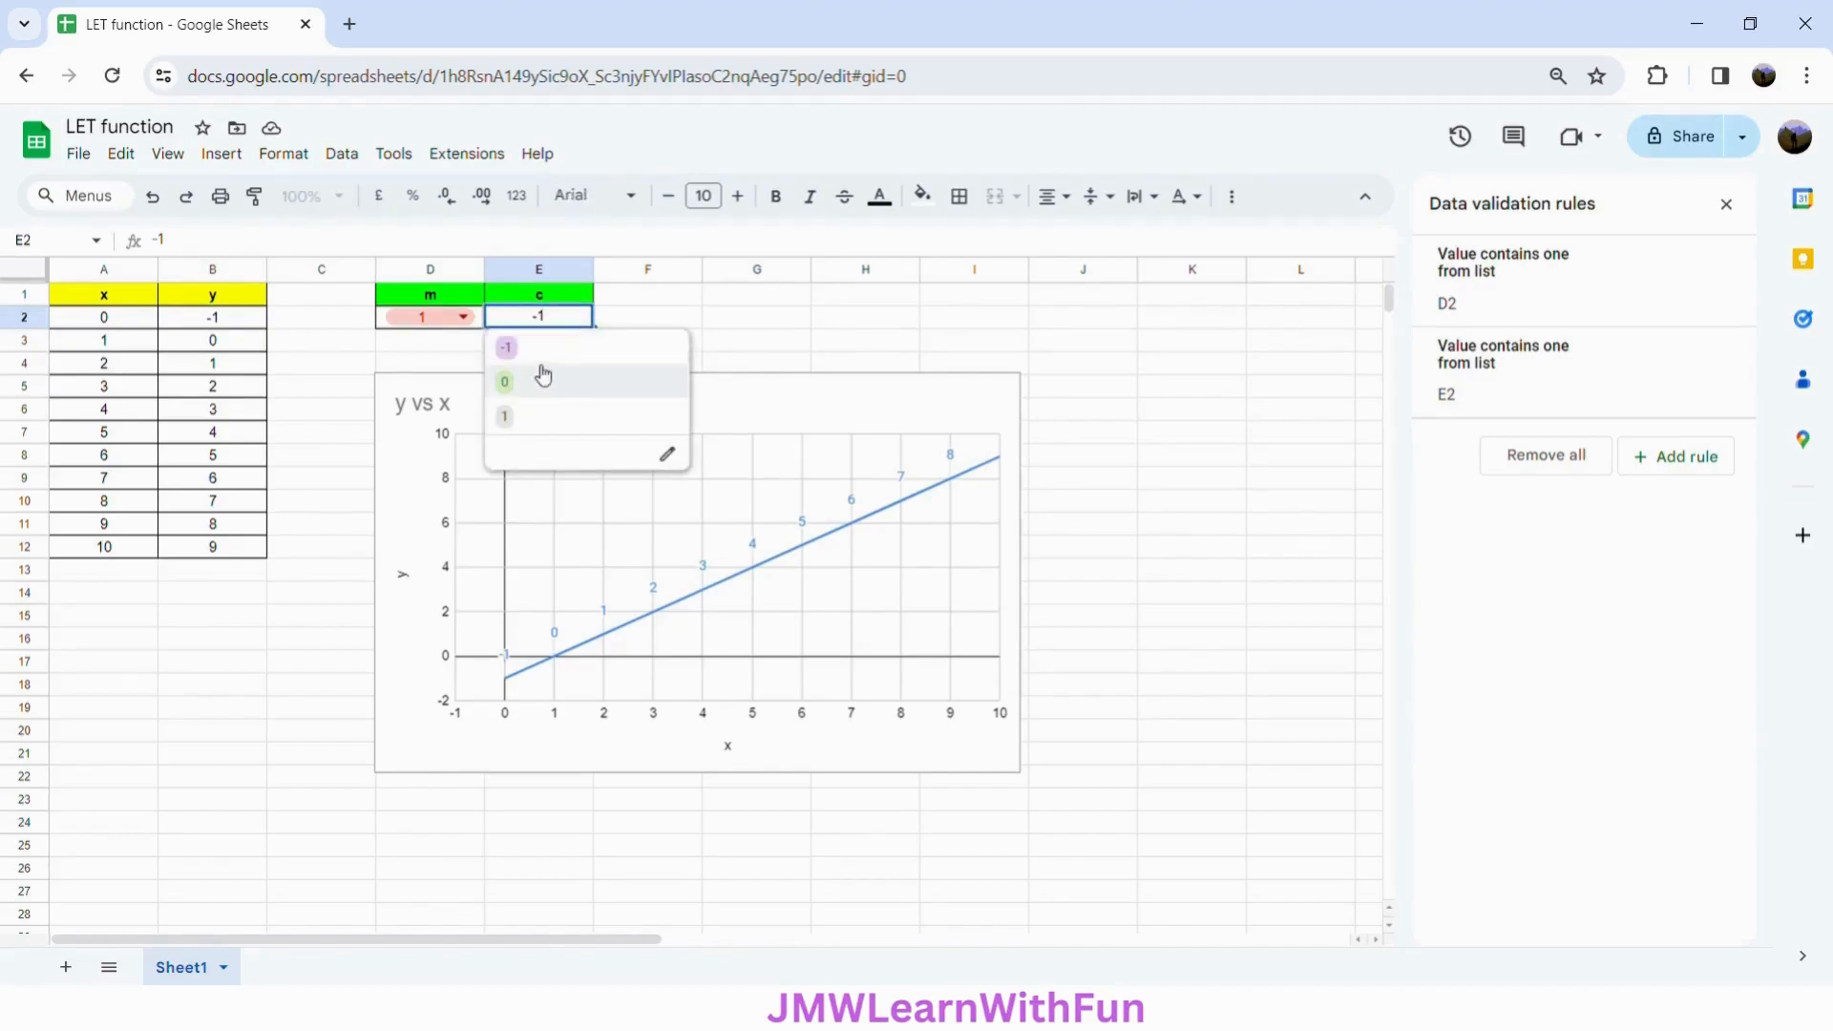
pyautogui.click(547, 427)
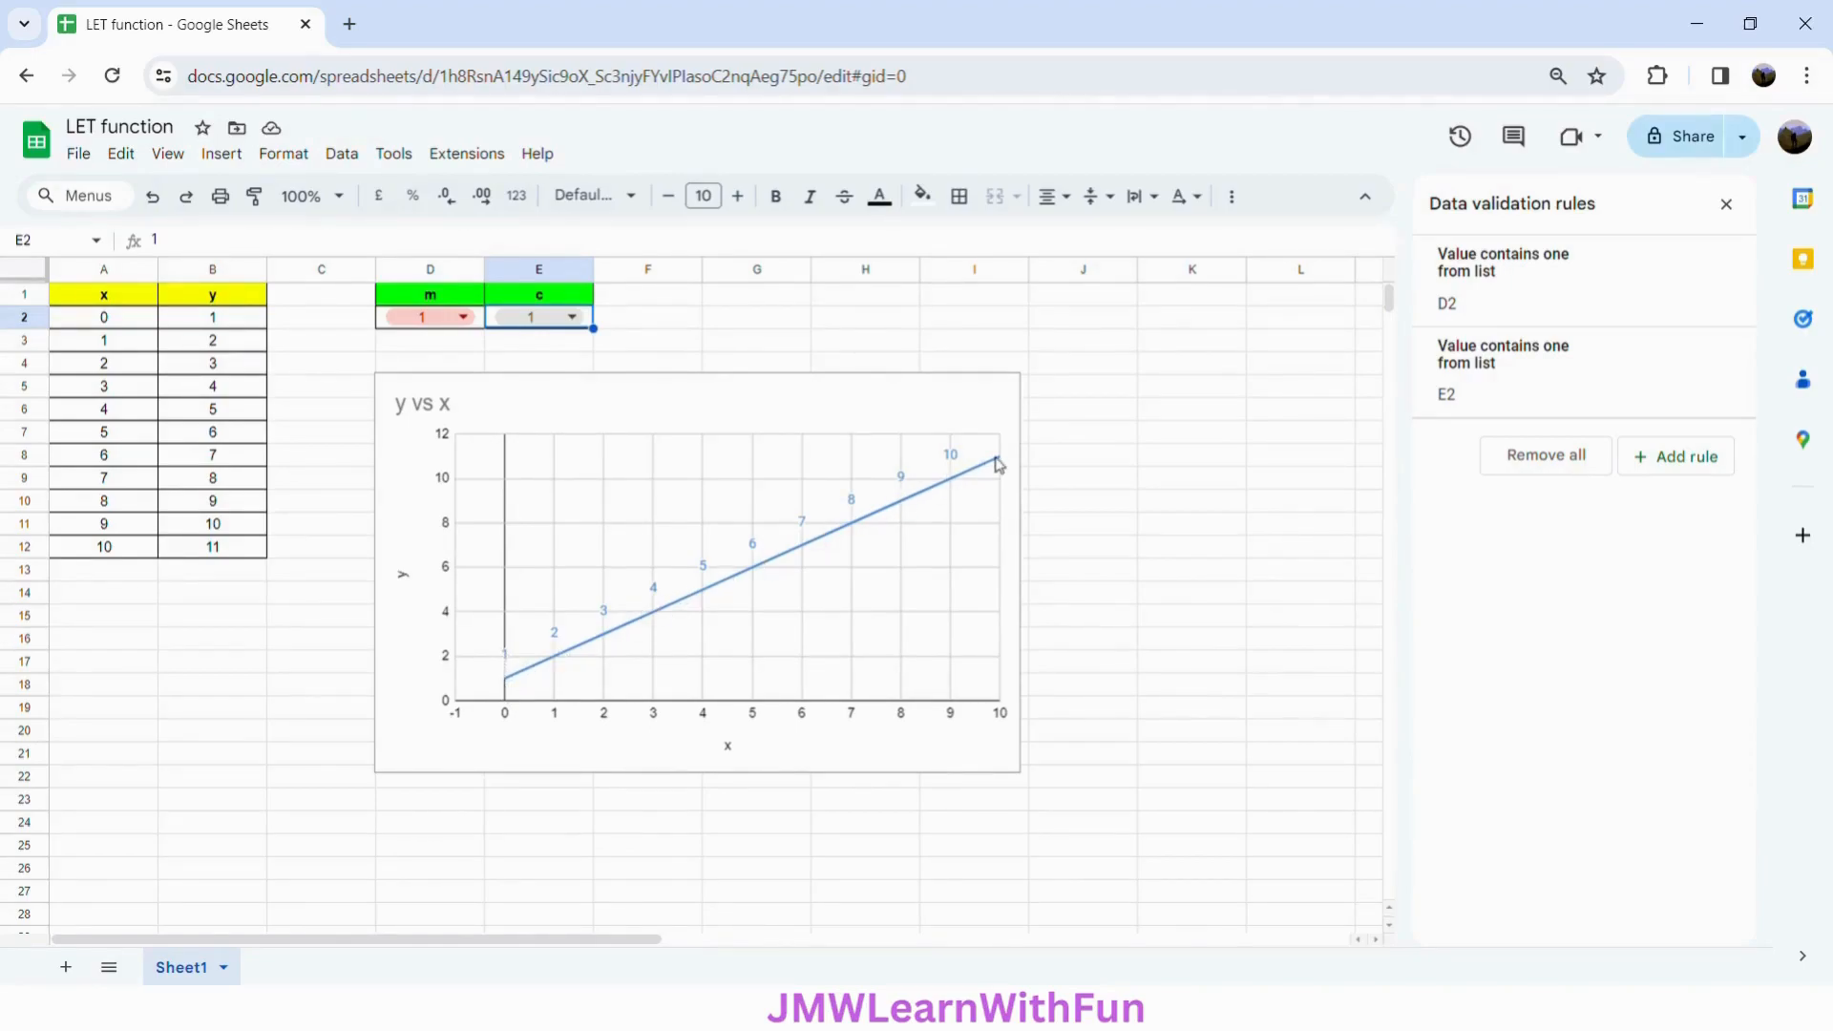
pyautogui.click(459, 322)
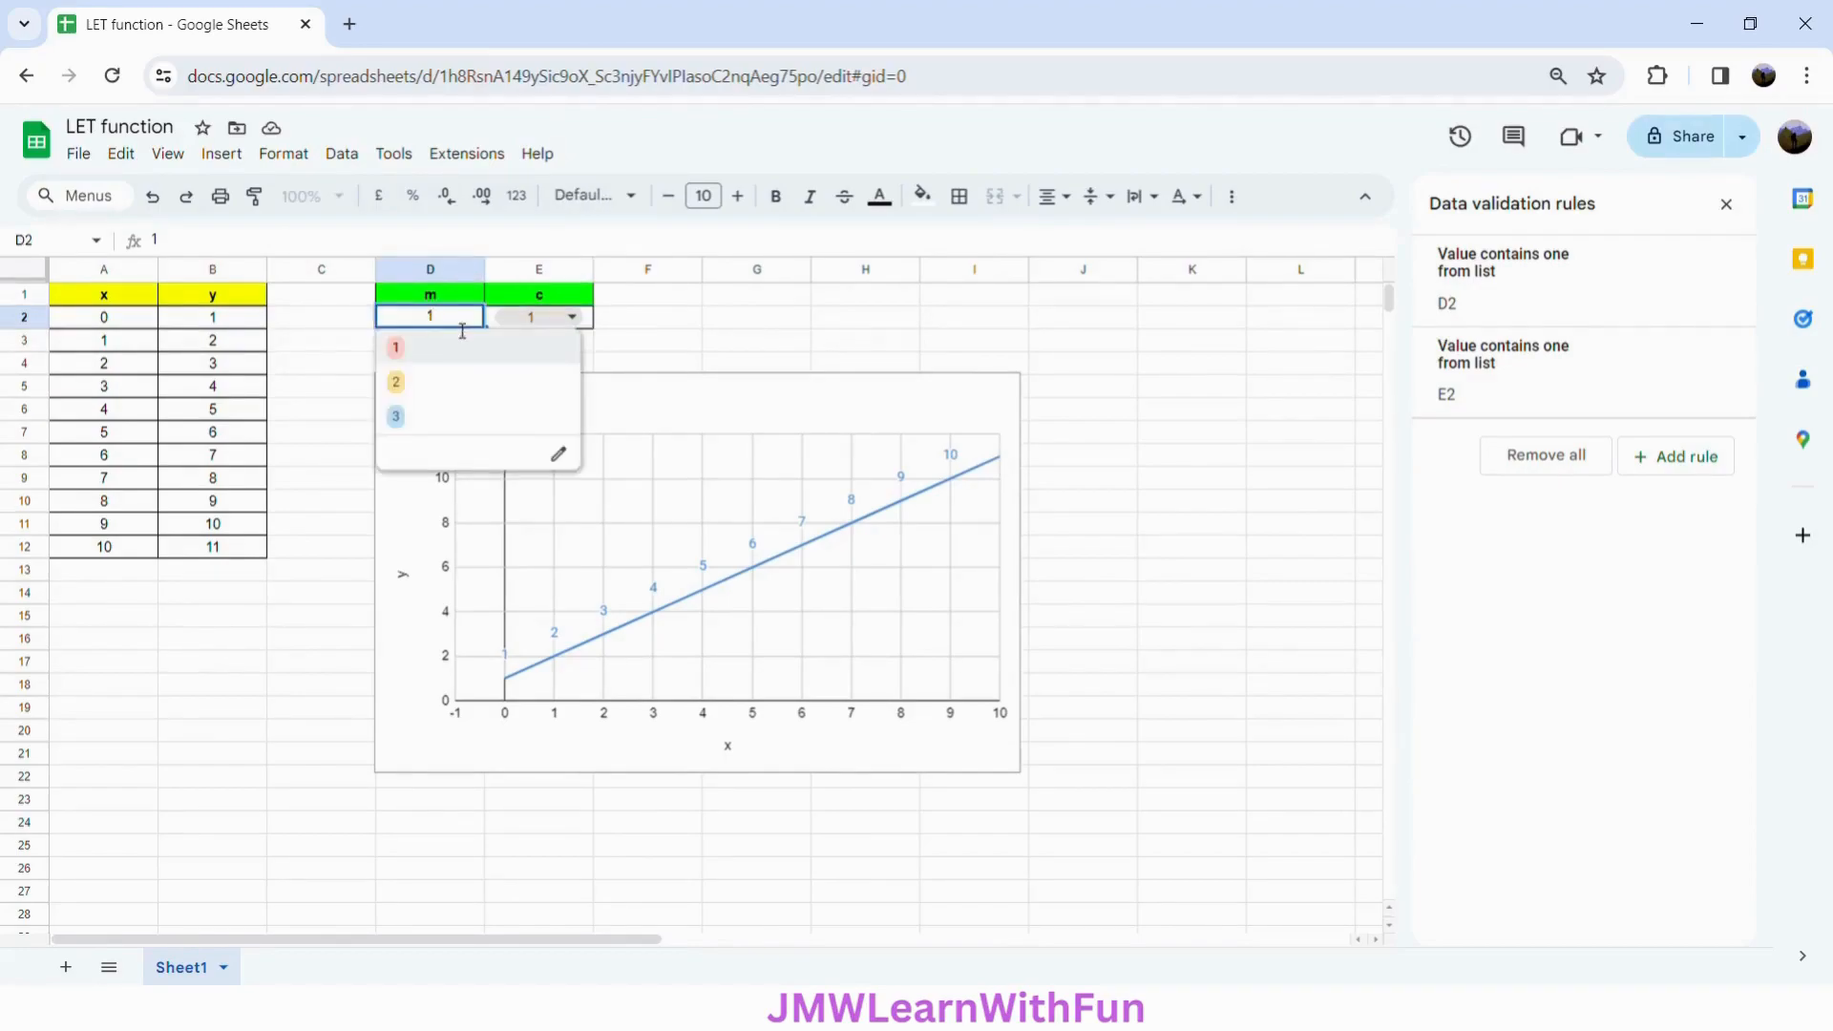
pyautogui.click(547, 320)
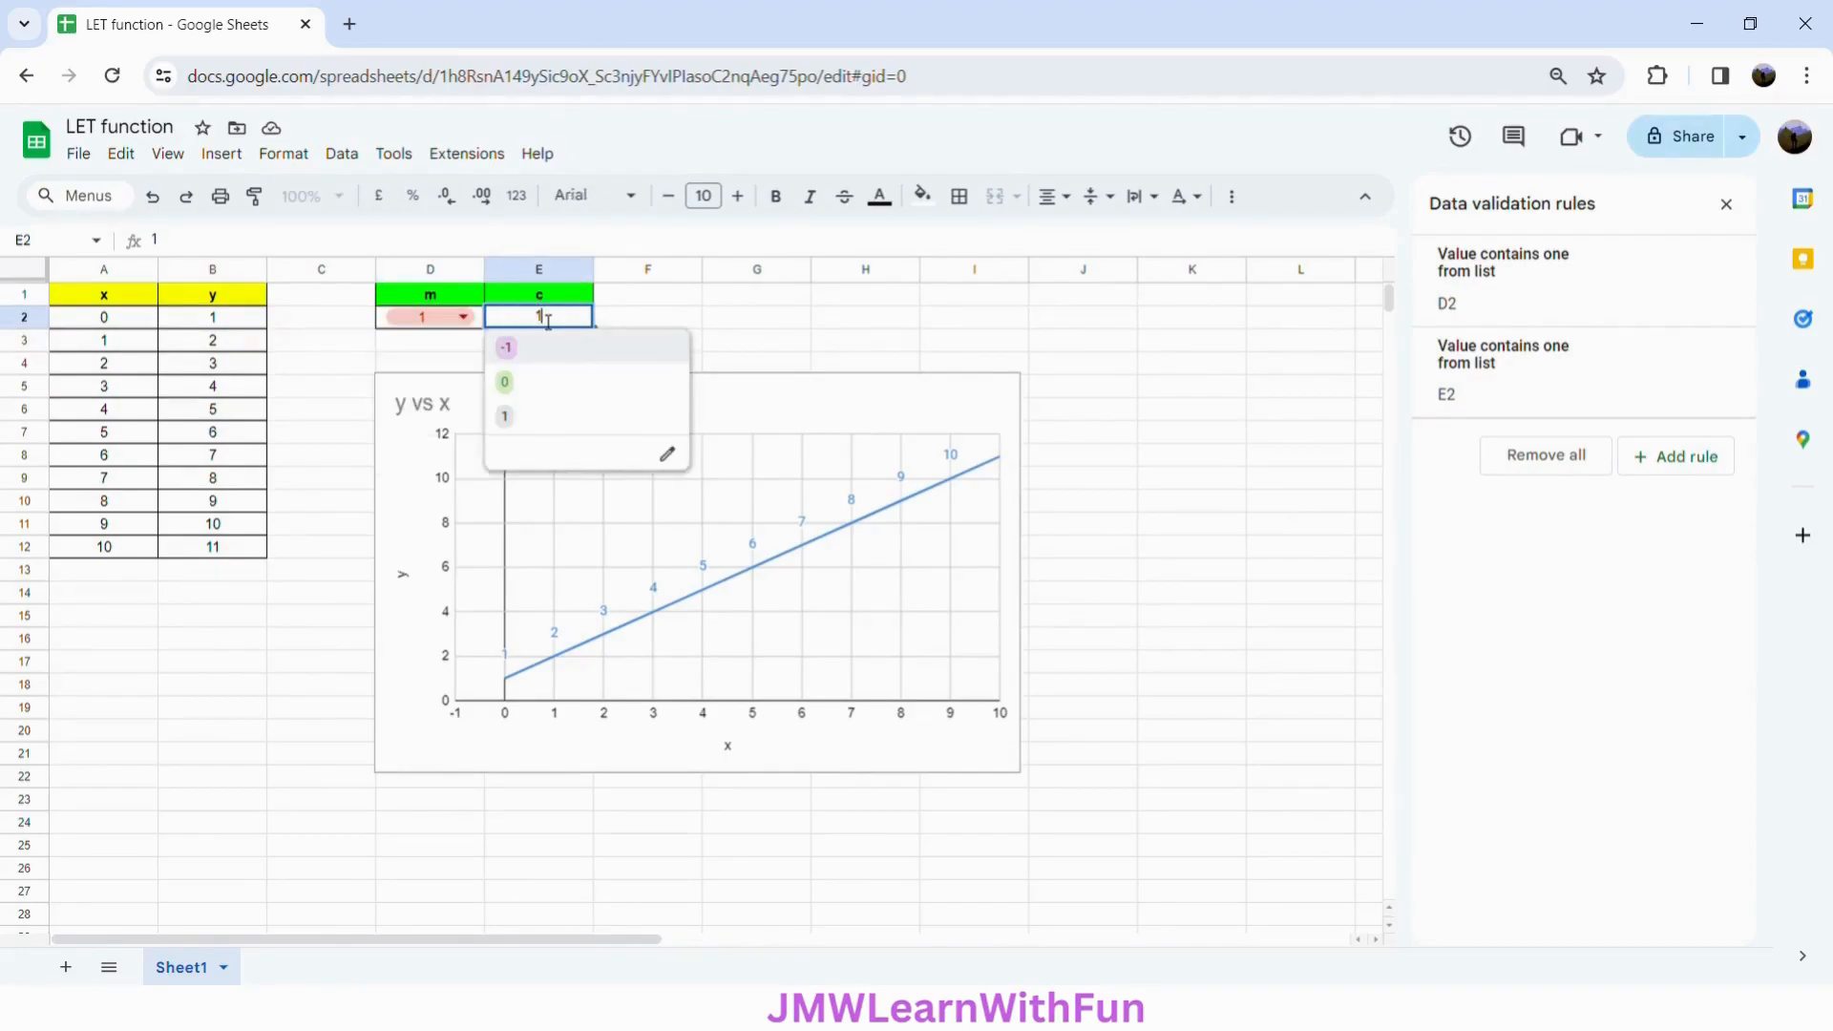
pyautogui.click(536, 381)
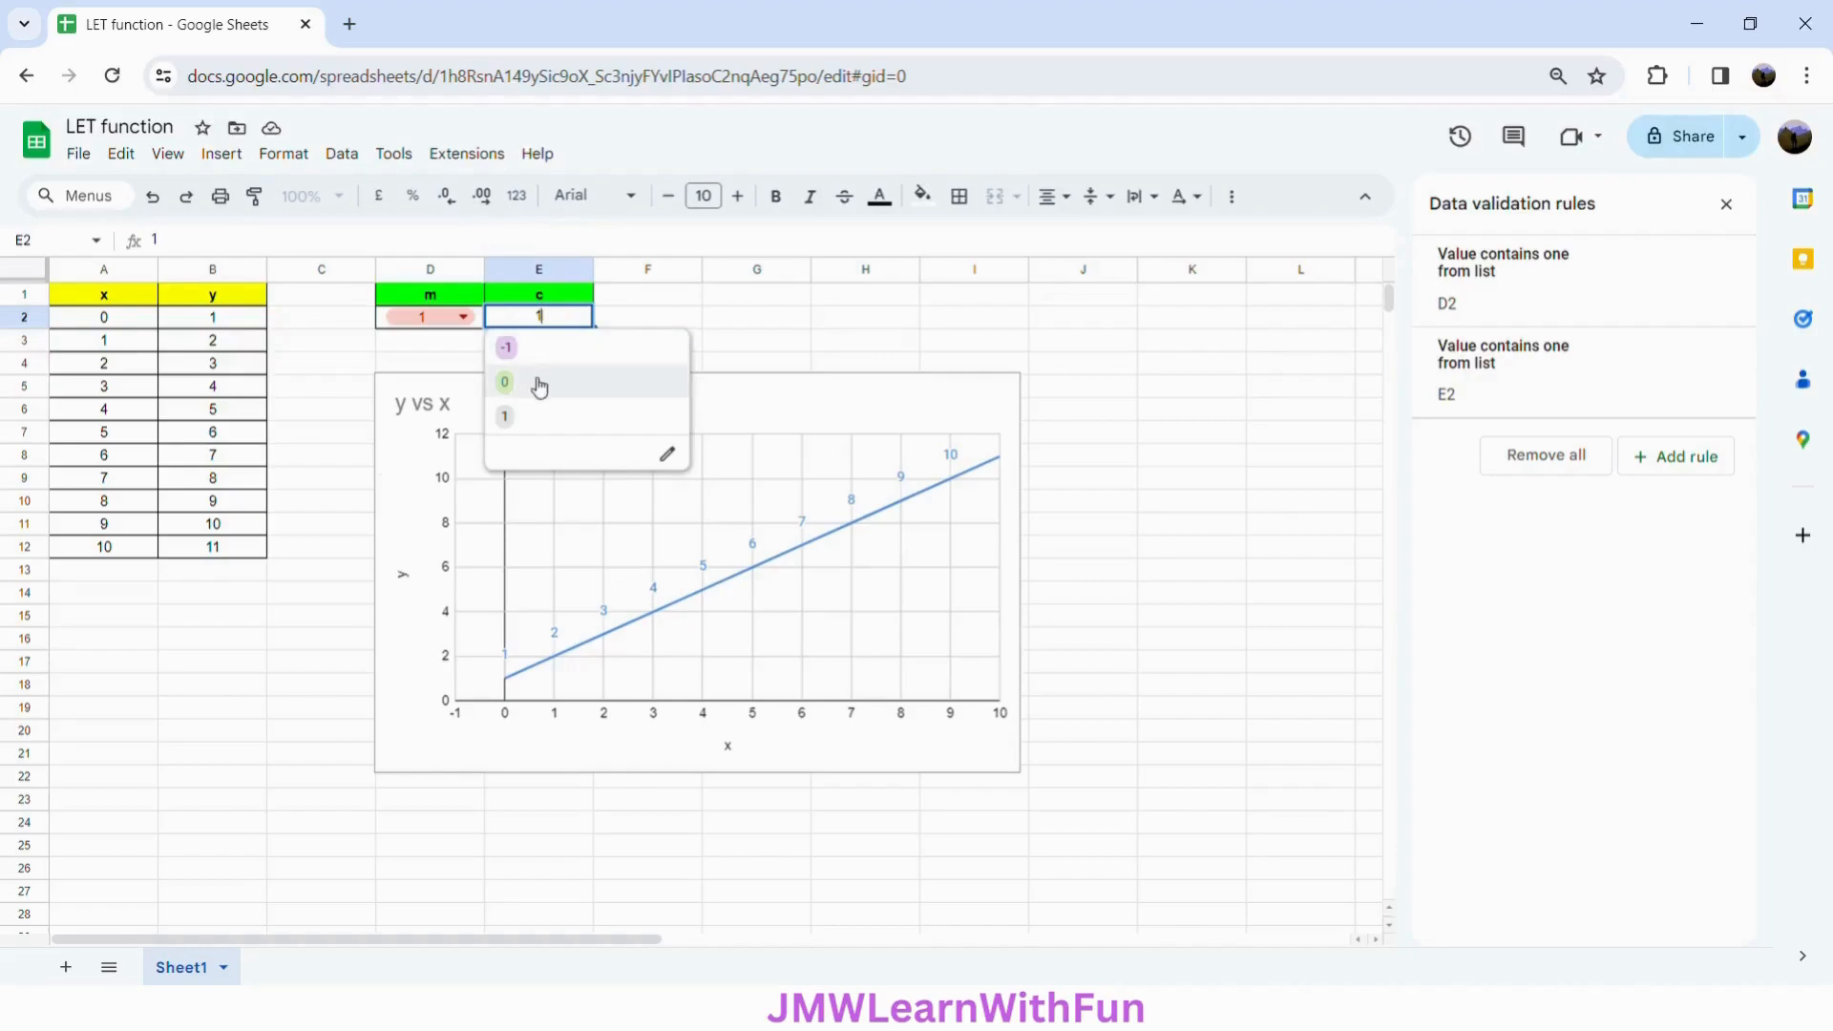
# - Set m in D2 to 2 and try the c values -1, 1 and 0 in E2
pyautogui.doubleClick(440, 322)
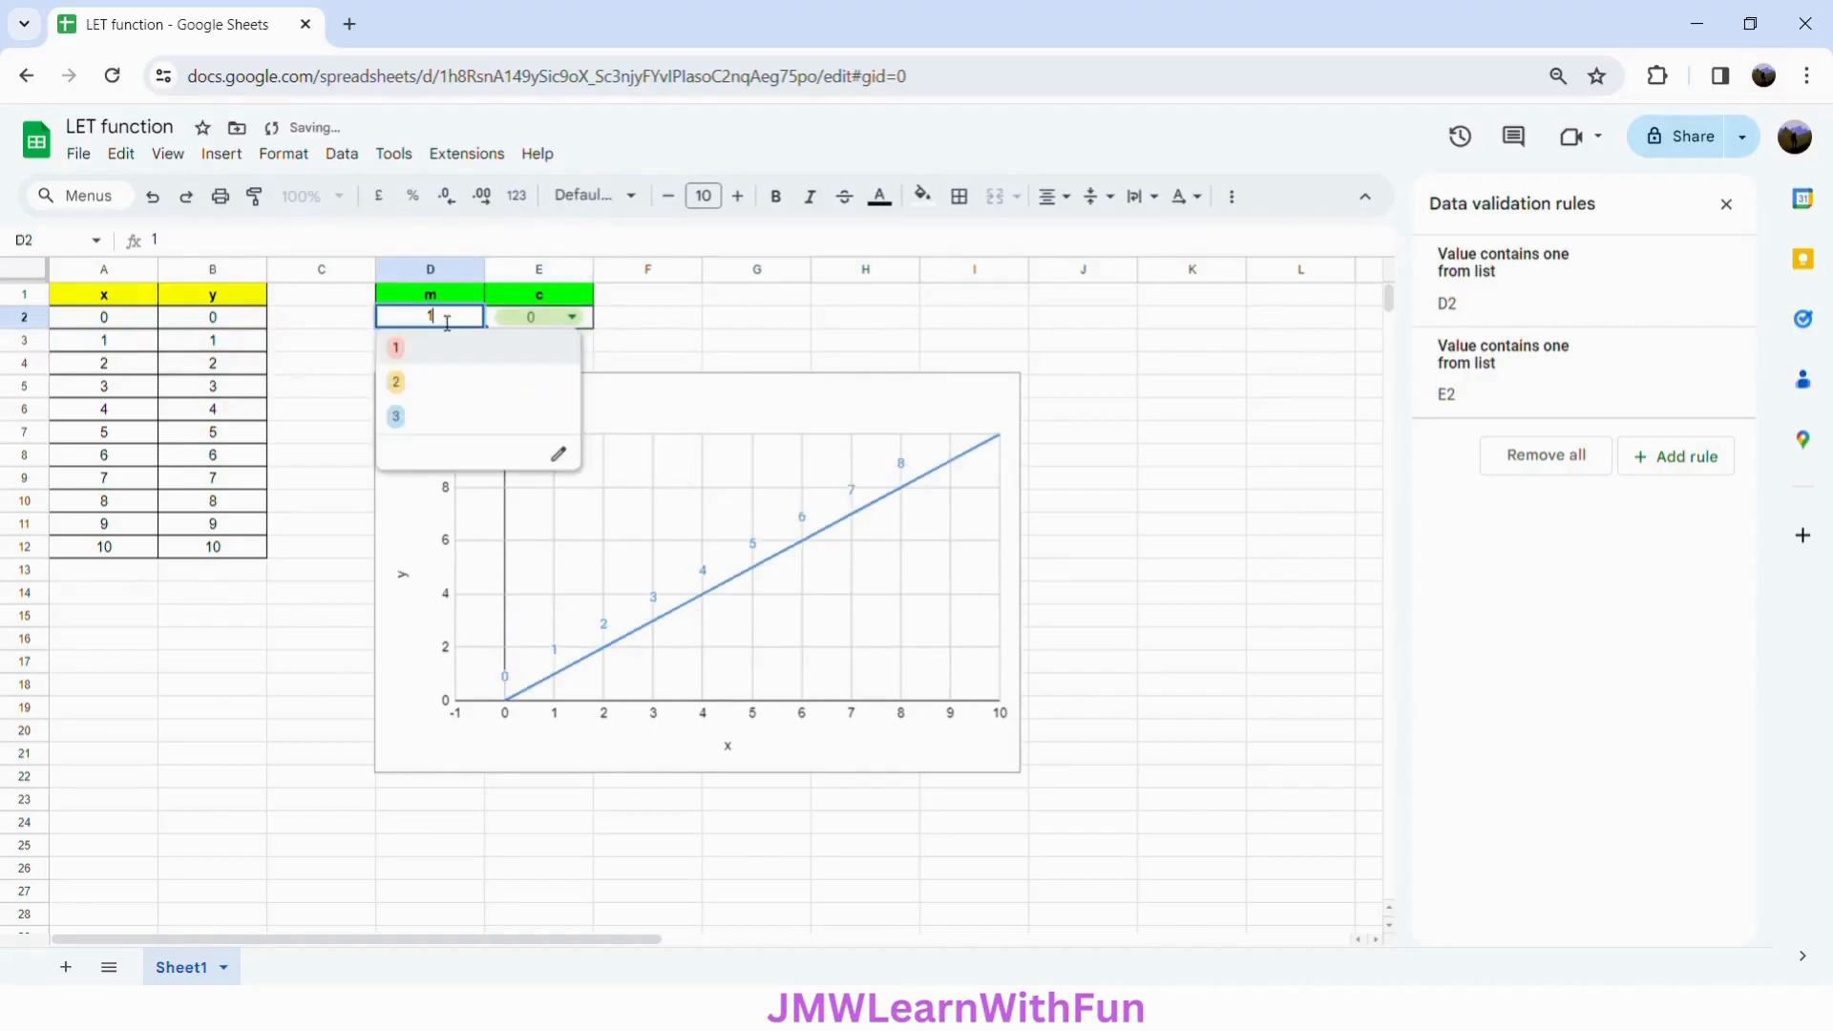
pyautogui.click(436, 385)
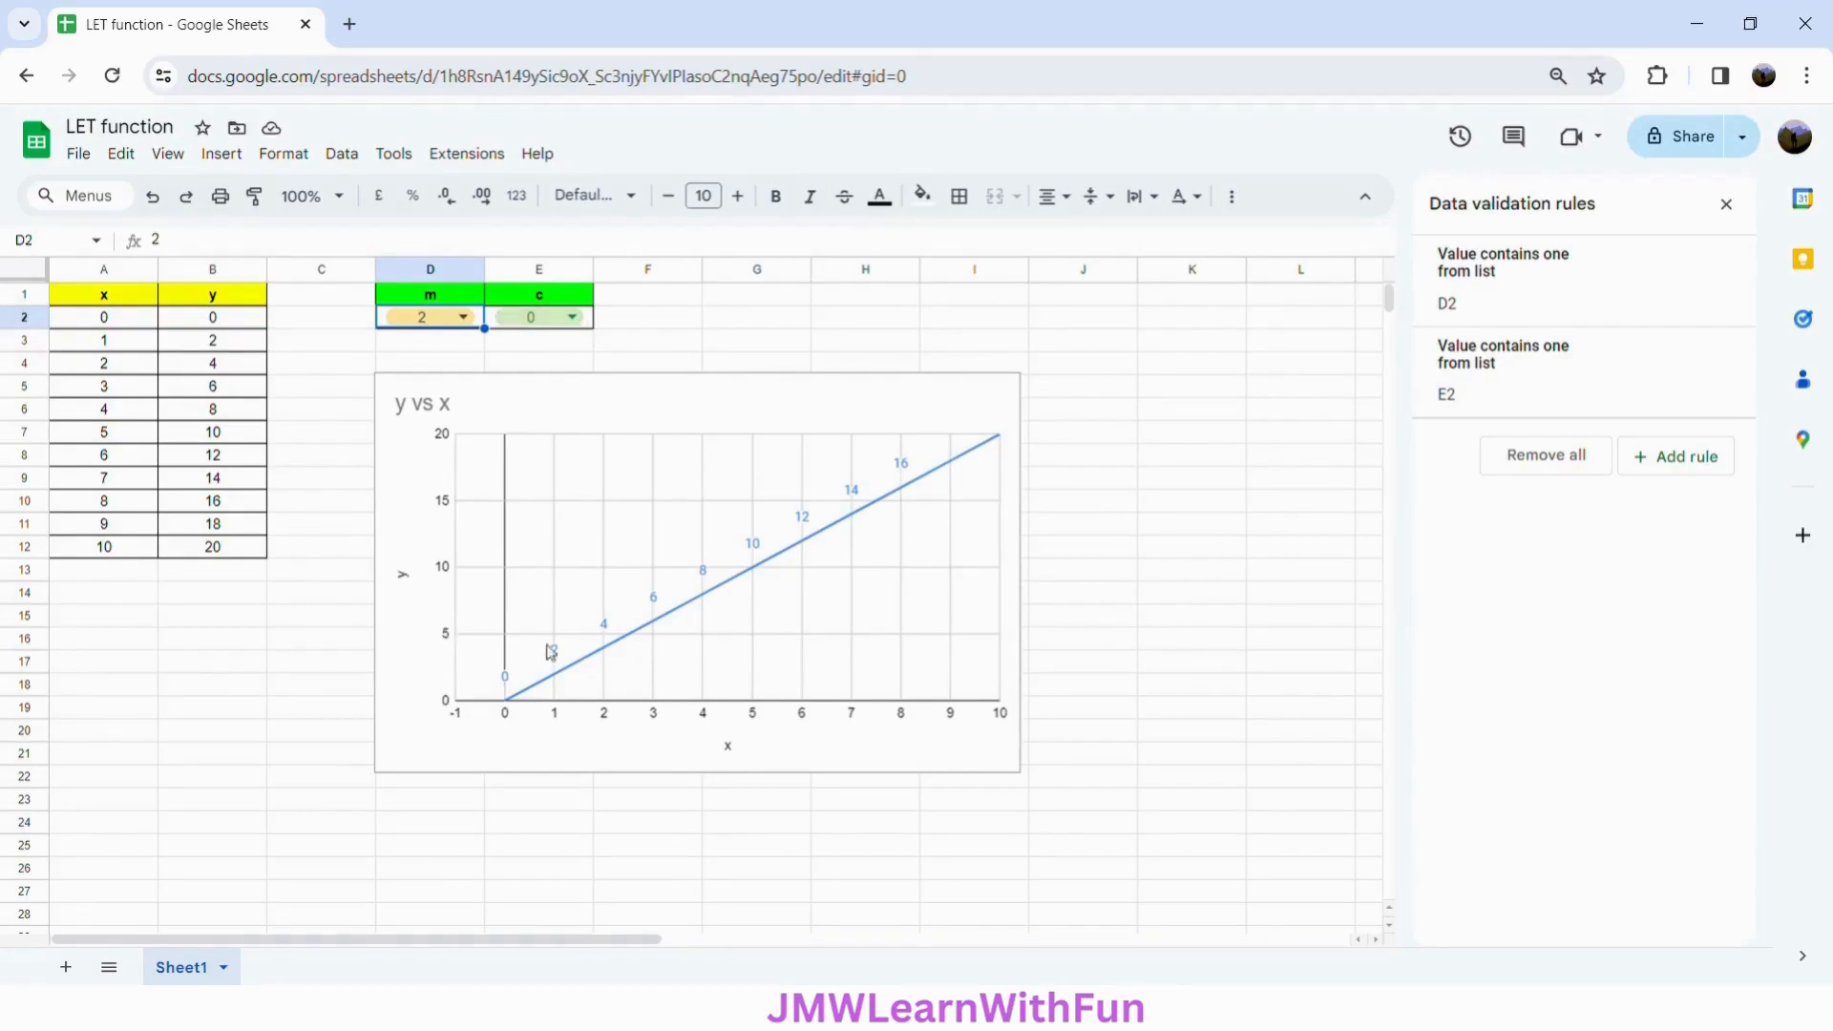
pyautogui.click(540, 318)
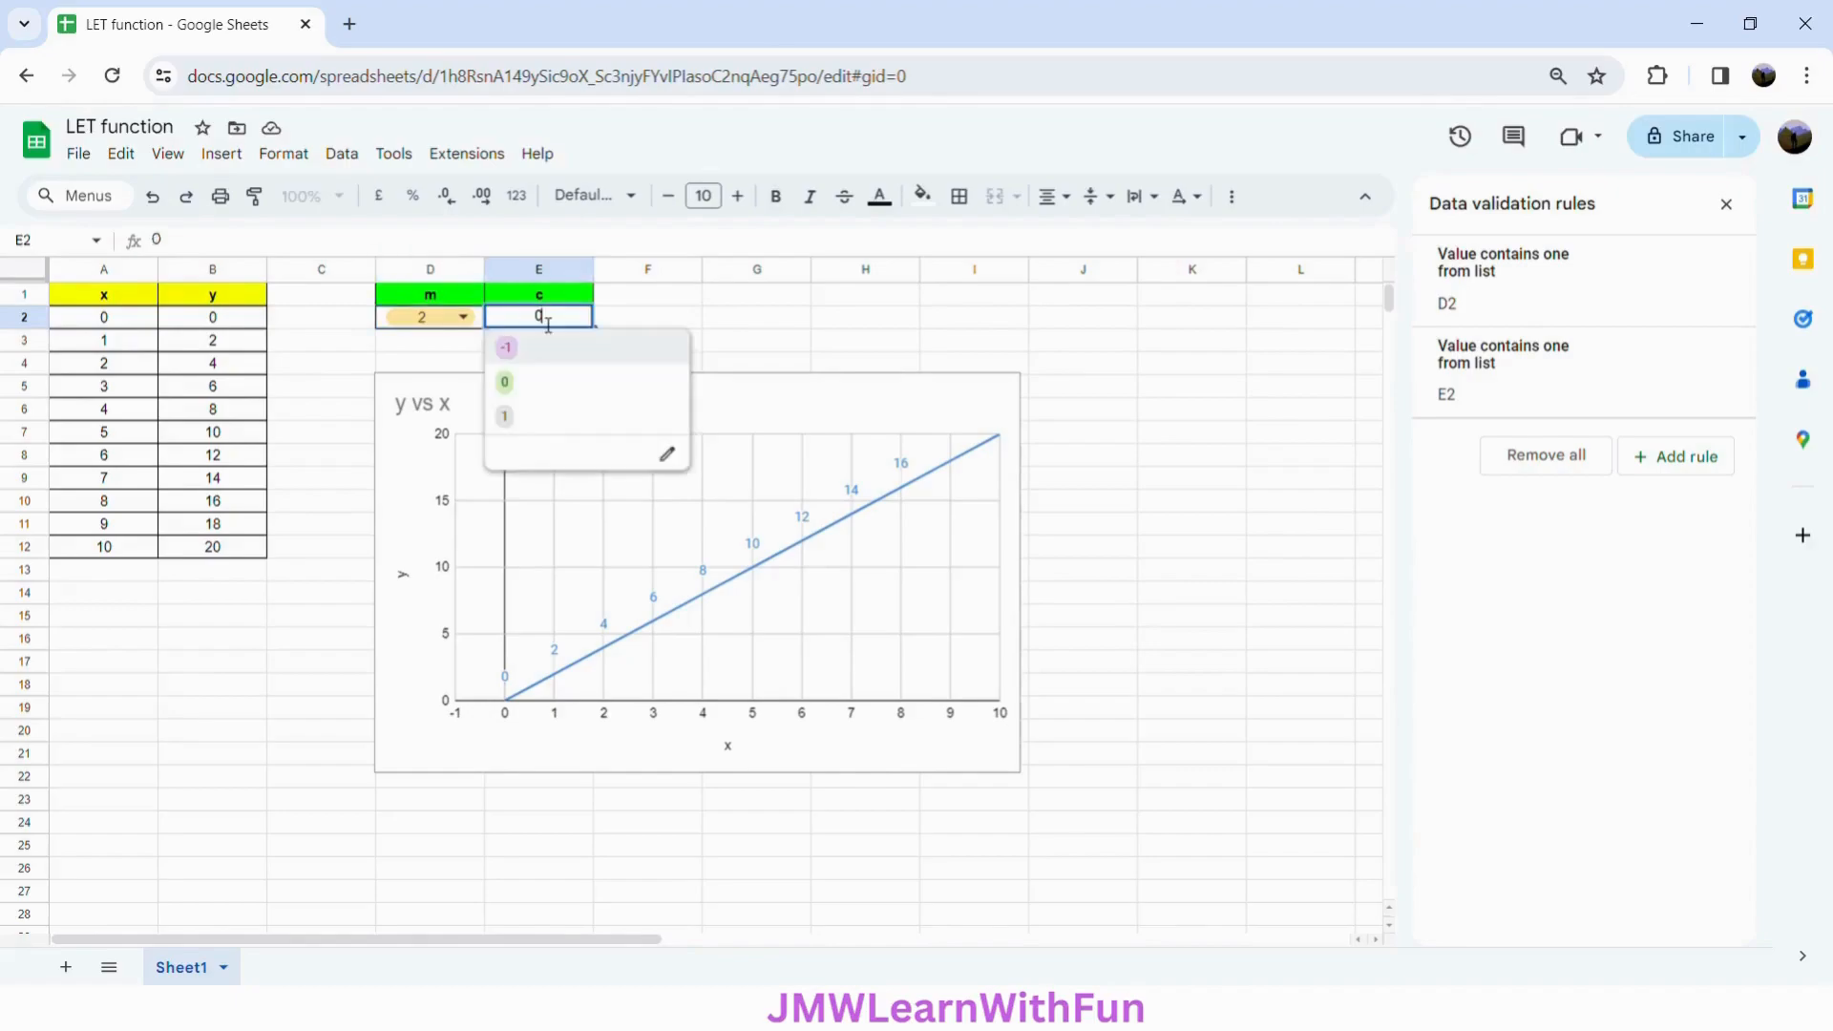
pyautogui.click(542, 353)
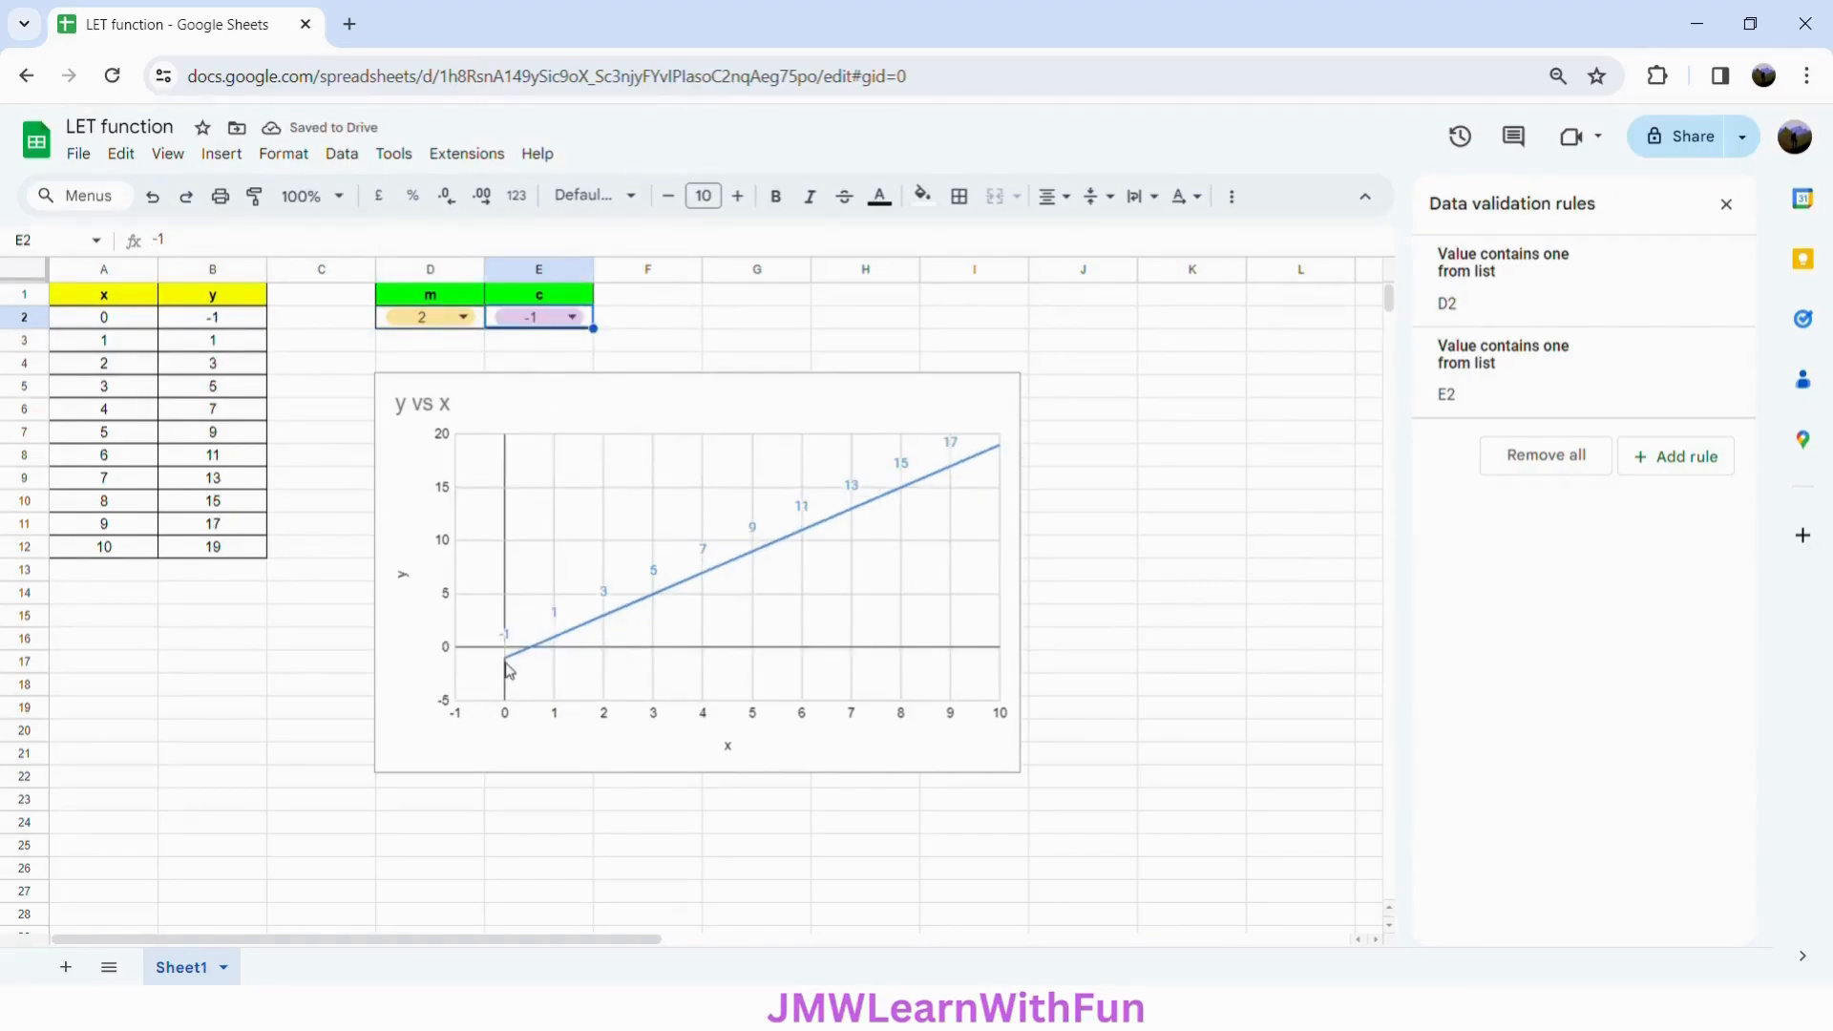
pyautogui.click(548, 318)
pyautogui.click(545, 425)
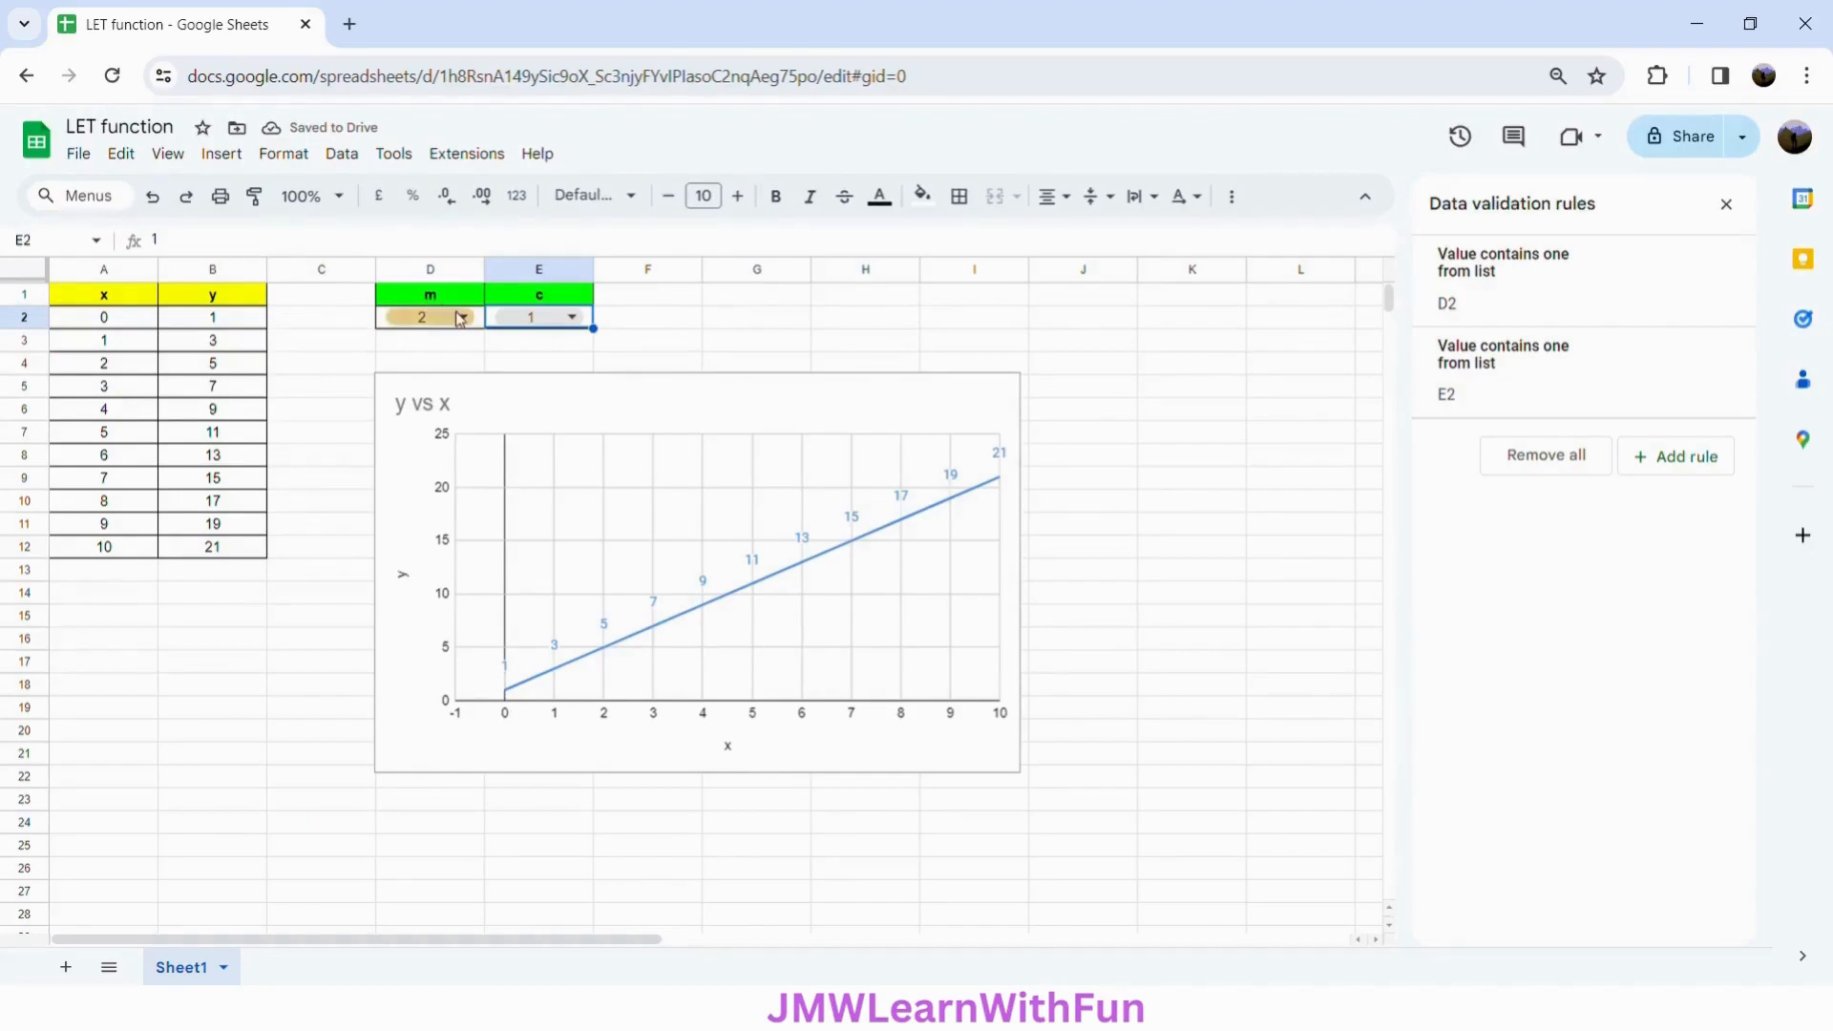
pyautogui.click(546, 320)
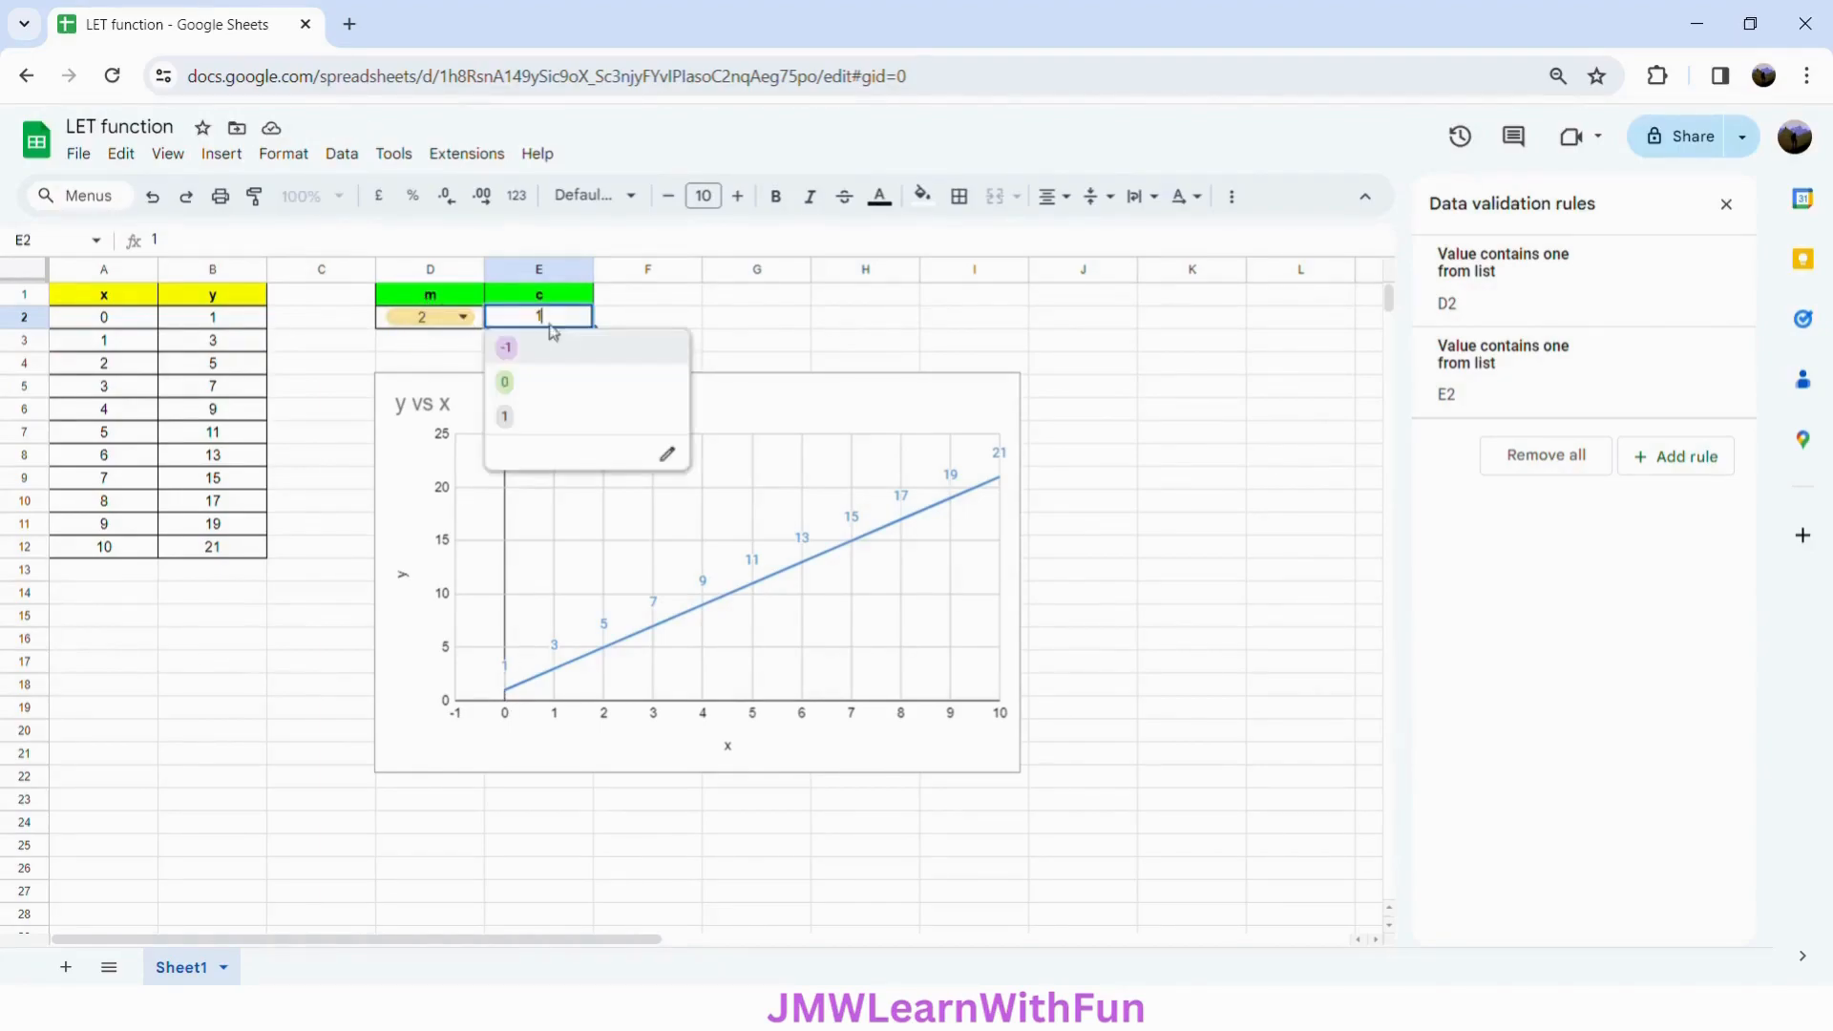
pyautogui.click(550, 384)
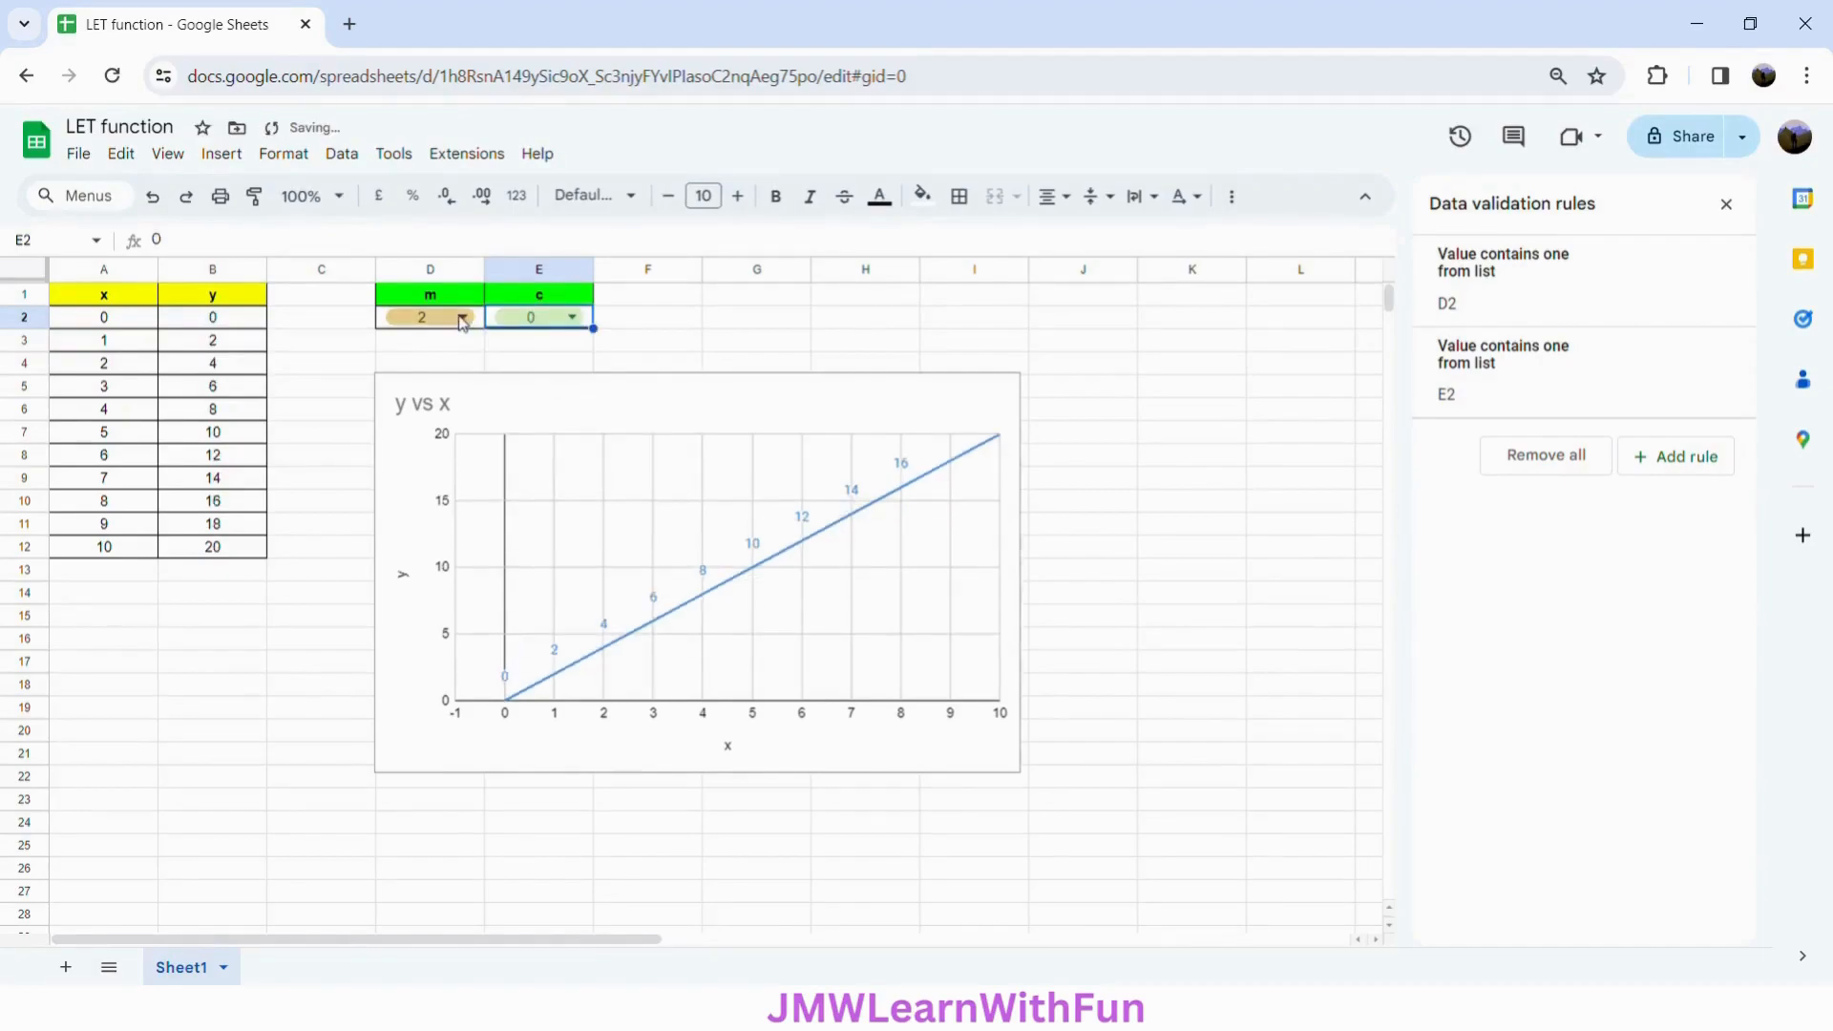
# - Set m in D2 to 3 and c in E2 to -1
pyautogui.click(462, 320)
pyautogui.click(436, 417)
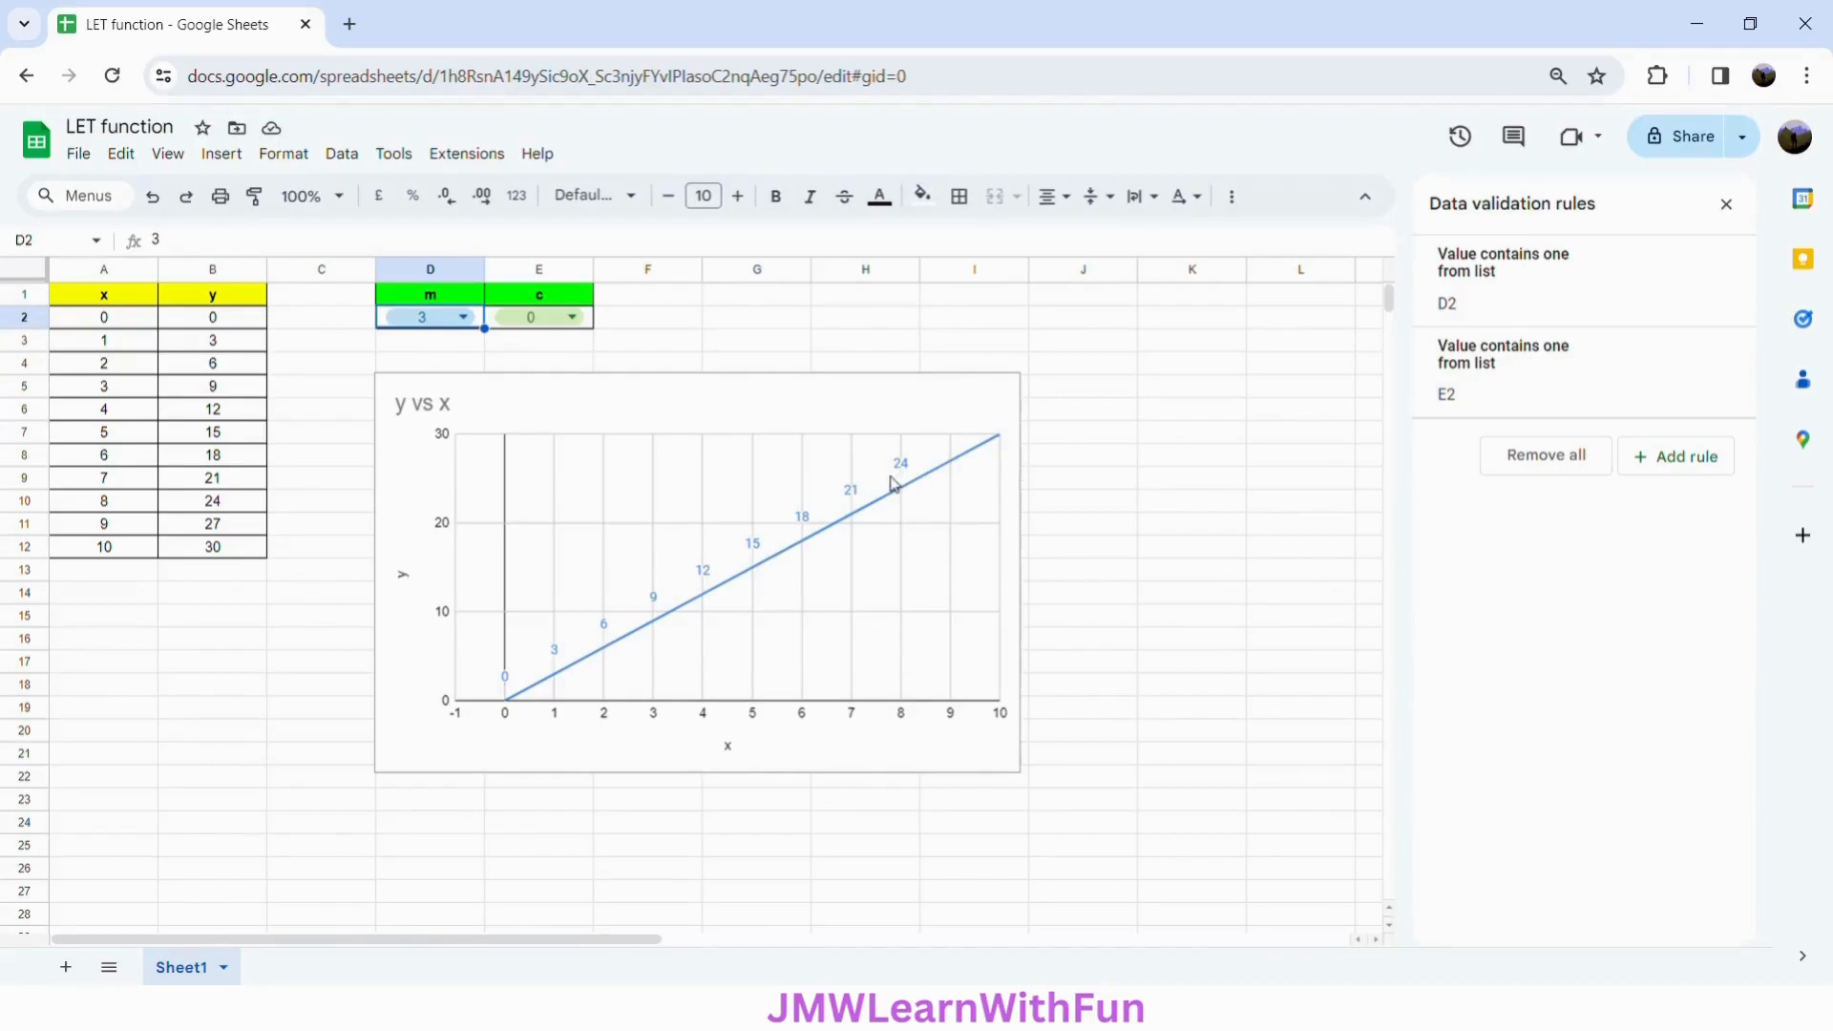
pyautogui.click(545, 323)
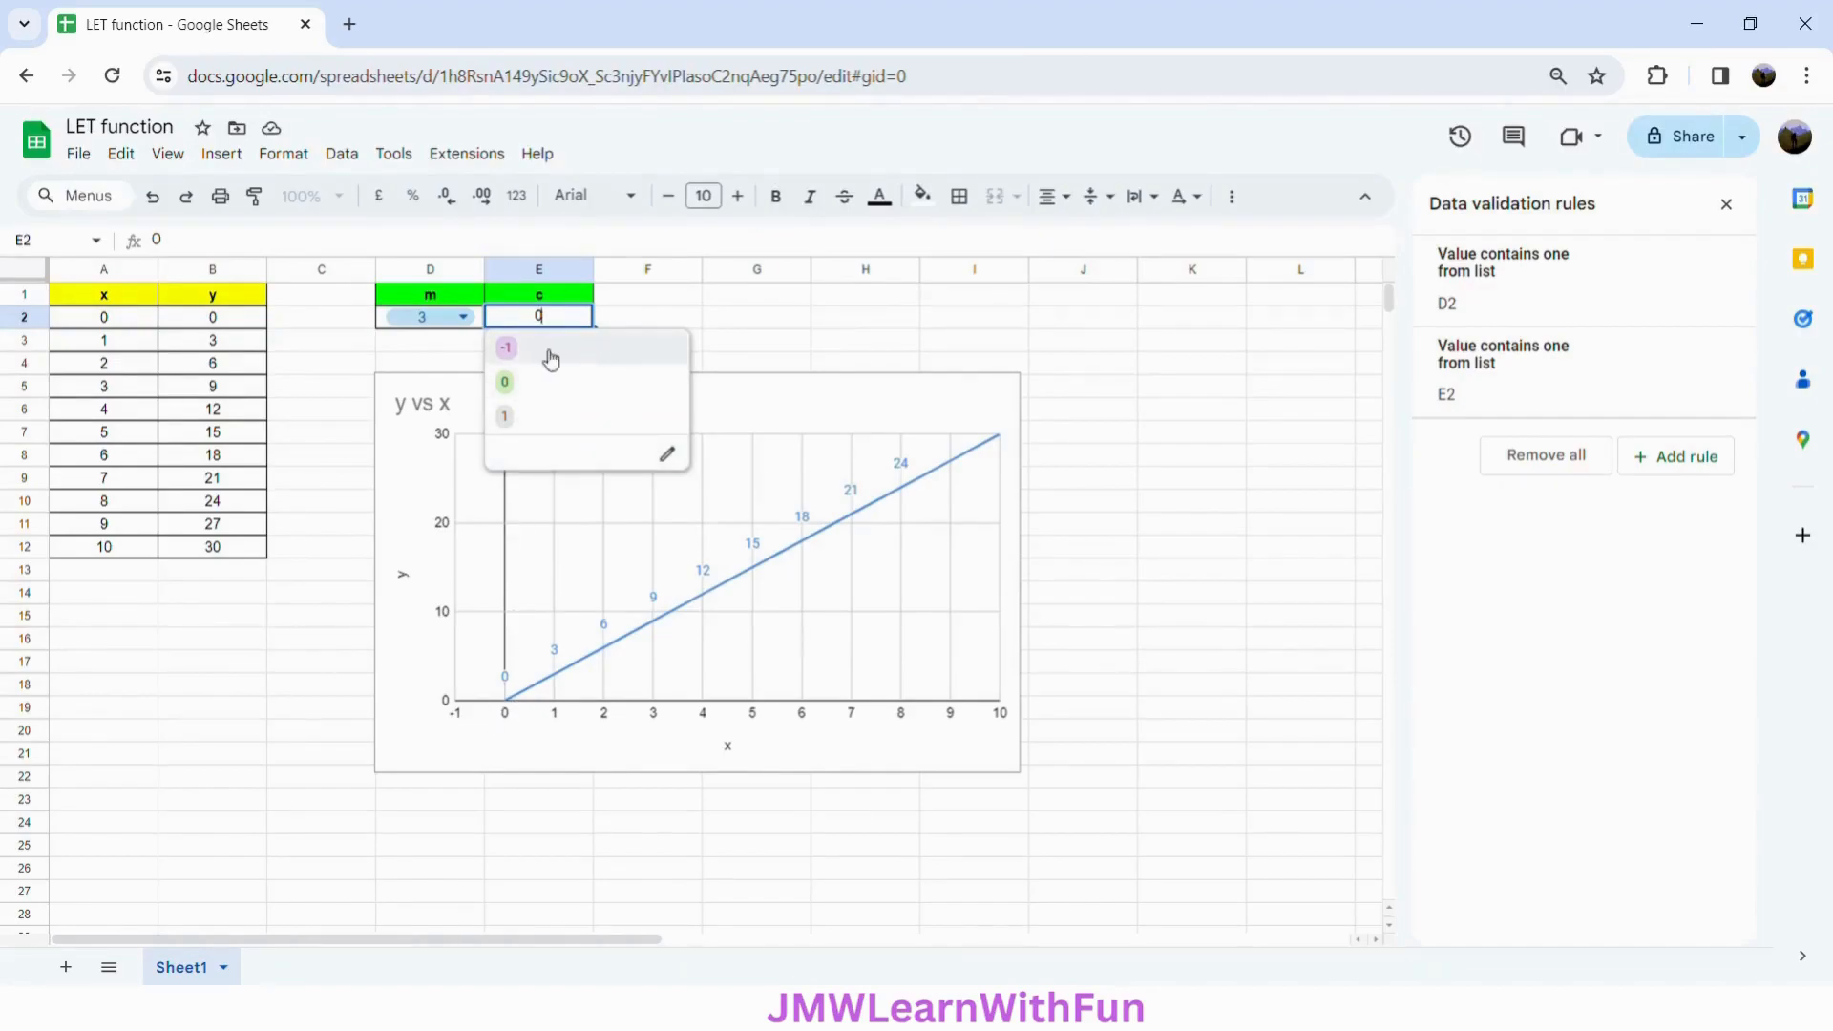
pyautogui.click(546, 353)
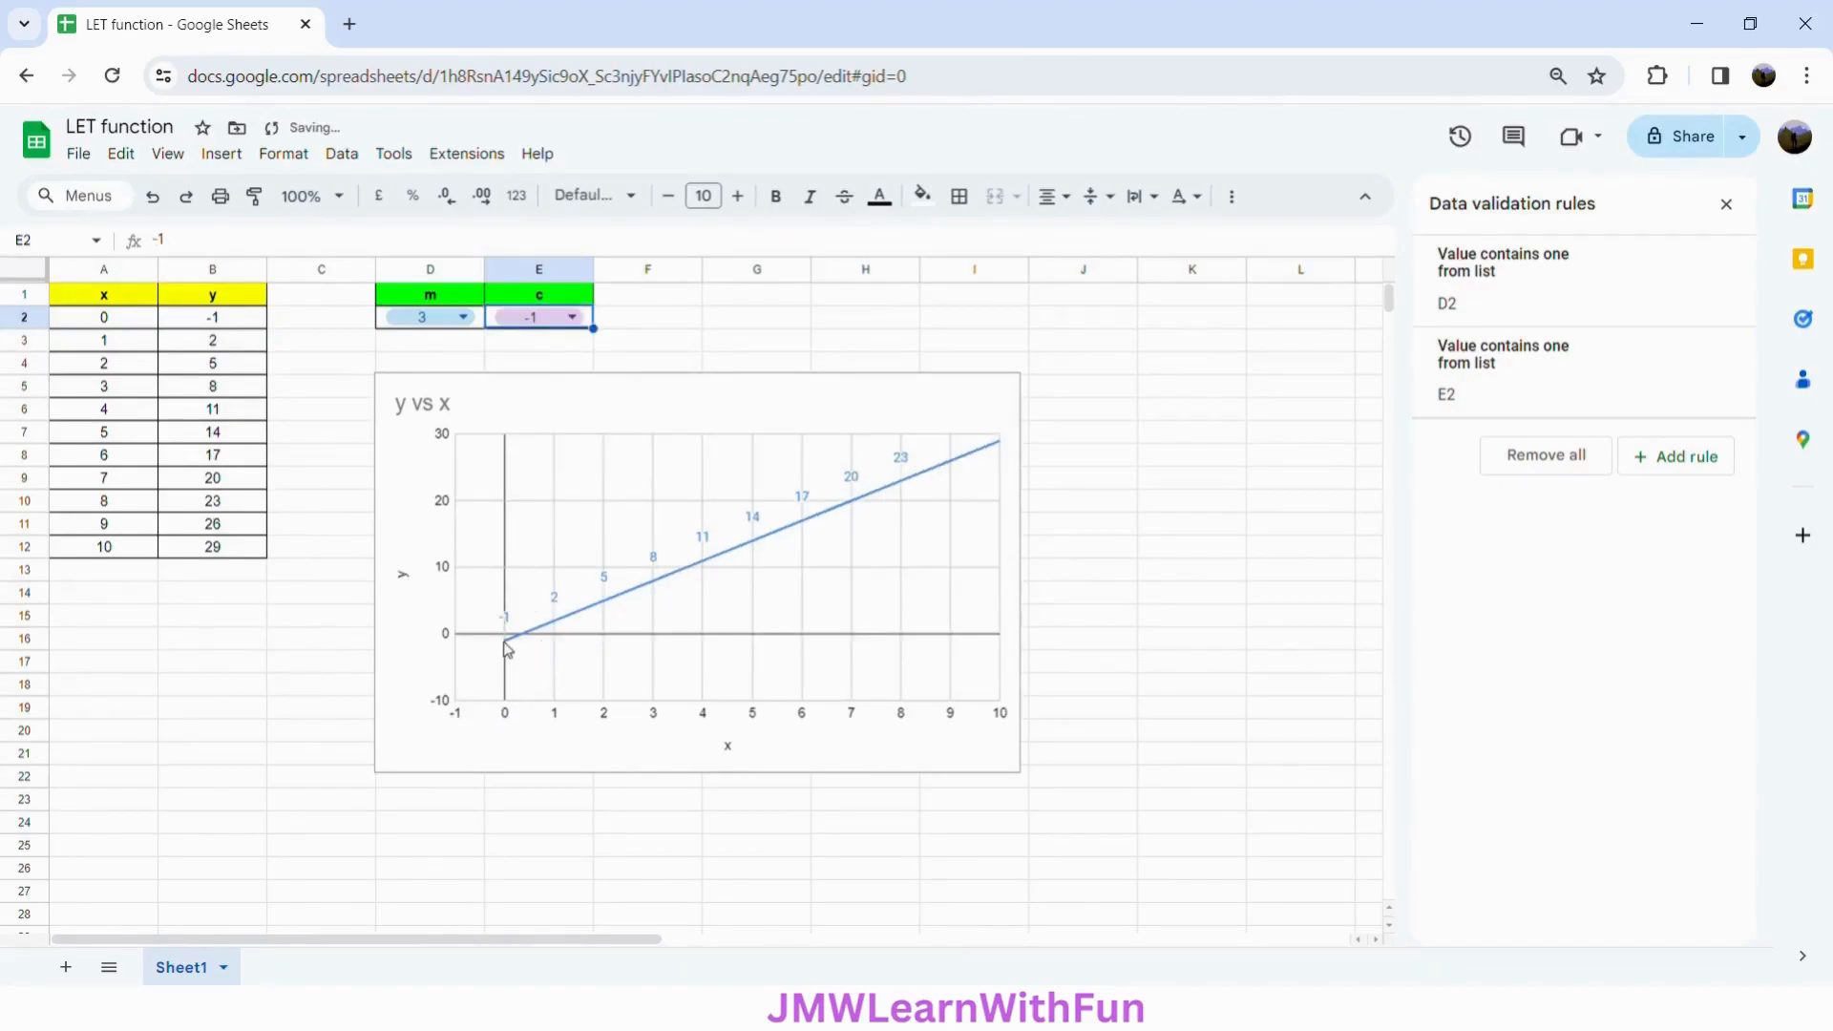
# - Set c in E2 to 1 and close the data validation rules
pyautogui.click(573, 318)
pyautogui.click(551, 414)
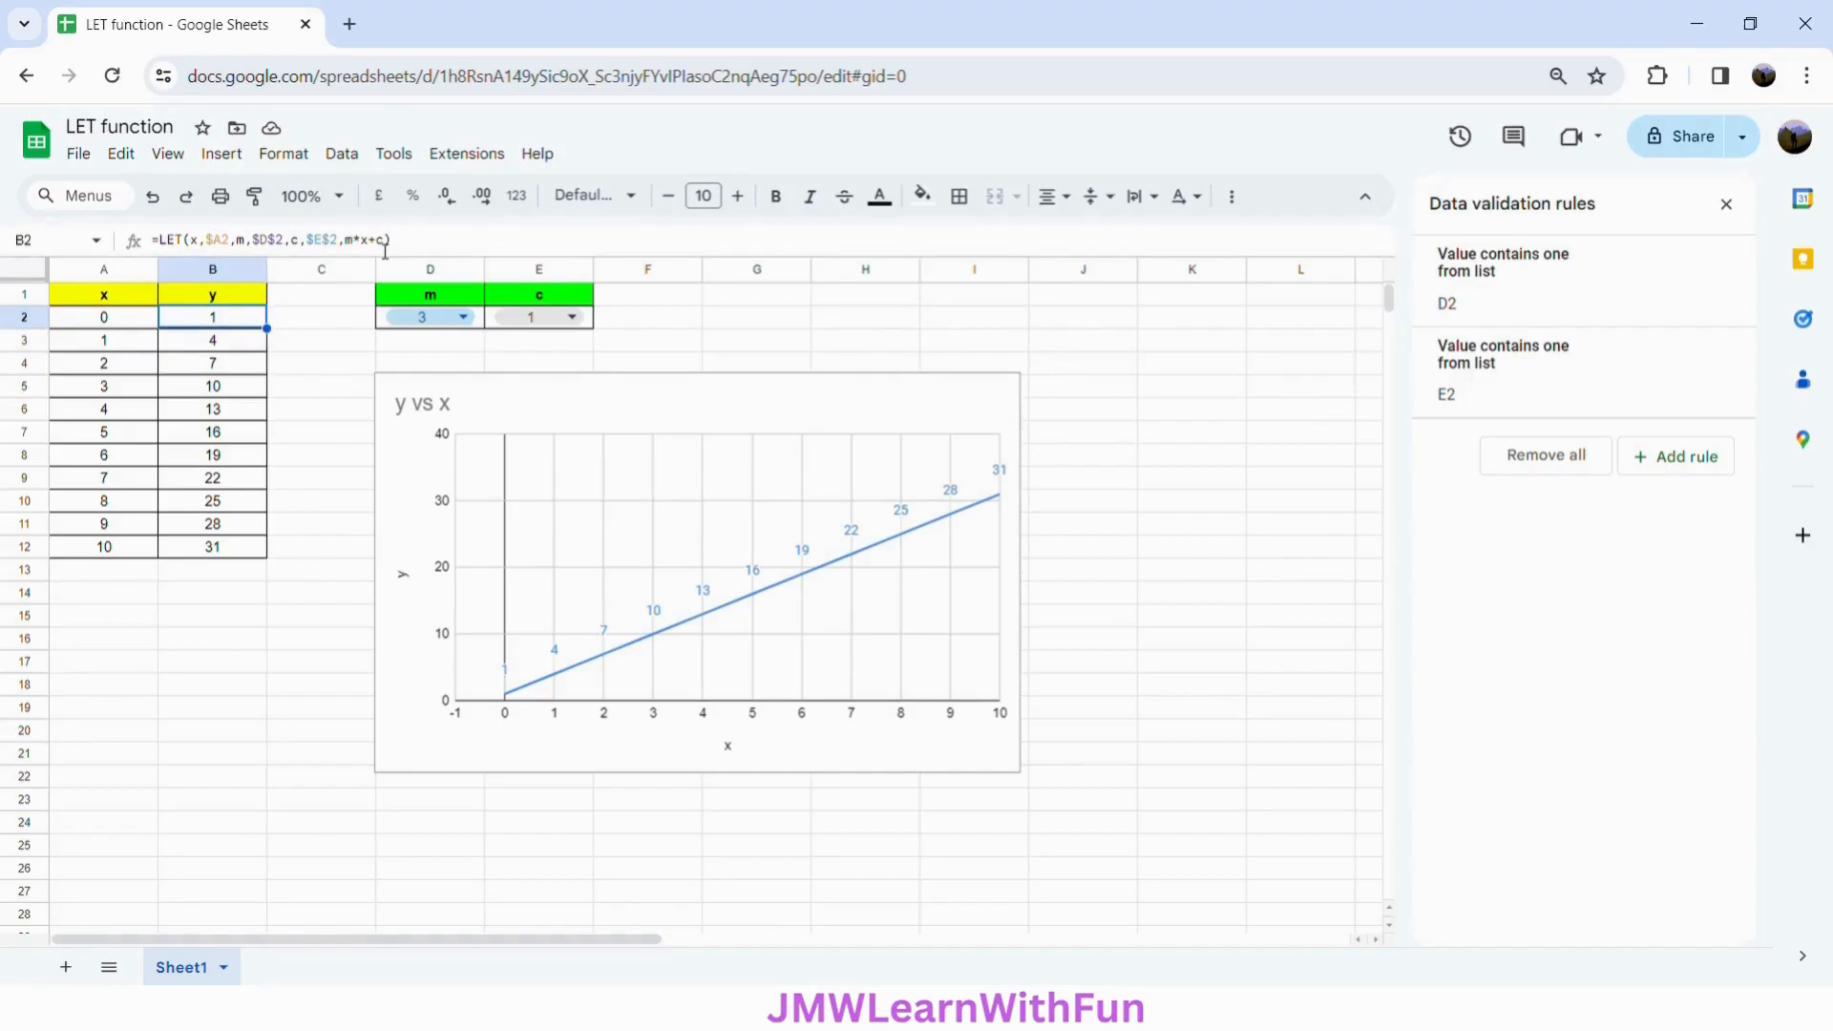
pyautogui.click(1728, 205)
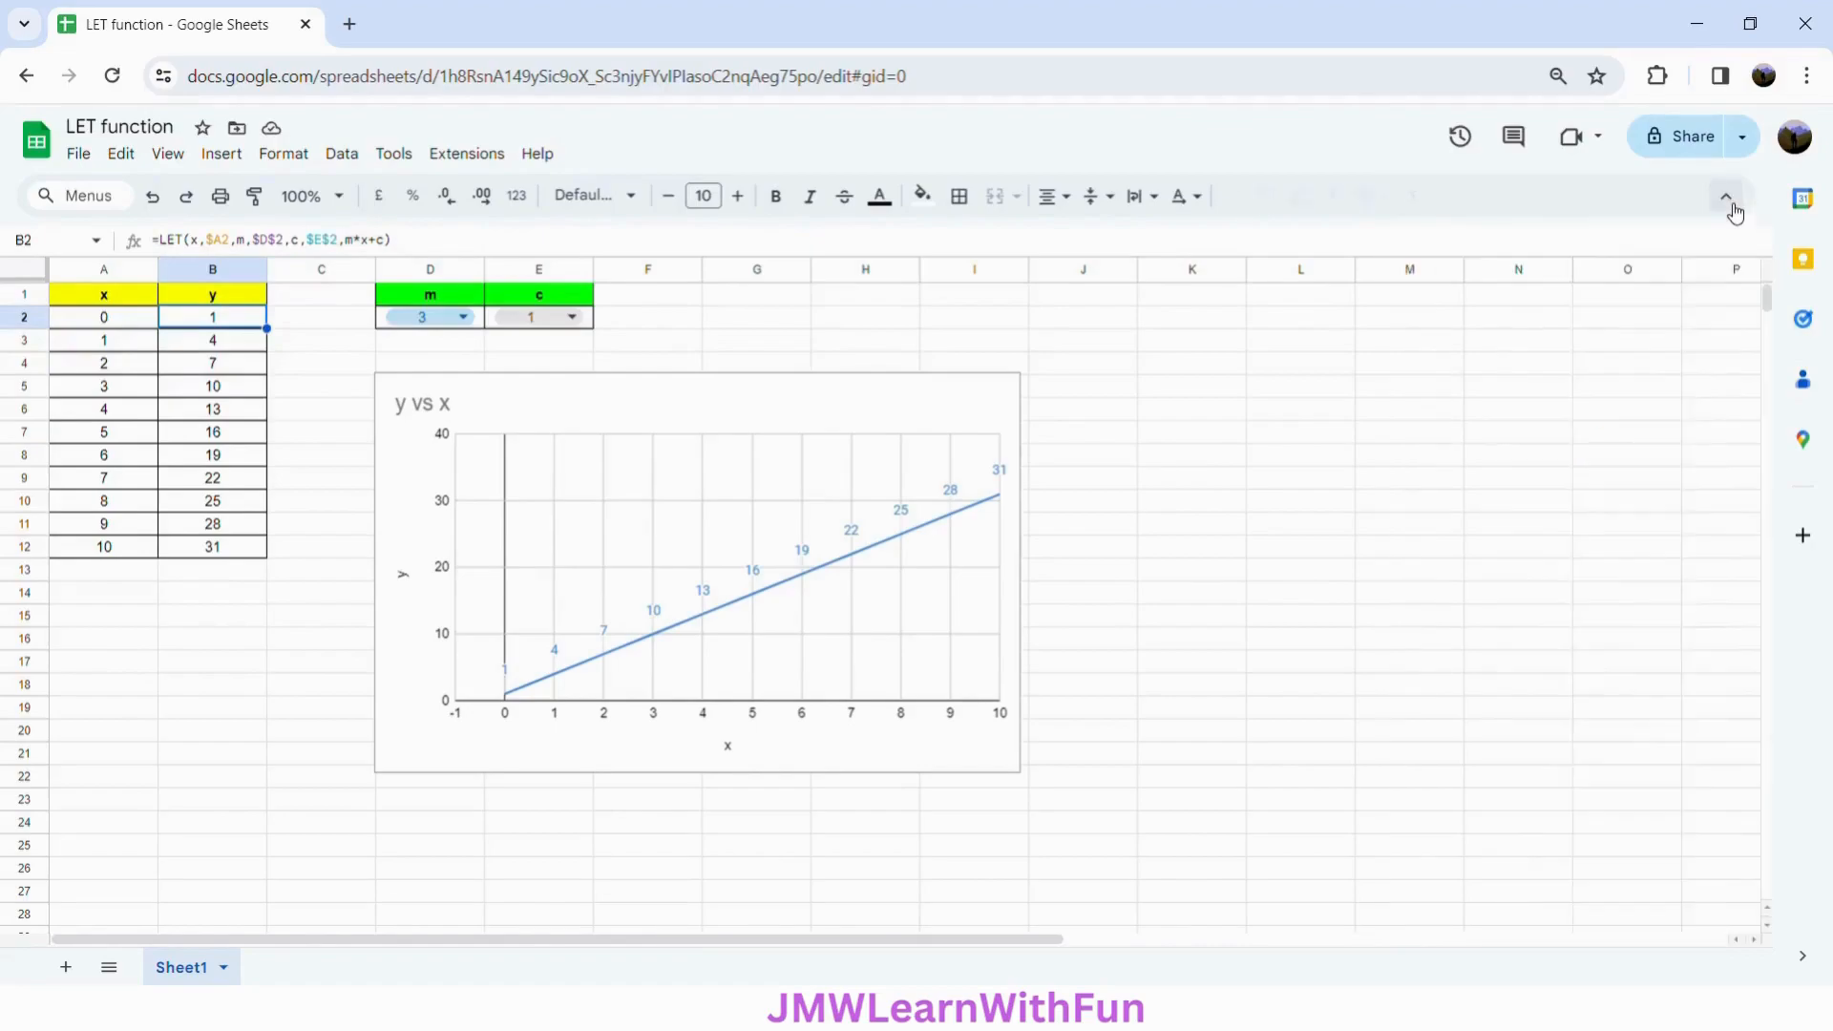